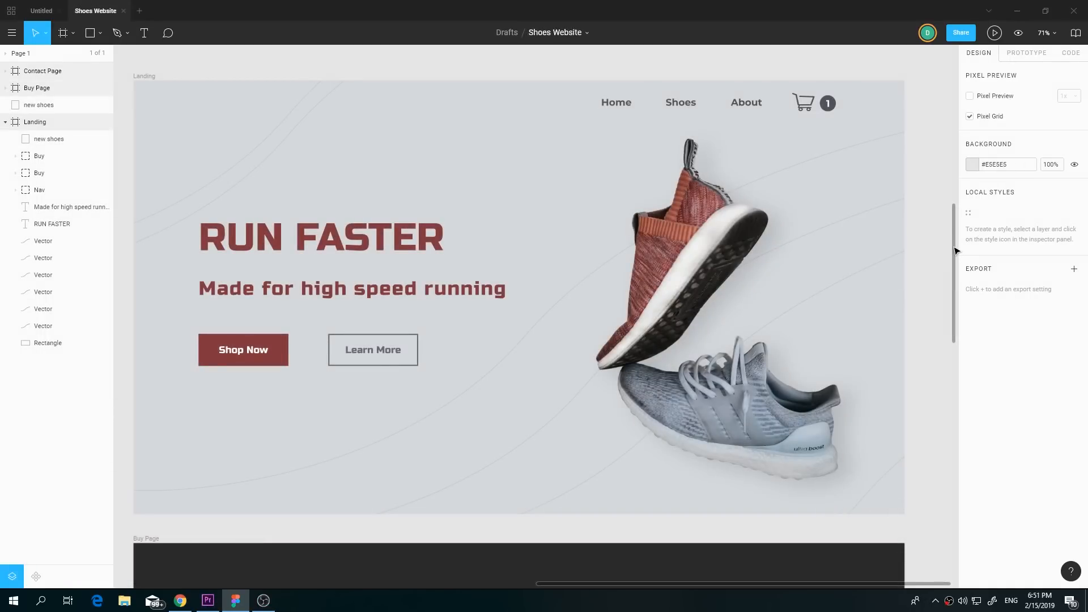
pyautogui.moveTo(956, 249); pyautogui.dragTo(908, 500)
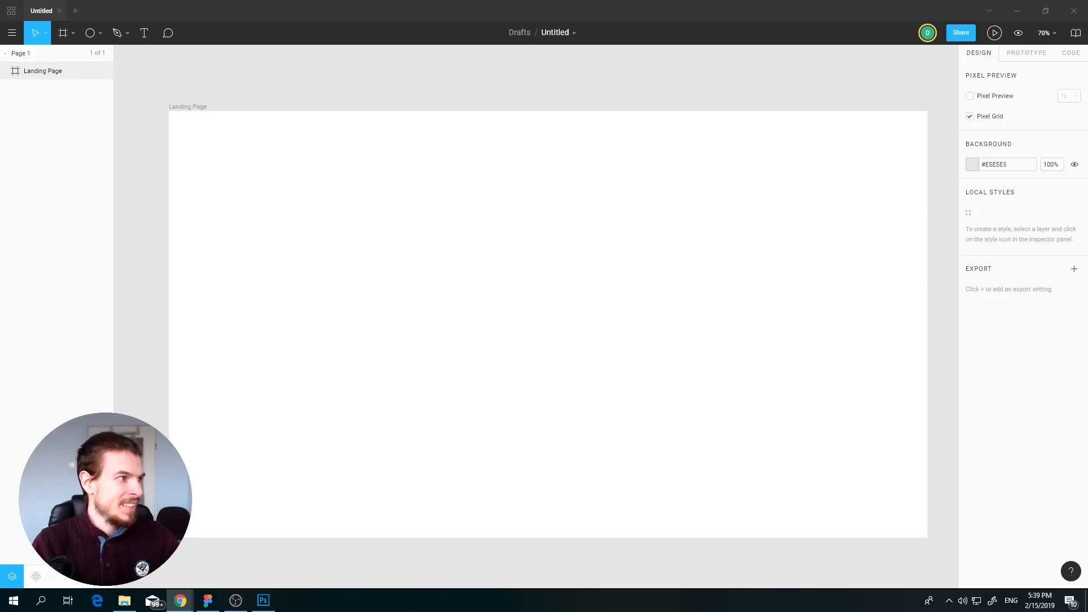
# - Switch to the Pexels website, search for "running shoes" photos and look through the results
pyautogui.press('super+shift+Right')
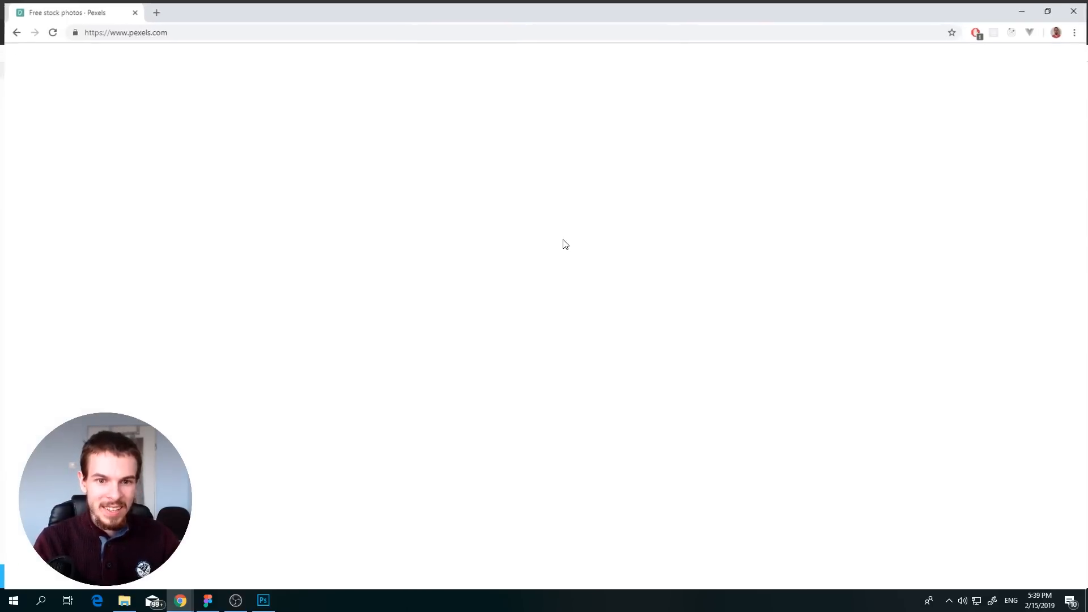
pyautogui.scroll(-4, 561, 243)
pyautogui.scroll(4, 527, 283)
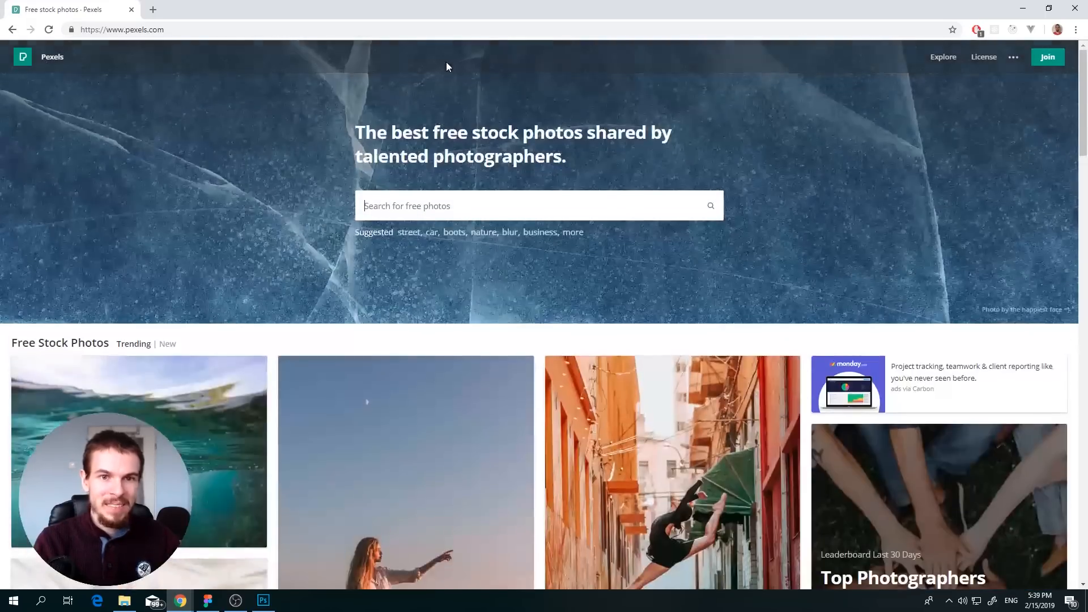
pyautogui.click(435, 198)
pyautogui.write('running')
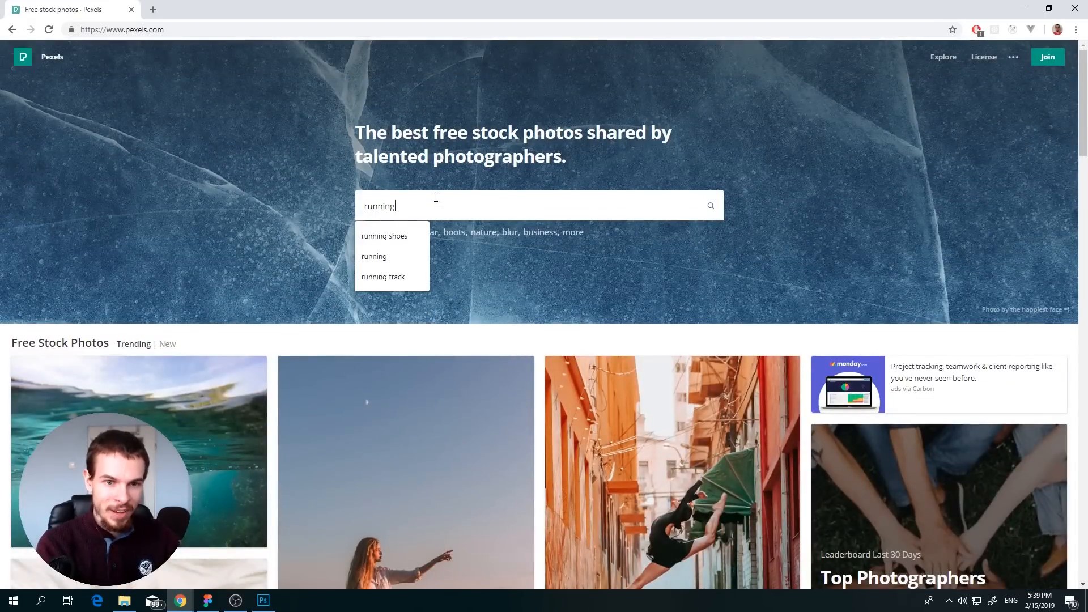
pyautogui.press('Down')
pyautogui.press('Return')
pyautogui.click(708, 205)
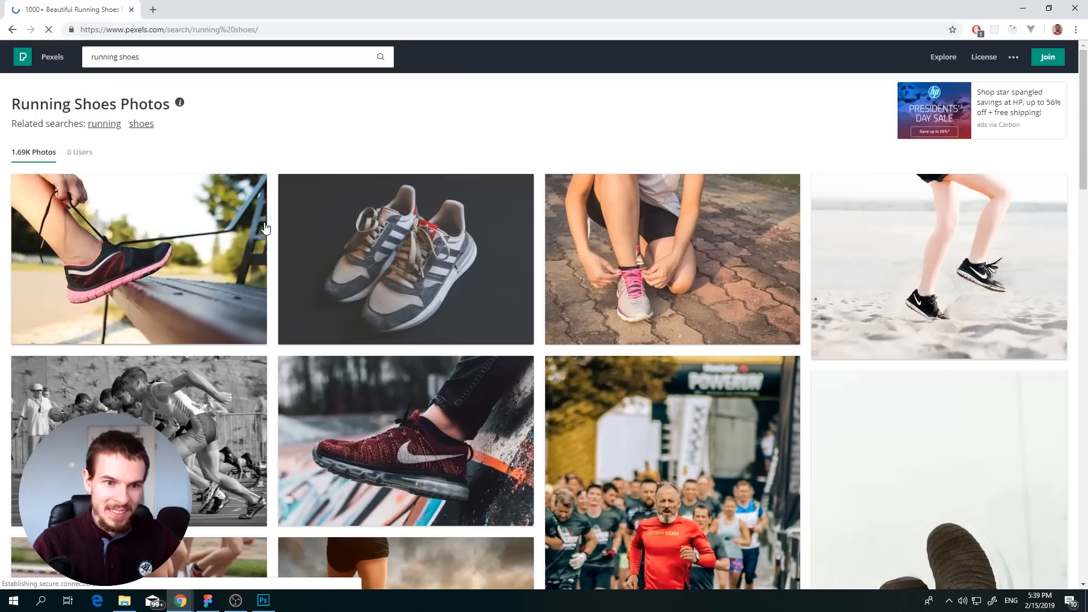
pyautogui.scroll(-4, 395, 199)
pyautogui.scroll(3, 519, 200)
pyautogui.scroll(-6, 708, 215)
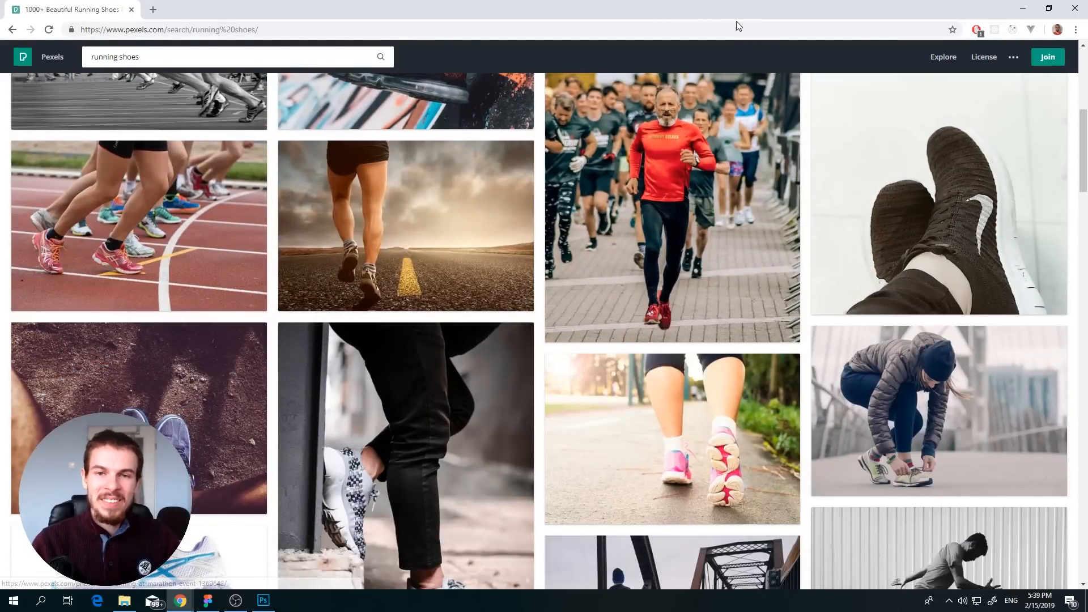
pyautogui.scroll(-6, 518, 368)
pyautogui.scroll(-3, 517, 372)
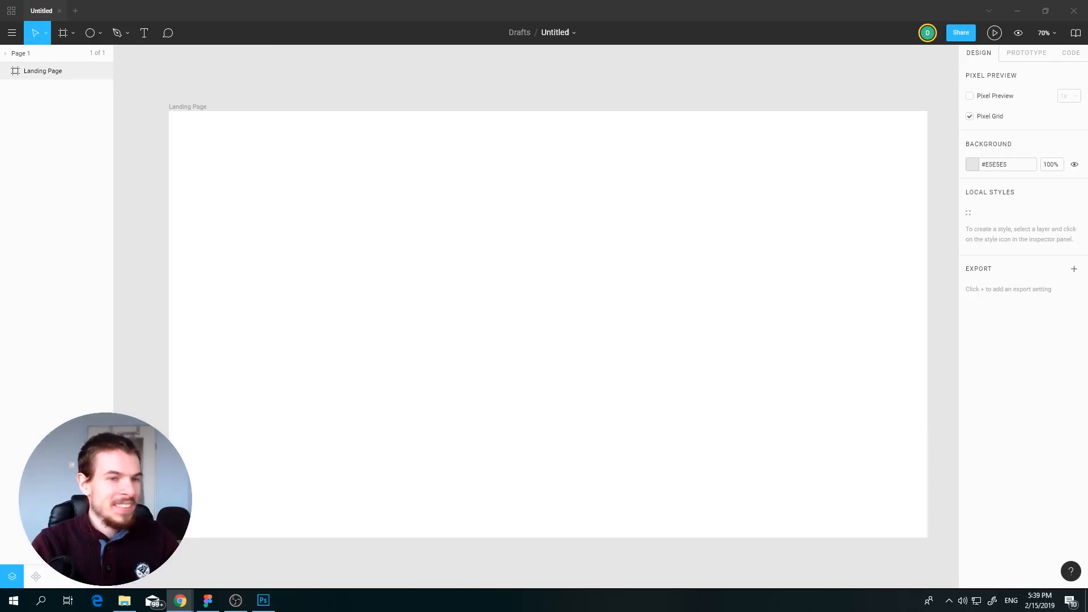
# - Move the new shoes image within the Landing Page frame to about X 918, Y 82
pyautogui.click(246, 414)
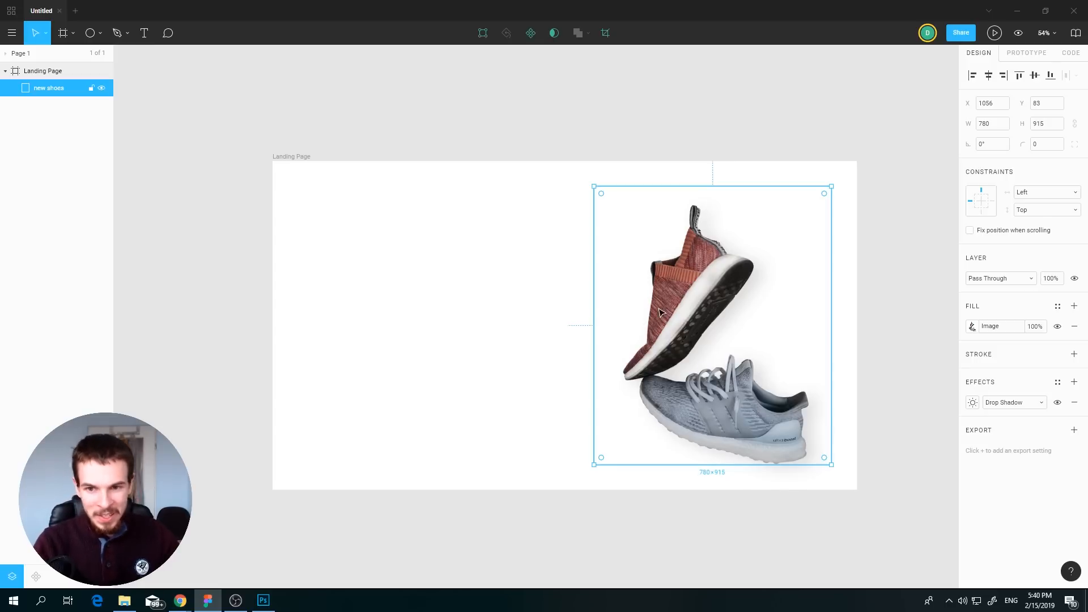
pyautogui.moveTo(663, 312)
pyautogui.mouseDown()
pyautogui.moveTo(629, 305)
pyautogui.moveTo(660, 322)
pyautogui.moveTo(653, 311)
pyautogui.mouseUp()
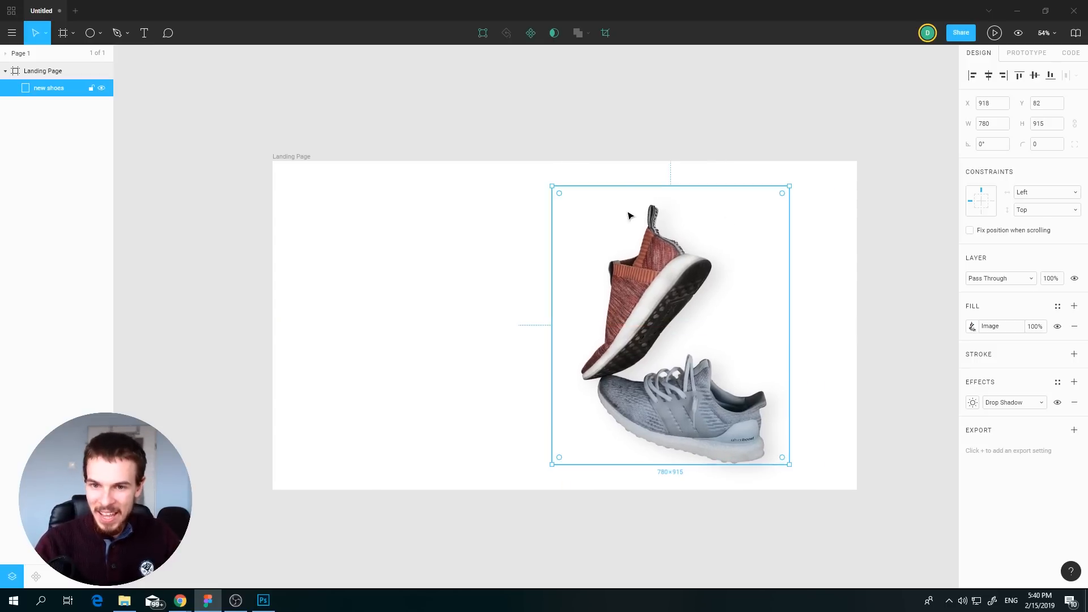
pyautogui.moveTo(825, 394); pyautogui.dragTo(784, 289)
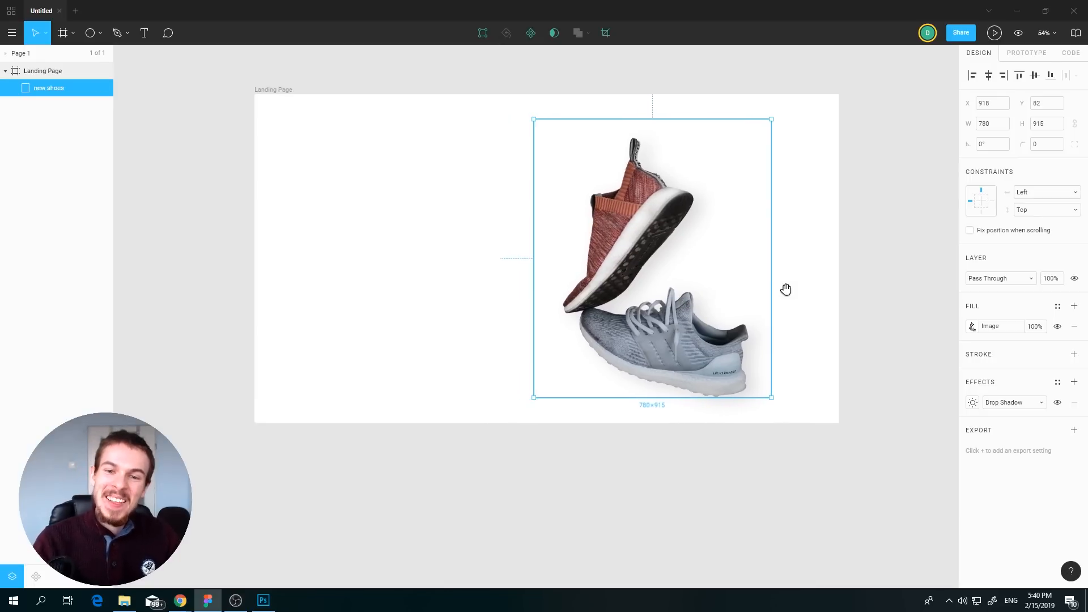
# - Move the new shoes image out of the Landing Page frame onto the canvas and delete the frame
pyautogui.click(55, 72)
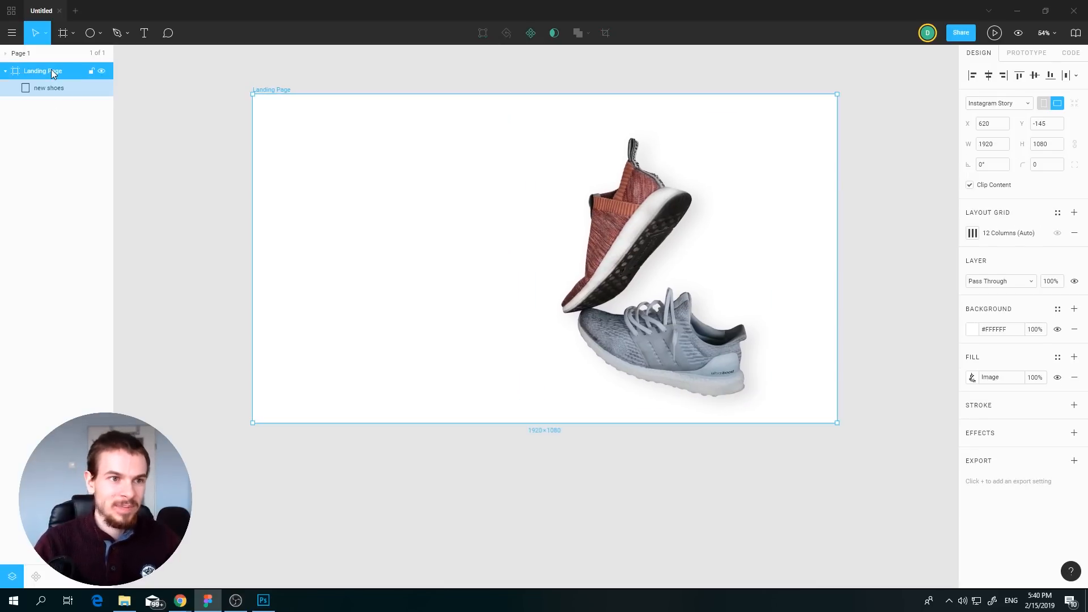
pyautogui.moveTo(656, 228); pyautogui.dragTo(864, 263)
pyautogui.click(578, 255)
pyautogui.click(34, 94)
pyautogui.press('Delete')
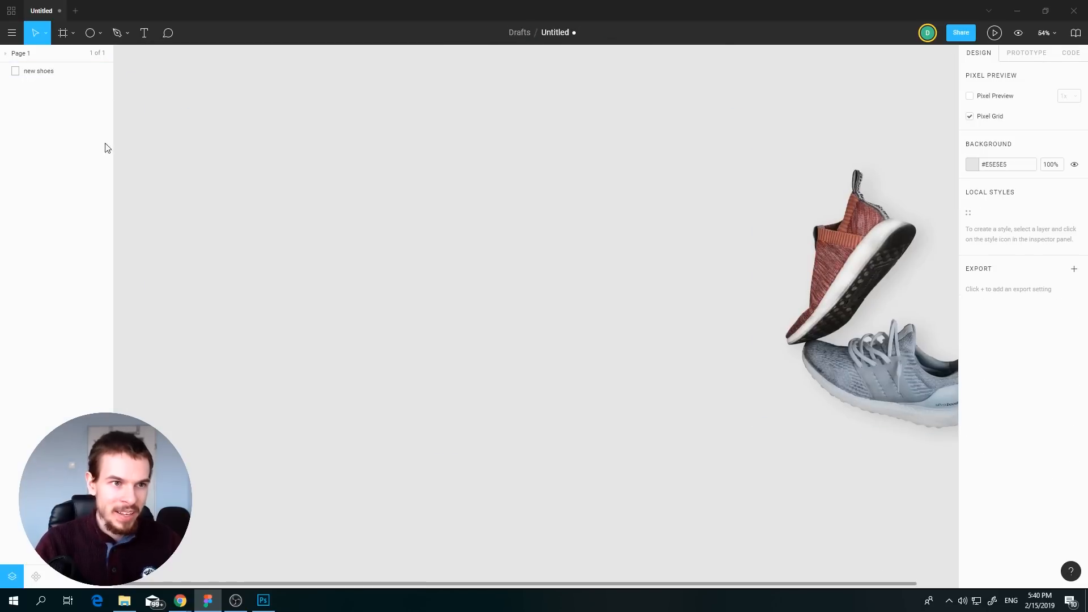
# - Create a new frame on the canvas beside the shoes image and size it to 1920 × 1080
pyautogui.moveTo(497, 281); pyautogui.dragTo(474, 312)
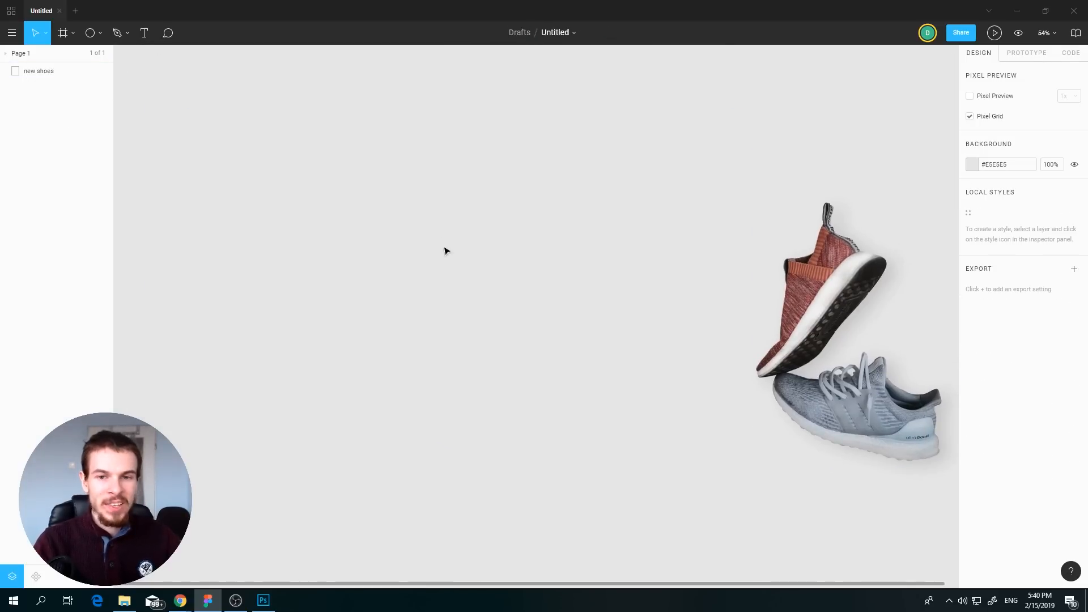
pyautogui.scroll(-2, 503, 267)
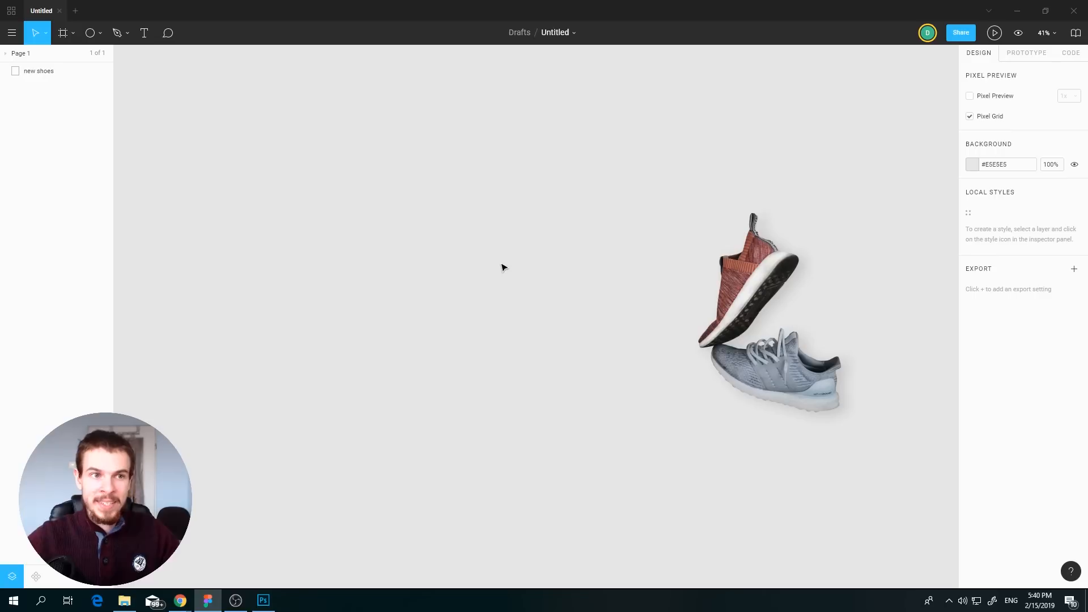
pyautogui.click(63, 34)
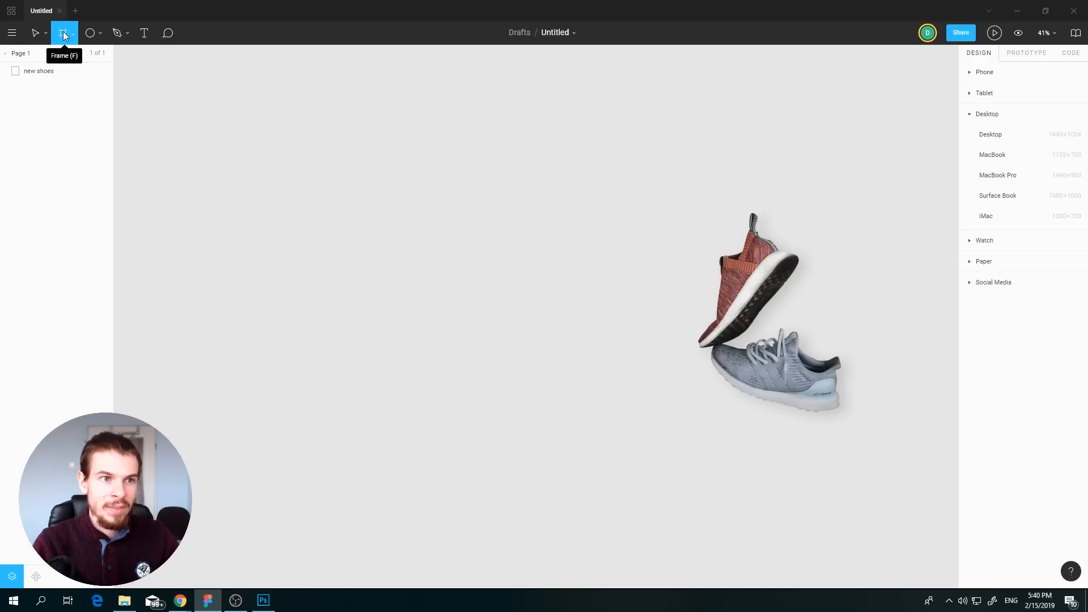
pyautogui.click(432, 250)
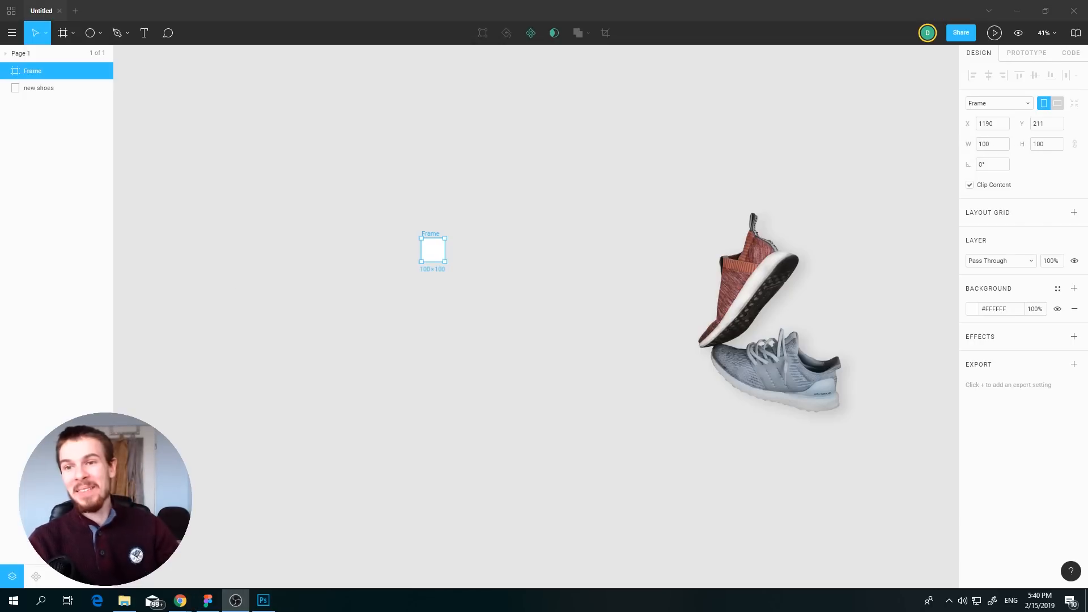
pyautogui.click(1002, 144)
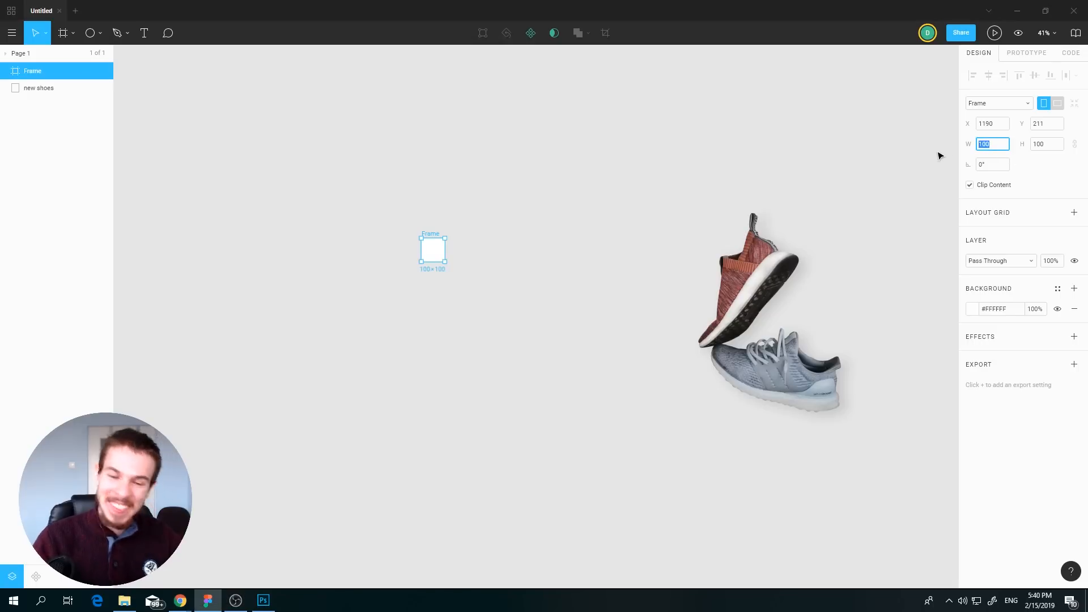
pyautogui.write('192')
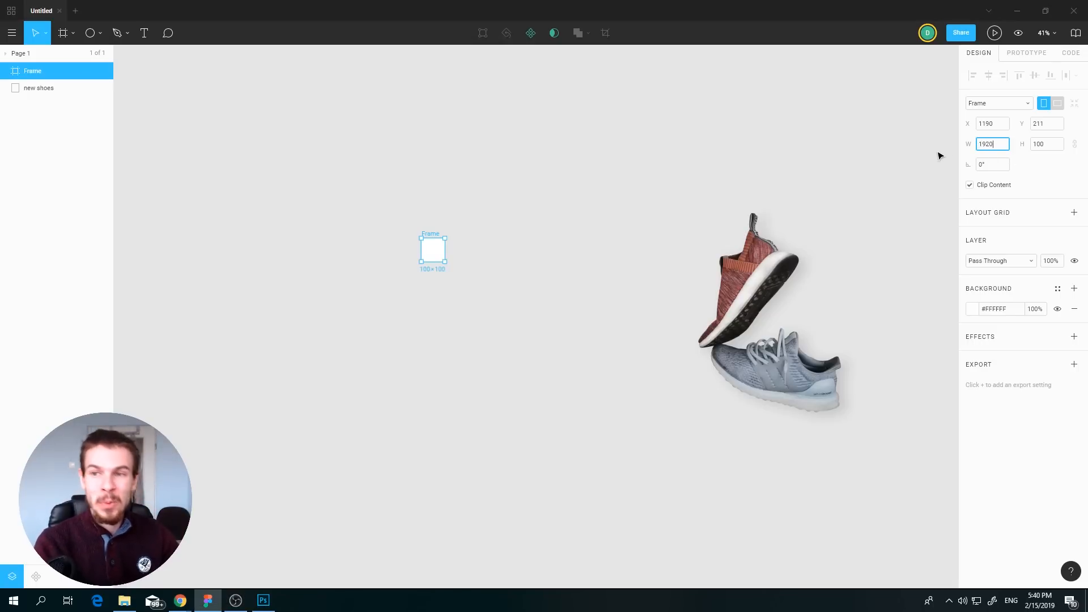
pyautogui.write('0')
pyautogui.click(1053, 149)
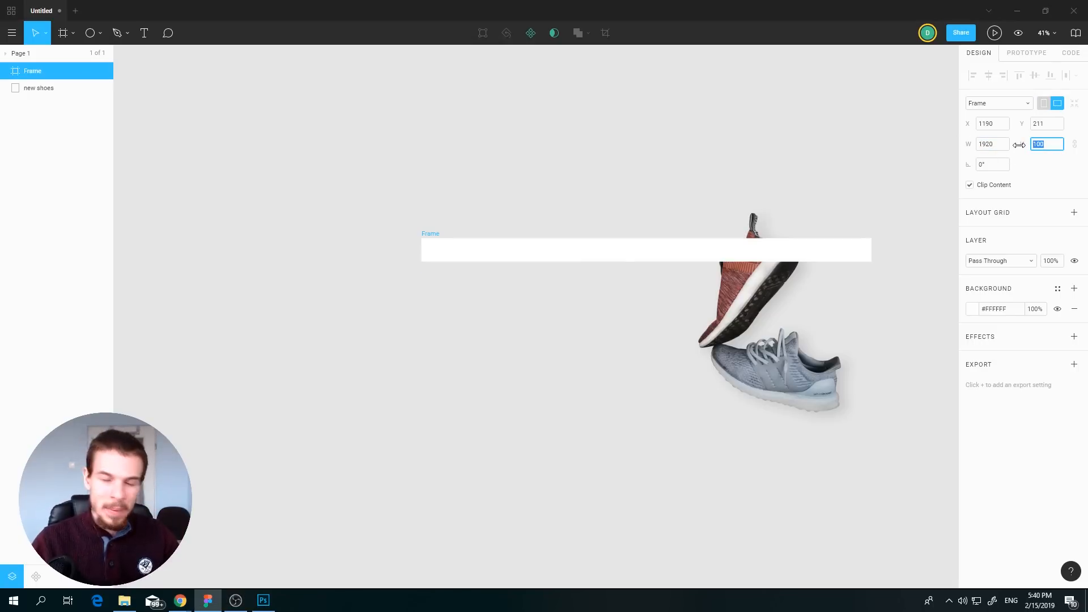
pyautogui.write('1080')
pyautogui.press('Return')
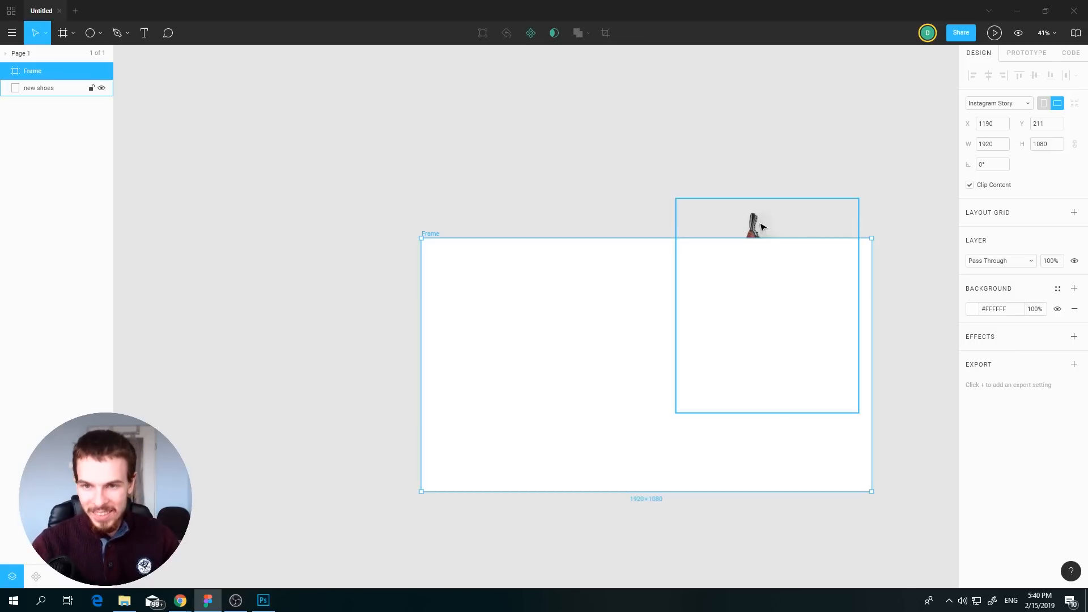
# - Nest the new shoes layer inside the new frame and rename the frame "Landing Page"
pyautogui.moveTo(45, 91); pyautogui.dragTo(39, 77)
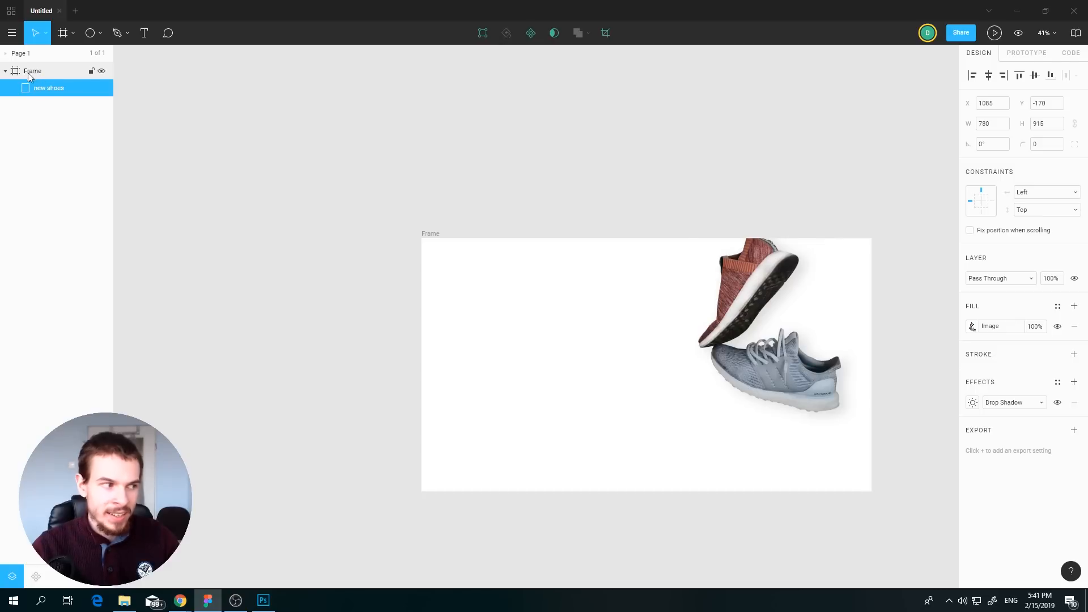
pyautogui.doubleClick(26, 72)
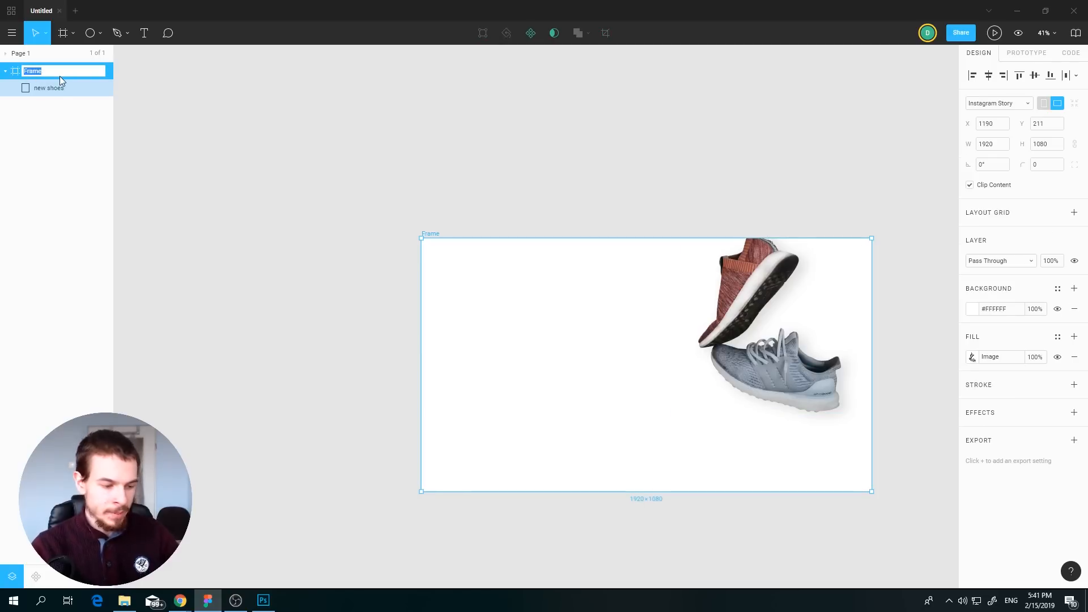
pyautogui.write('Landing P')
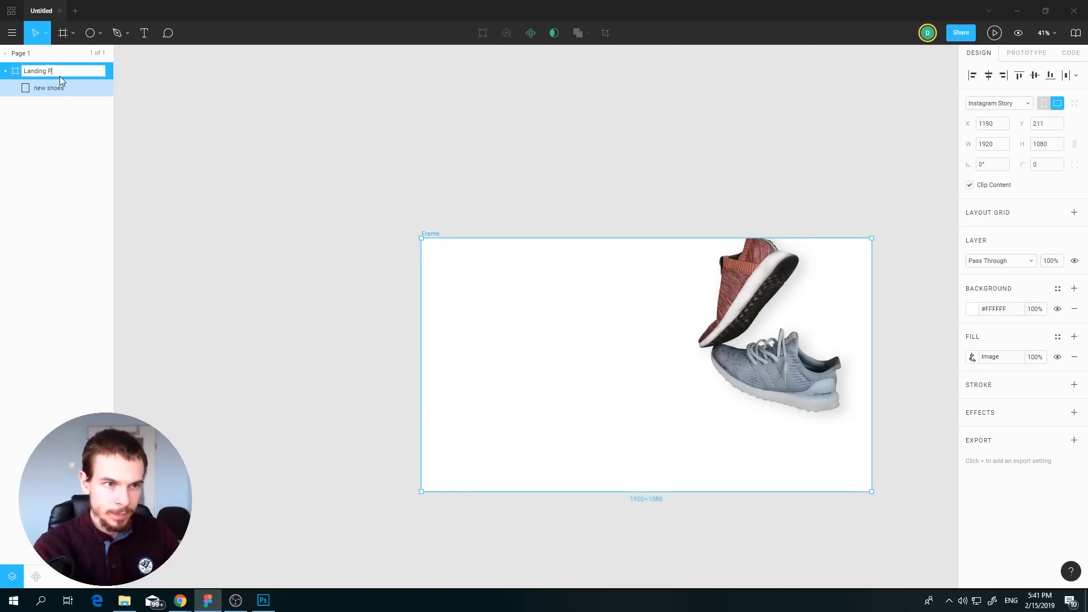
pyautogui.write('age')
pyautogui.press('Return')
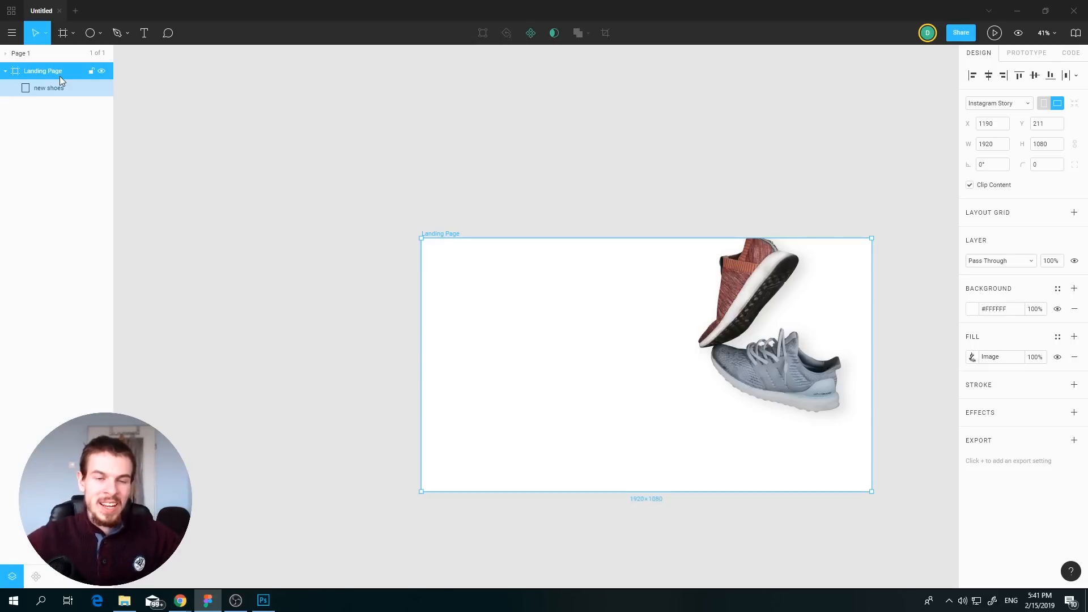
# - Add a text box about 896 × 215 in the upper left of the Landing Page frame reading "RUN FASTER"
pyautogui.click(145, 34)
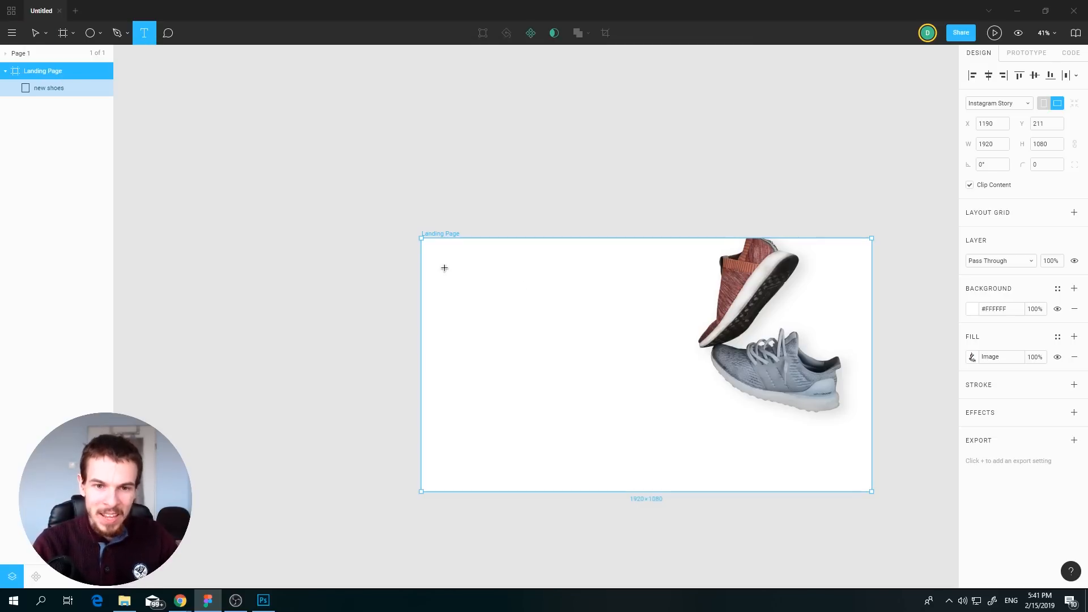
pyautogui.moveTo(446, 266); pyautogui.dragTo(656, 322)
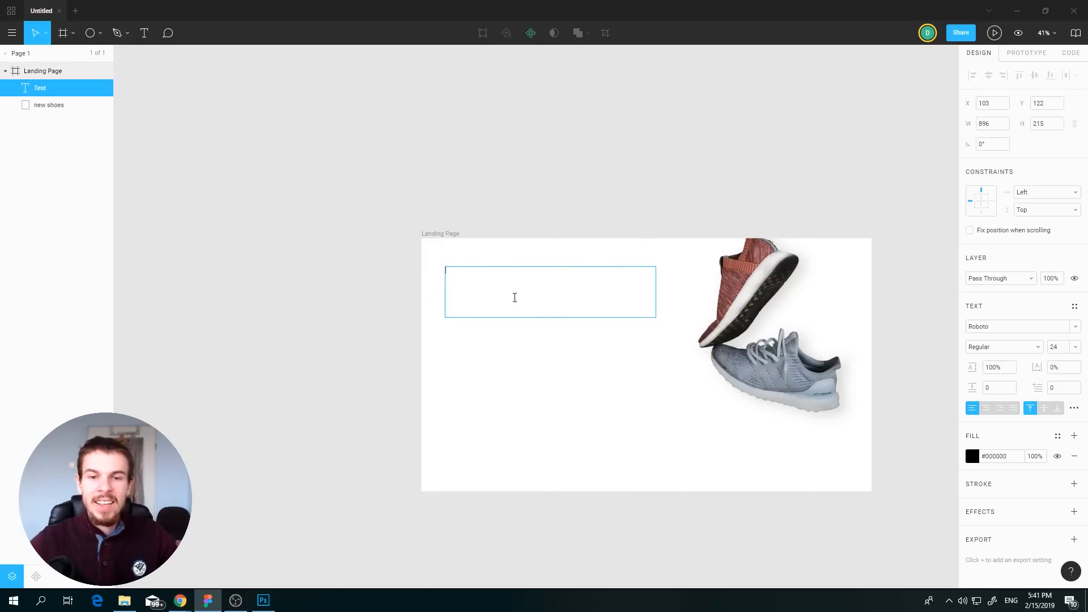
pyautogui.write('RUN FASTER')
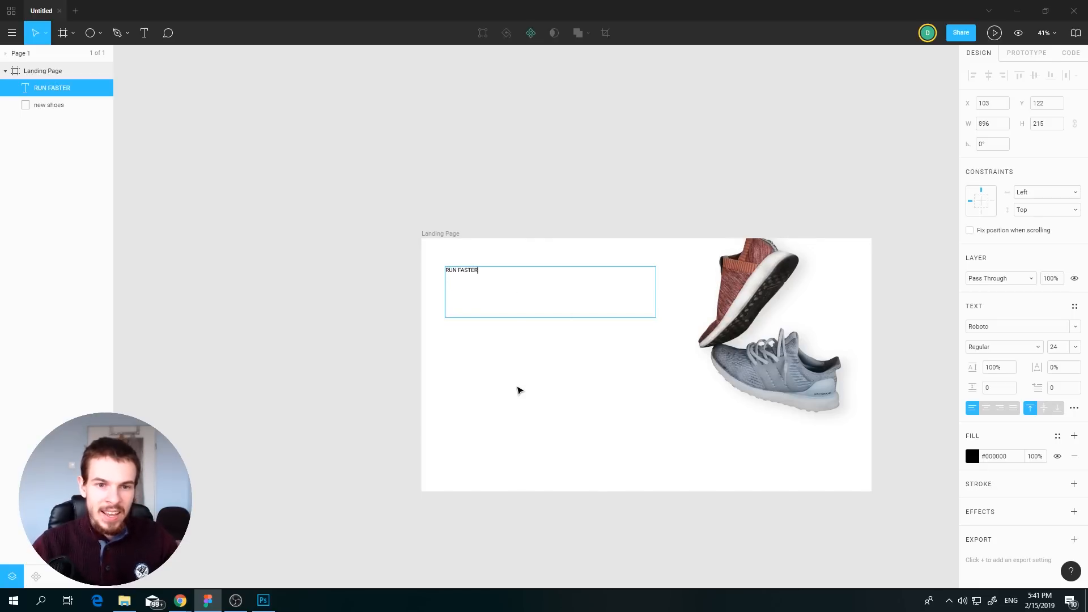
# - Set the font size of the whole RUN FASTER heading to 96 and finish editing the text
pyautogui.moveTo(480, 270); pyautogui.dragTo(437, 274)
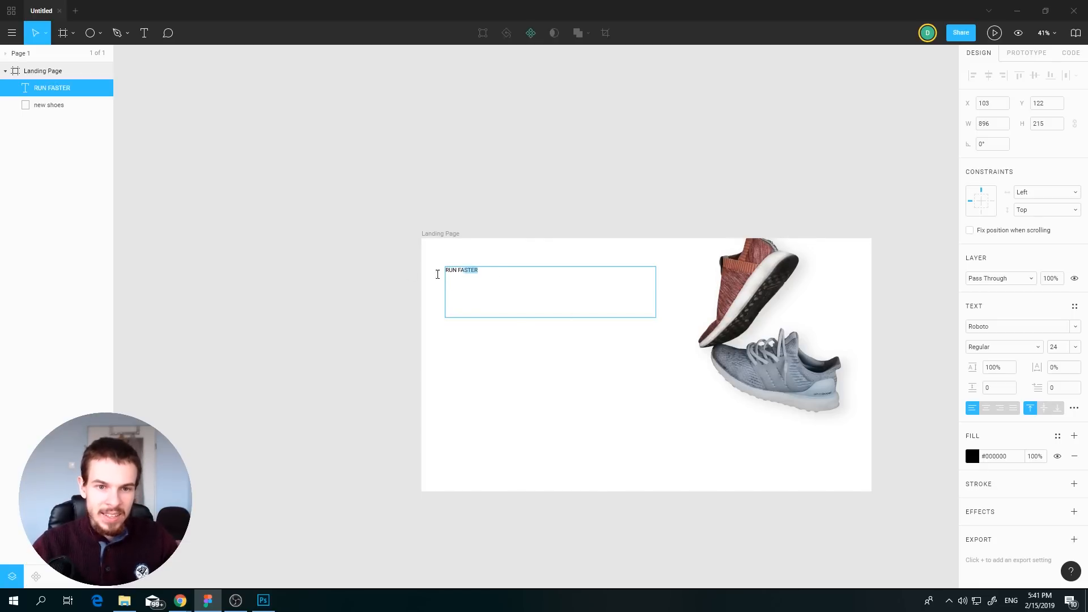
pyautogui.click(1076, 347)
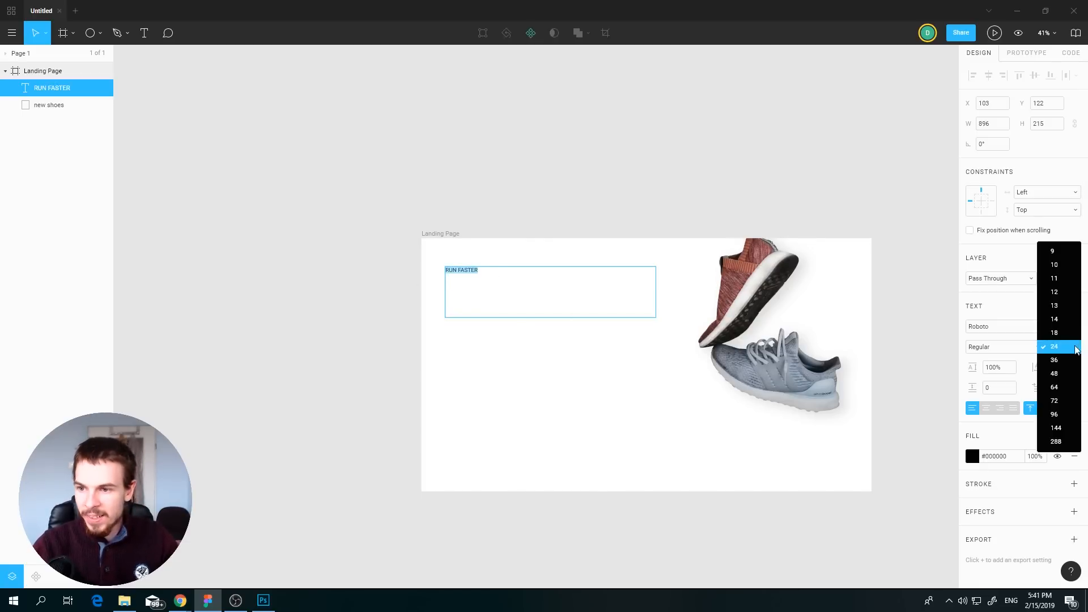
pyautogui.click(1054, 424)
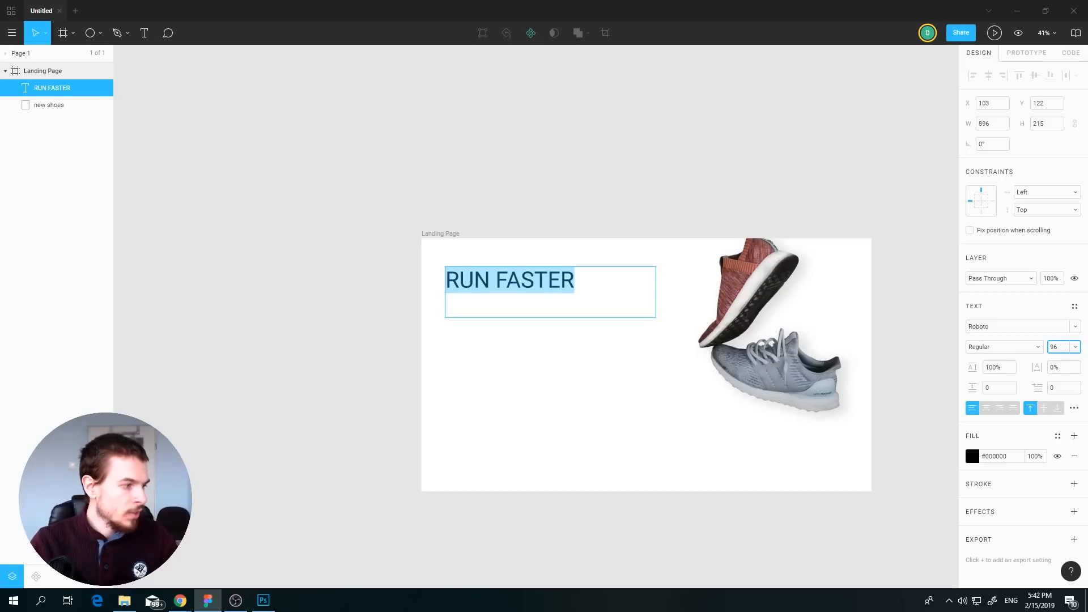
pyautogui.hotkey('alt', 'Tab')
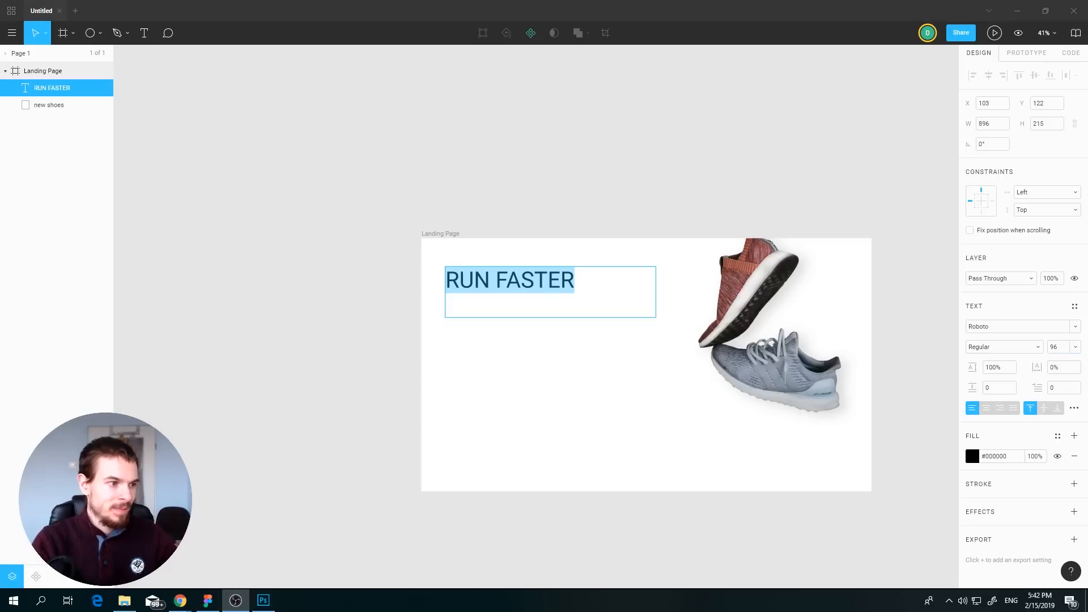
pyautogui.hotkey('alt', 'Tab')
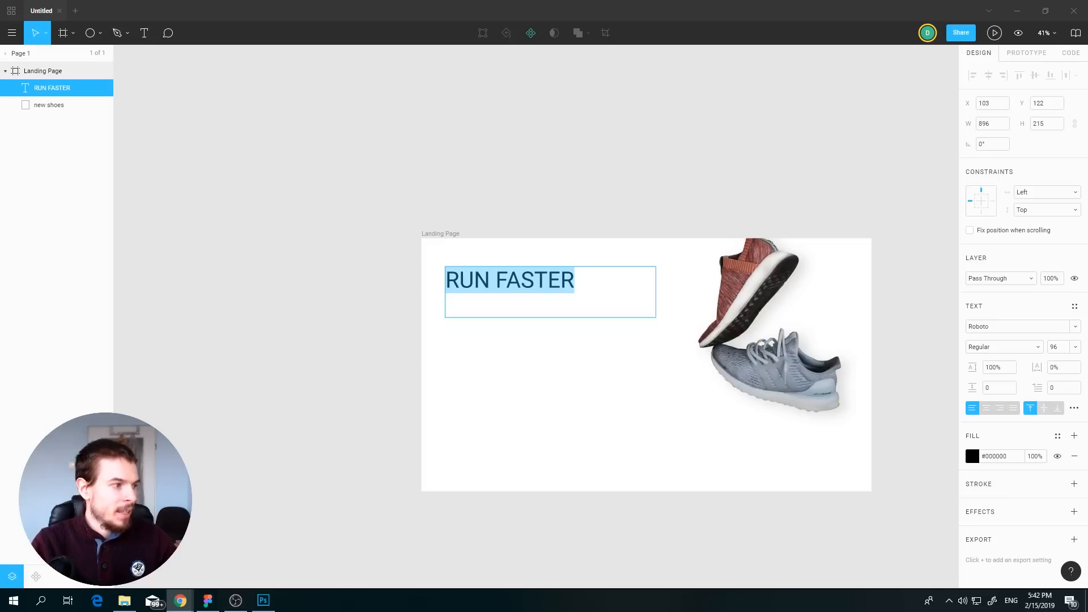
pyautogui.hotkey('alt', 'Tab')
pyautogui.press('Escape')
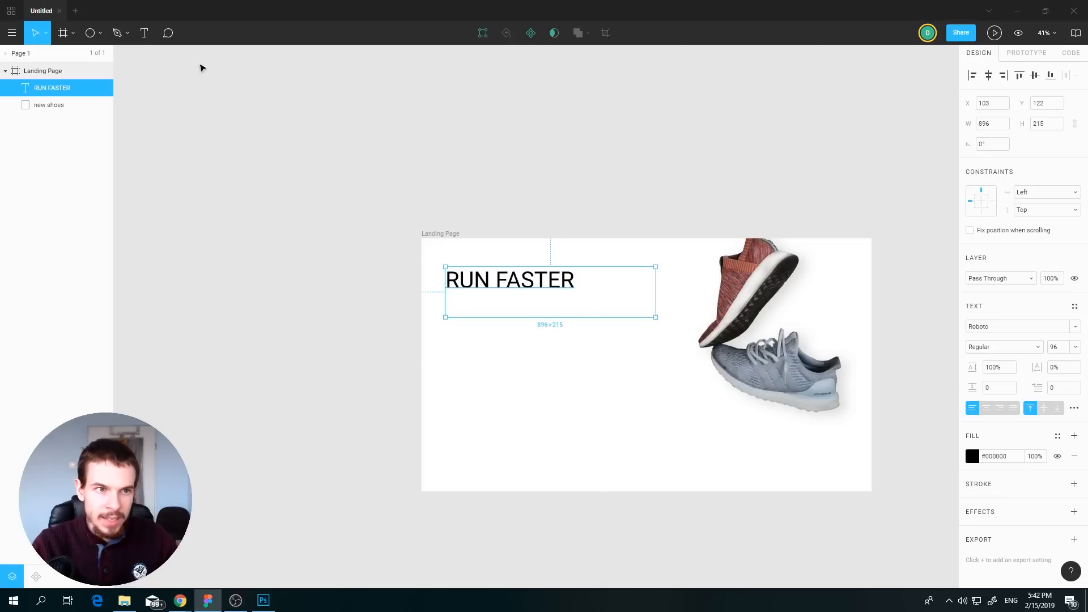
# - Add a text box about 911 × 193 below the RUN FASTER heading reading "Made for high speed running"
pyautogui.click(138, 37)
pyautogui.moveTo(442, 323); pyautogui.dragTo(657, 369)
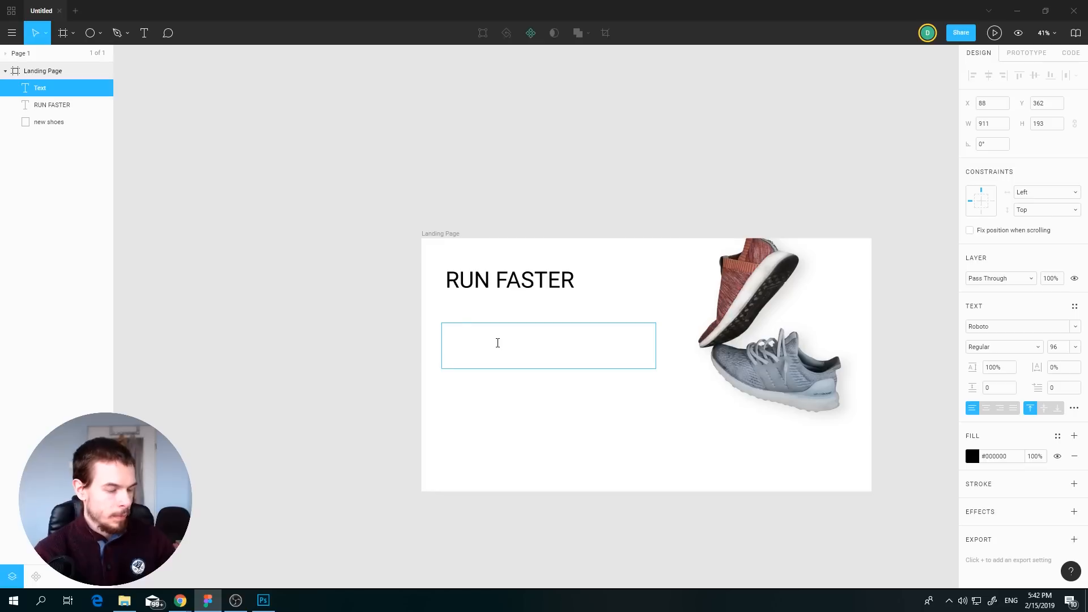
pyautogui.write('Made for high')
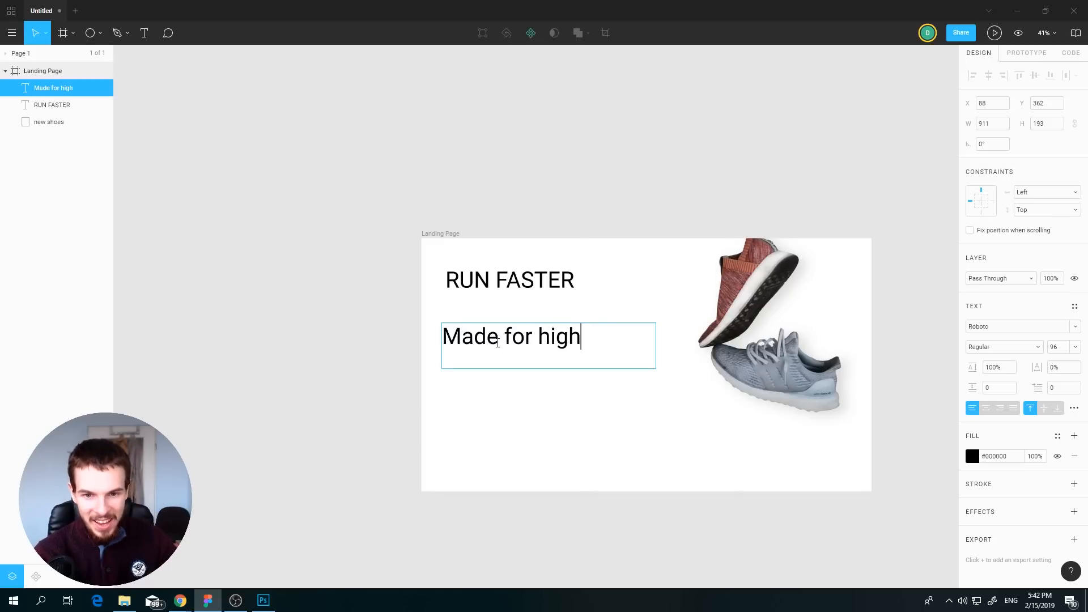
pyautogui.write(' speed running')
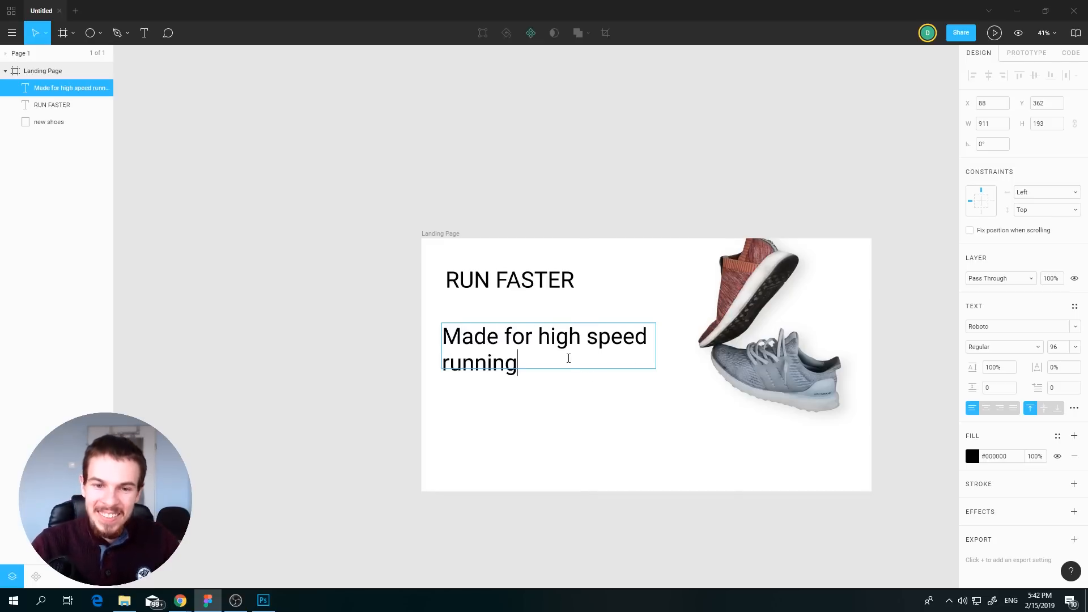
pyautogui.moveTo(569, 357); pyautogui.dragTo(434, 315)
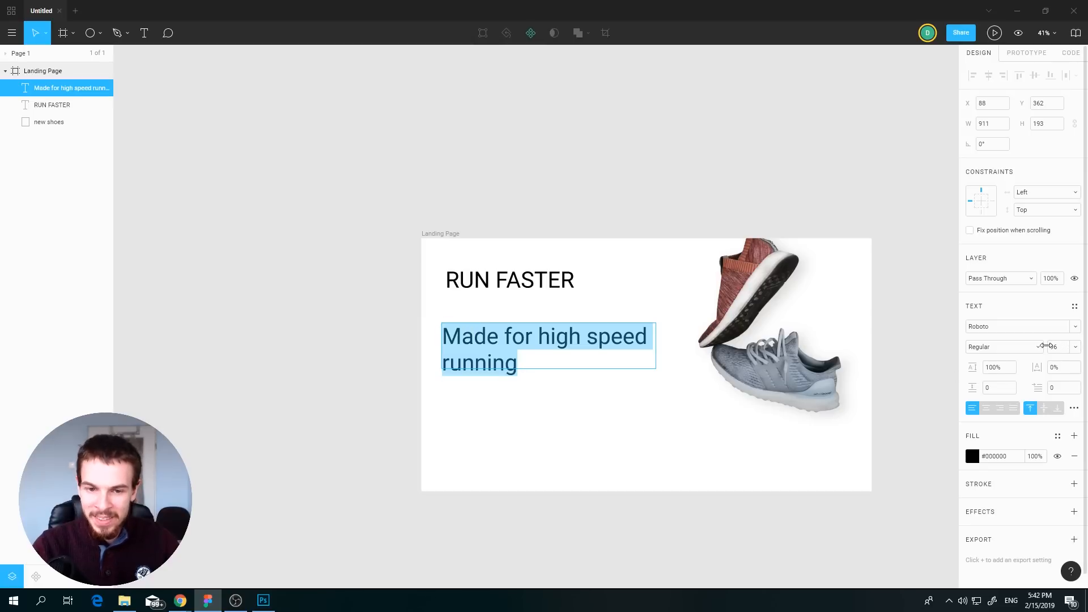
pyautogui.write('Bansa')
pyautogui.write('sas')
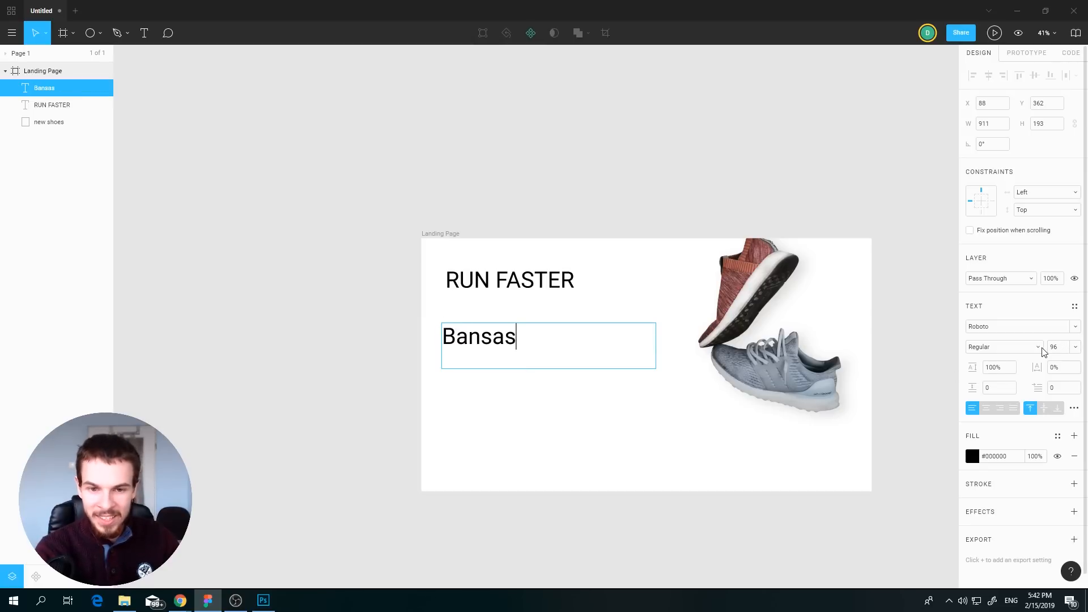
pyautogui.hotkey('ctrl', 'z')
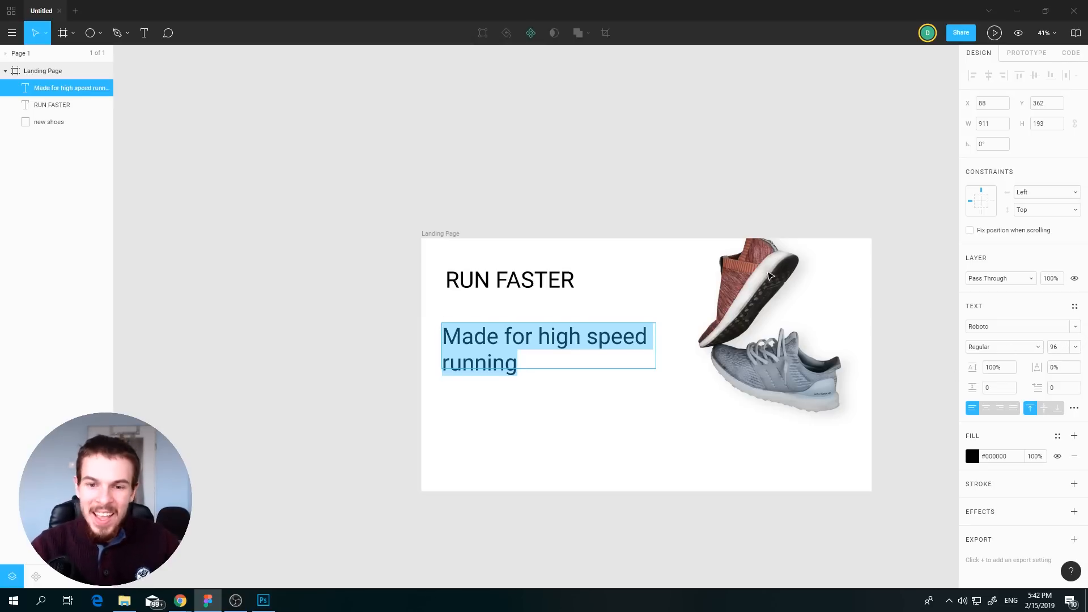
pyautogui.press('Escape')
pyautogui.press('Escape')
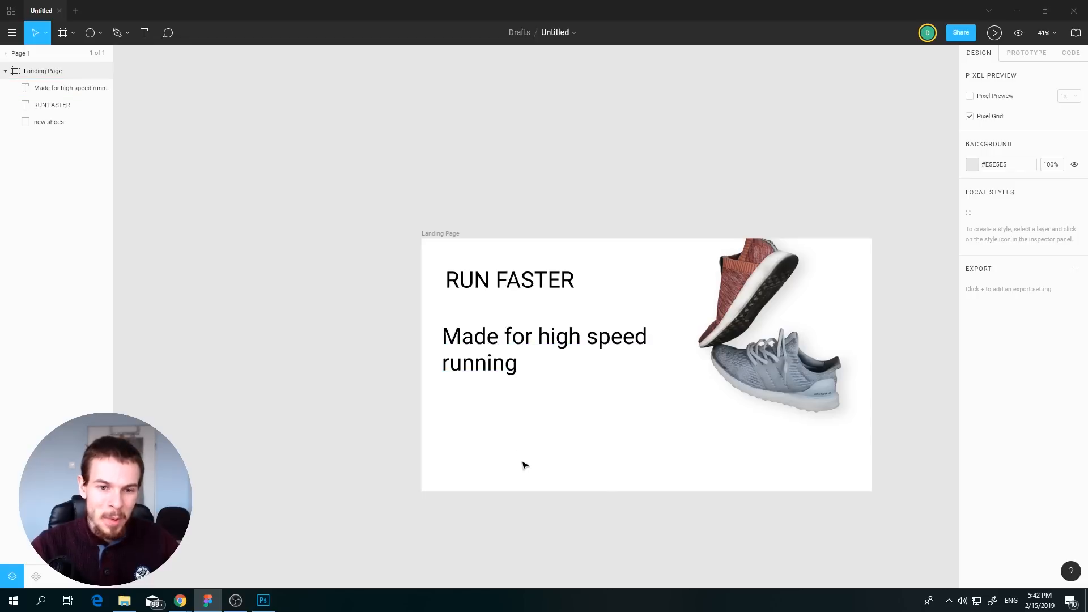
# - Move the RUN FASTER heading down closer to the tagline and reposition the shoes image at about X 999, Y 43
pyautogui.click(553, 340)
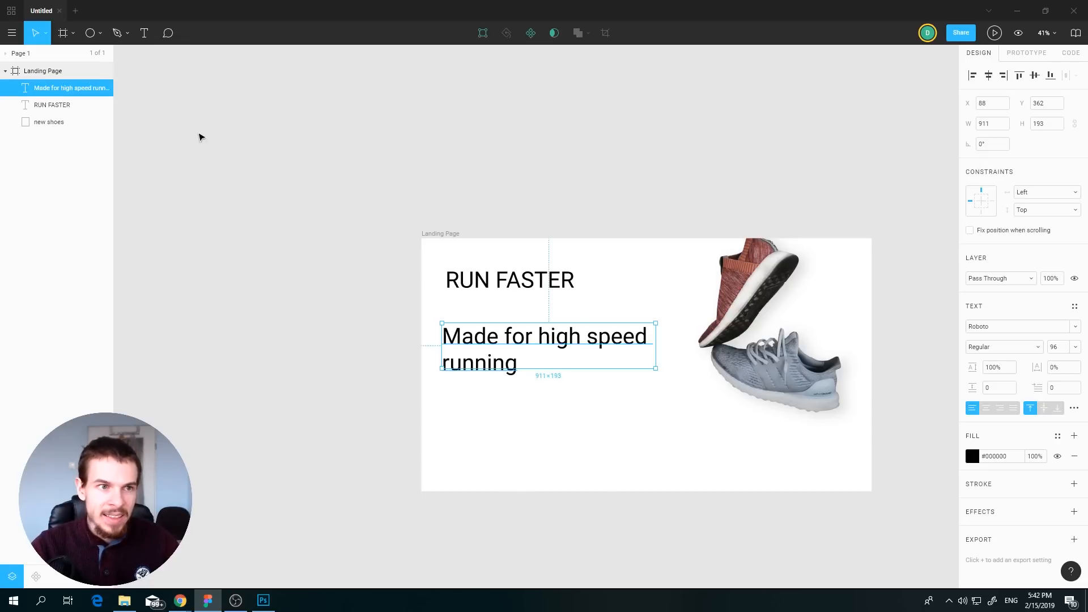
pyautogui.moveTo(498, 279); pyautogui.dragTo(518, 293)
pyautogui.click(799, 483)
pyautogui.moveTo(613, 413); pyautogui.dragTo(557, 384)
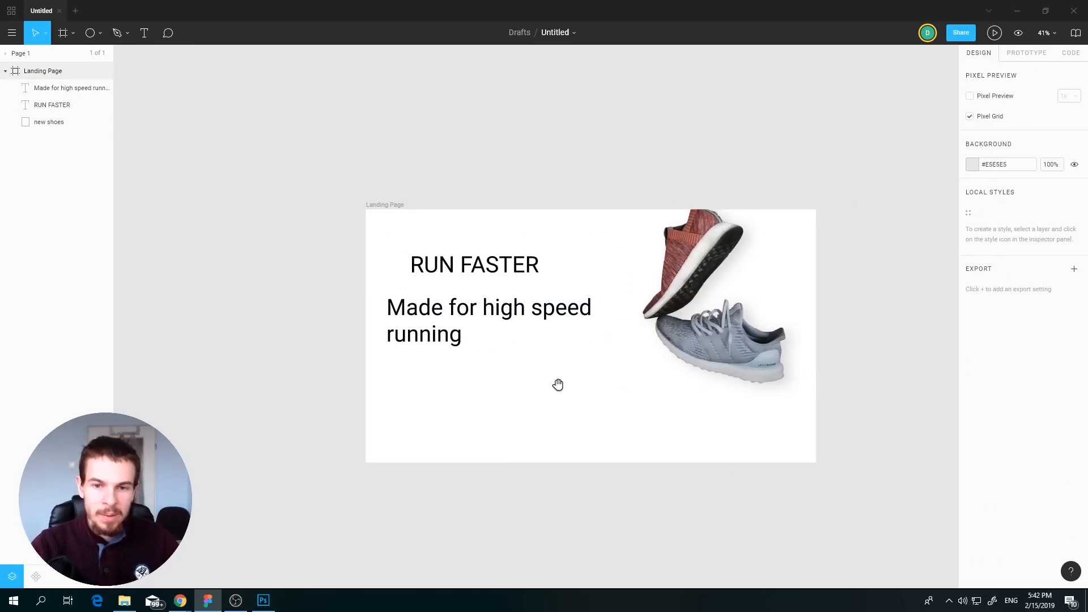
pyautogui.moveTo(668, 356); pyautogui.dragTo(667, 390)
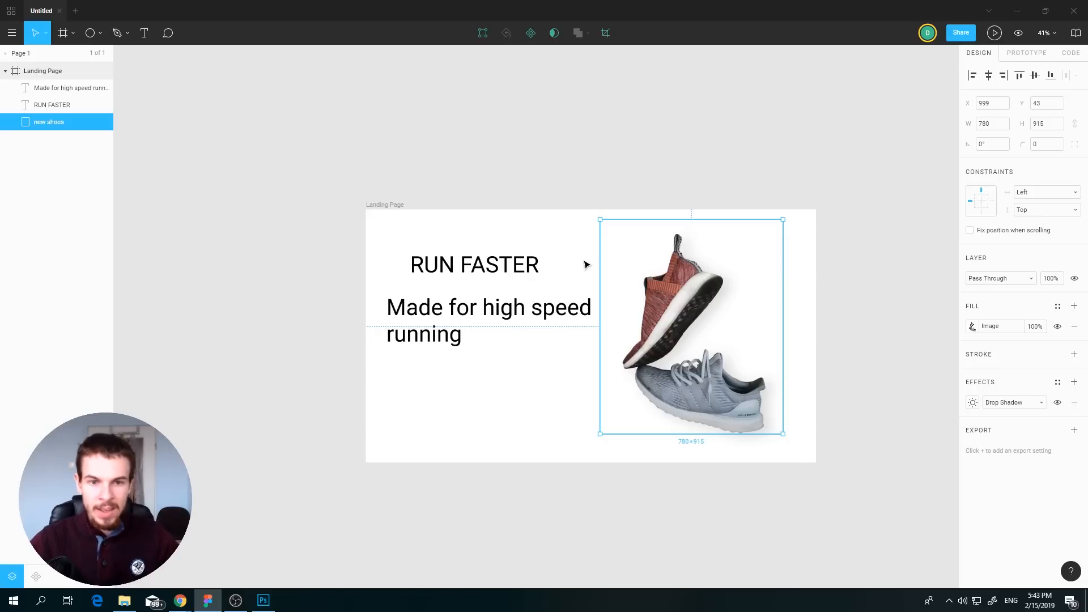
# - Align the RUN FASTER heading with the tagline's left edge at X 88
pyautogui.click(447, 273)
pyautogui.moveTo(458, 265); pyautogui.dragTo(433, 266)
pyautogui.click(421, 318)
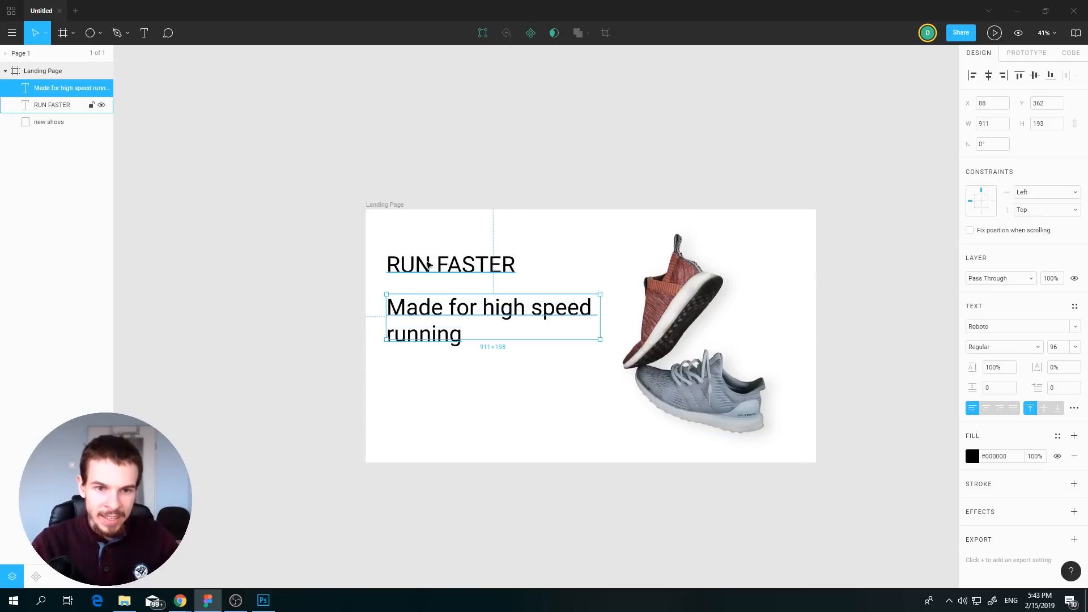
pyautogui.click(434, 404)
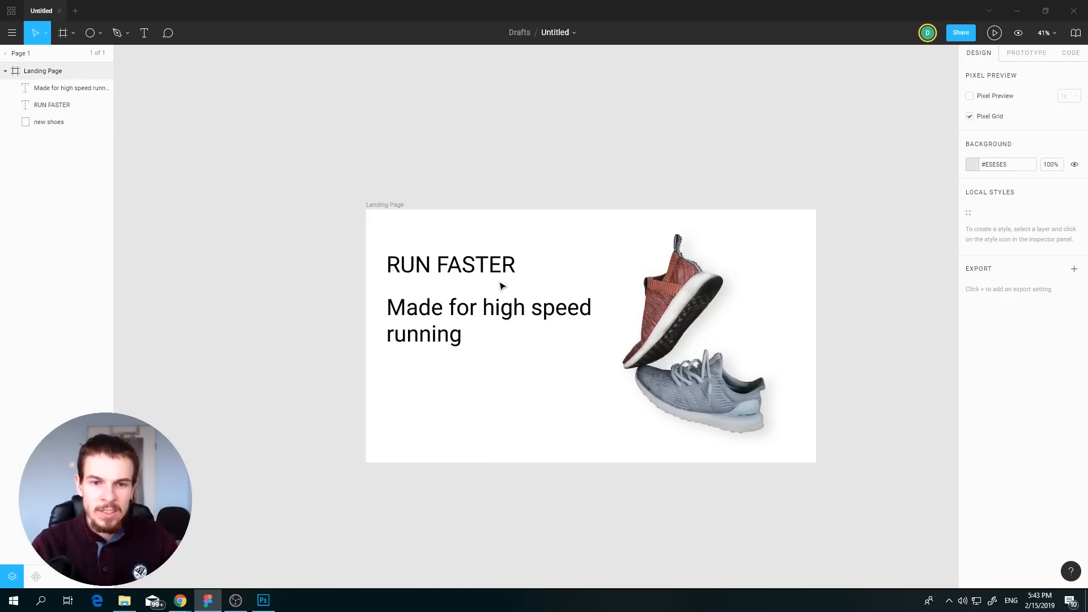
# - Set the tagline's font size to 64 and move it up just beneath the heading at about Y 323
pyautogui.click(452, 254)
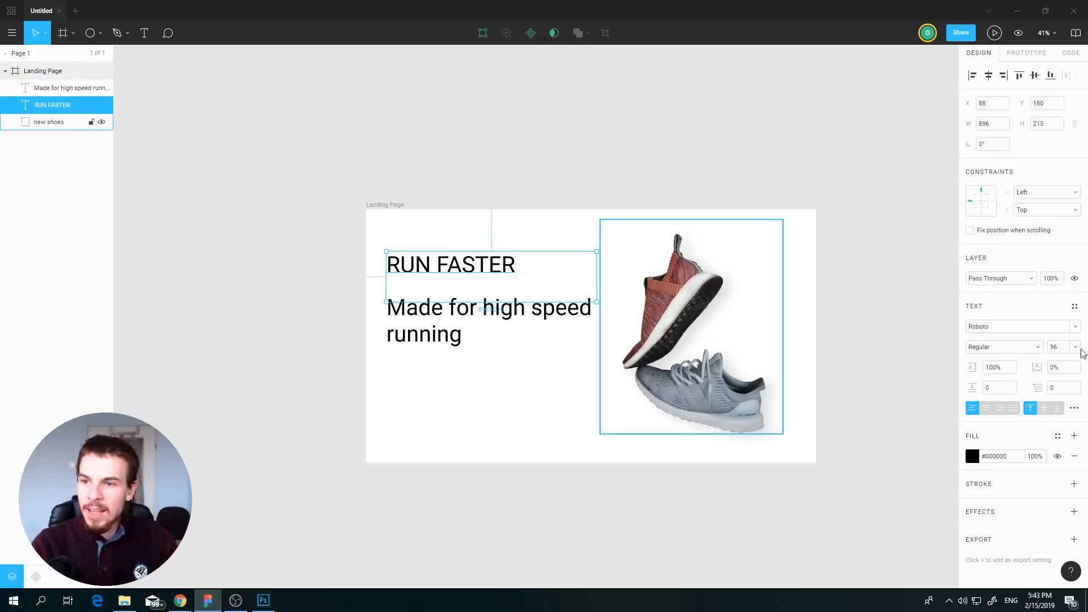
pyautogui.click(454, 340)
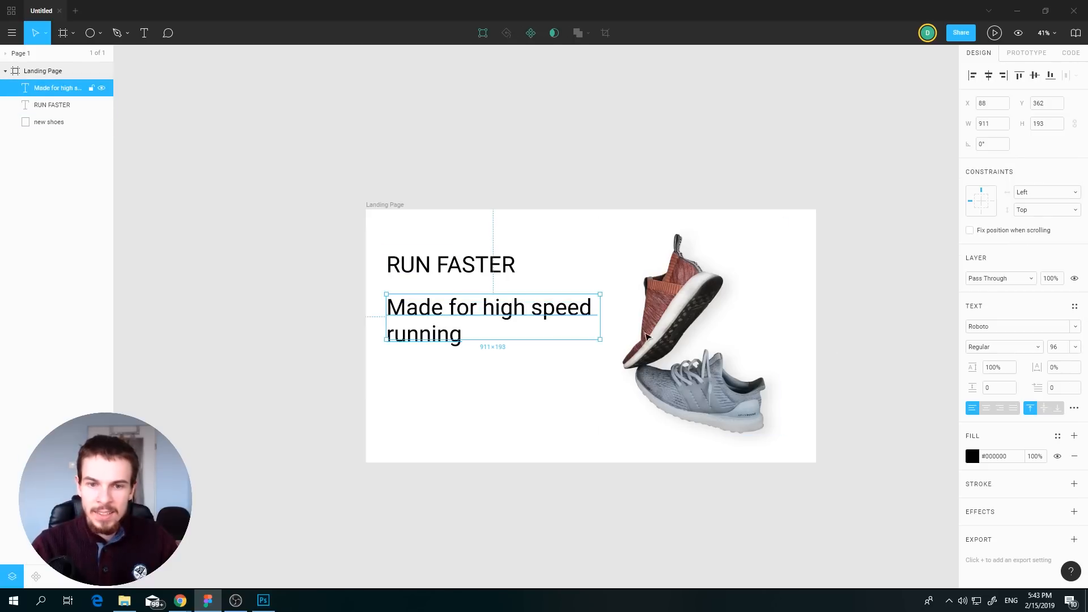
pyautogui.click(1075, 347)
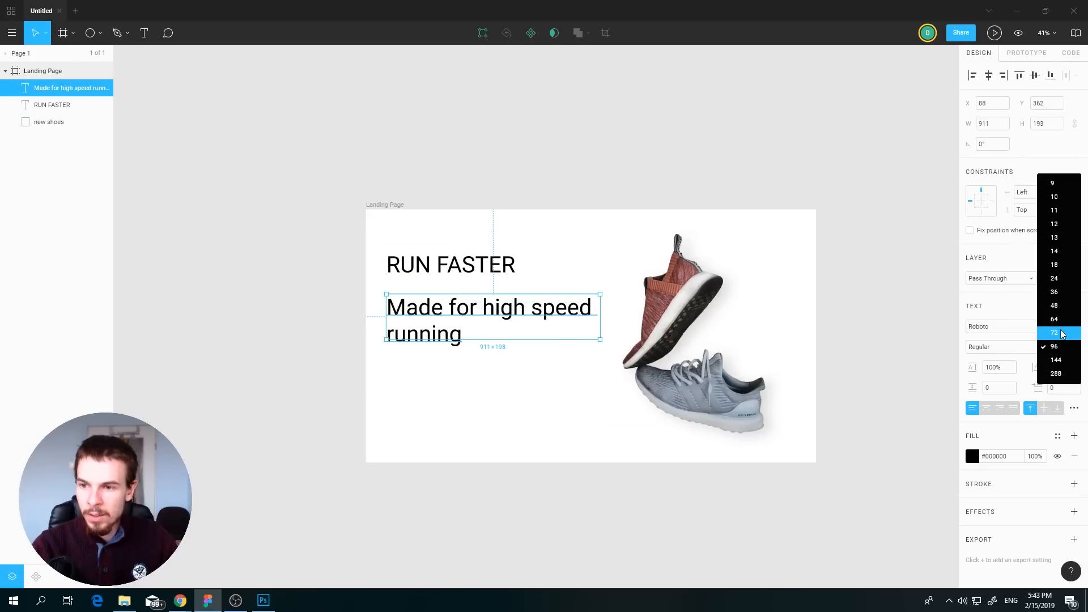
pyautogui.click(1062, 333)
pyautogui.click(537, 418)
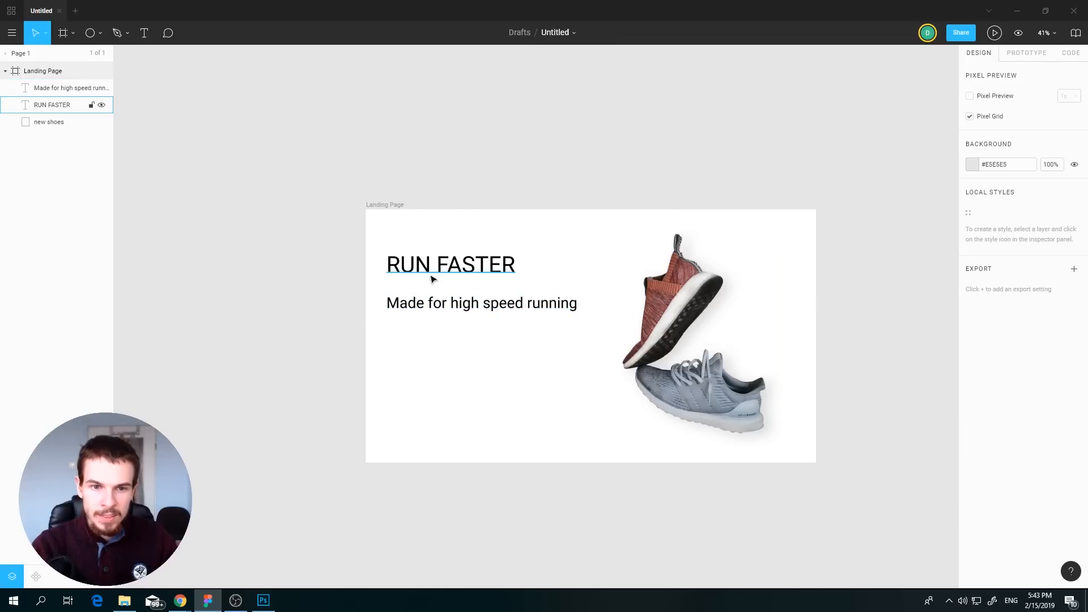
pyautogui.moveTo(423, 313); pyautogui.dragTo(493, 297)
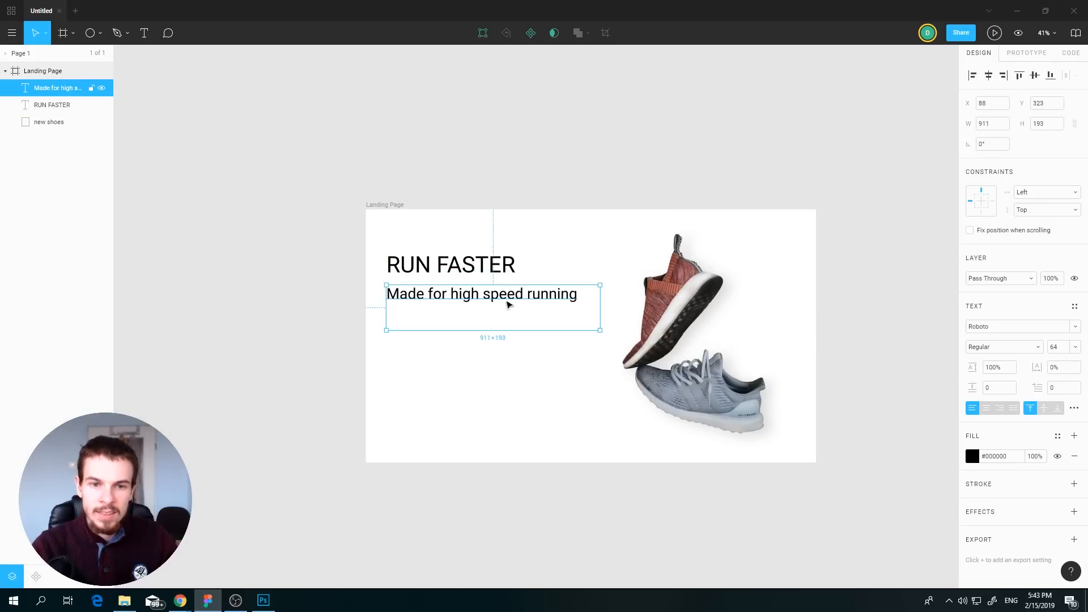
pyautogui.click(454, 346)
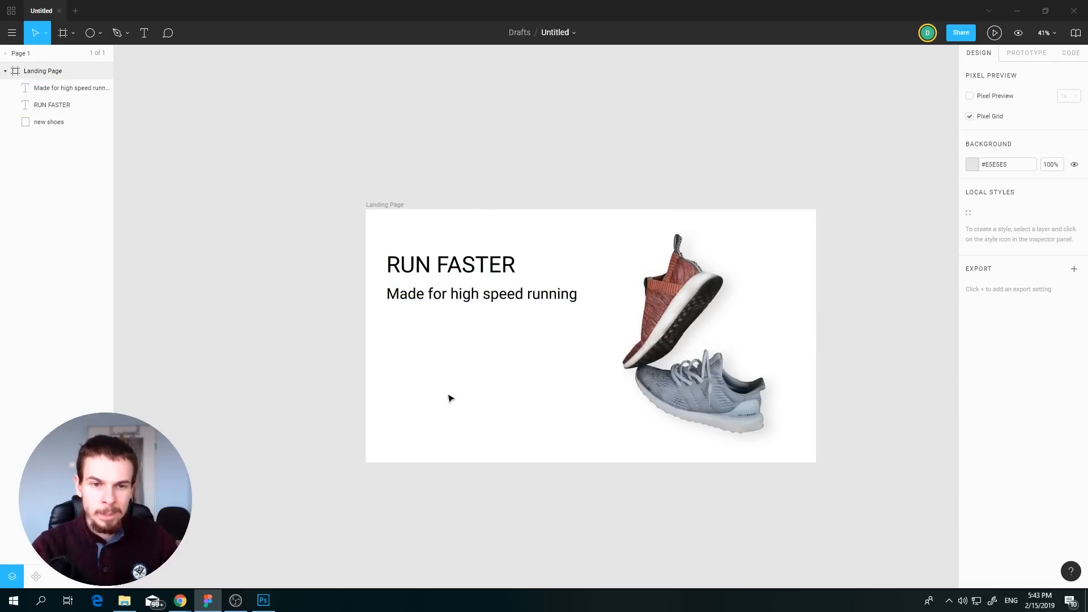
# - Draw two grey rectangles side by side below the tagline, the first about 239 × 80
pyautogui.click(100, 34)
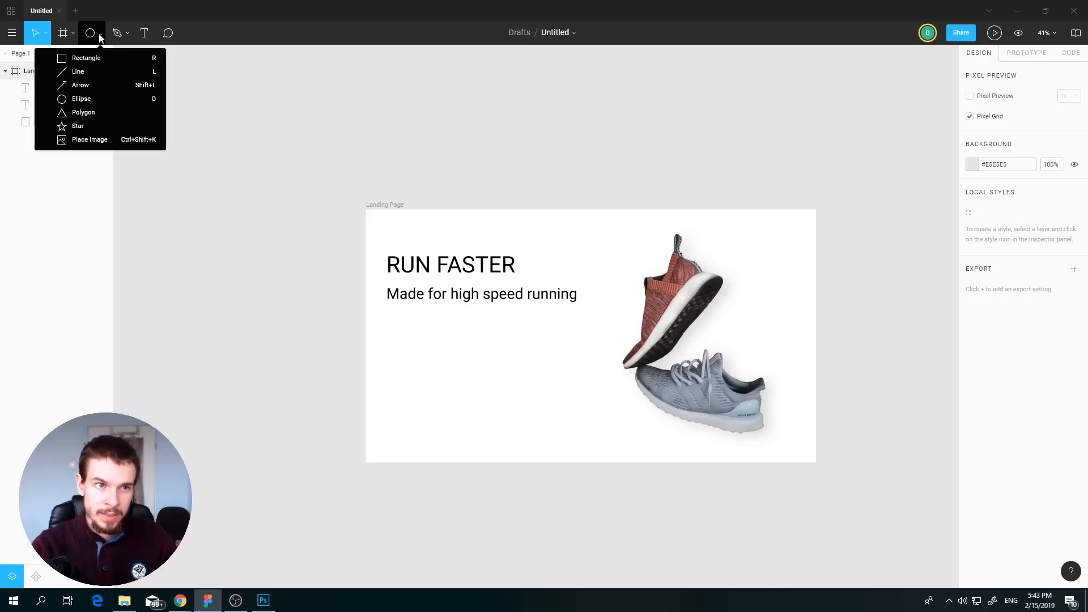
pyautogui.click(95, 58)
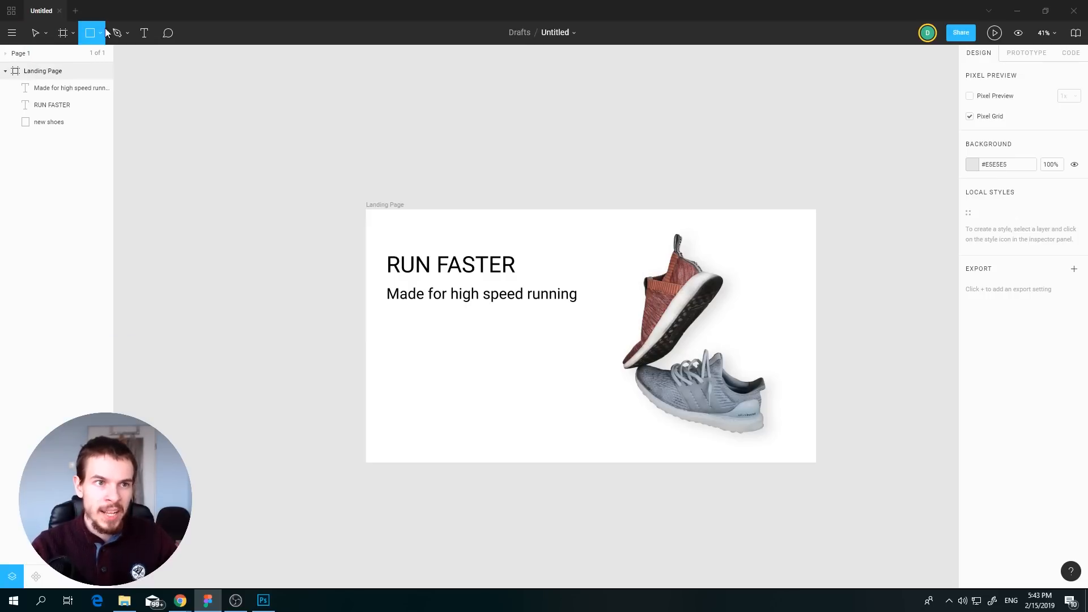
pyautogui.moveTo(387, 326)
pyautogui.mouseDown()
pyautogui.moveTo(442, 354)
pyautogui.moveTo(452, 355)
pyautogui.moveTo(444, 344)
pyautogui.moveTo(486, 337)
pyautogui.mouseUp()
pyautogui.click(486, 395)
pyautogui.scroll(5, 543, 402)
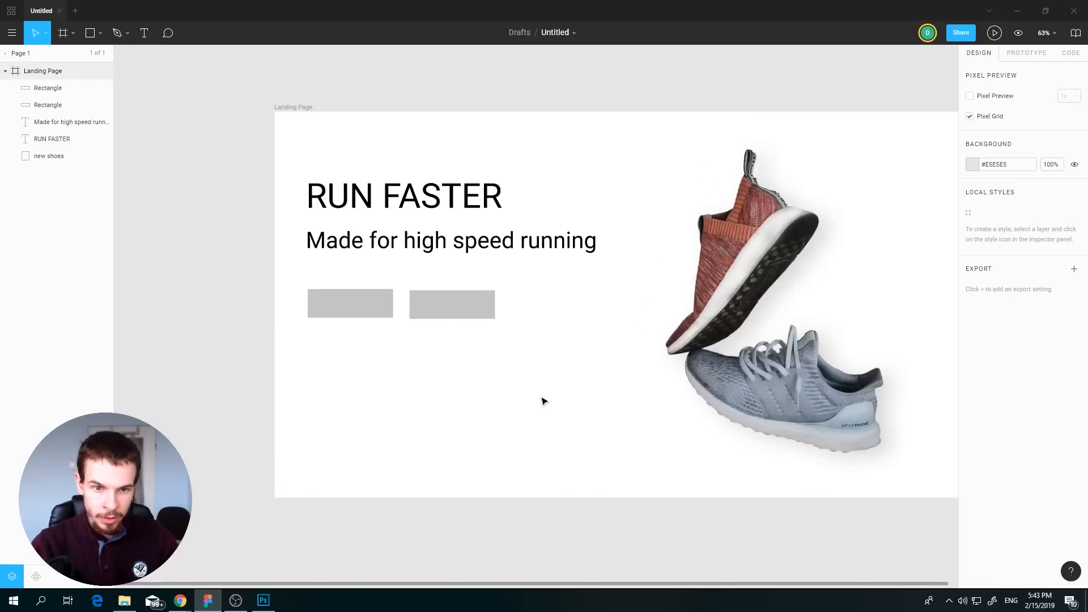
pyautogui.click(333, 344)
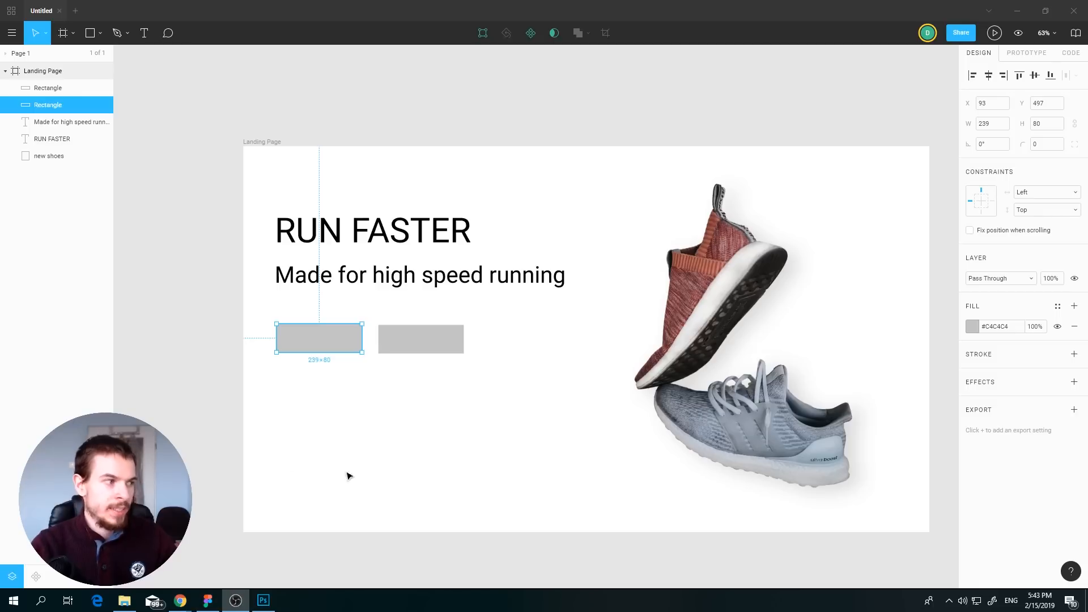
# - Move the RUN FASTER heading up near the frame's top edge, at about X 126, Y 43
pyautogui.click(388, 232)
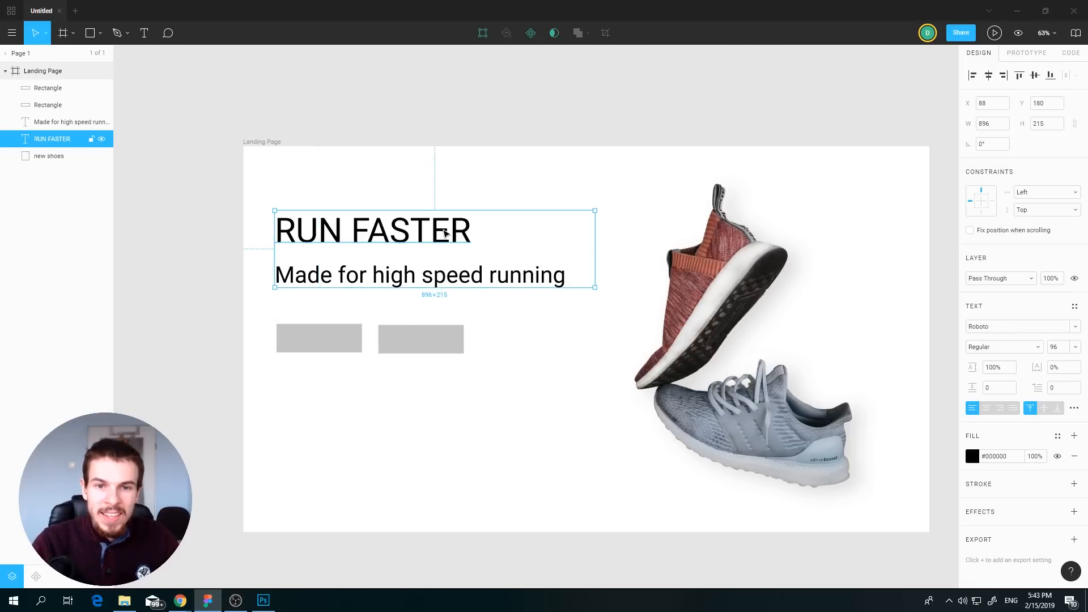
pyautogui.moveTo(403, 232); pyautogui.dragTo(524, 190)
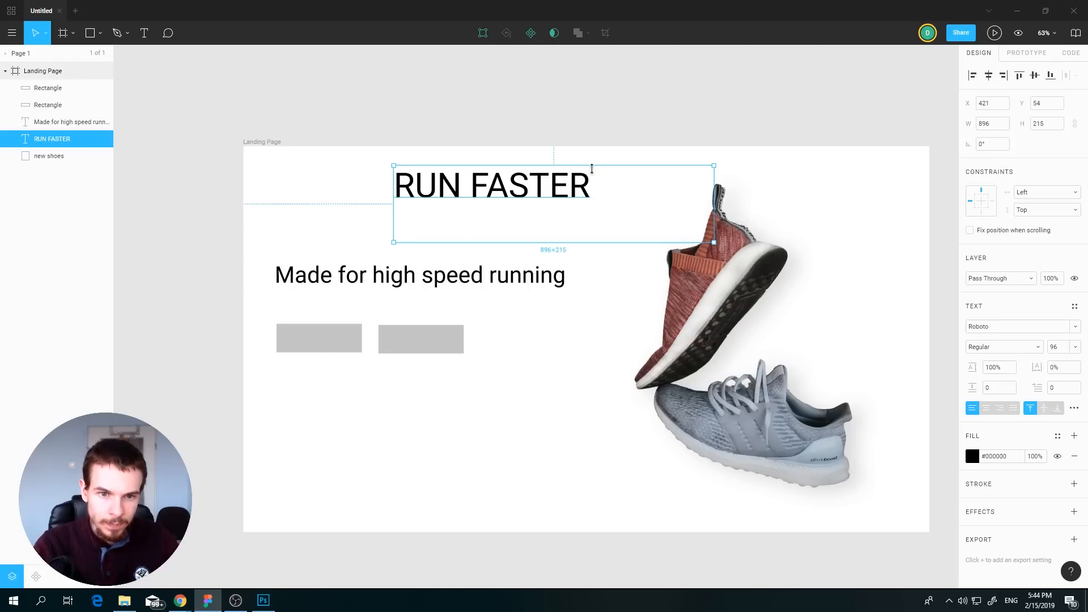
pyautogui.moveTo(536, 196); pyautogui.dragTo(439, 186)
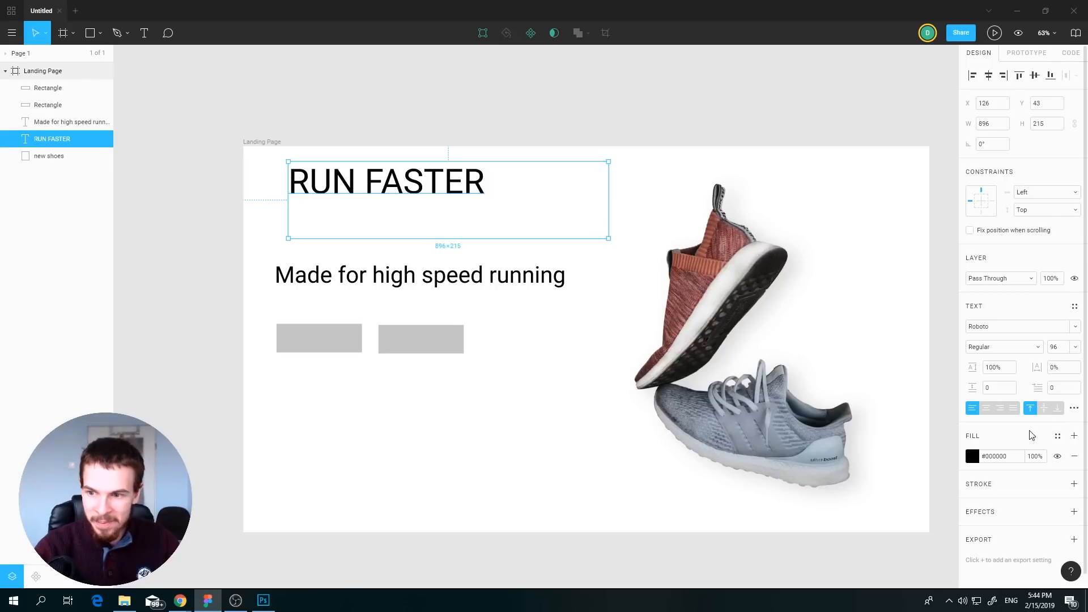
# - Shrink the RUN FASTER text box to its text with Width auto resize and set its resizing back to Fixed
pyautogui.click(1074, 409)
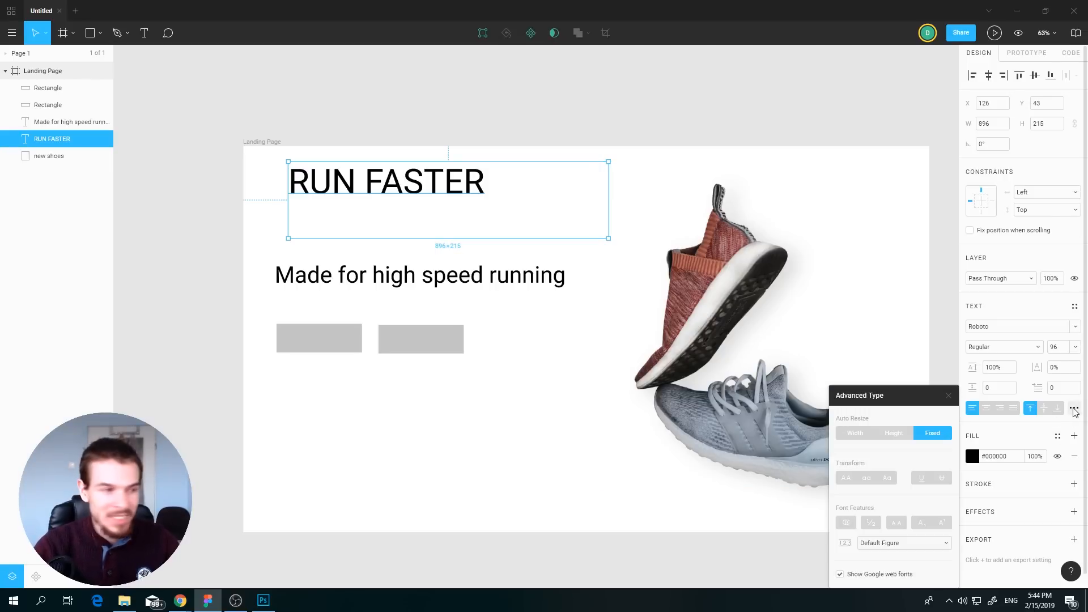
pyautogui.click(853, 432)
pyautogui.click(879, 433)
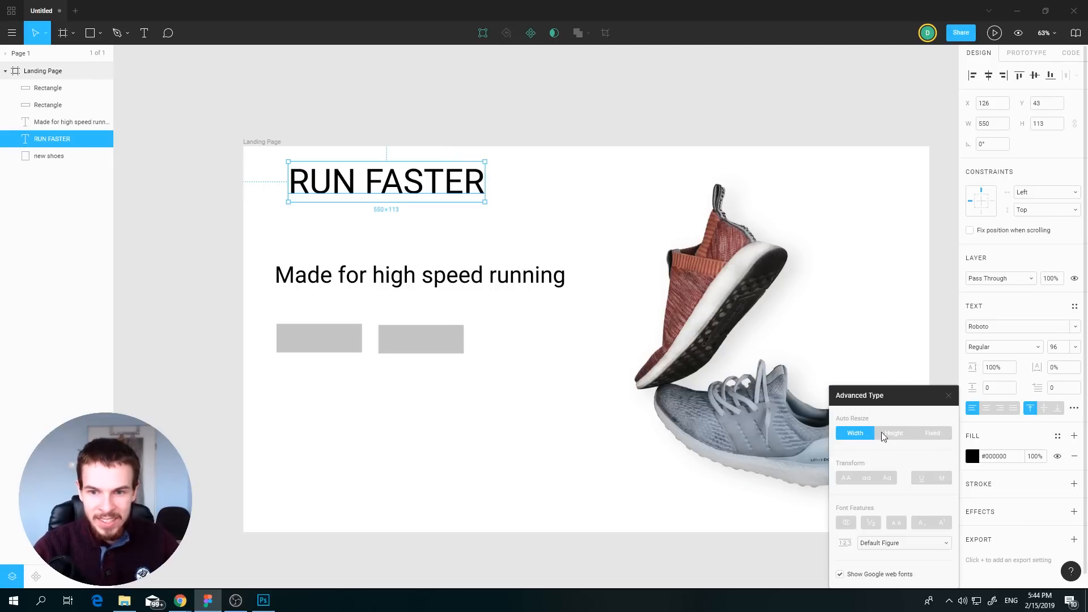
pyautogui.click(915, 433)
pyautogui.click(872, 431)
pyautogui.click(924, 429)
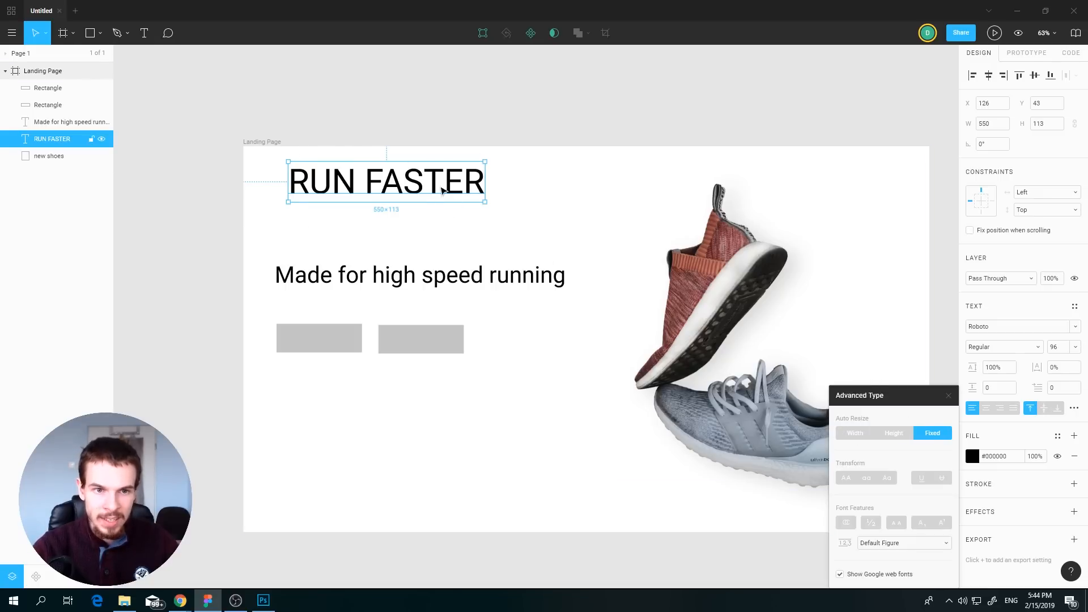
# - Fit the tagline's text box to its text with Width auto resize and return its resizing to Fixed
pyautogui.click(441, 274)
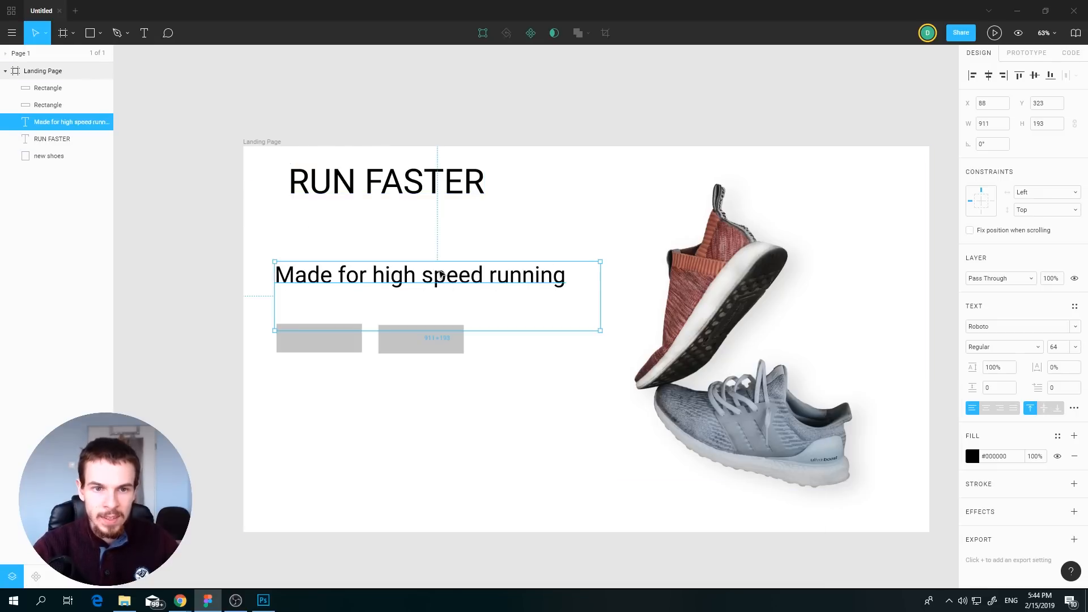
pyautogui.click(1075, 408)
pyautogui.click(855, 435)
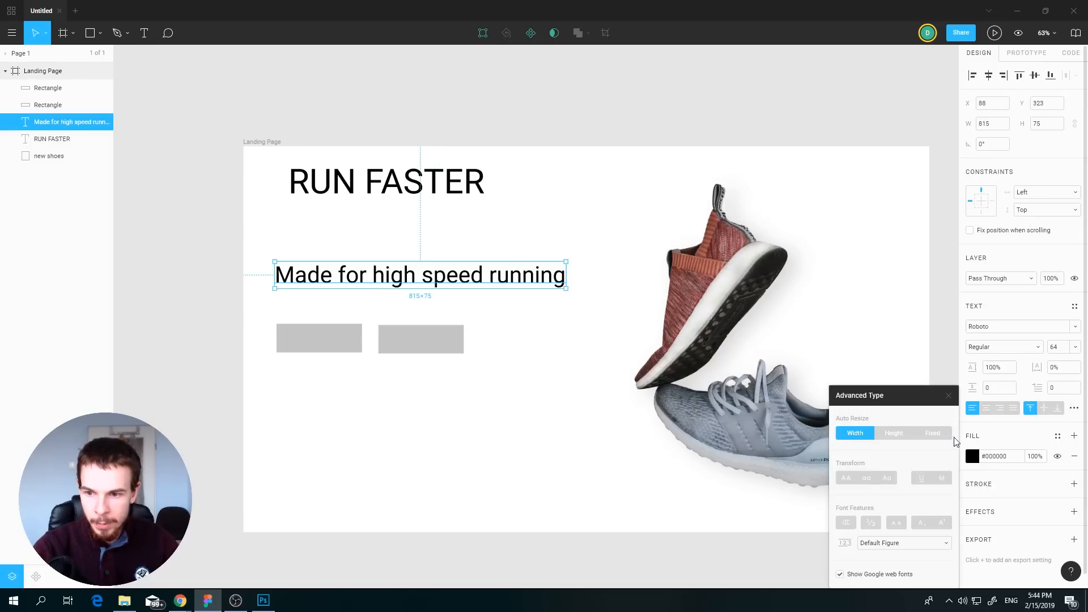
pyautogui.click(933, 434)
pyautogui.click(420, 342)
pyautogui.click(428, 276)
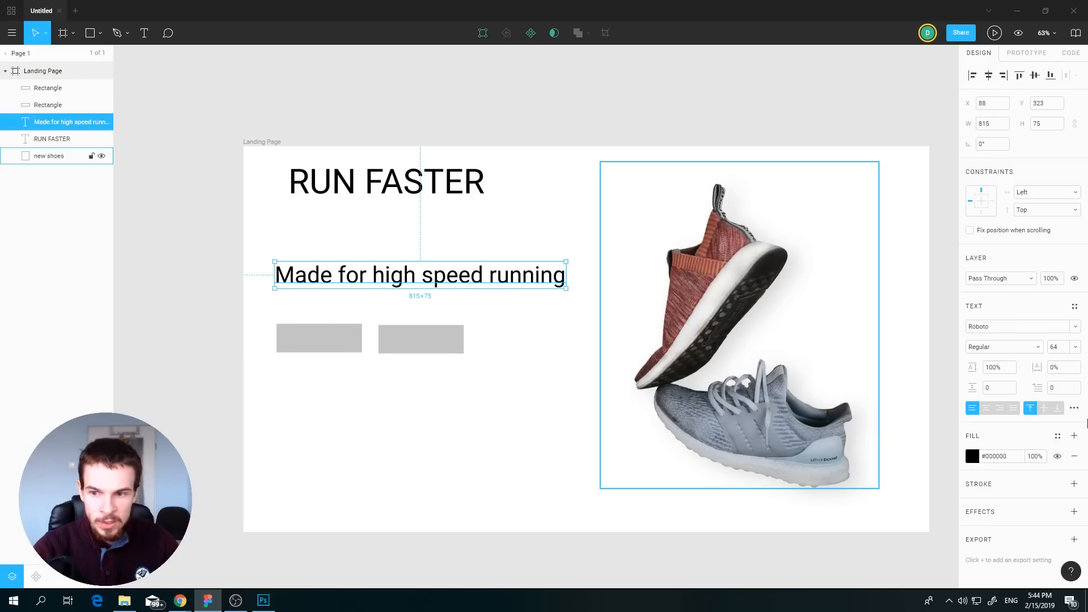
pyautogui.click(1074, 408)
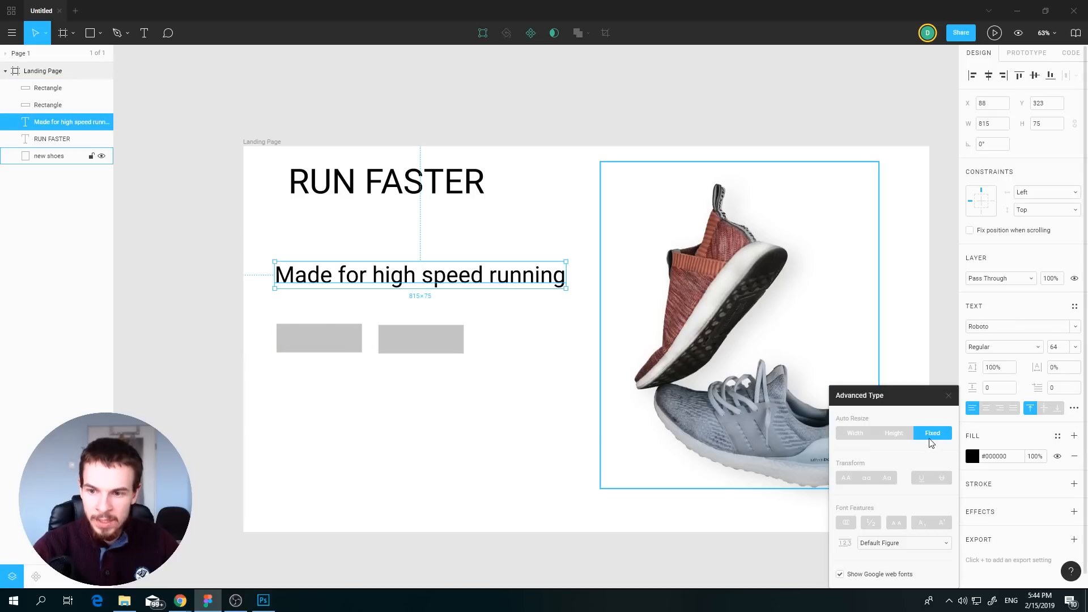
pyautogui.click(1074, 408)
# - Move the RUN FASTER heading down to about Y 87 and clear the selection
pyautogui.click(357, 338)
pyautogui.click(421, 348)
pyautogui.click(412, 409)
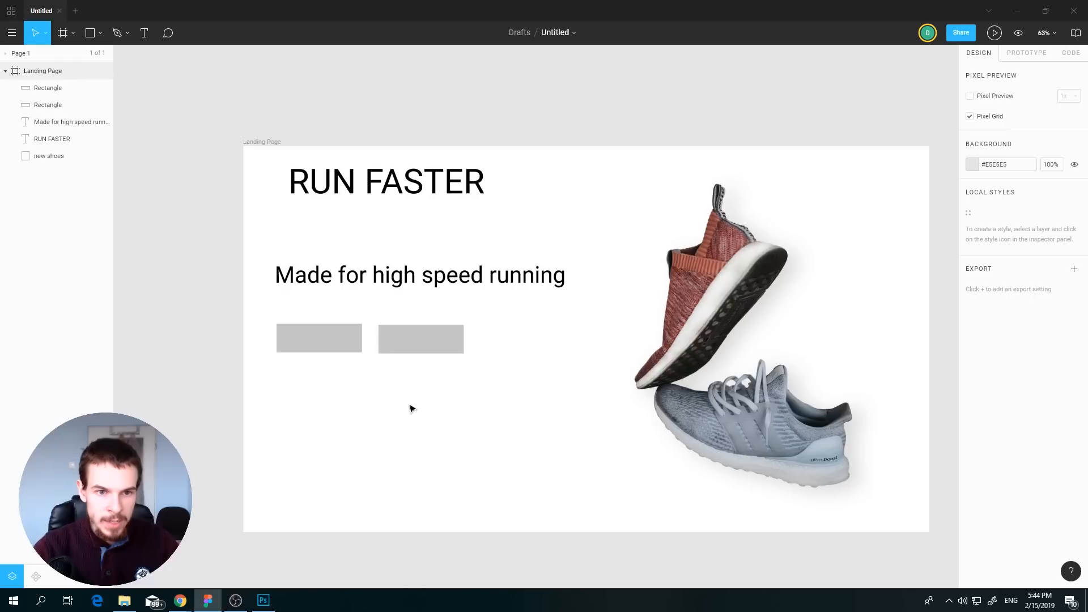
pyautogui.moveTo(334, 193); pyautogui.dragTo(336, 209)
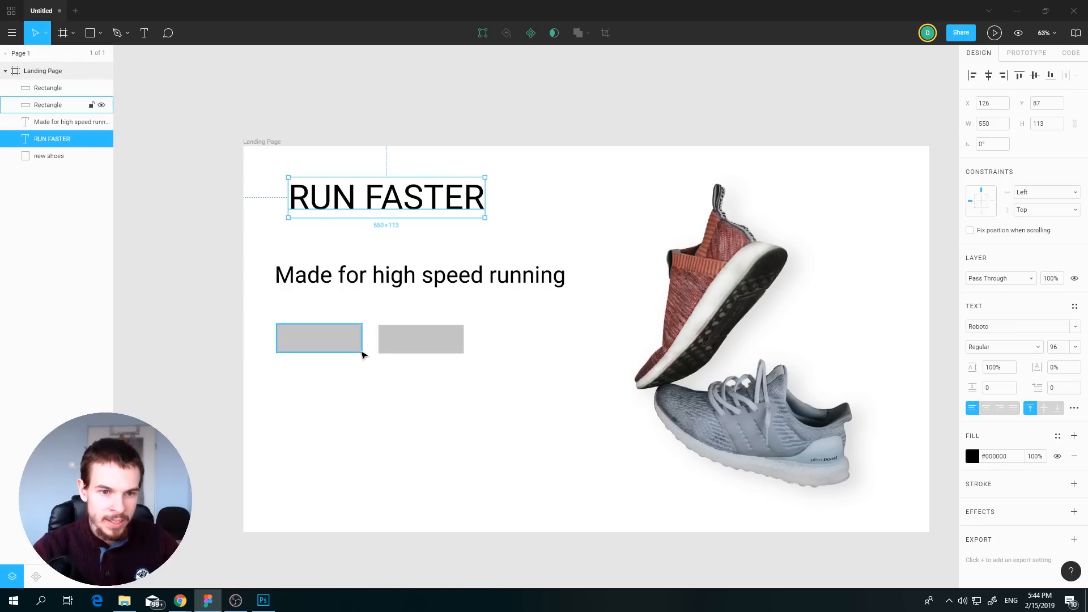
pyautogui.moveTo(481, 387); pyautogui.dragTo(300, 318)
pyautogui.click(488, 412)
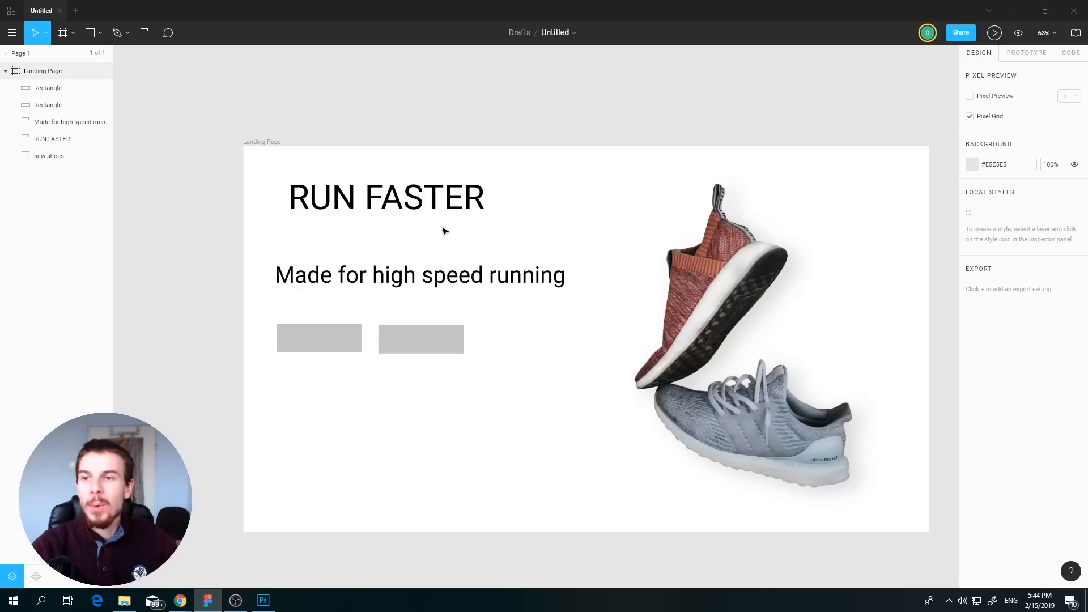
# - Add a layout grid to the Landing Page frame and set it to 12 columns
pyautogui.click(46, 71)
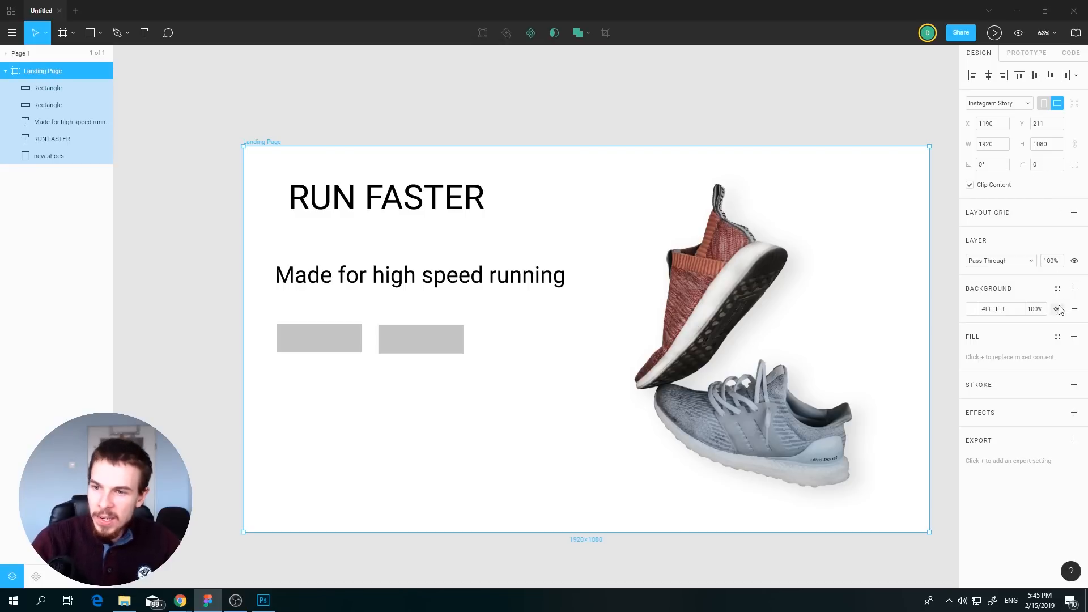
pyautogui.click(1074, 214)
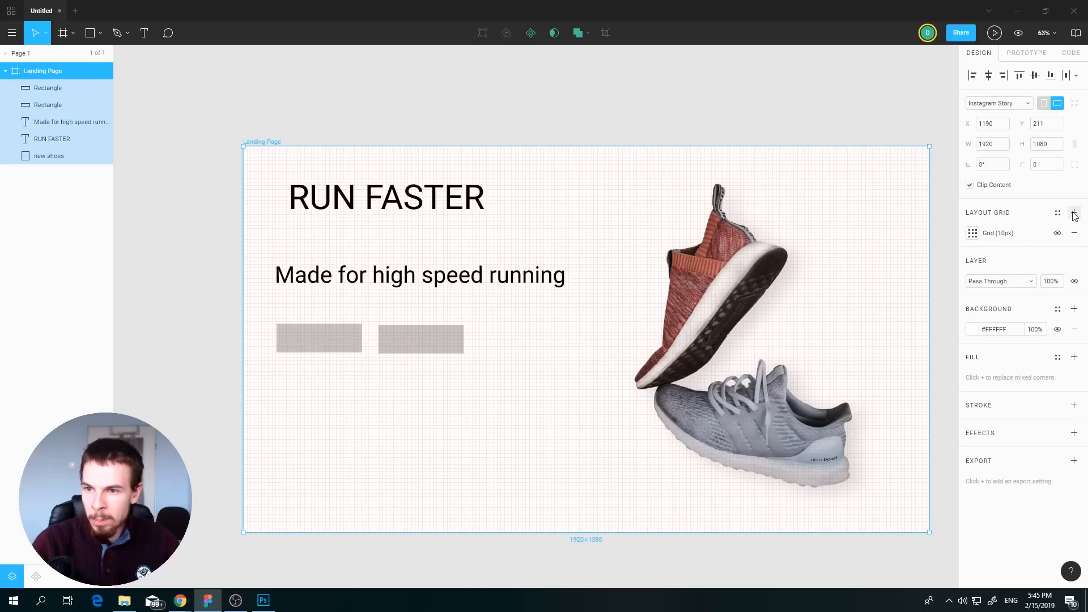
pyautogui.click(973, 235)
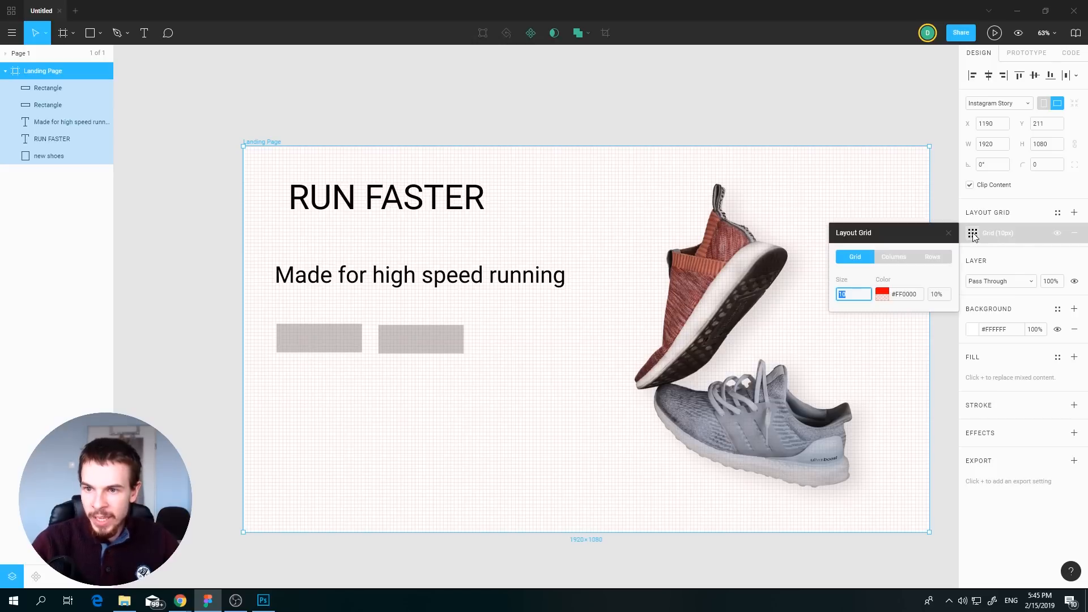
pyautogui.click(893, 257)
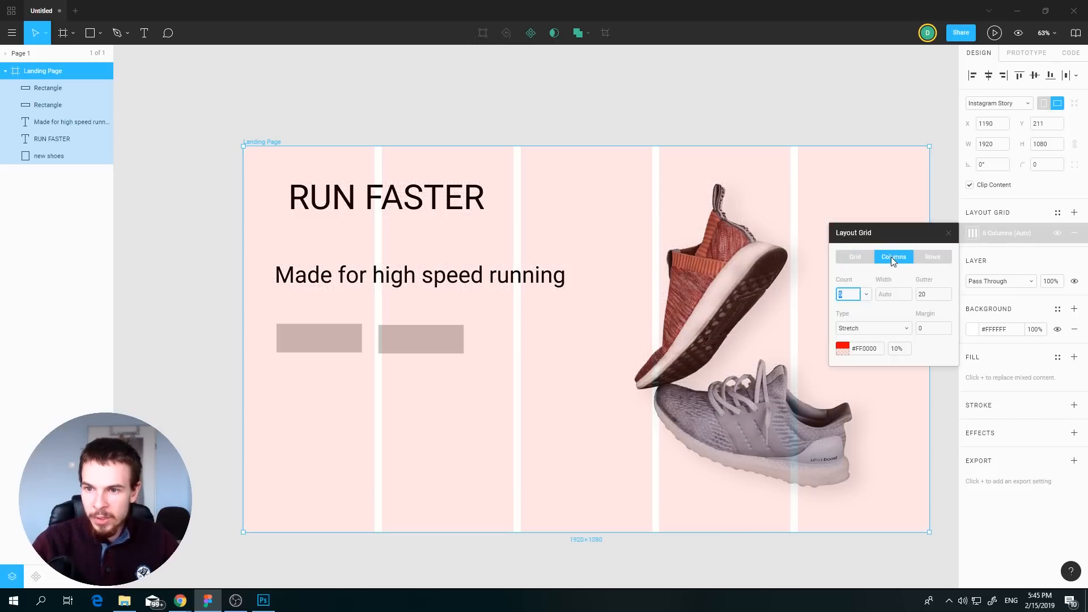
pyautogui.click(852, 295)
pyautogui.press('BackSpace')
pyautogui.write('12')
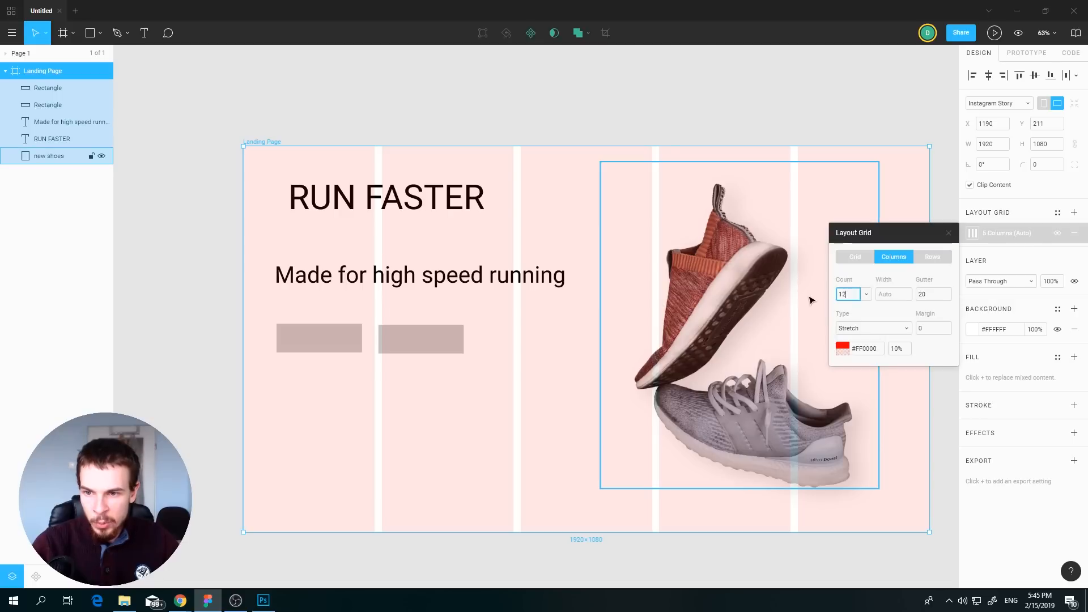
pyautogui.press('Return')
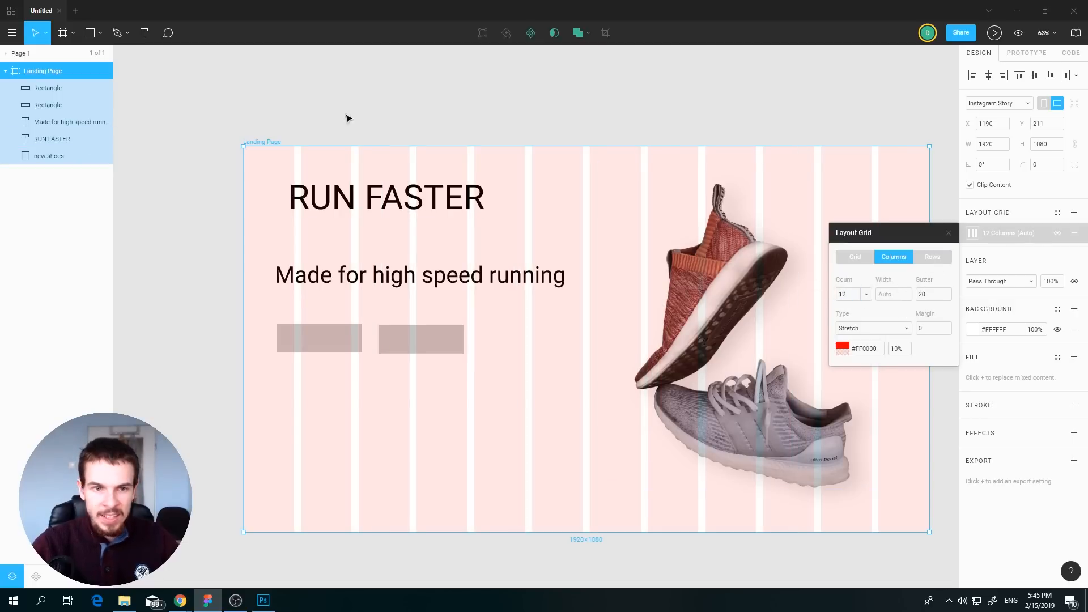
# - Move the tagline and both rectangles together down and to the right, away from the RUN FASTER heading
pyautogui.moveTo(663, 361); pyautogui.dragTo(617, 331)
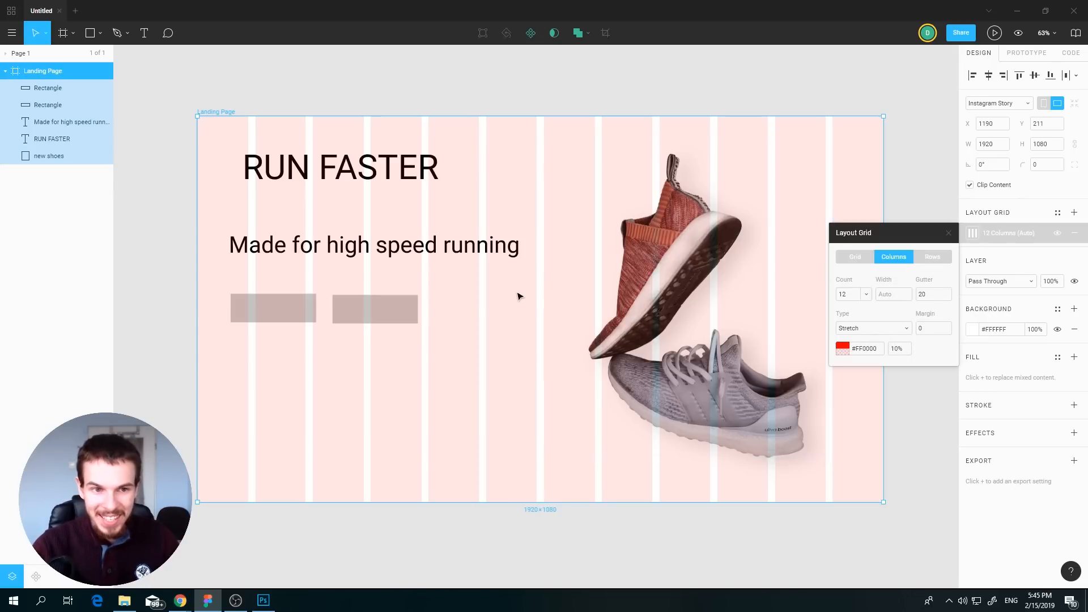
pyautogui.moveTo(532, 221); pyautogui.dragTo(284, 356)
pyautogui.click(564, 213)
pyautogui.moveTo(315, 312); pyautogui.dragTo(417, 406)
# - Move the RUN FASTER heading to about X 151, Y 287 and shift the shoe image slightly right and up
pyautogui.click(353, 172)
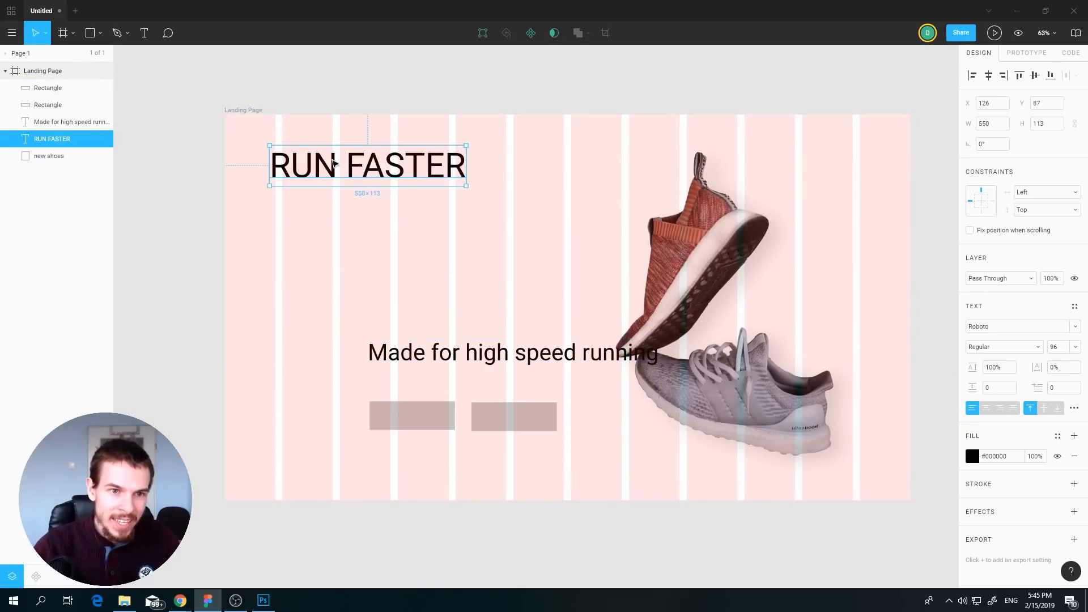
pyautogui.moveTo(353, 173); pyautogui.dragTo(348, 224)
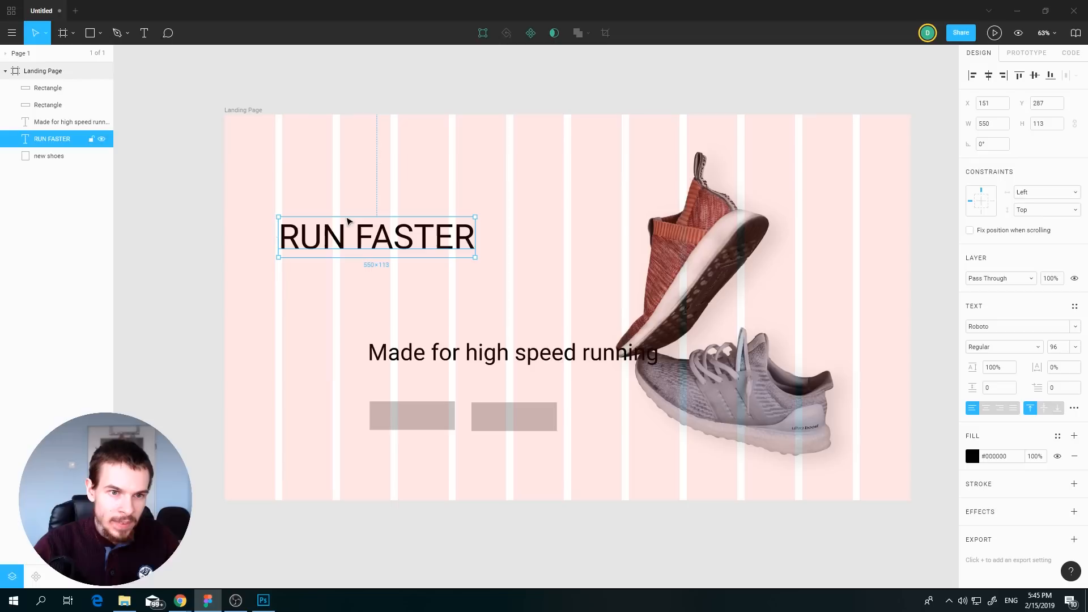
pyautogui.click(671, 311)
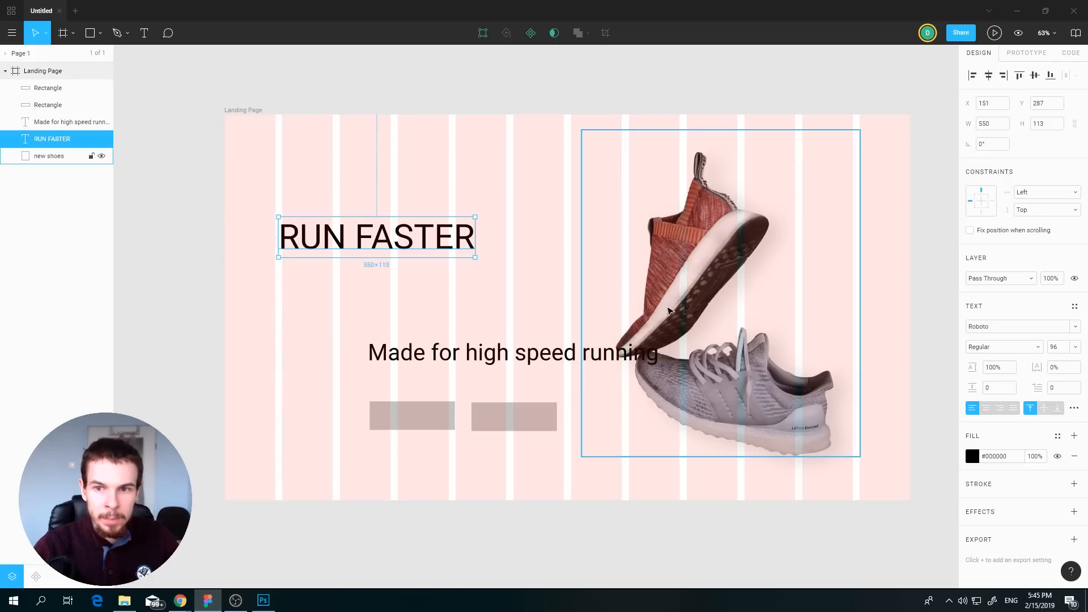
pyautogui.moveTo(758, 388)
pyautogui.mouseDown()
pyautogui.moveTo(772, 390)
pyautogui.moveTo(775, 377)
pyautogui.mouseUp()
# - Stack the tagline and the two rectangles beneath the RUN FASTER heading, left-aligned just inside the second grid column
pyautogui.moveTo(399, 242); pyautogui.dragTo(402, 242)
pyautogui.moveTo(436, 344); pyautogui.dragTo(348, 290)
pyautogui.moveTo(575, 408); pyautogui.dragTo(405, 446)
pyautogui.moveTo(408, 416); pyautogui.dragTo(322, 350)
pyautogui.click(471, 423)
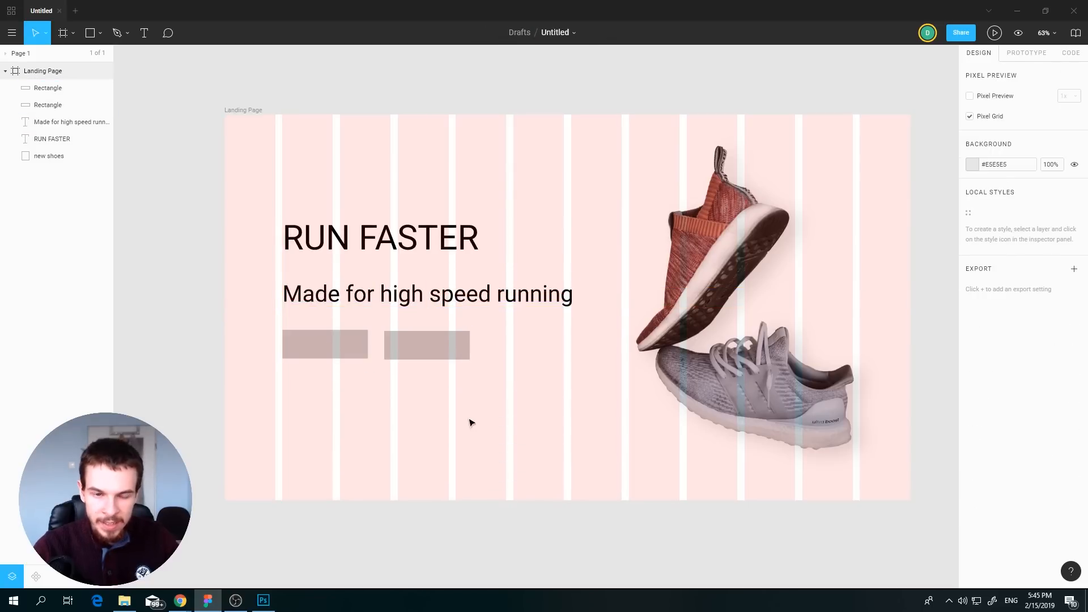
# - Move the heading, tagline and rectangles down together to about X 155, with the heading at Y 329, and raise the tagline closer to the heading
pyautogui.moveTo(569, 192); pyautogui.dragTo(328, 369)
pyautogui.click(356, 415)
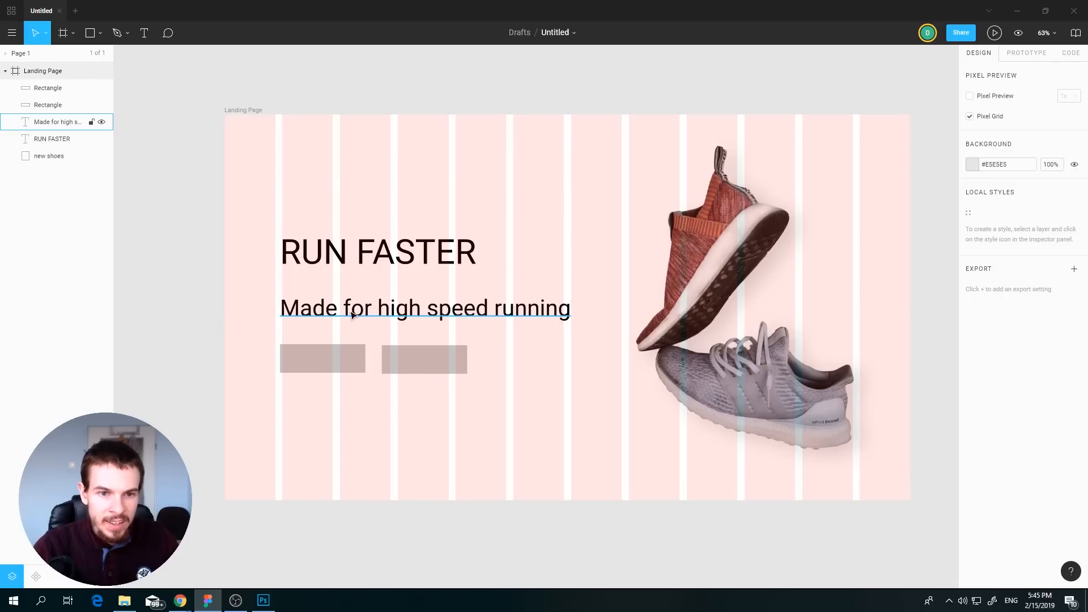
pyautogui.moveTo(352, 315); pyautogui.dragTo(351, 306)
# - Move the two rectangles up together, closer to the tagline, keeping them left-aligned with the text
pyautogui.click(338, 370)
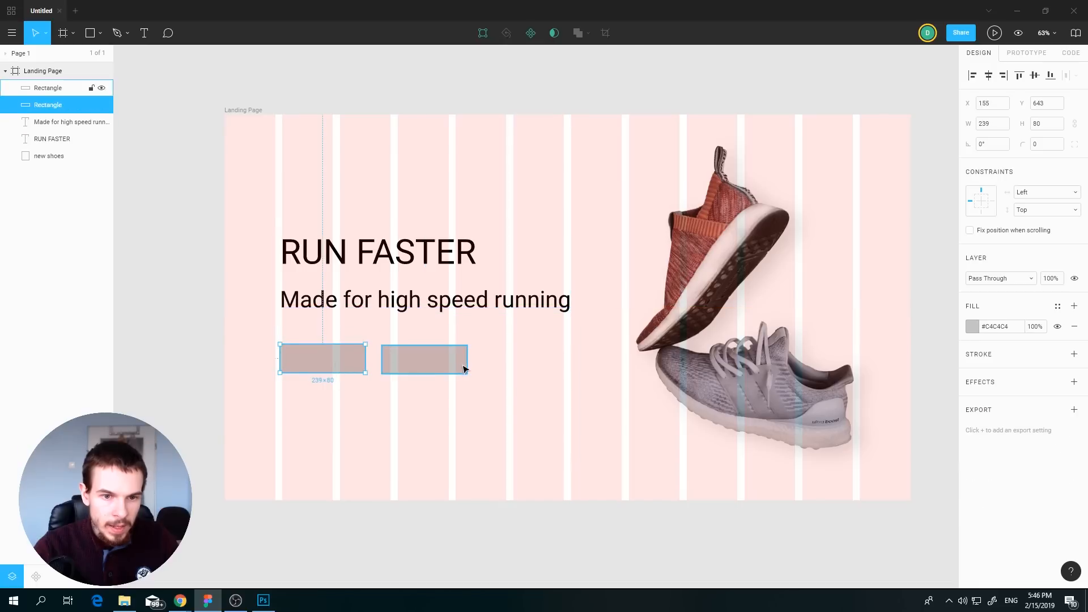
pyautogui.click(462, 366)
pyautogui.keyDown('shift'); pyautogui.click(332, 366); pyautogui.keyUp('shift')
pyautogui.moveTo(310, 361); pyautogui.dragTo(312, 353)
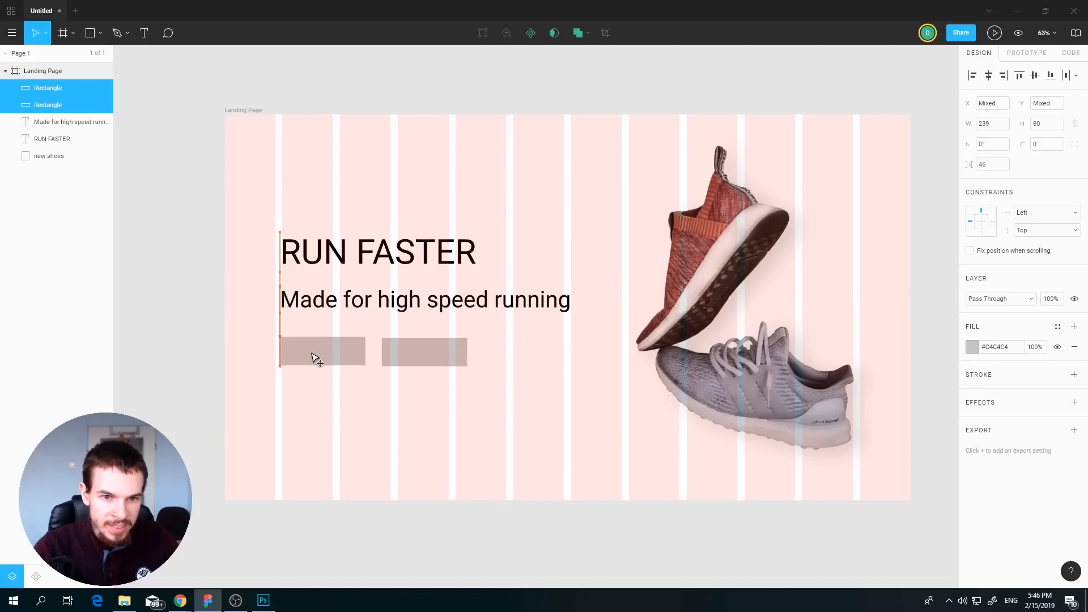
pyautogui.click(536, 397)
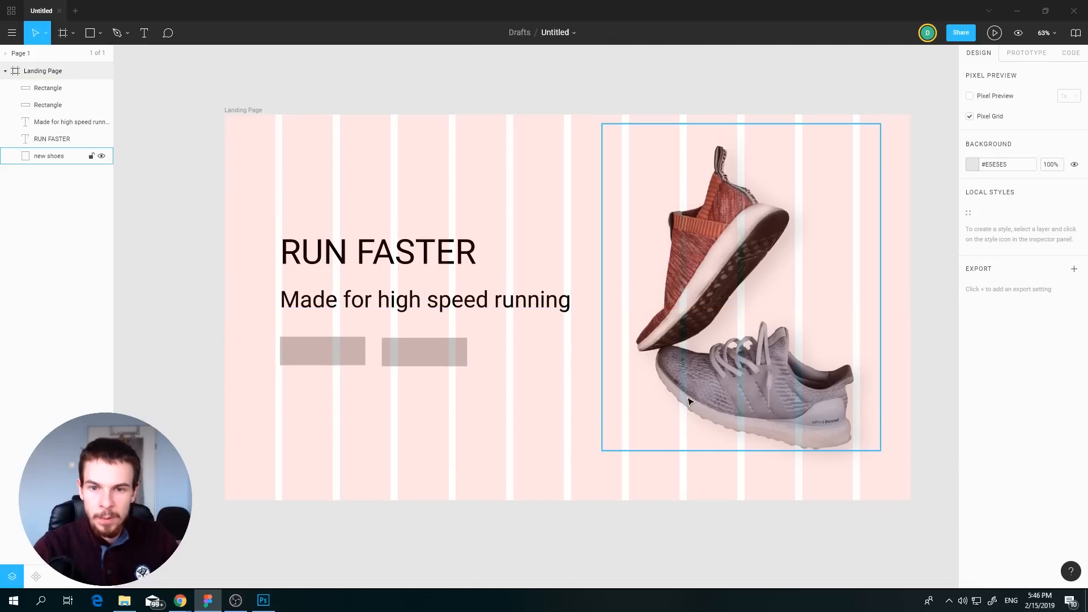
# - Shrink the shoe image to about 659 × 774 and place it at about X 1168, Y 132
pyautogui.moveTo(729, 311); pyautogui.dragTo(714, 295)
pyautogui.moveTo(593, 111); pyautogui.dragTo(606, 128)
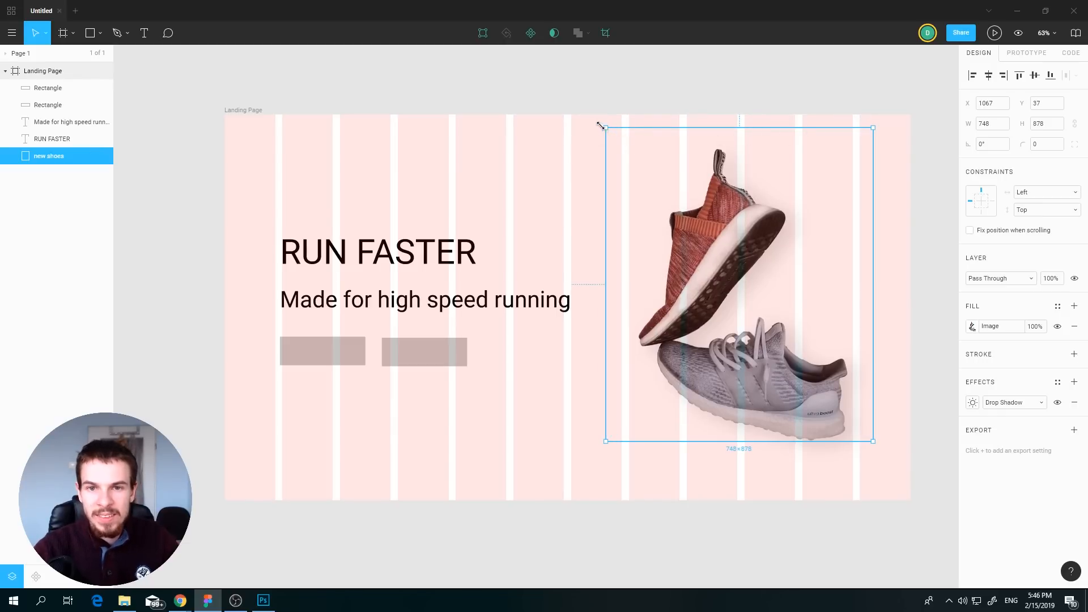
pyautogui.moveTo(604, 127); pyautogui.dragTo(656, 302)
pyautogui.moveTo(597, 417); pyautogui.dragTo(545, 308)
pyautogui.moveTo(606, 167)
pyautogui.mouseDown()
pyautogui.moveTo(616, 179)
pyautogui.moveTo(578, 153)
pyautogui.moveTo(586, 161)
pyautogui.mouseUp()
pyautogui.moveTo(680, 289); pyautogui.dragTo(665, 280)
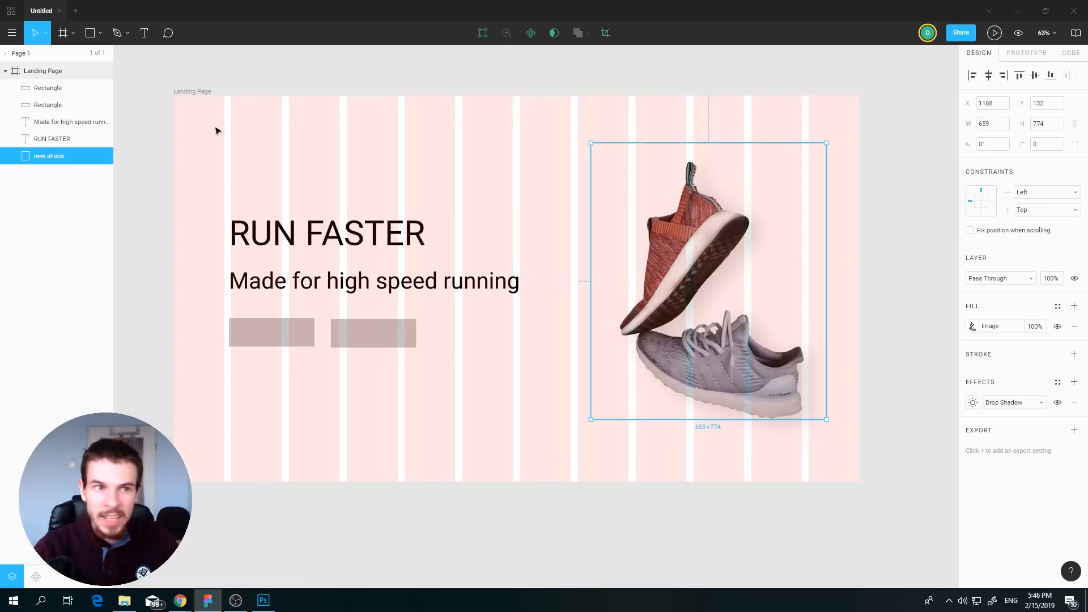
# - Hide the 12-column layout grid on the Landing Page frame and clear the selection
pyautogui.click(46, 71)
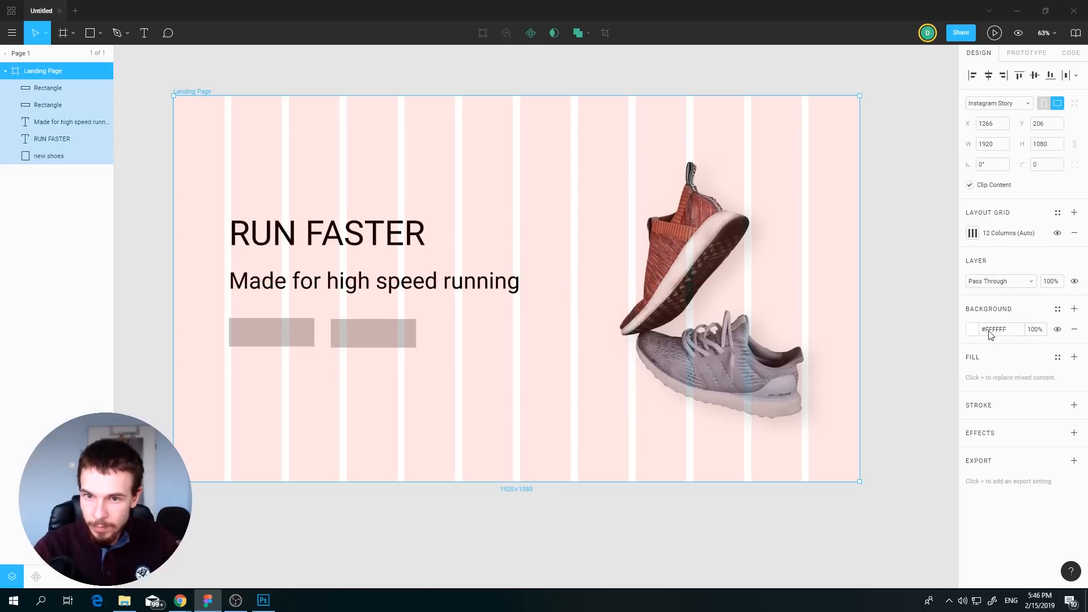
pyautogui.click(1058, 233)
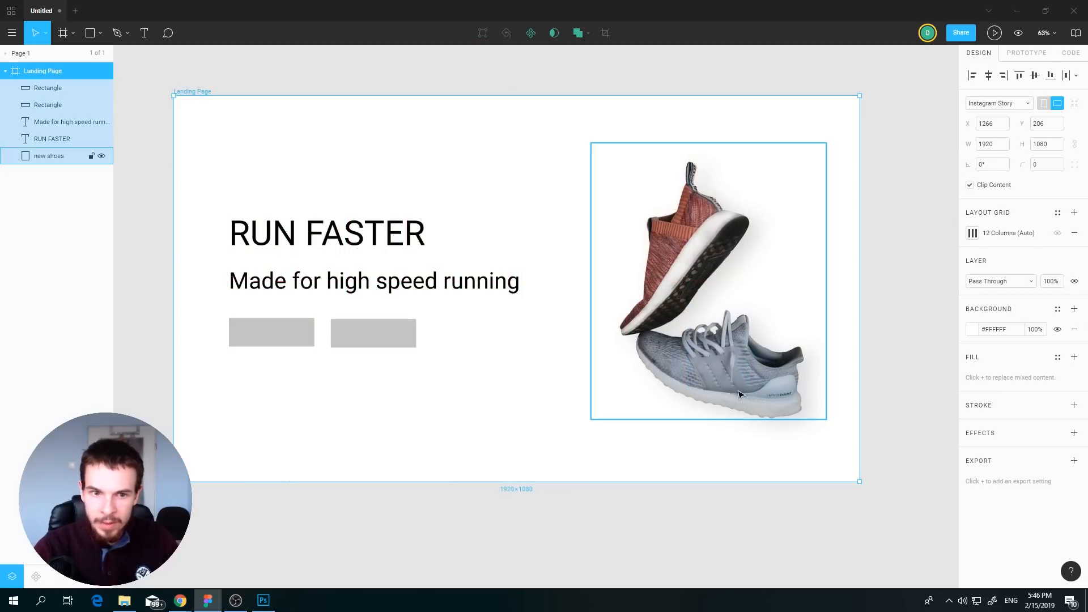
pyautogui.scroll(-1, 736, 389)
pyautogui.click(880, 419)
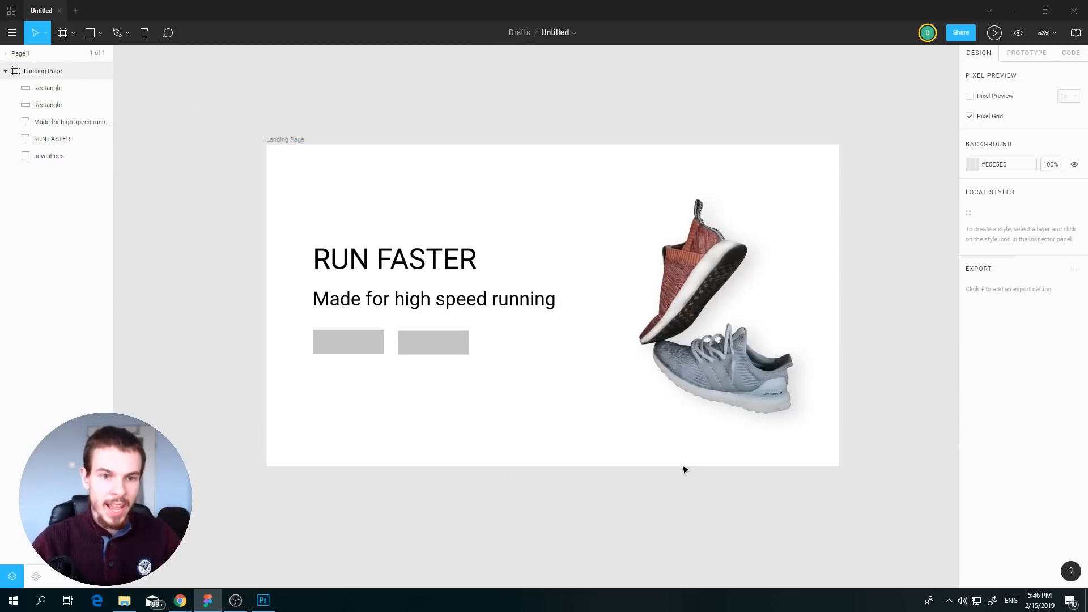
# - Move the heading and tagline up together to widen the gap above the rectangles, keeping their left alignment
pyautogui.click(383, 264)
pyautogui.keyDown('shift'); pyautogui.click(381, 302); pyautogui.keyUp('shift')
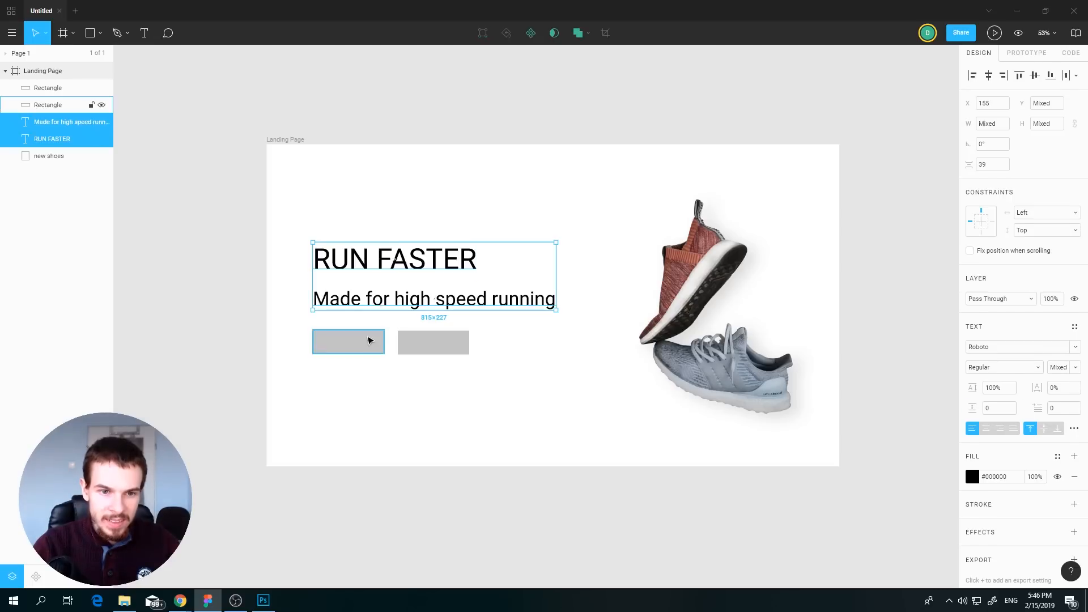
pyautogui.click(409, 358)
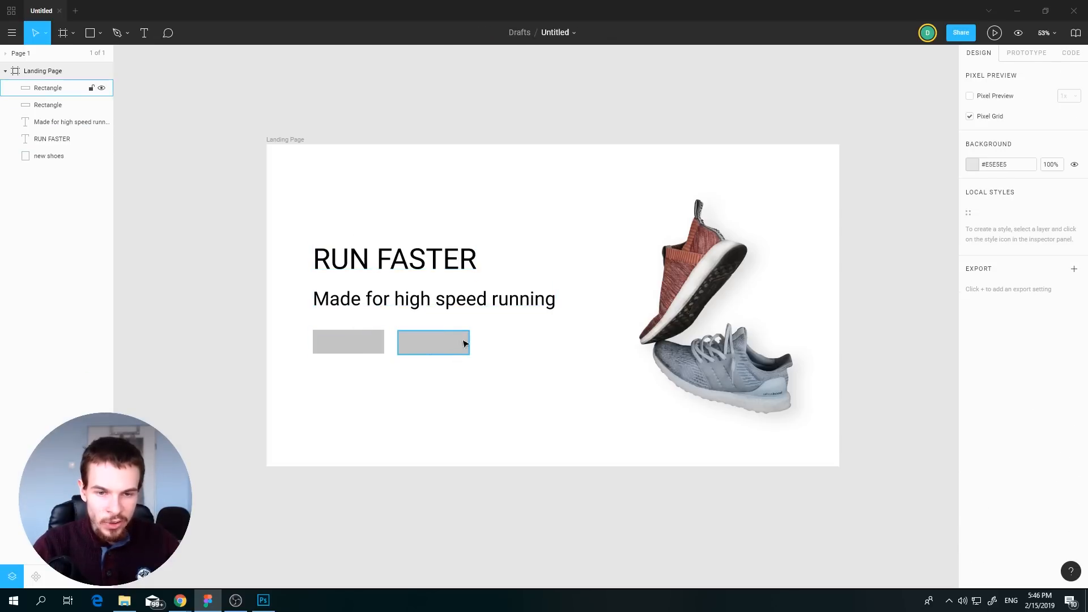
pyautogui.click(360, 344)
pyautogui.click(423, 262)
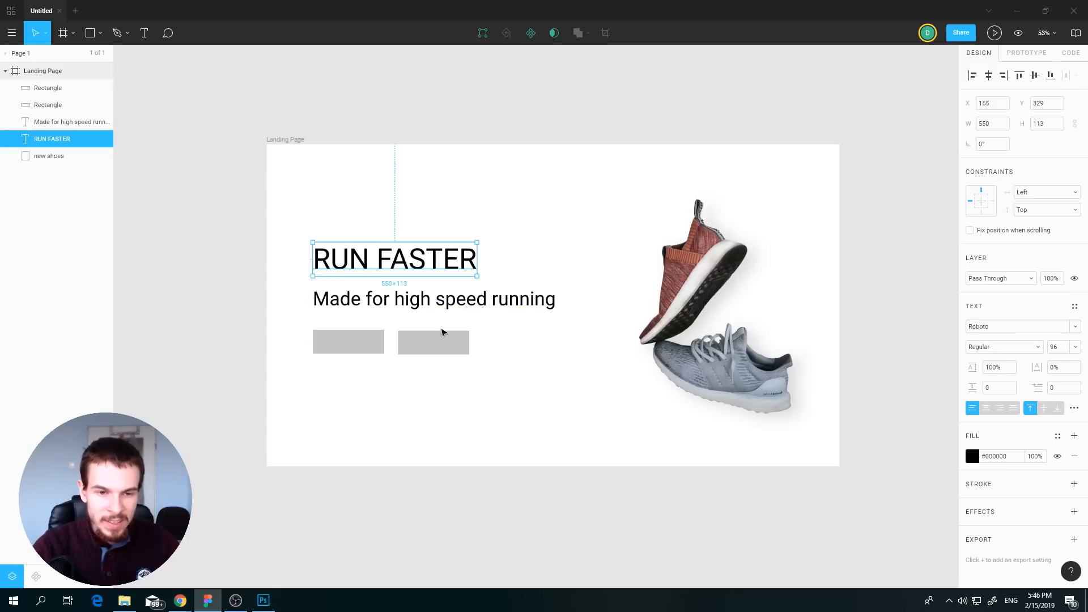
pyautogui.moveTo(536, 240); pyautogui.dragTo(404, 319)
pyautogui.moveTo(352, 263); pyautogui.dragTo(355, 251)
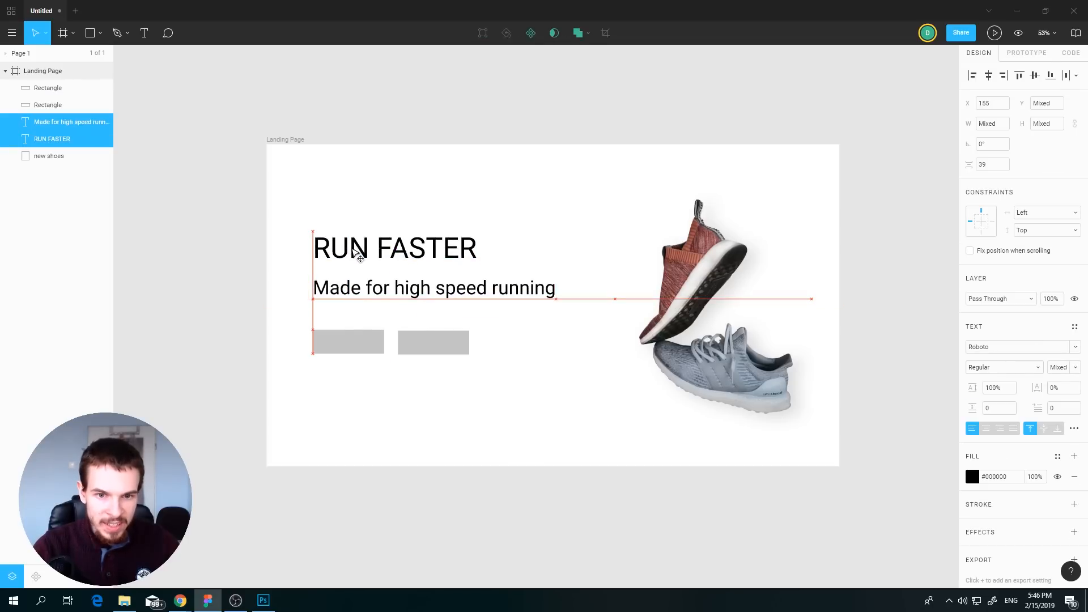
pyautogui.click(559, 401)
# - Nudge both rectangles up together, with the right-hand one at about Y 619, and clear the selection
pyautogui.click(375, 347)
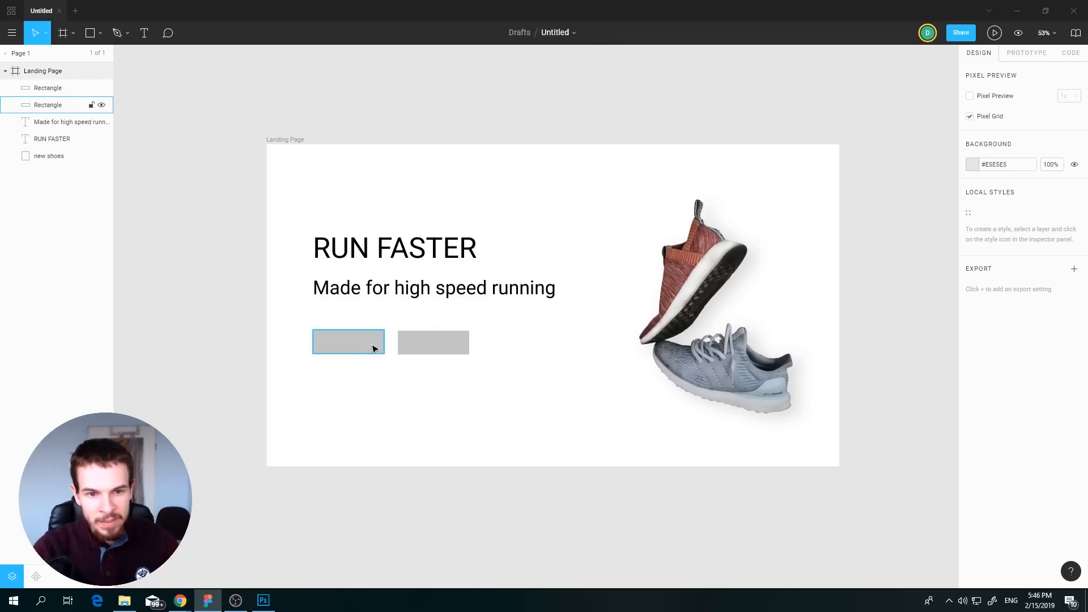
pyautogui.keyDown('shift'); pyautogui.click(424, 349); pyautogui.keyUp('shift')
pyautogui.moveTo(340, 342); pyautogui.dragTo(342, 340)
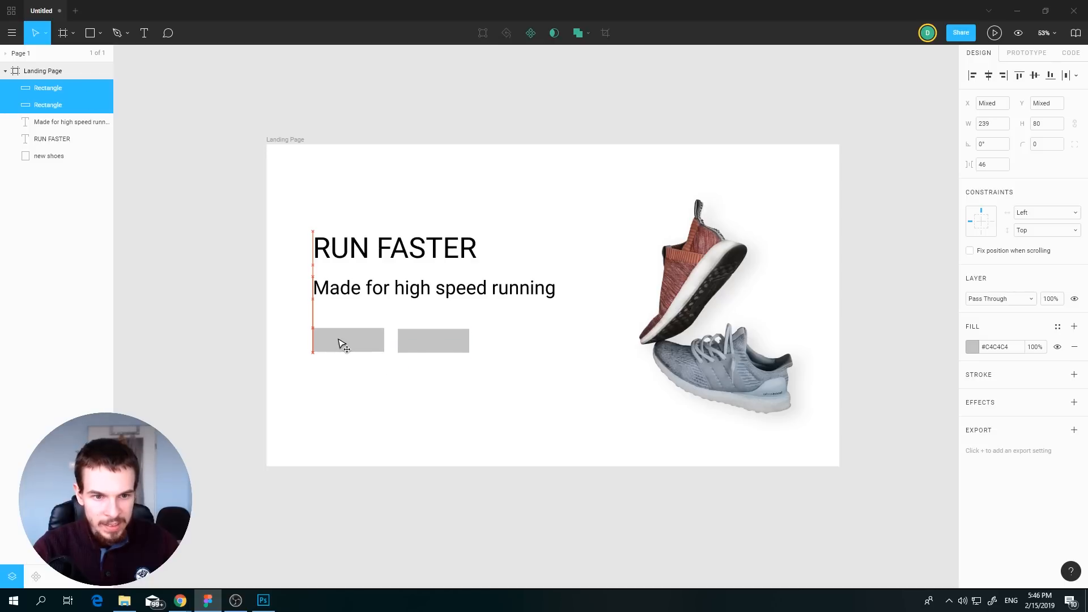
pyautogui.click(371, 386)
pyautogui.click(407, 349)
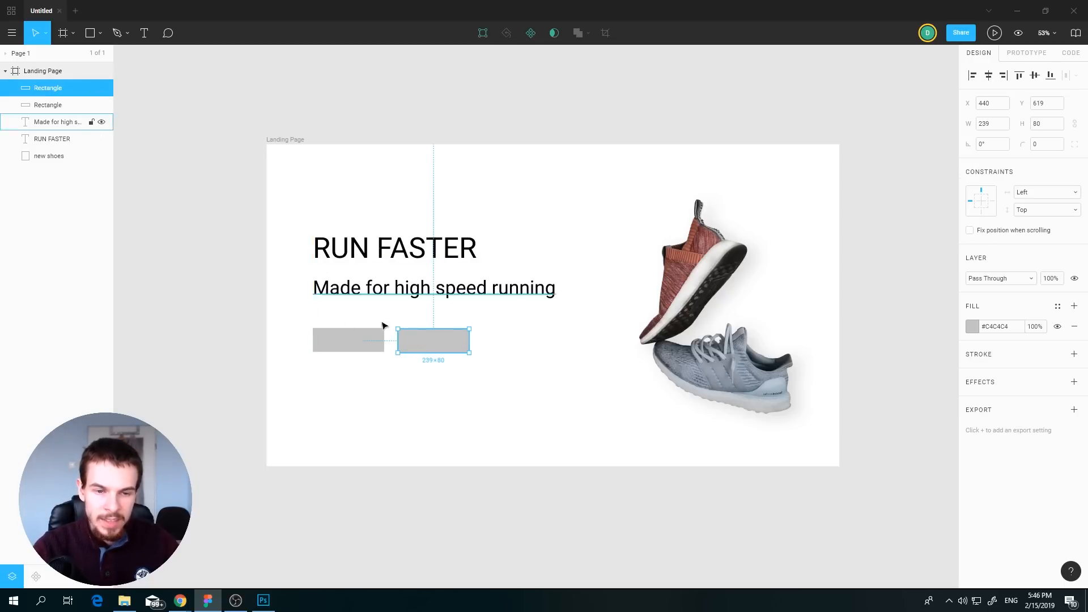
pyautogui.click(340, 343)
pyautogui.click(522, 389)
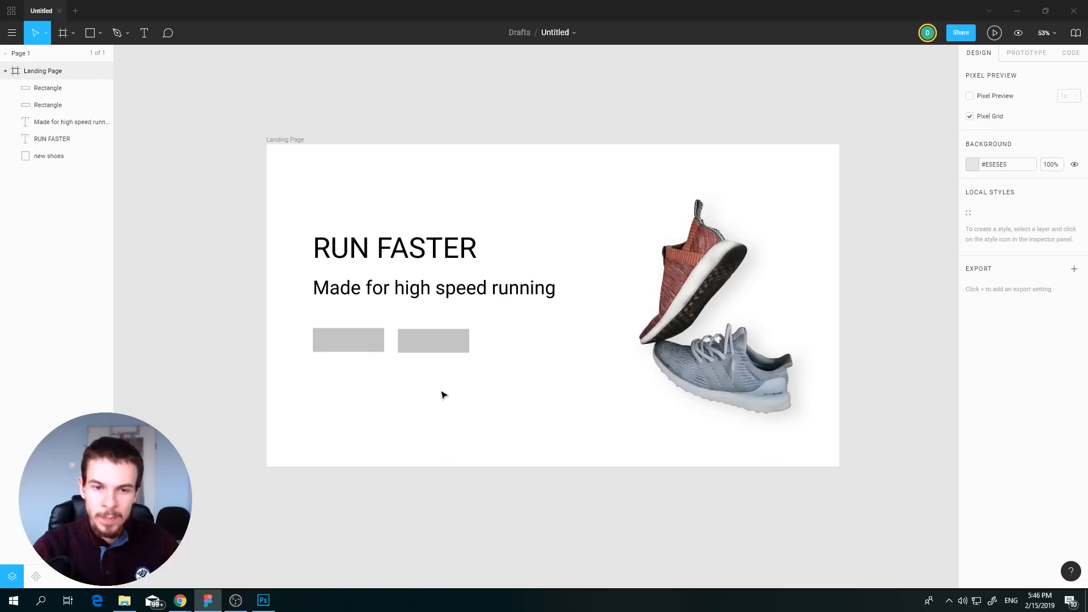
# - Try moving the right-hand rectangle closer to the left-hand one and undo the move
pyautogui.moveTo(439, 344)
pyautogui.mouseDown()
pyautogui.moveTo(447, 355)
pyautogui.moveTo(419, 348)
pyautogui.mouseUp()
pyautogui.click(491, 444)
pyautogui.hotkey('ctrl', 'z')
pyautogui.hotkey('ctrl', 'z')
pyautogui.click(428, 359)
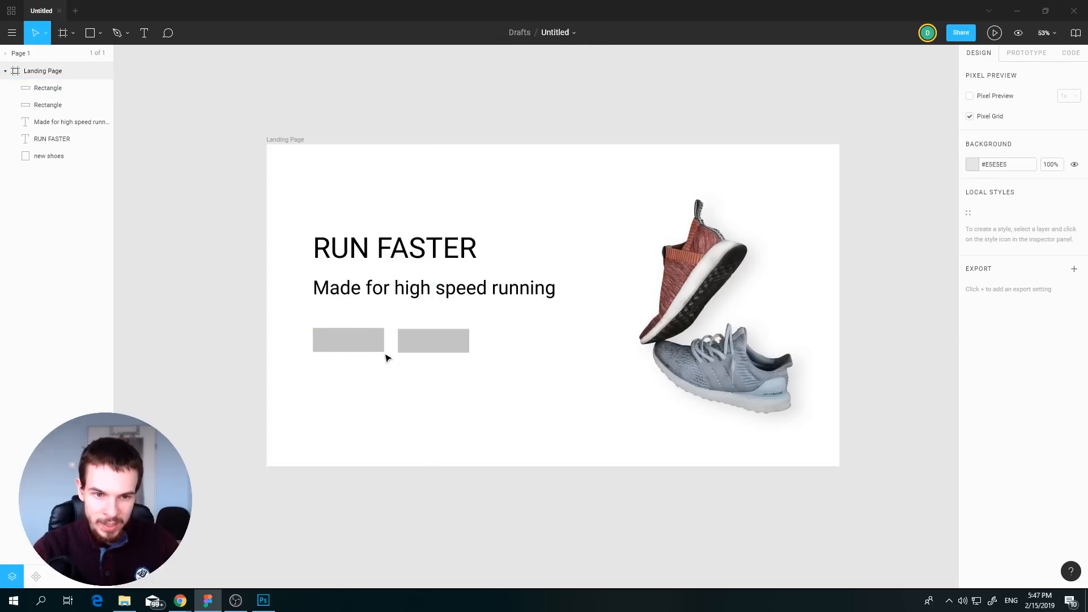
pyautogui.click(417, 347)
pyautogui.click(420, 408)
# - Show the 12-column layout grid on the Landing Page frame again and clear the selection
pyautogui.moveTo(426, 375); pyautogui.dragTo(433, 404)
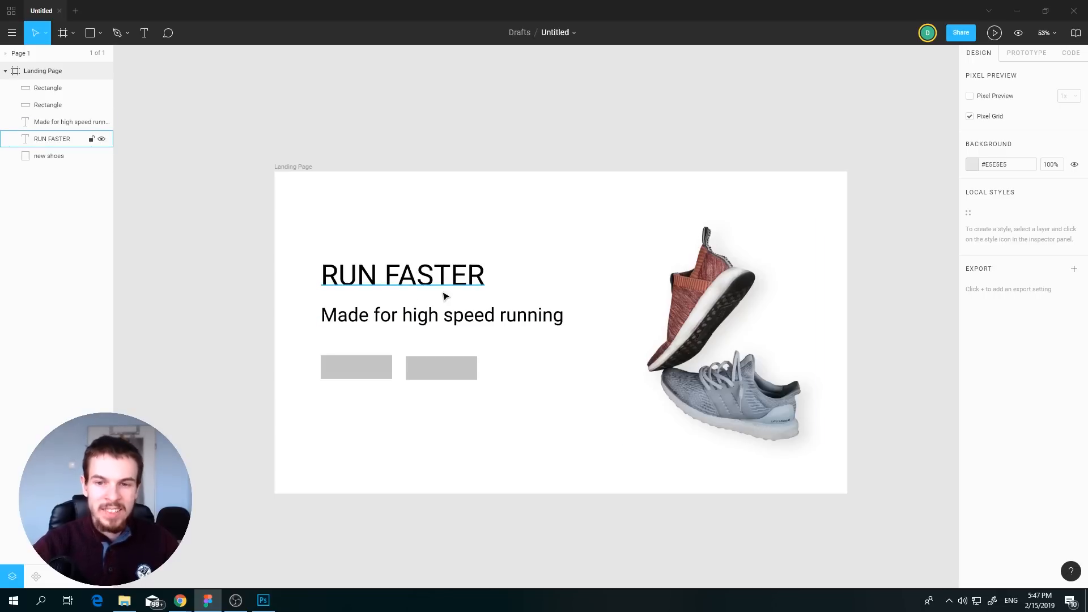
pyautogui.moveTo(602, 202); pyautogui.dragTo(565, 243)
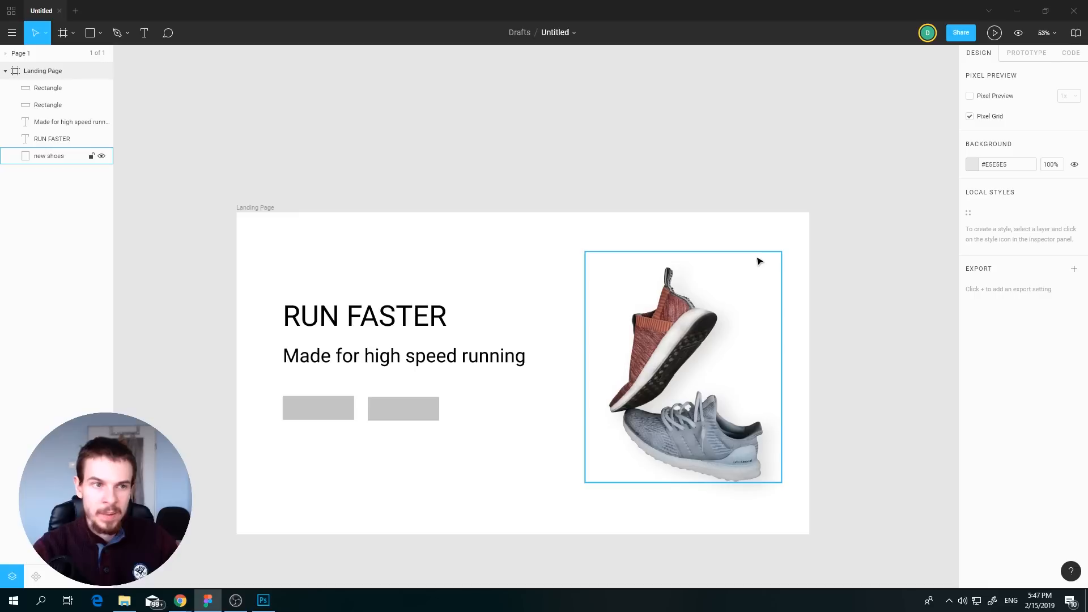
pyautogui.click(56, 71)
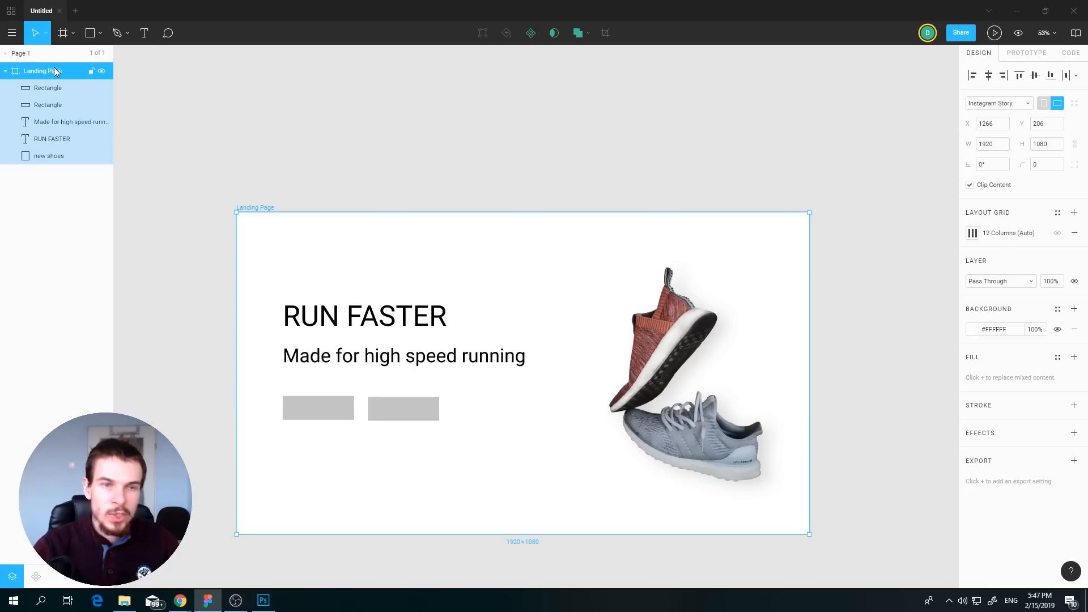
pyautogui.click(1058, 232)
pyautogui.click(871, 329)
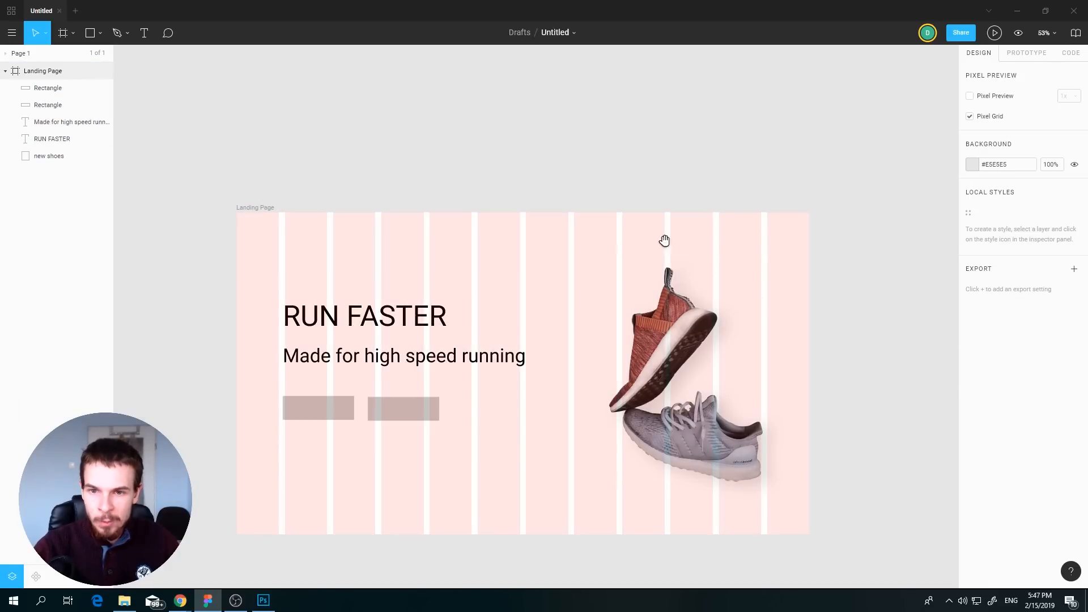
# - Draw a text box about 138 × 115 within one grid column at the frame's upper edge and enter Homw
pyautogui.moveTo(668, 236); pyautogui.dragTo(647, 292)
pyautogui.scroll(5, 647, 291)
pyautogui.scroll(-3, 618, 286)
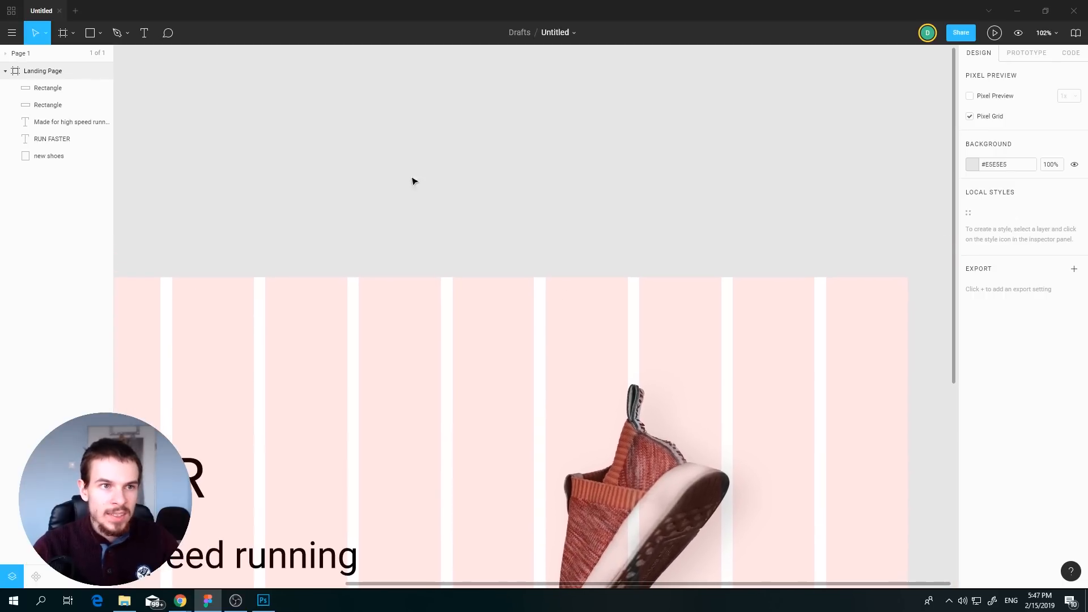
pyautogui.click(89, 32)
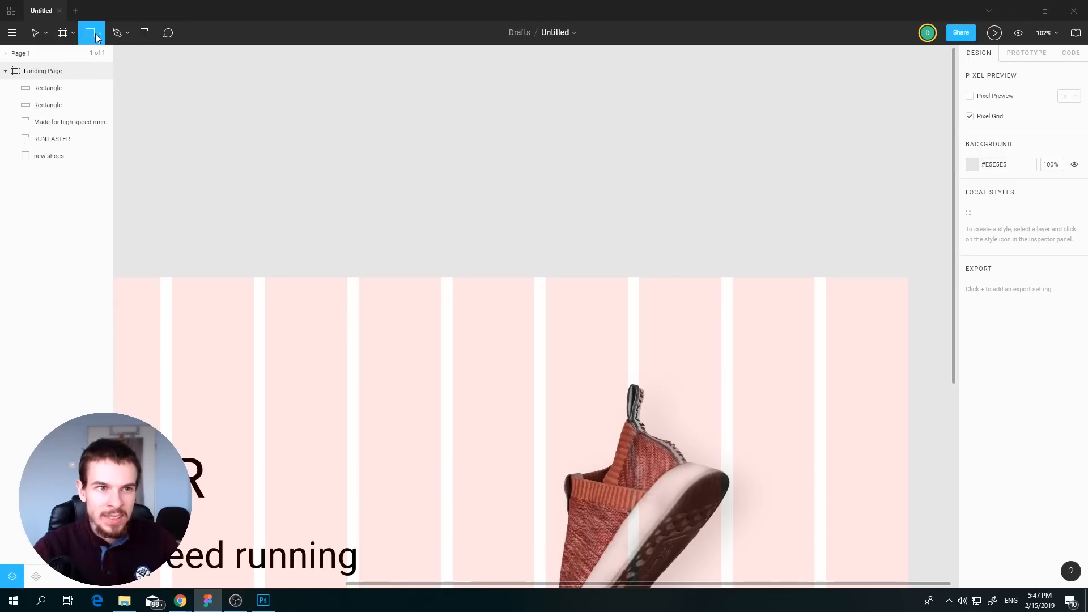
pyautogui.click(144, 32)
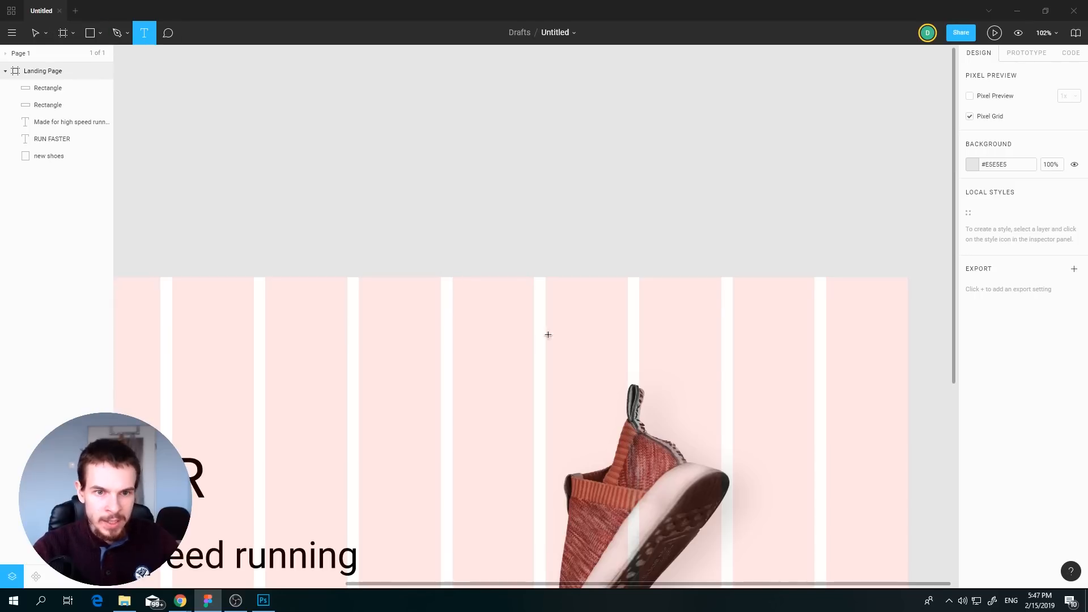
pyautogui.moveTo(456, 279); pyautogui.dragTo(534, 344)
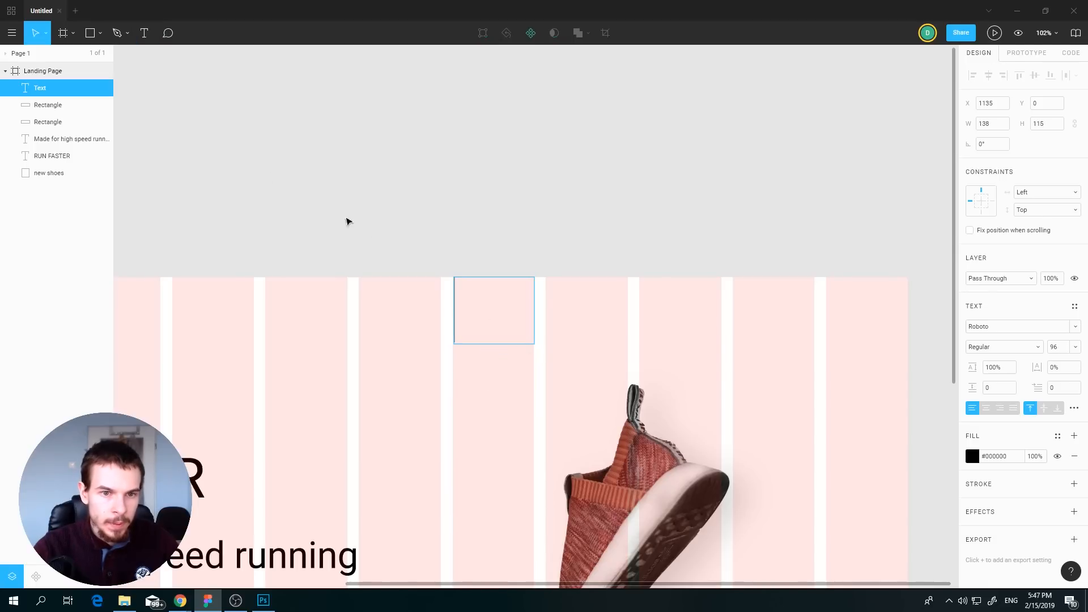
pyautogui.write('Homw')
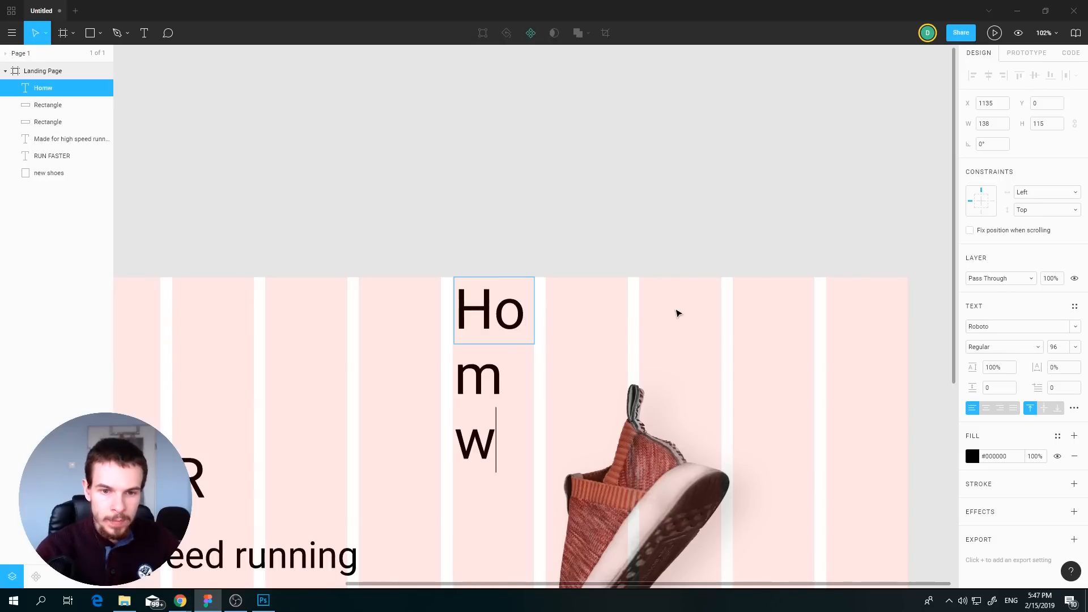
# - Set the font size of all text in the new text box to 24
pyautogui.scroll(-1, 507, 391)
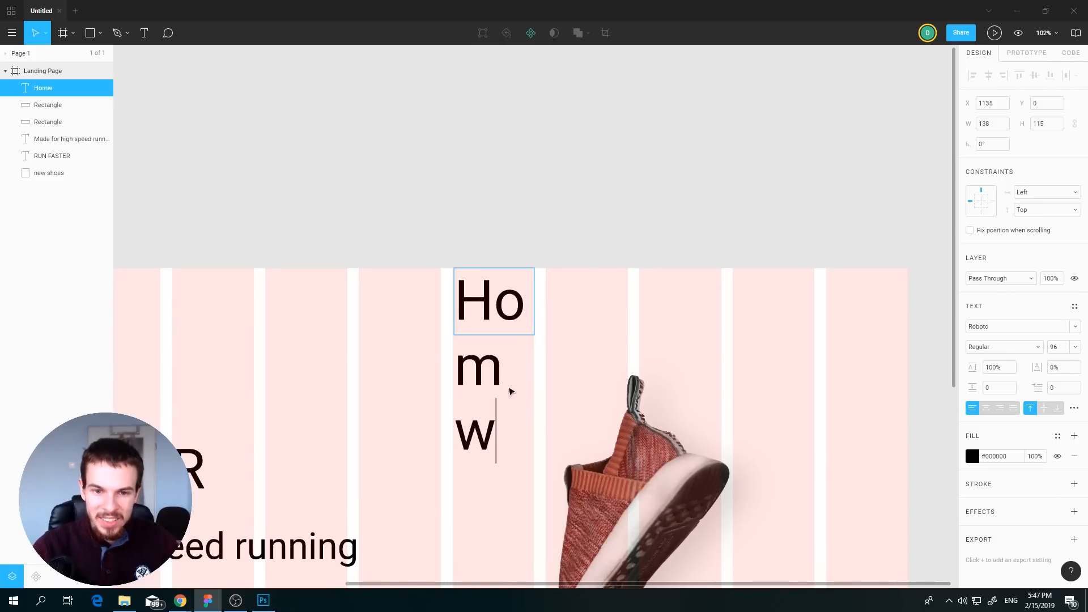
pyautogui.hotkey('ctrl', 'a')
pyautogui.scroll(-2, 550, 394)
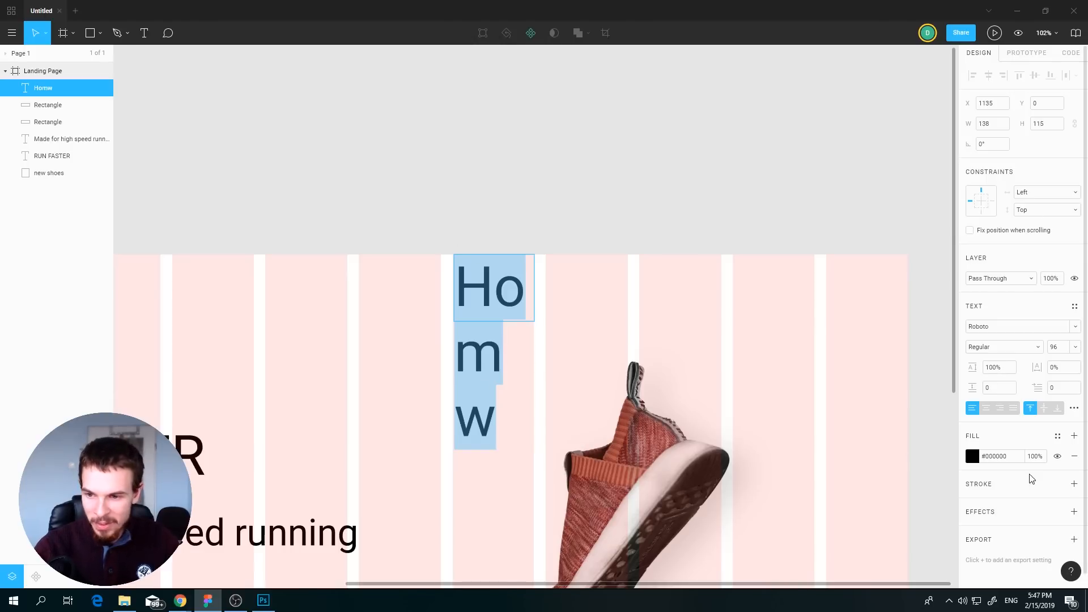
pyautogui.click(1076, 347)
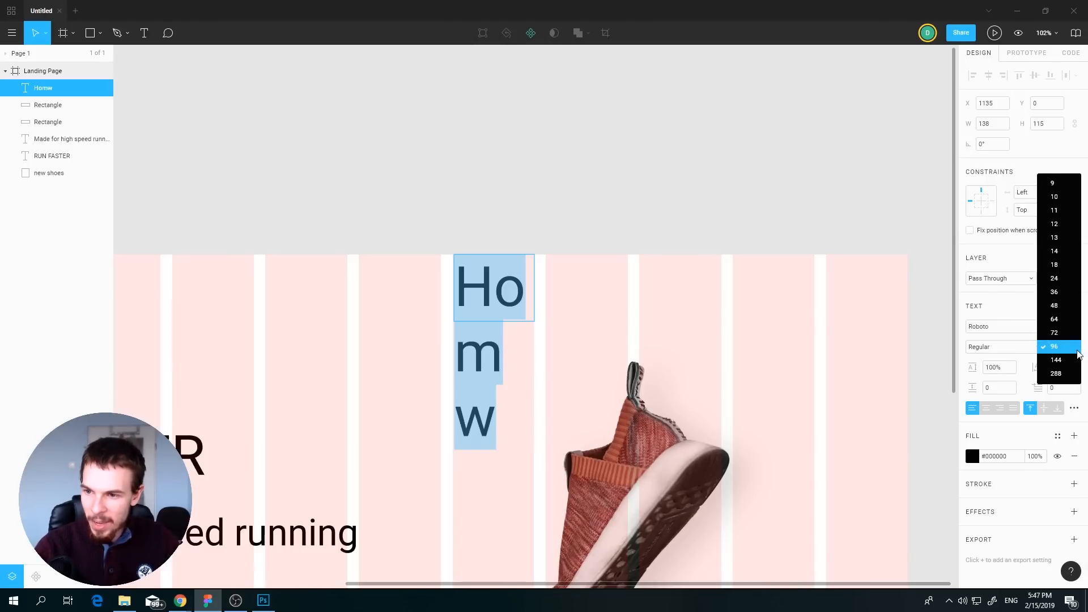
pyautogui.click(1055, 278)
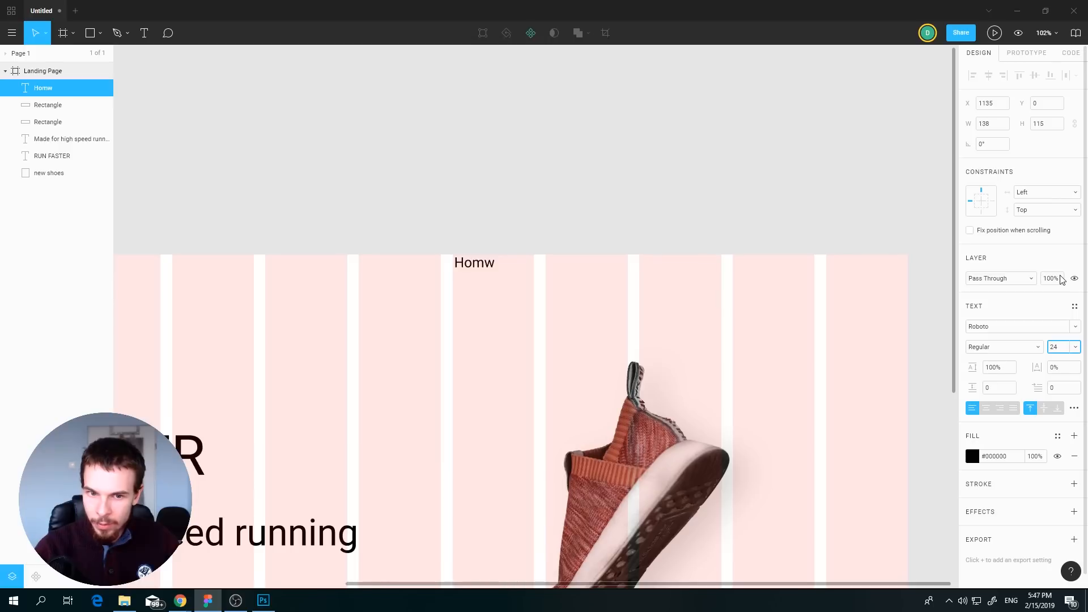
# - Correct the text to Home and center it horizontally and vertically within its box
pyautogui.doubleClick(492, 262)
pyautogui.moveTo(492, 263); pyautogui.dragTo(440, 267)
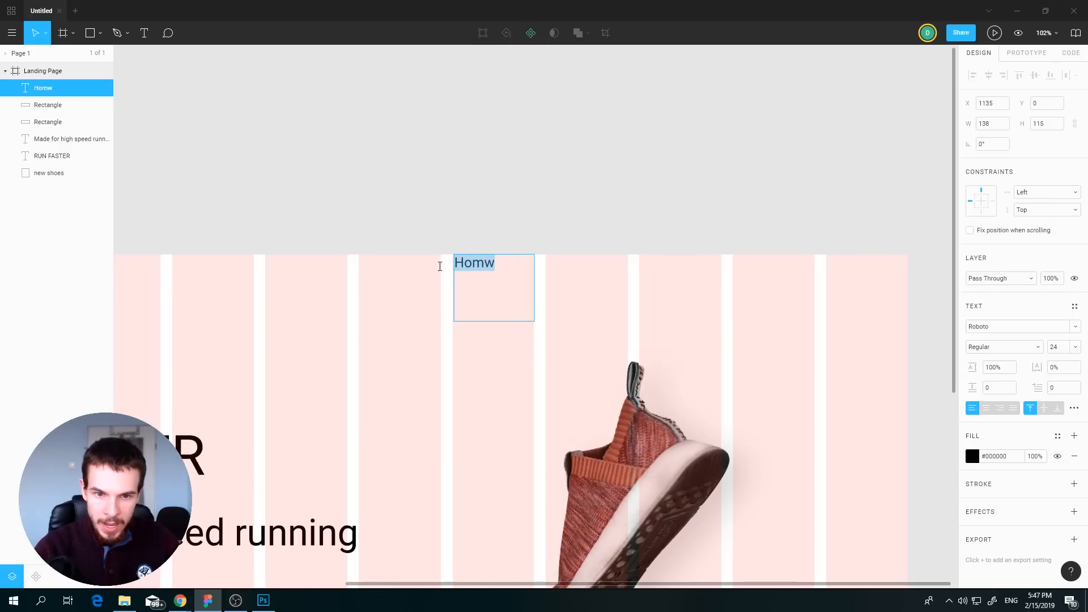
pyautogui.write('Home')
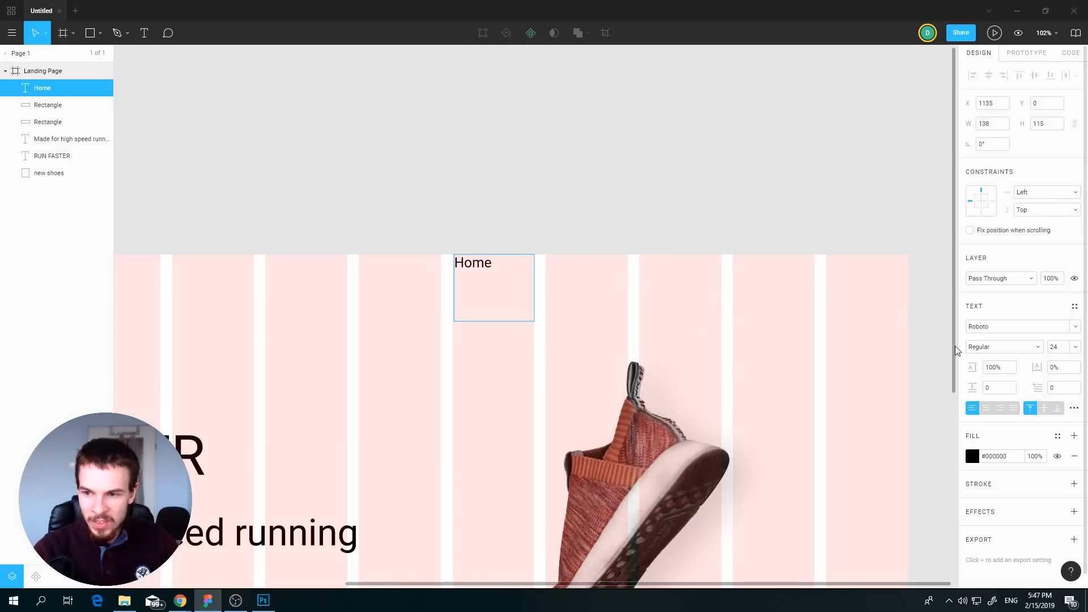
pyautogui.click(987, 410)
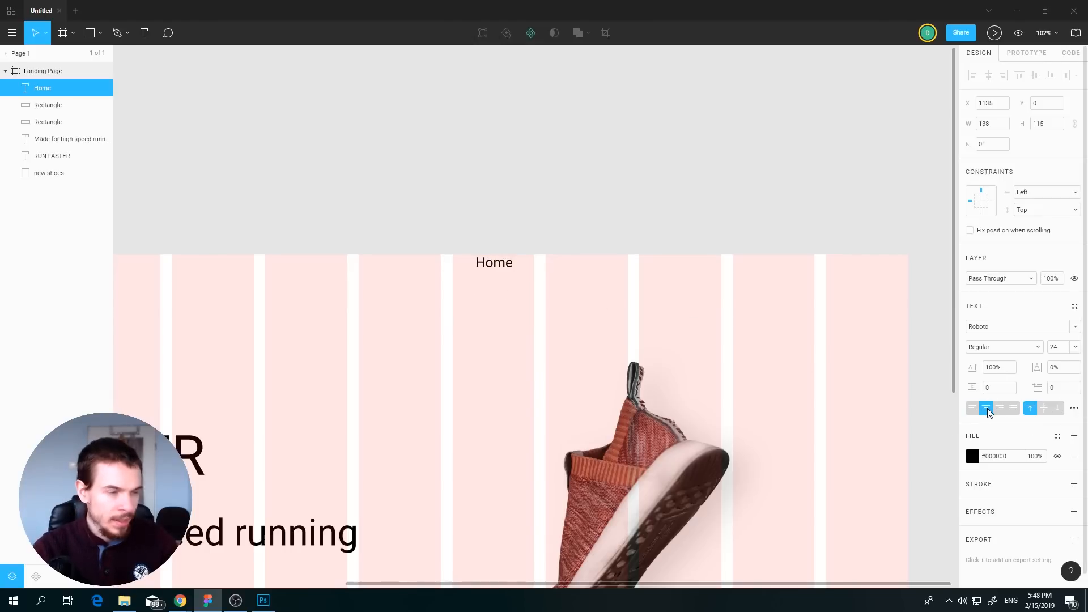
pyautogui.click(1044, 408)
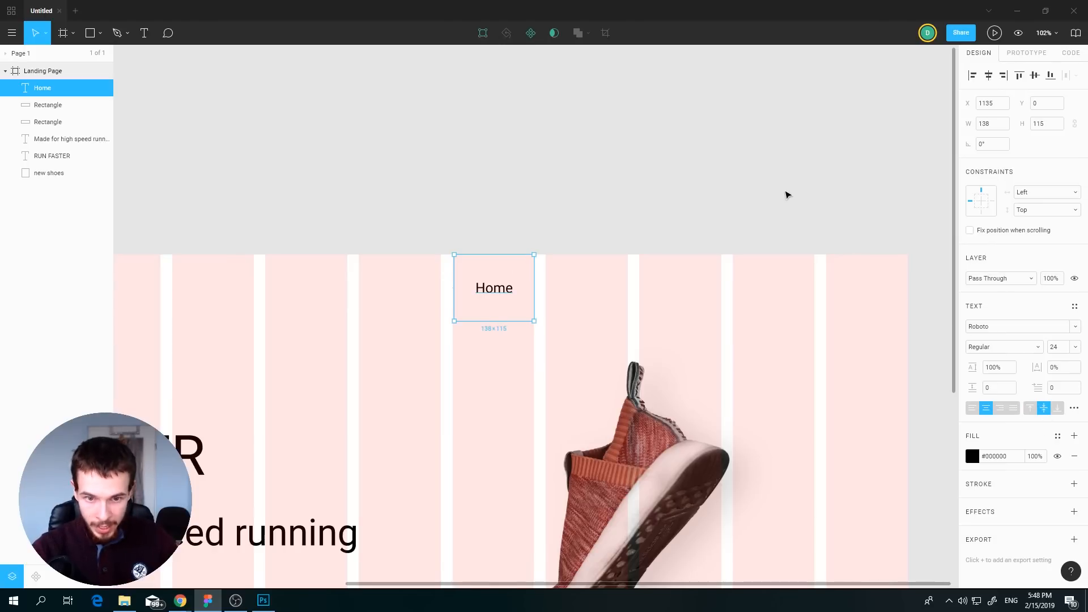
pyautogui.click(618, 284)
pyautogui.moveTo(512, 287); pyautogui.dragTo(594, 295)
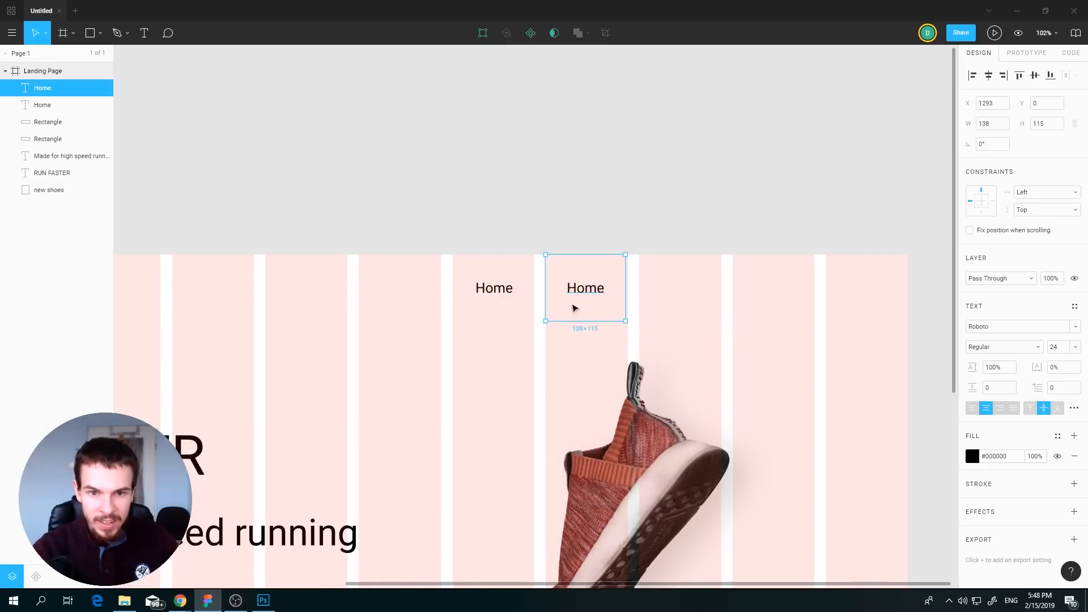
pyautogui.press('Delete')
# - Widen the Home text box to 141 and duplicate it into the next two grid columns, deleting the extra fourth copy
pyautogui.click(503, 287)
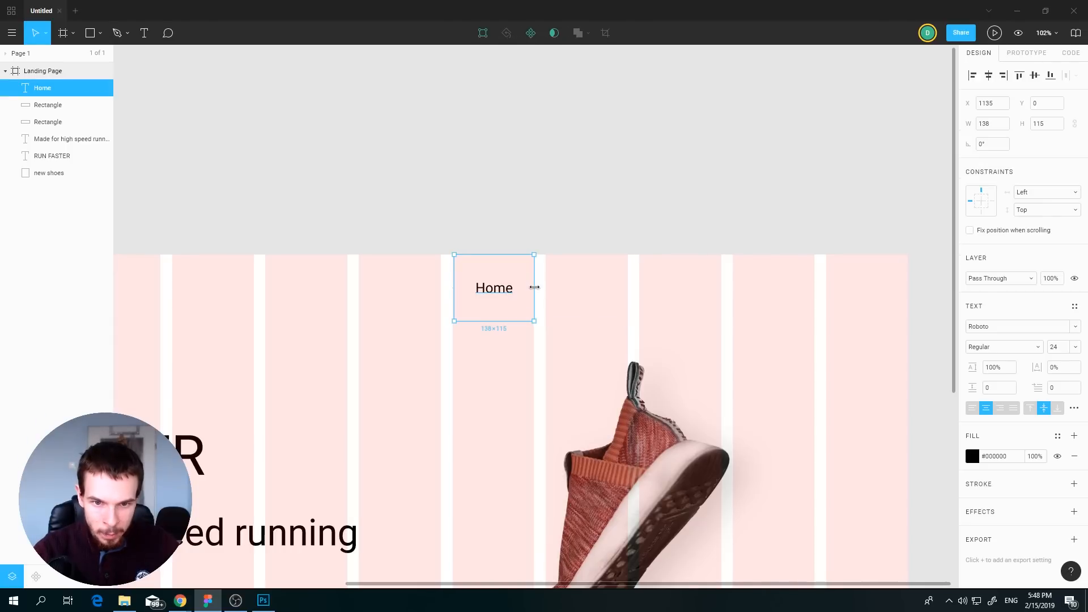
pyautogui.moveTo(533, 288); pyautogui.dragTo(534, 289)
pyautogui.moveTo(498, 256); pyautogui.dragTo(774, 289)
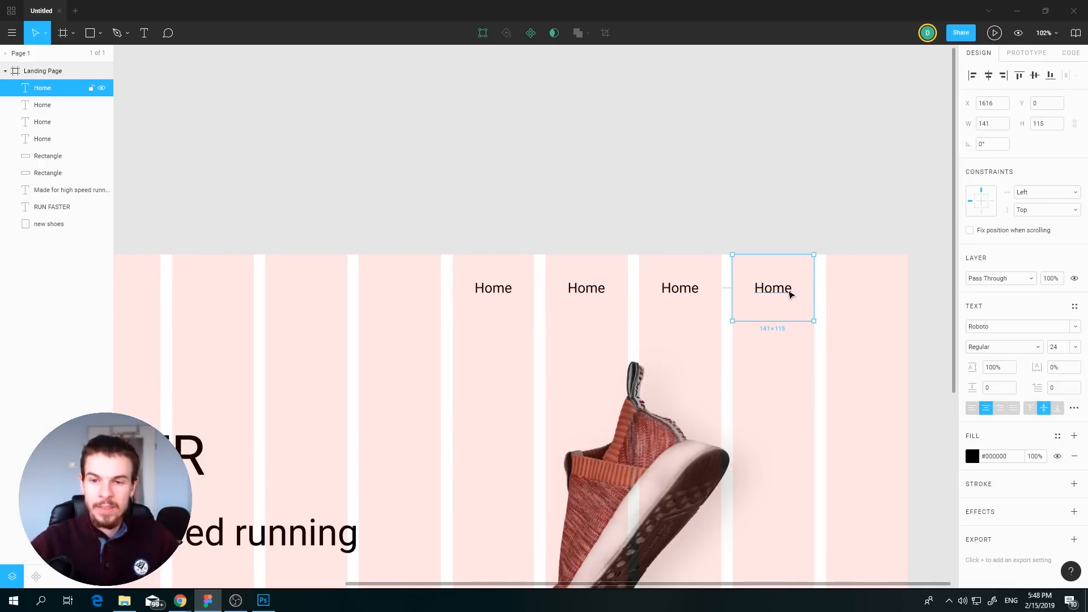
pyautogui.press('Delete')
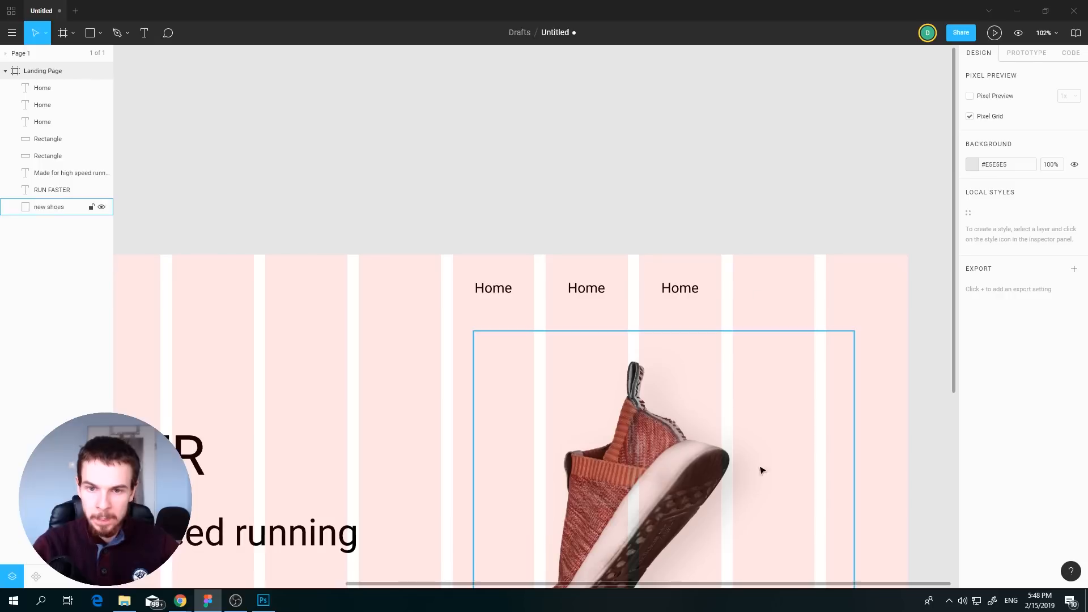
# - Change the second navigation label to Shoes and the third to About, and clear the selection
pyautogui.doubleClick(596, 292)
pyautogui.write('Shoes')
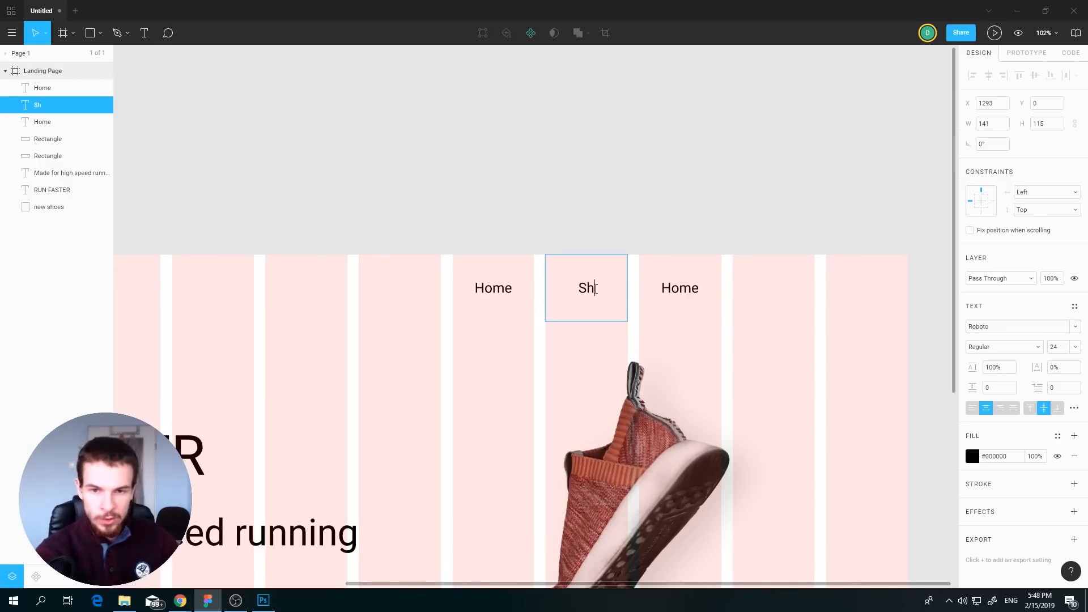
pyautogui.click(681, 291)
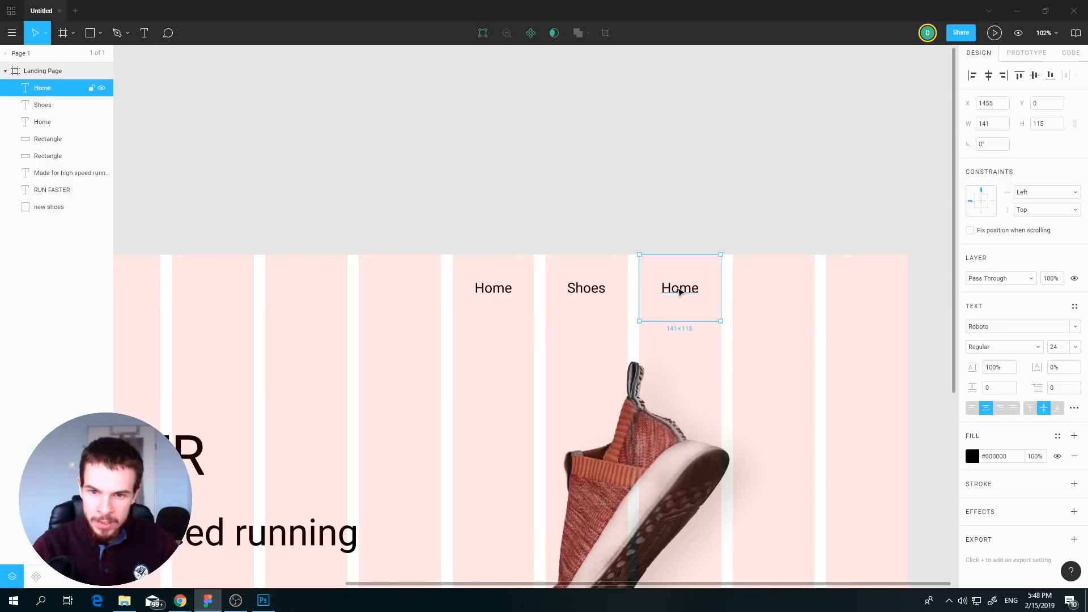
pyautogui.doubleClick(681, 291)
pyautogui.press('BackSpace')
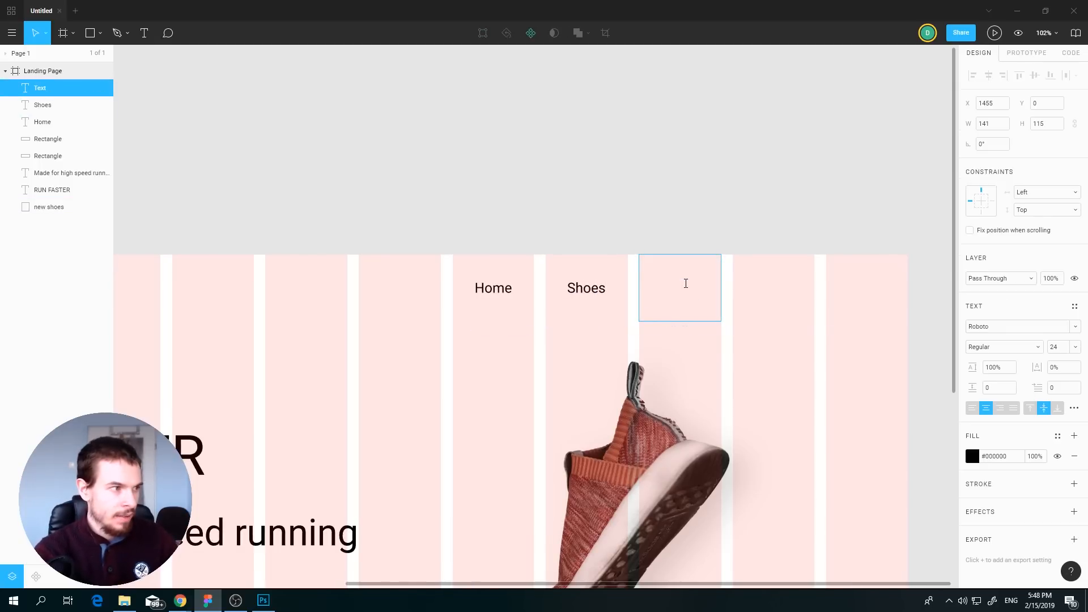
pyautogui.write('About')
pyautogui.press('Return')
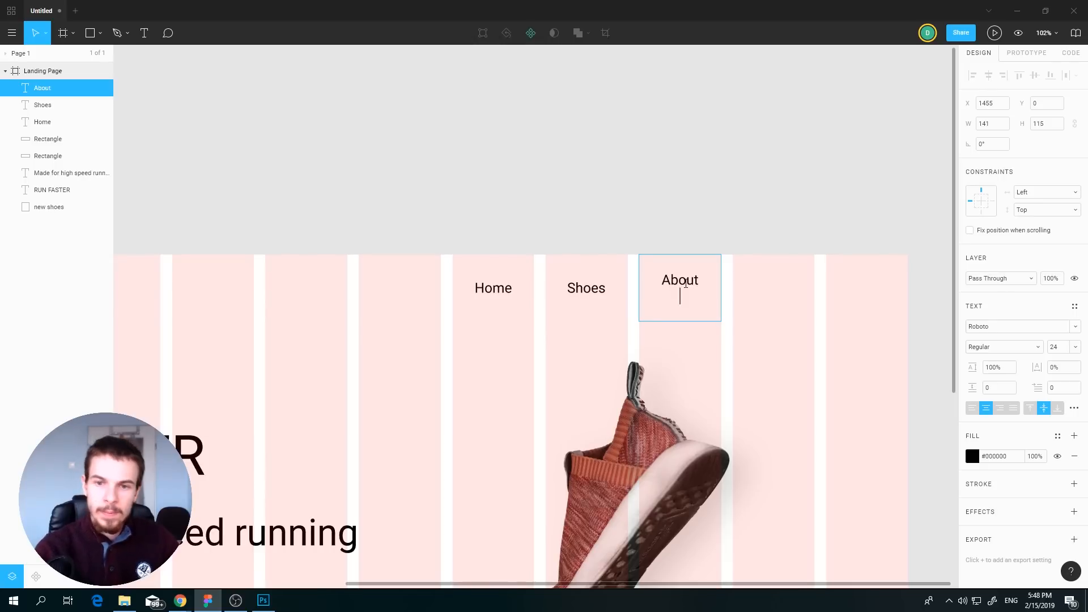
pyautogui.press('BackSpace')
pyautogui.press('BackSpace')
pyautogui.press('BackSpace')
pyautogui.press('BackSpace')
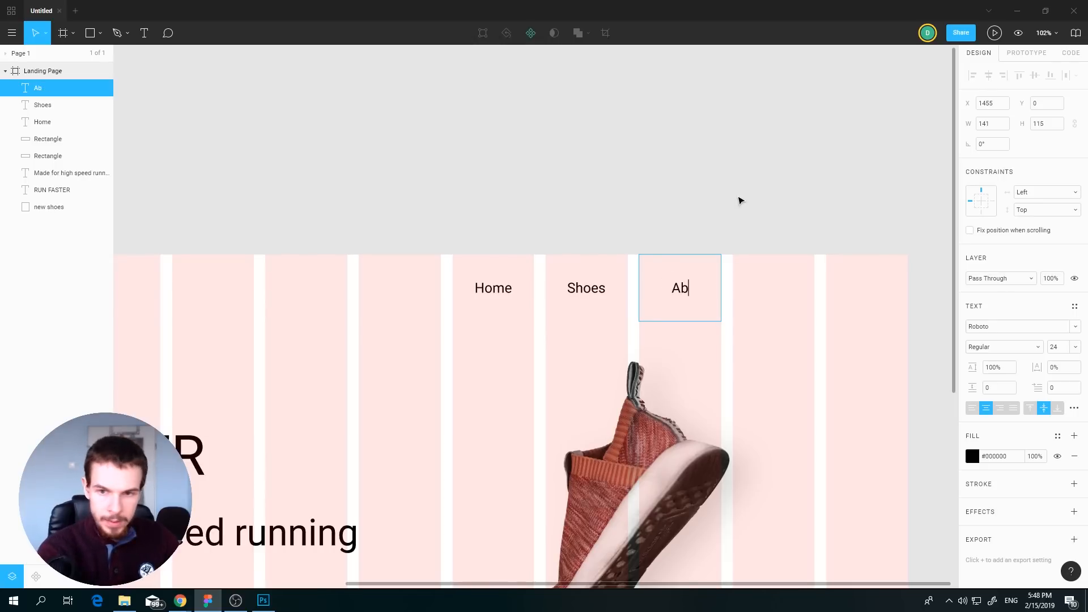
pyautogui.write('out')
pyautogui.press('Escape')
pyautogui.click(823, 228)
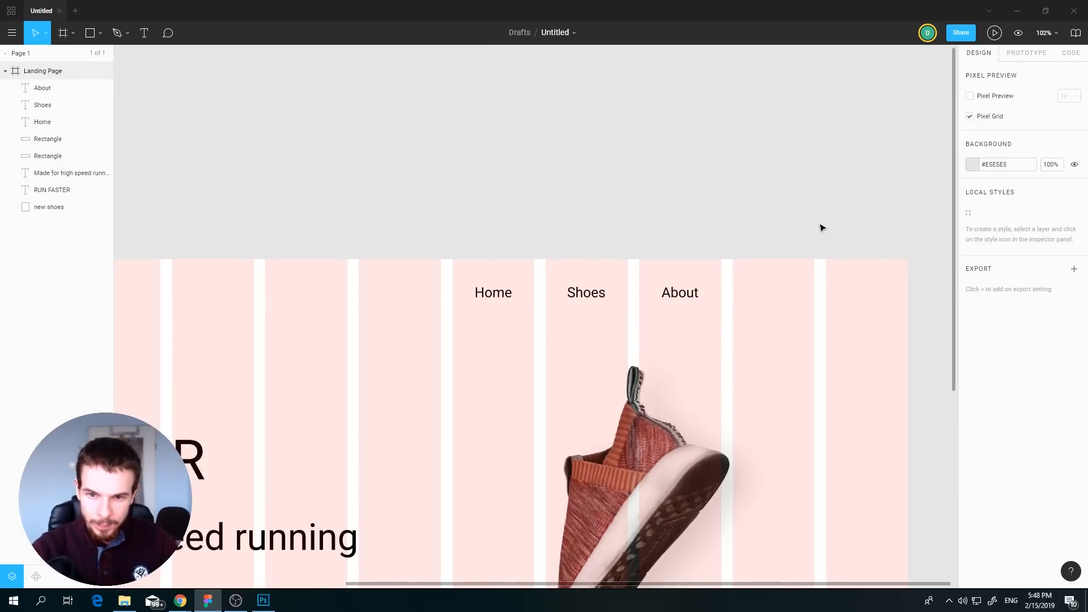
# - Bring in a shopping cart vector icon and place it beside the About label at X 1616, Y 35
pyautogui.hotkey('alt', 'Tab')
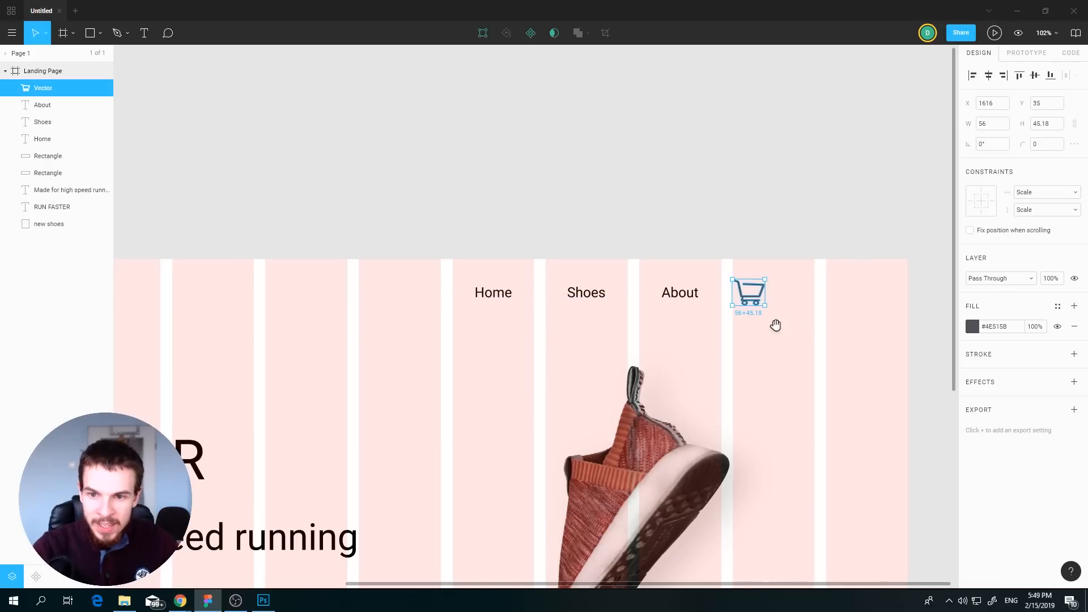
pyautogui.moveTo(776, 325); pyautogui.dragTo(685, 289)
# - Draw a 48 × 48 circle with the Ellipse tool just to the right of the cart icon
pyautogui.click(94, 35)
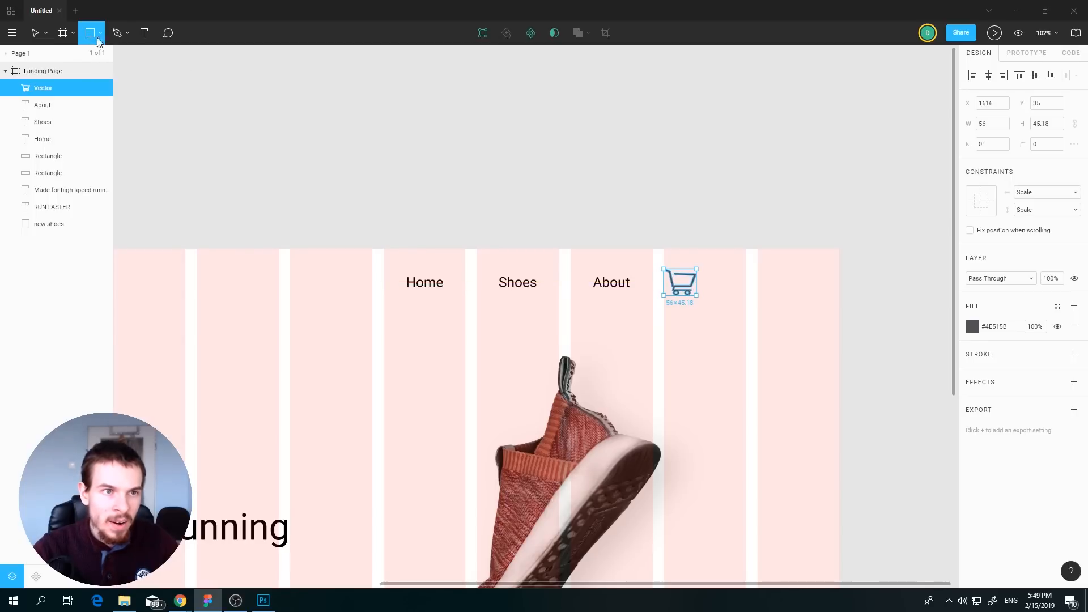
pyautogui.click(97, 38)
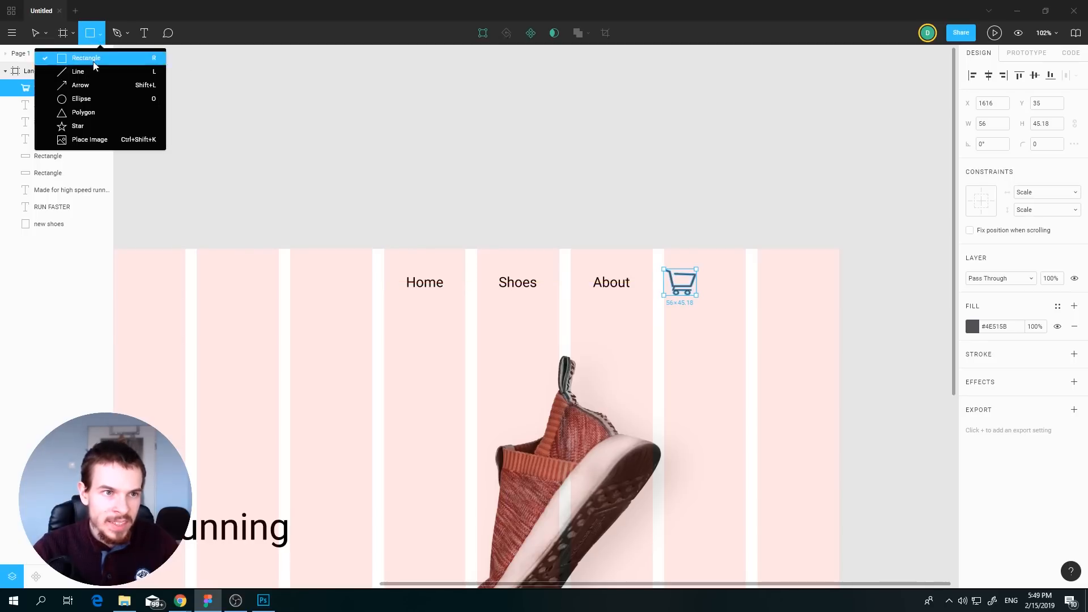
pyautogui.click(88, 101)
pyautogui.moveTo(702, 270)
pyautogui.mouseDown()
pyautogui.moveTo(737, 294)
pyautogui.moveTo(721, 282)
pyautogui.moveTo(734, 270)
pyautogui.moveTo(726, 291)
pyautogui.moveTo(689, 290)
pyautogui.moveTo(735, 272)
pyautogui.mouseUp()
pyautogui.click(731, 335)
pyautogui.click(724, 290)
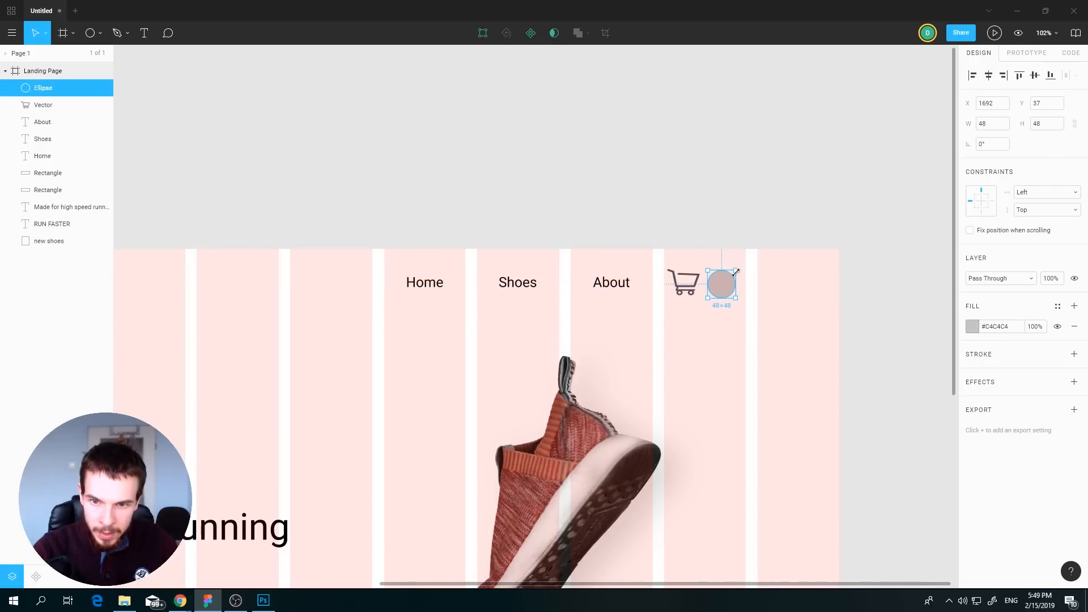
# - Shift the cart icon and circle slightly right within their grid column, with the circle at X 1701, Y 35
pyautogui.click(862, 355)
pyautogui.click(720, 284)
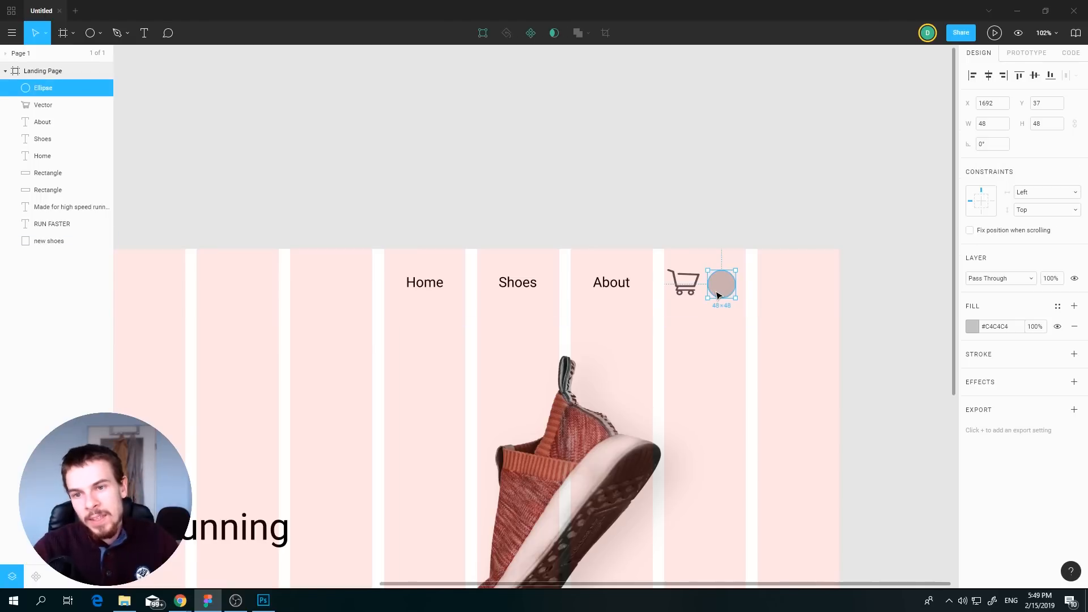
pyautogui.moveTo(683, 288); pyautogui.dragTo(734, 288)
pyautogui.click(766, 304)
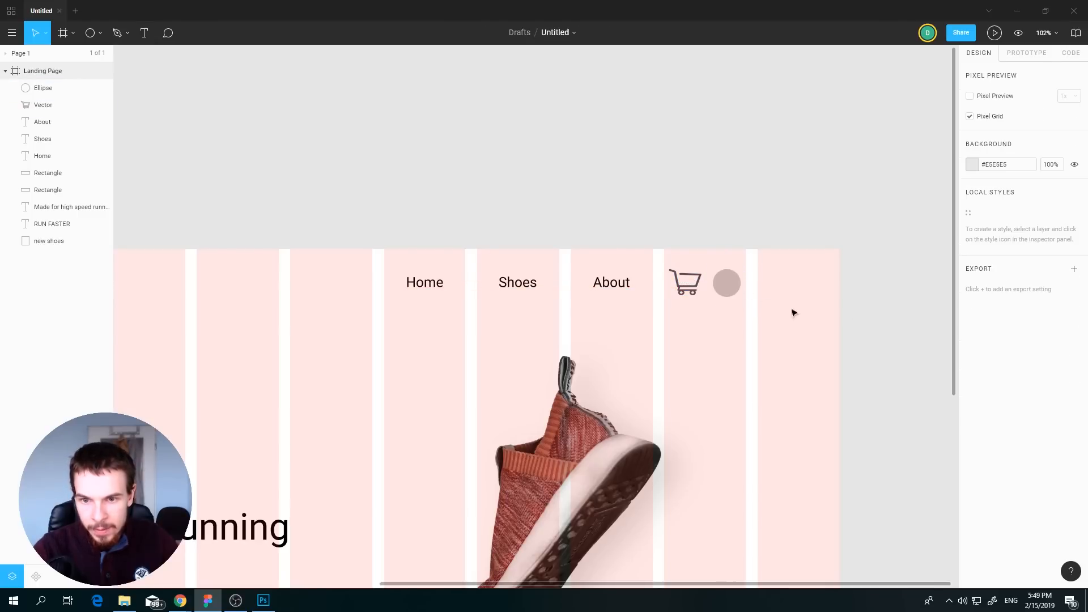
# - Add a text box about 47 × 40 over the circle beside the cart and enter 1
pyautogui.click(727, 282)
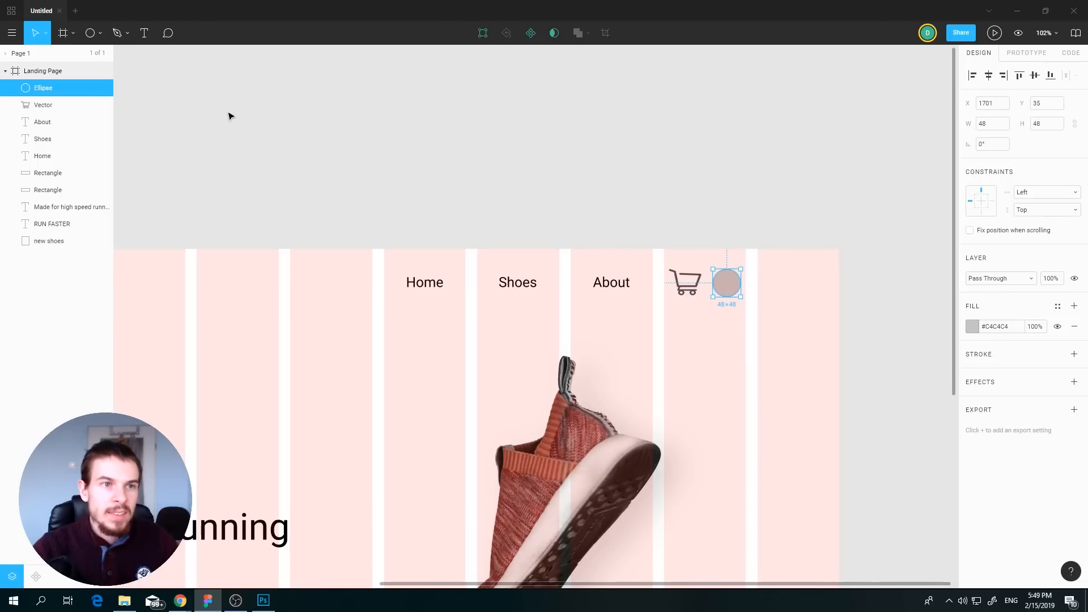
pyautogui.press('t')
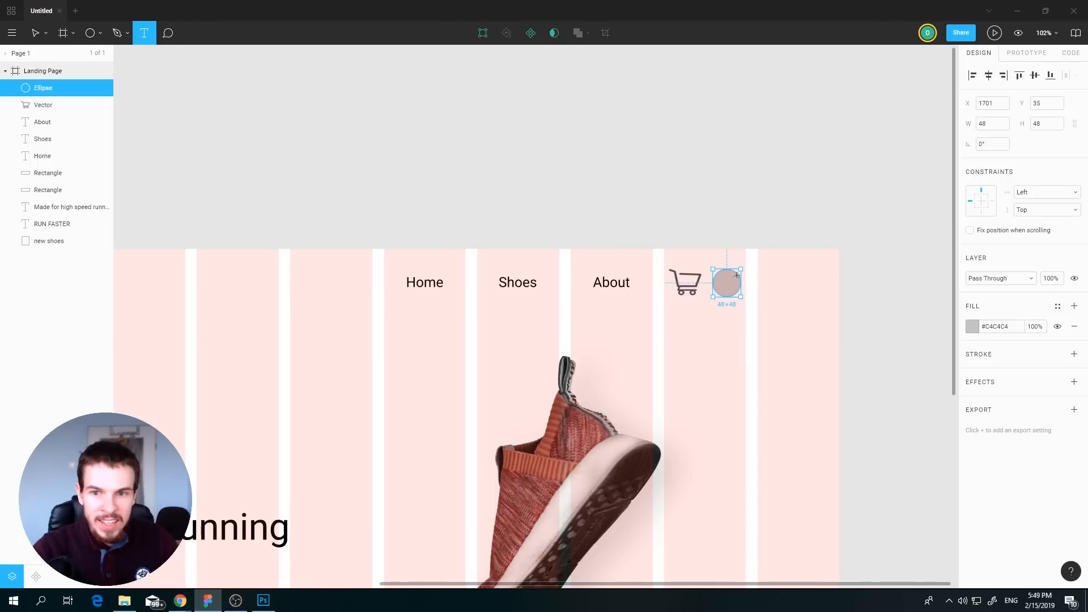
pyautogui.moveTo(714, 273); pyautogui.dragTo(740, 294)
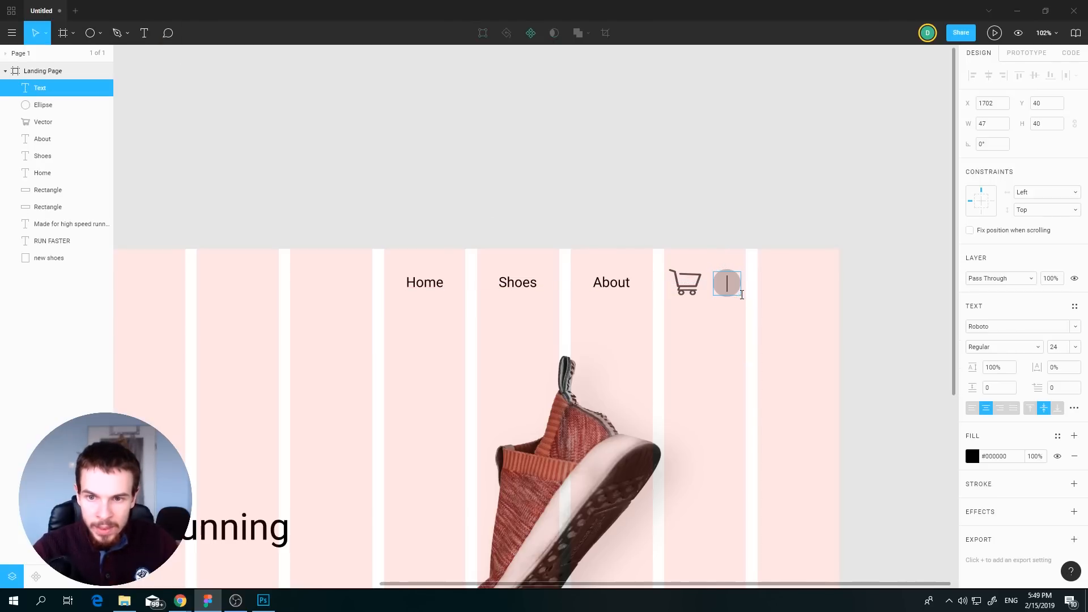
pyautogui.write('1')
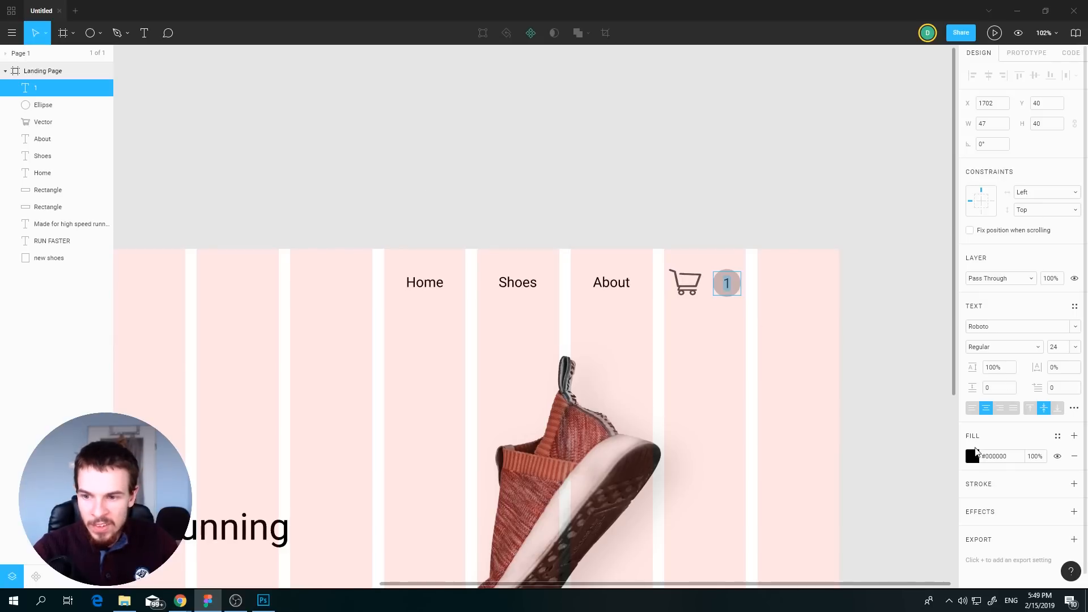
# - Set the fill of the number in the circle to white (#FFFFFF) and clear the selection
pyautogui.click(972, 456)
pyautogui.moveTo(898, 381); pyautogui.dragTo(792, 269)
pyautogui.press('Escape')
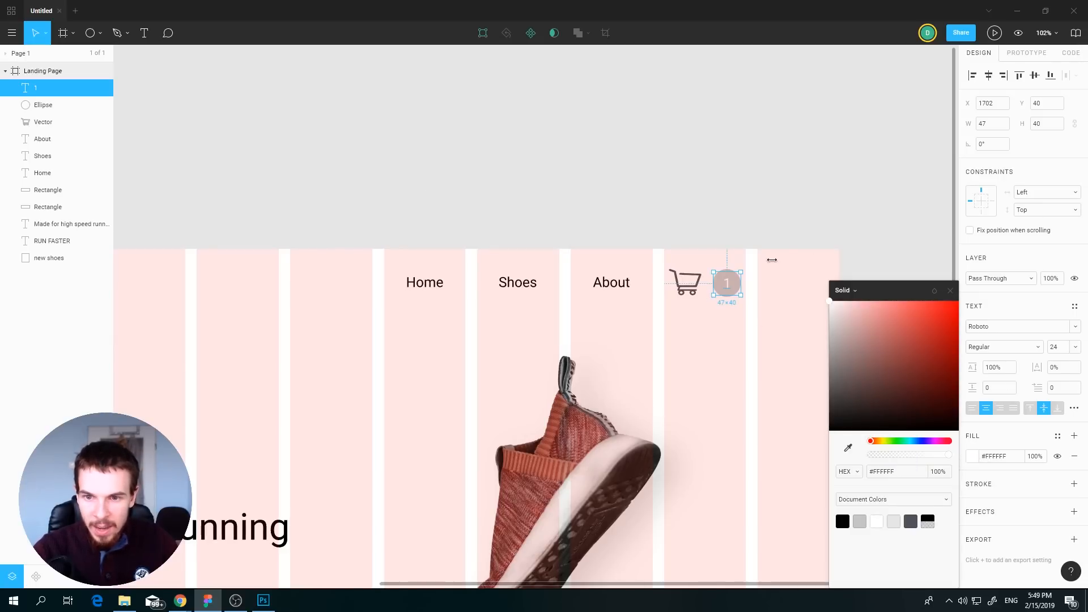
pyautogui.click(884, 242)
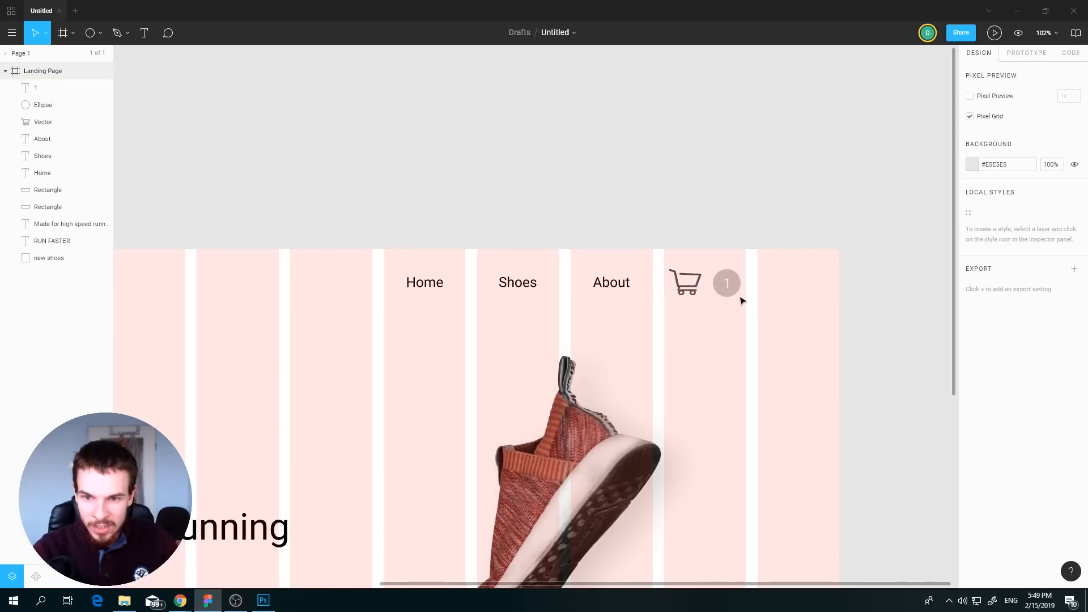
# - Hide the 12-column layout grid of the Landing Page frame and clear the selection
pyautogui.moveTo(600, 346); pyautogui.dragTo(636, 316)
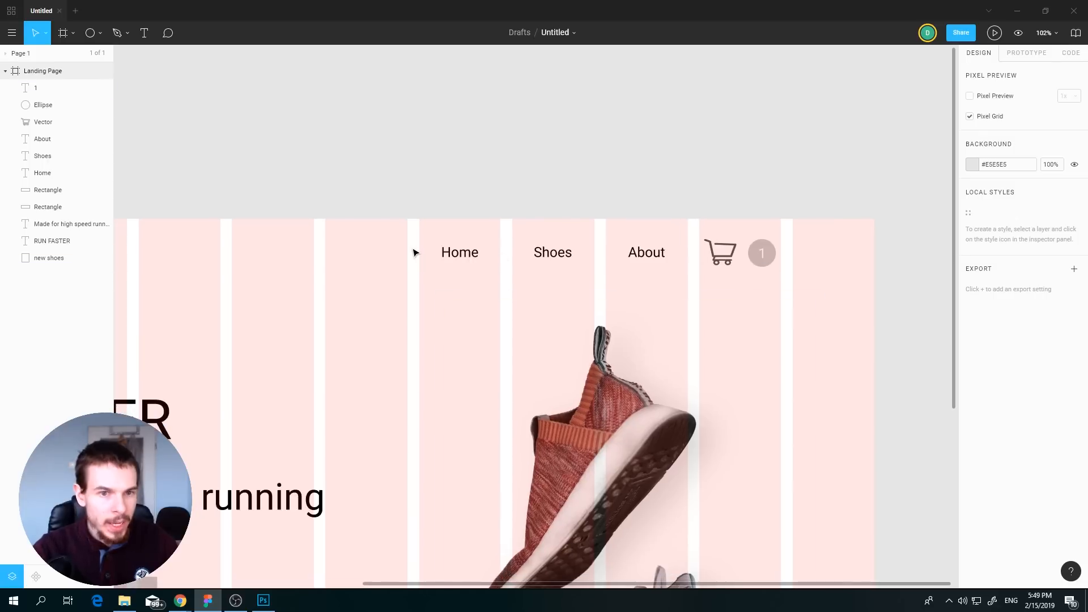
pyautogui.click(39, 71)
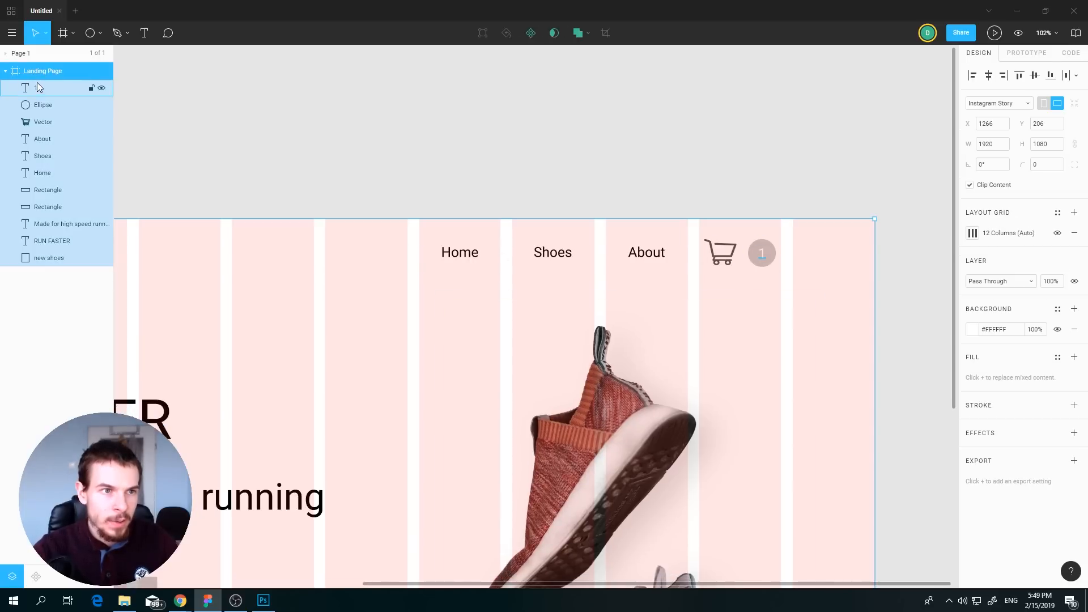
pyautogui.click(1058, 233)
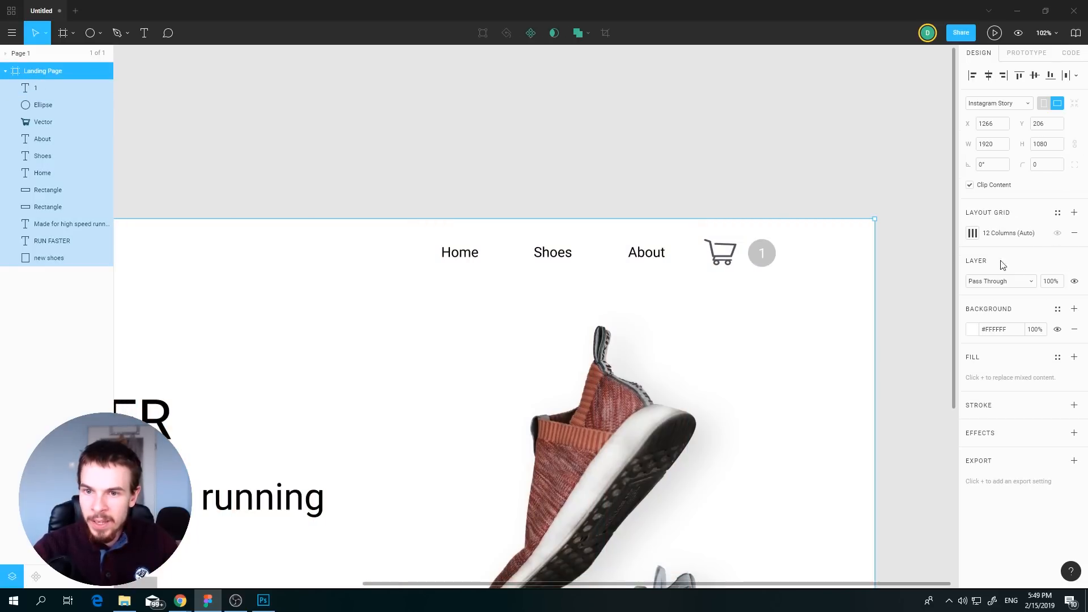
pyautogui.click(905, 354)
pyautogui.scroll(-6, 842, 417)
pyautogui.moveTo(707, 418); pyautogui.dragTo(719, 307)
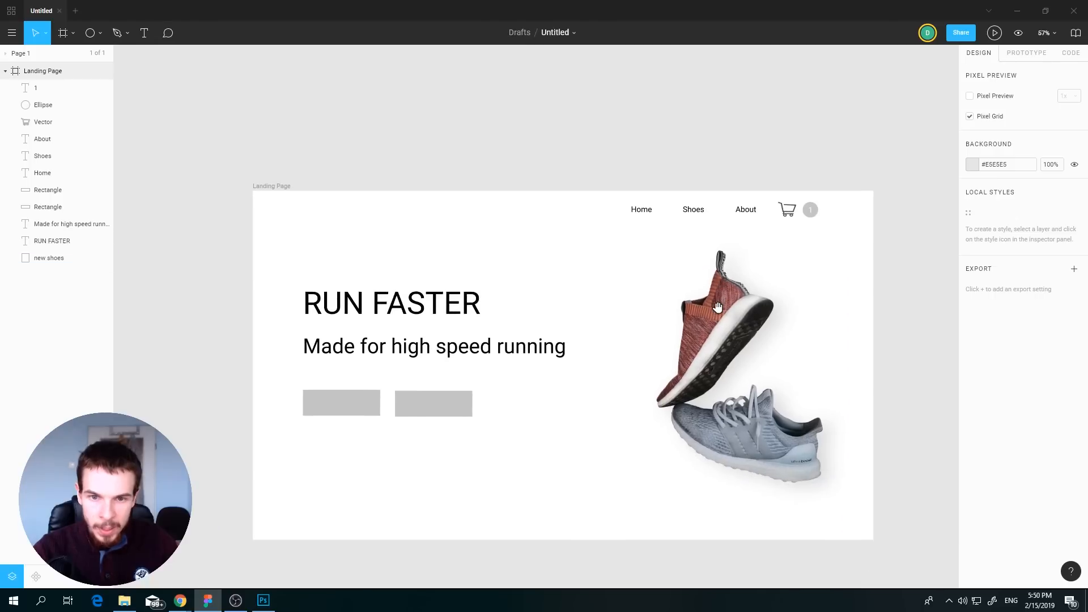
pyautogui.scroll(-1, 721, 310)
pyautogui.moveTo(553, 395); pyautogui.dragTo(554, 291)
pyautogui.scroll(1, 654, 327)
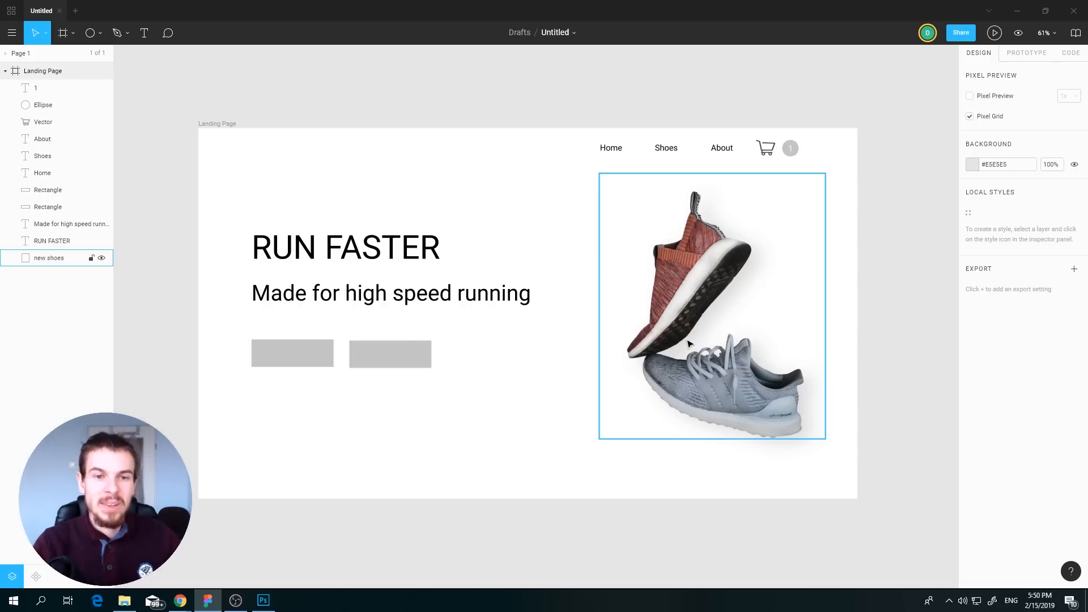
pyautogui.press('Escape')
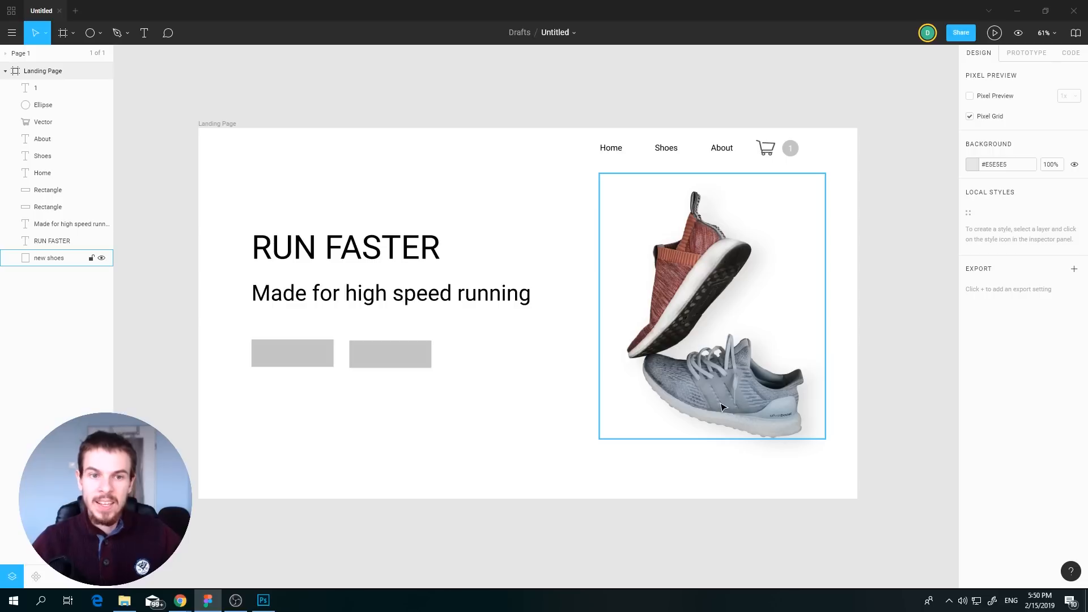
pyautogui.click(383, 246)
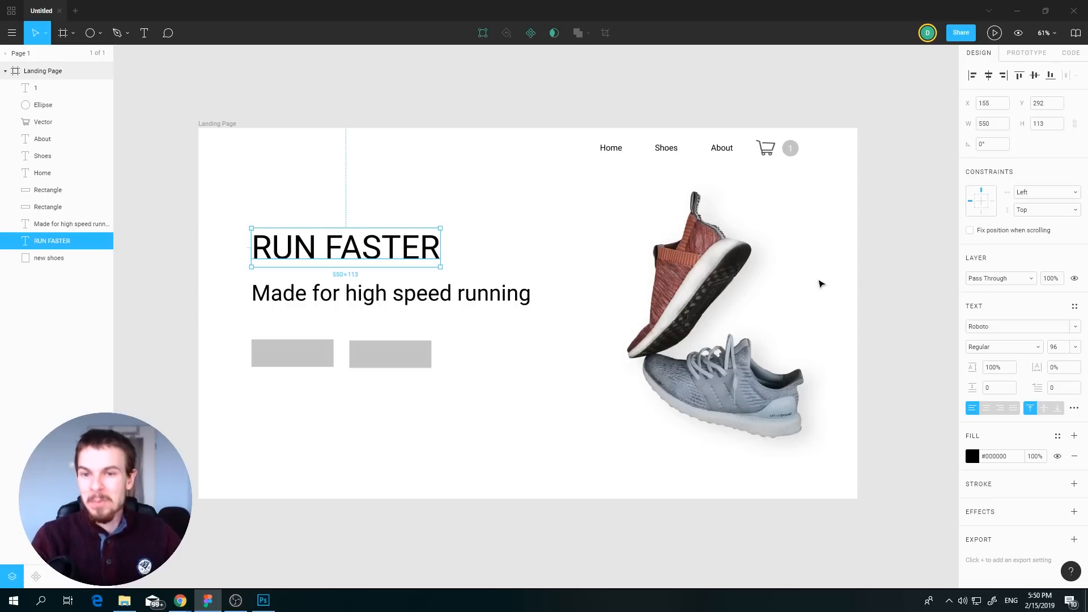
pyautogui.click(870, 311)
pyautogui.click(380, 249)
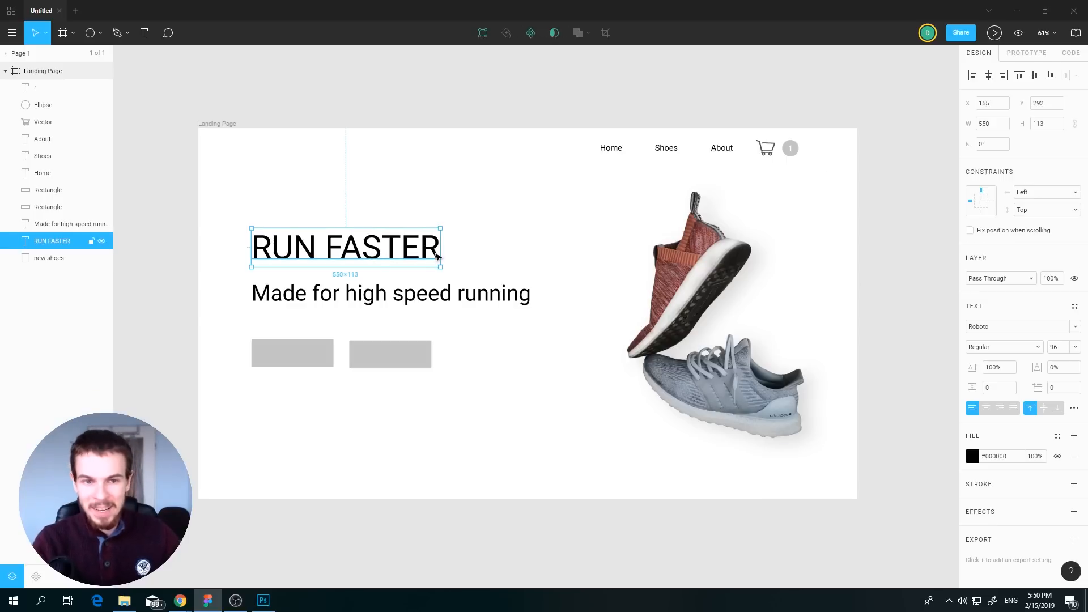
pyautogui.click(313, 356)
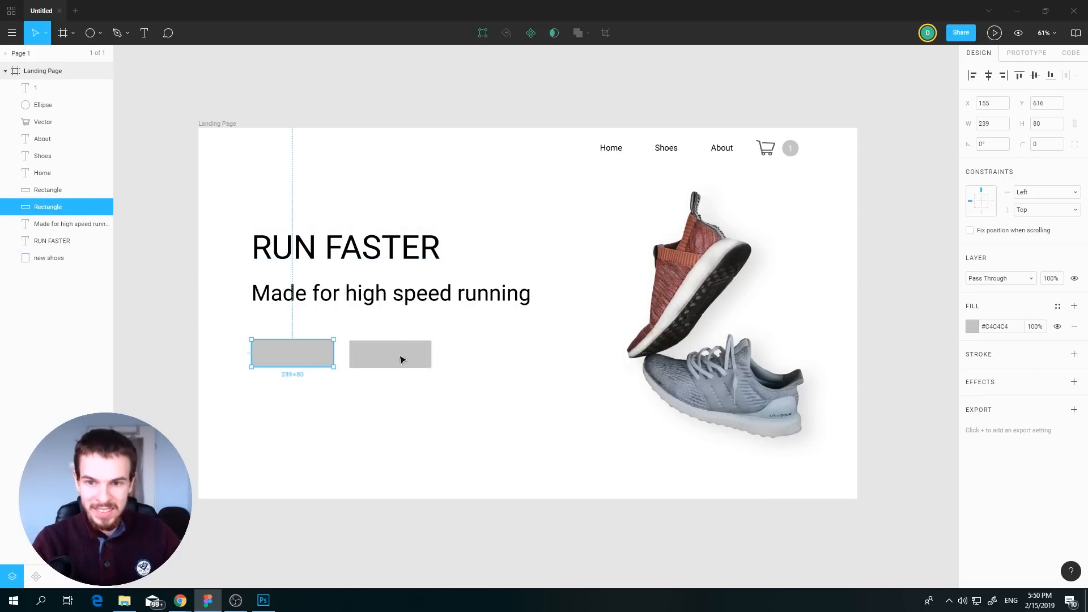
pyautogui.click(556, 455)
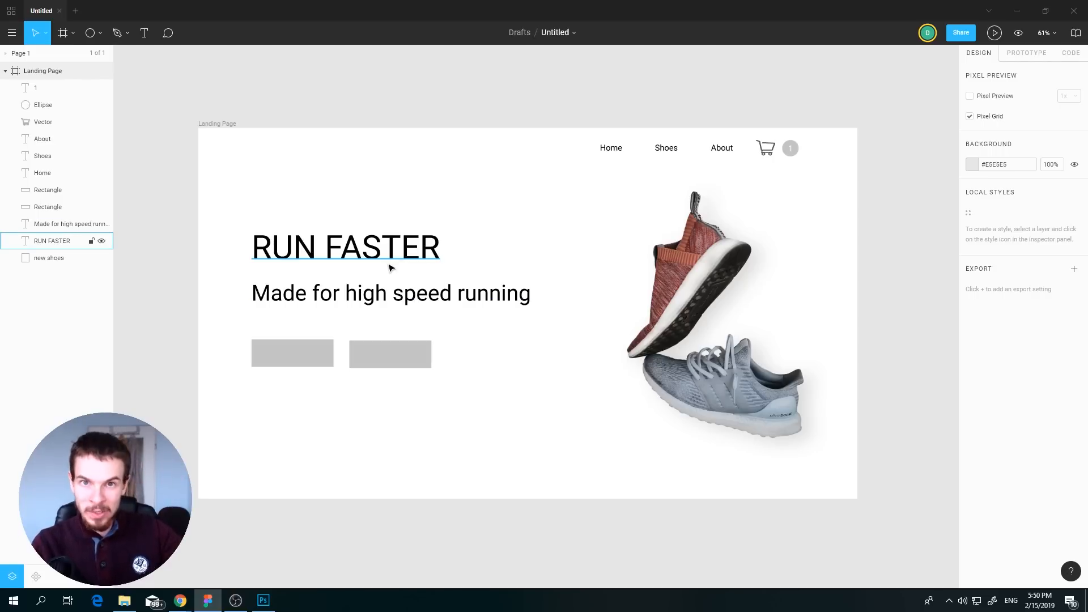
# - Recolour the RUN FASTER heading with a colour sampled from the red shoe using the eyedropper
pyautogui.click(406, 255)
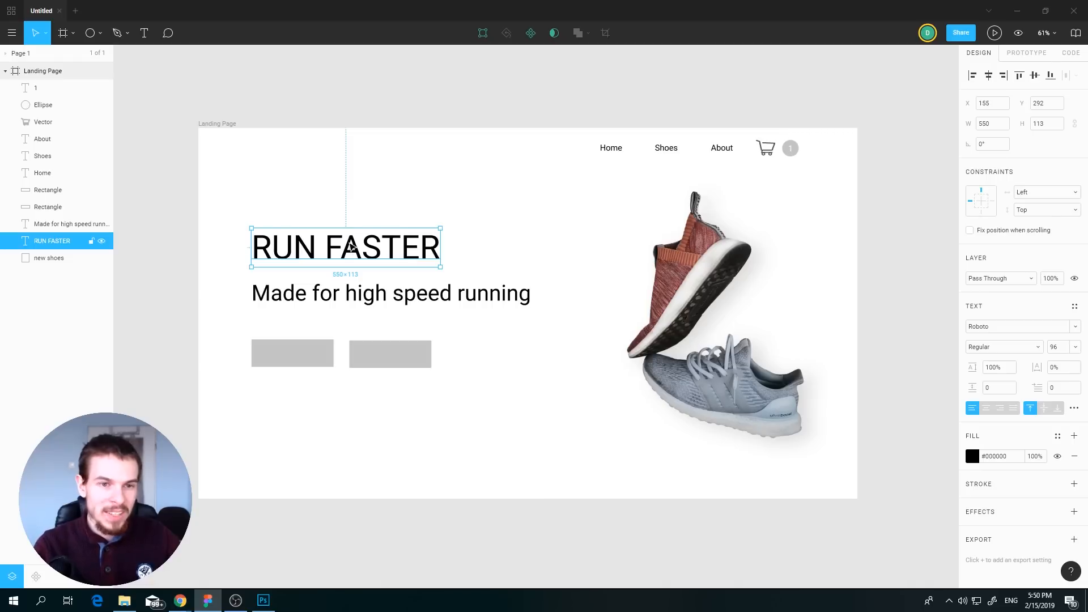
pyautogui.click(468, 245)
pyautogui.click(328, 246)
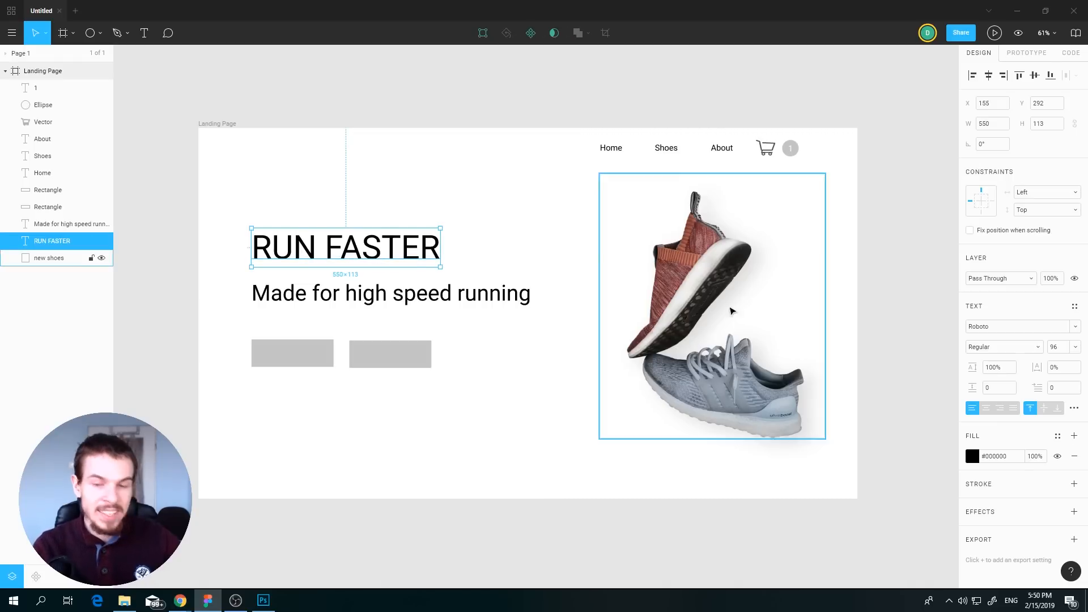
pyautogui.press('i')
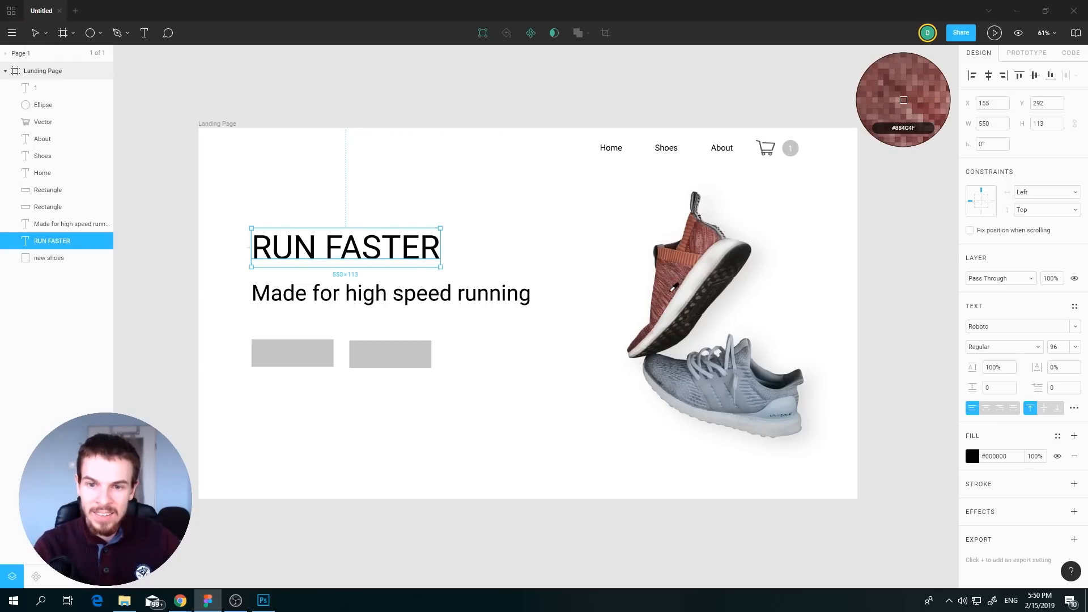
pyautogui.click(674, 285)
pyautogui.click(568, 342)
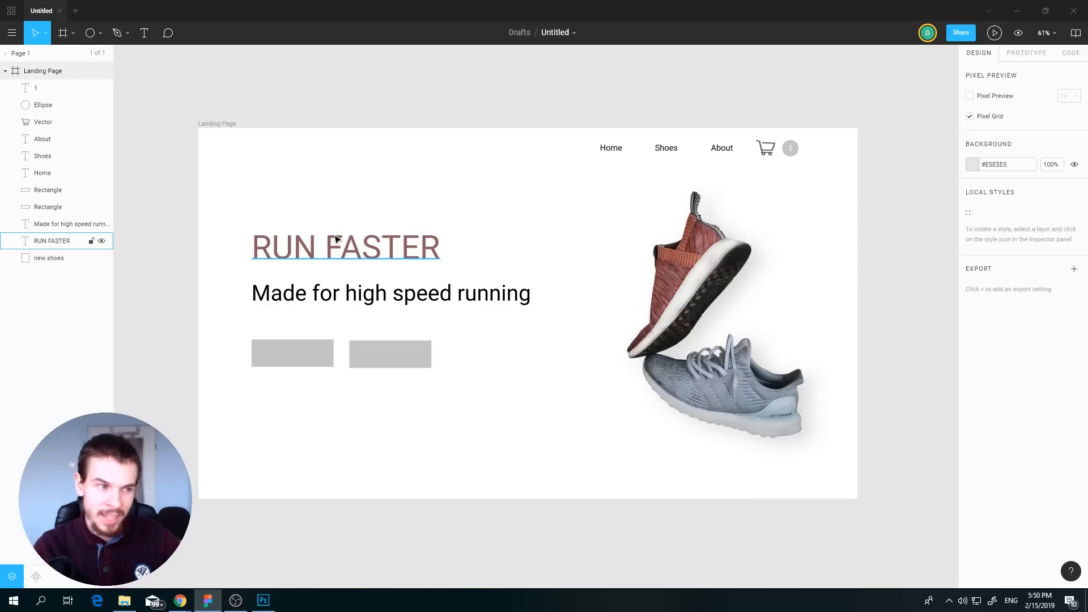
# - Set the fill of the RUN FASTER heading to #81363B
pyautogui.hotkey('alt', 'Tab')
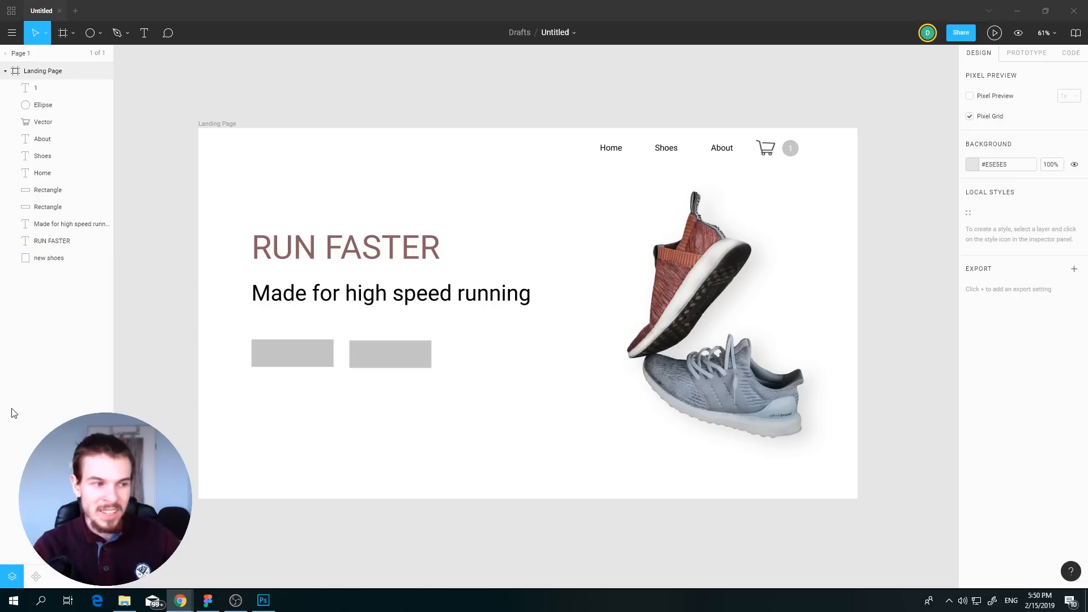
pyautogui.click(317, 252)
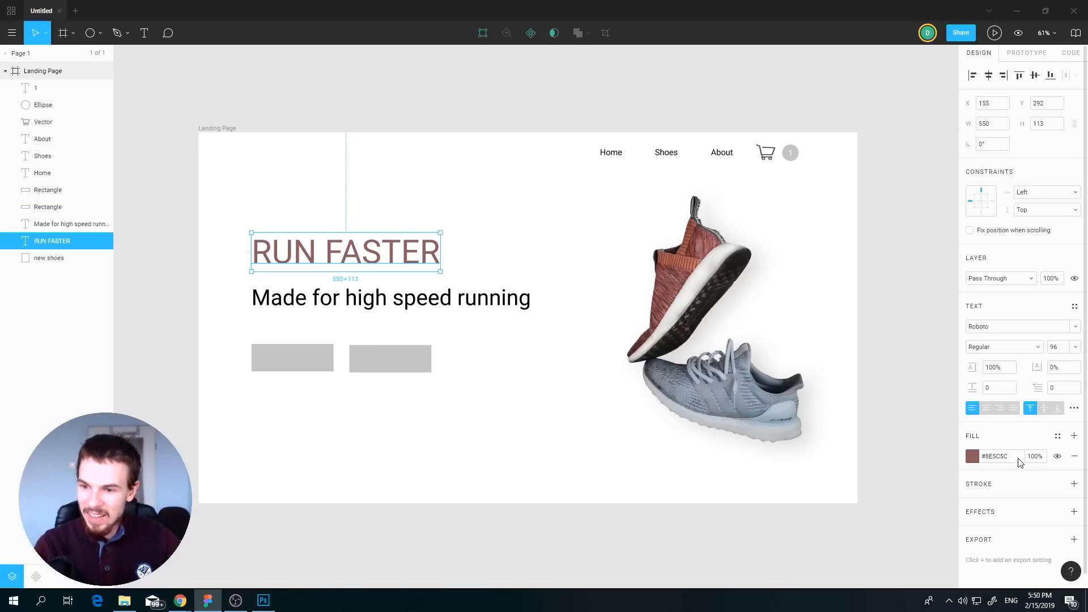
pyautogui.click(981, 460)
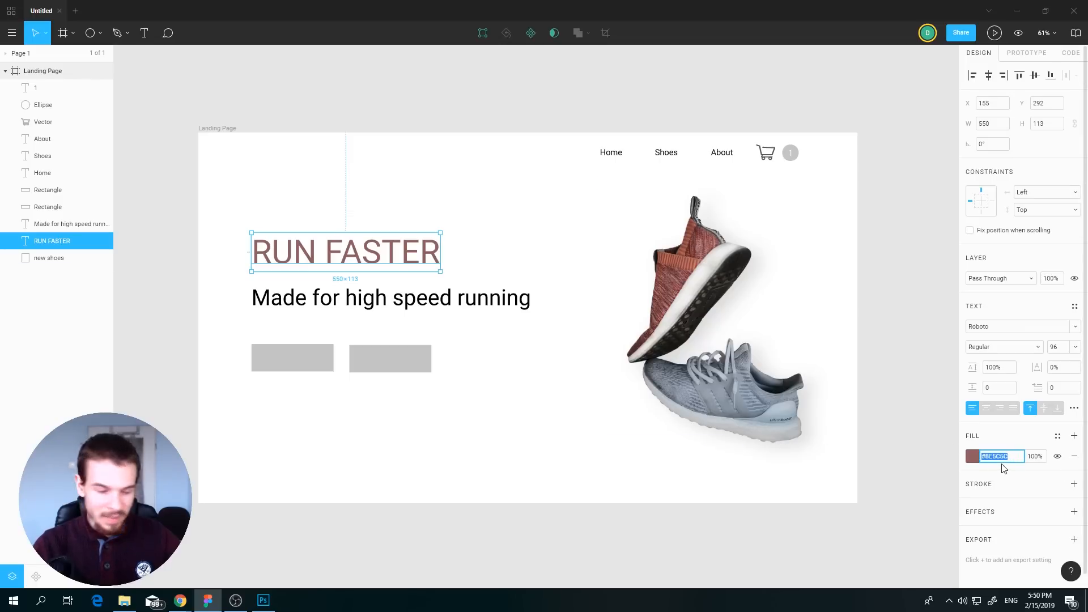
pyautogui.write('#81363B')
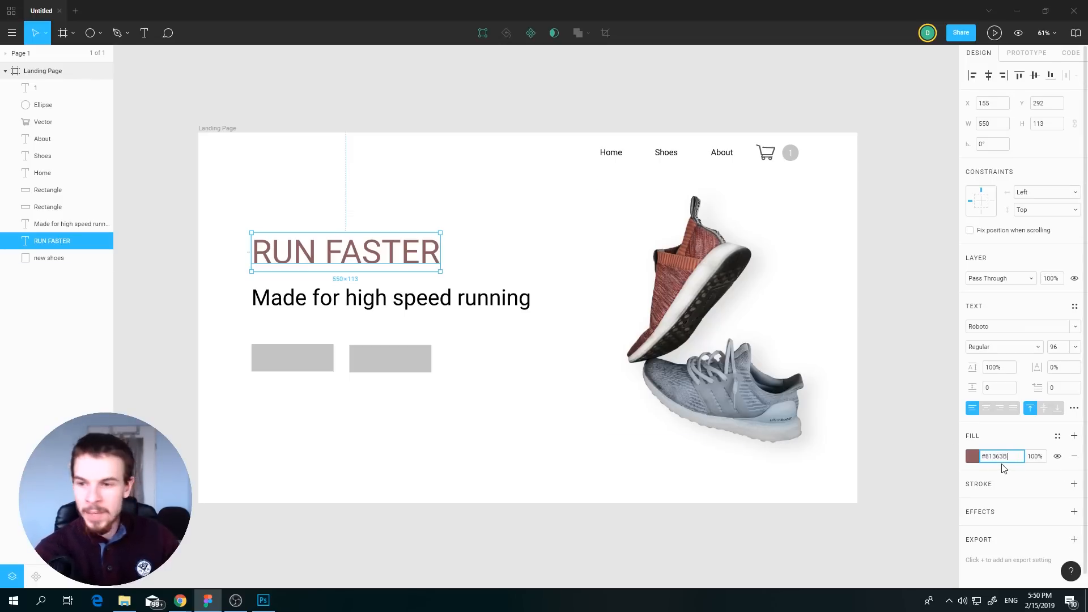
pyautogui.press('Return')
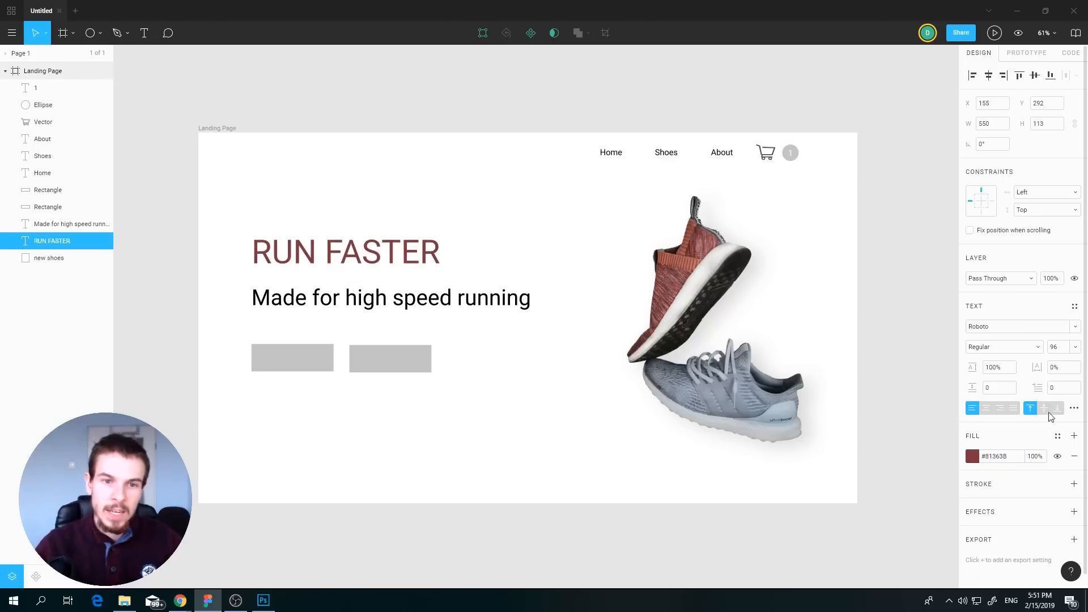
# - Give the "Made for high speed running" subtitle the heading's fill, #81363B, sampled with the eyedropper
pyautogui.click(462, 297)
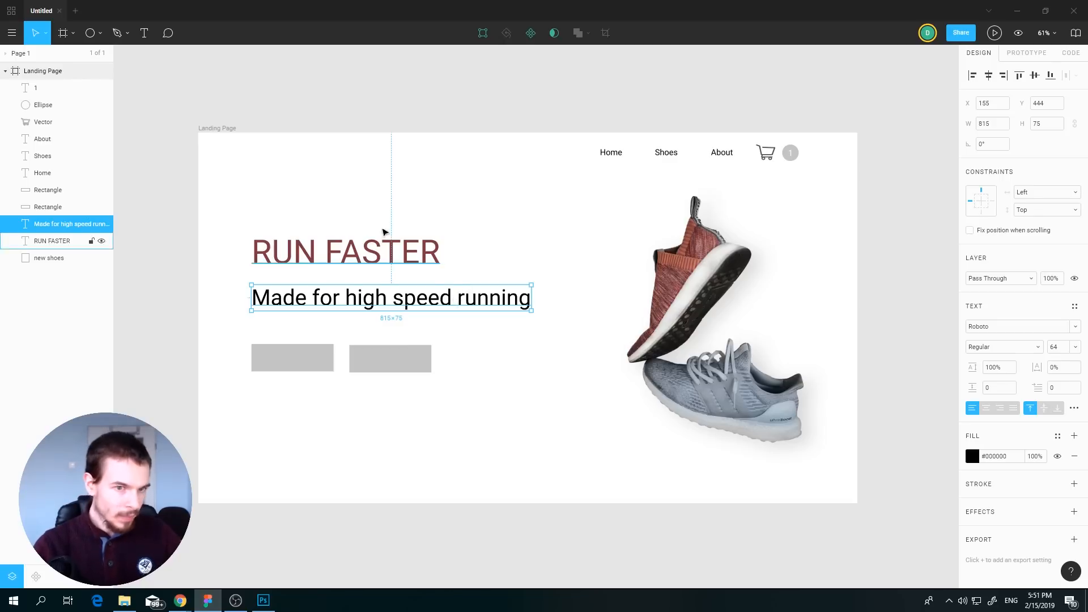
pyautogui.click(389, 256)
pyautogui.click(406, 304)
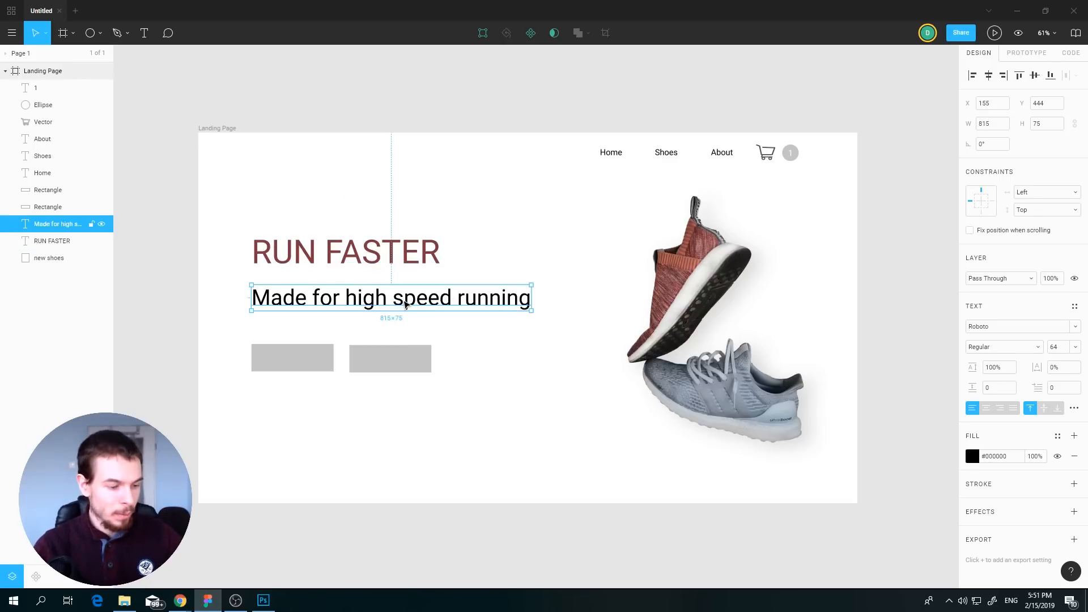
pyautogui.press('i')
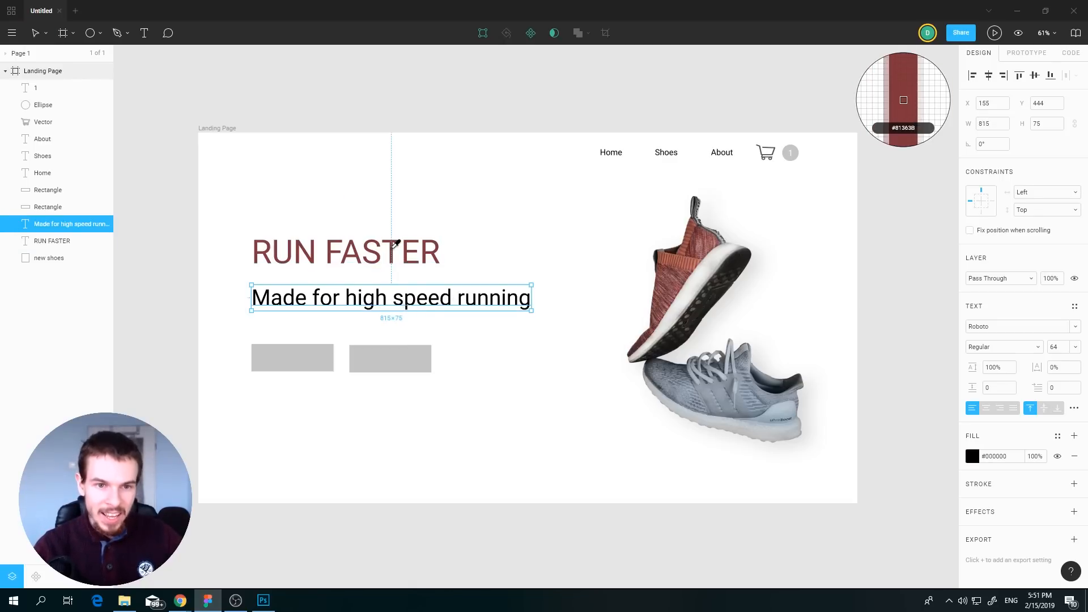
pyautogui.click(406, 244)
pyautogui.click(464, 367)
pyautogui.click(442, 300)
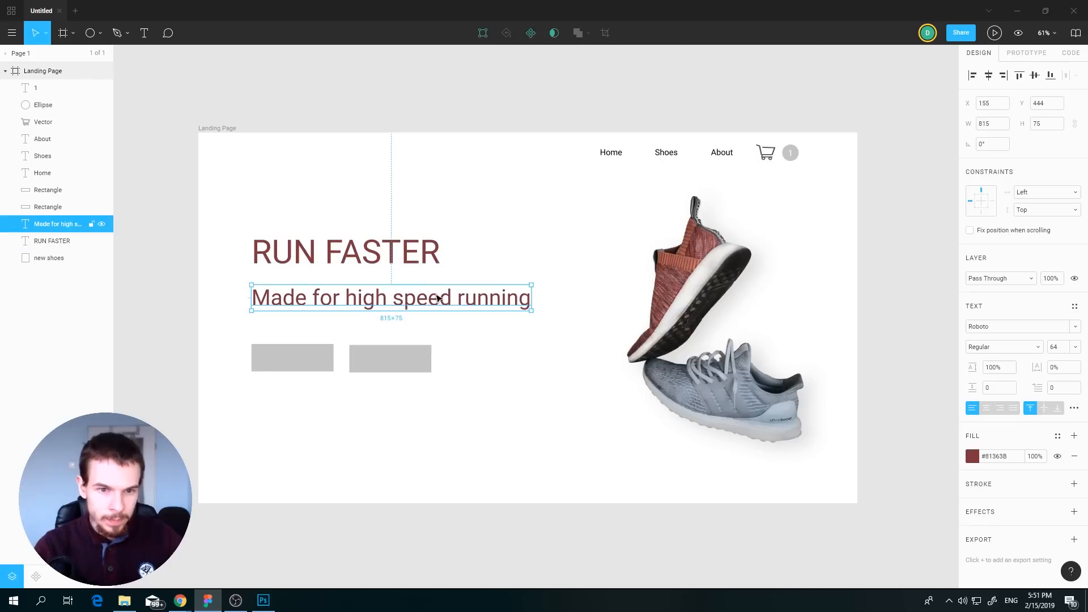
pyautogui.press('i')
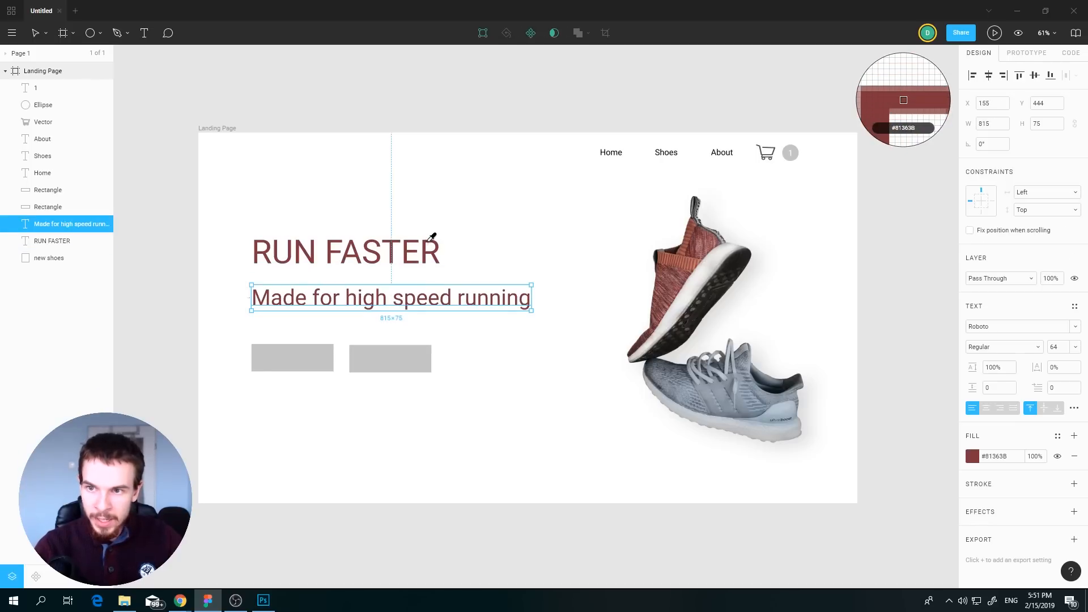
pyautogui.click(429, 242)
pyautogui.click(450, 359)
# - Fill the first button rectangle below the subtitle with the heading's colour, #81363B, using the eyedropper
pyautogui.click(294, 356)
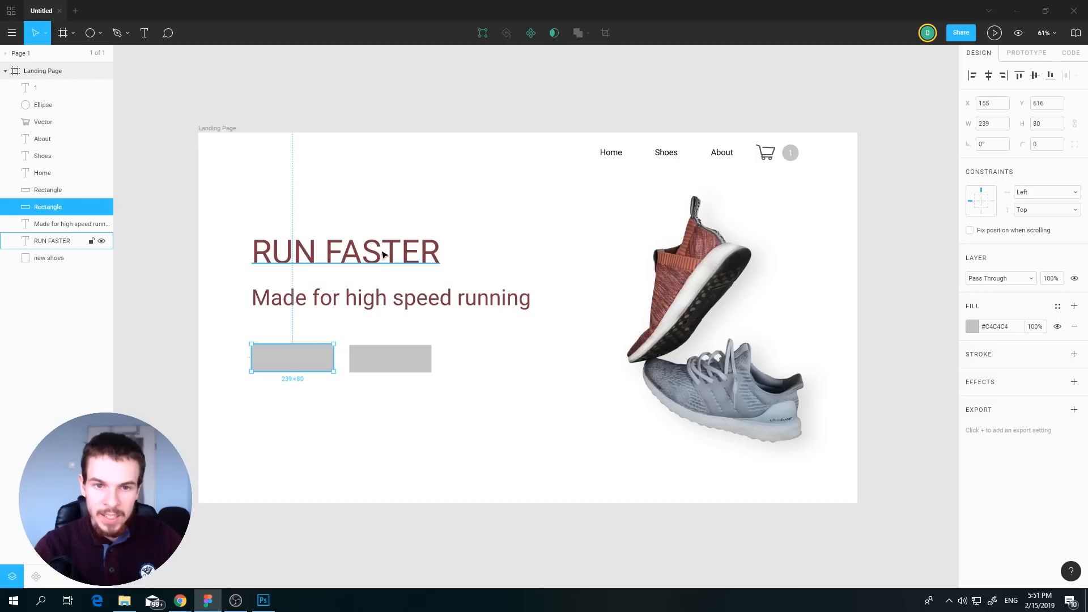
pyautogui.press('i')
pyautogui.click(397, 243)
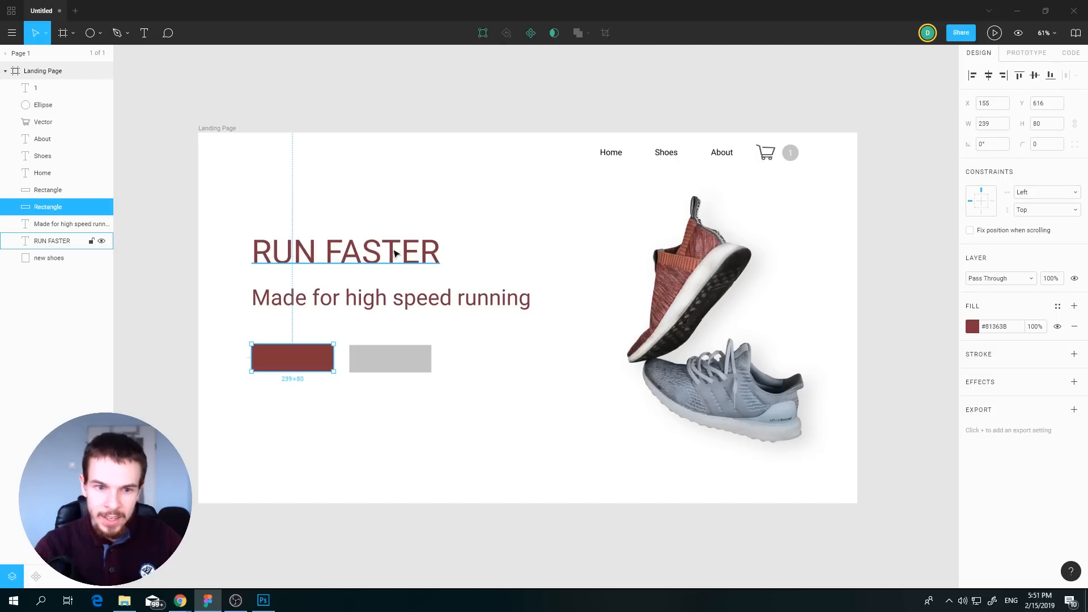
pyautogui.click(437, 413)
pyautogui.click(405, 360)
pyautogui.click(300, 366)
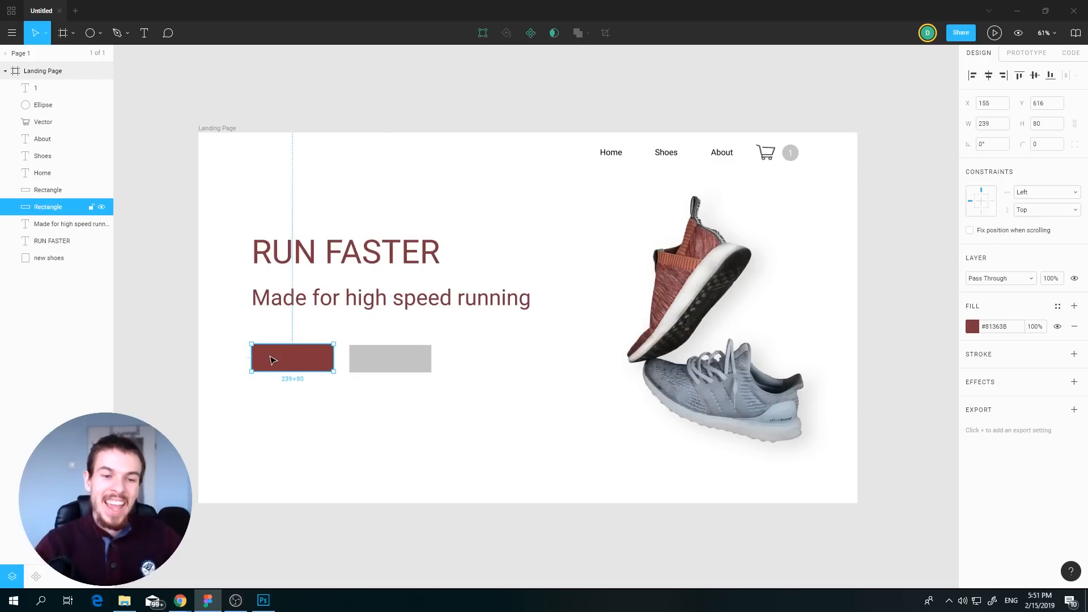
# - Turn the second button rectangle into an outline by adding an inside stroke of width 3 and removing its fill
pyautogui.click(383, 362)
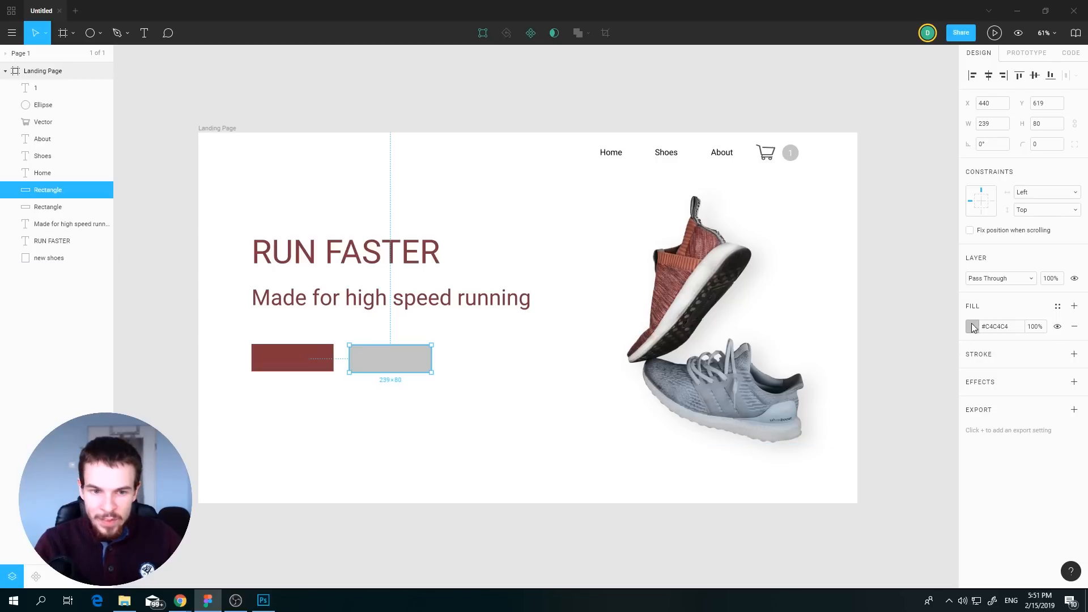
pyautogui.click(1074, 356)
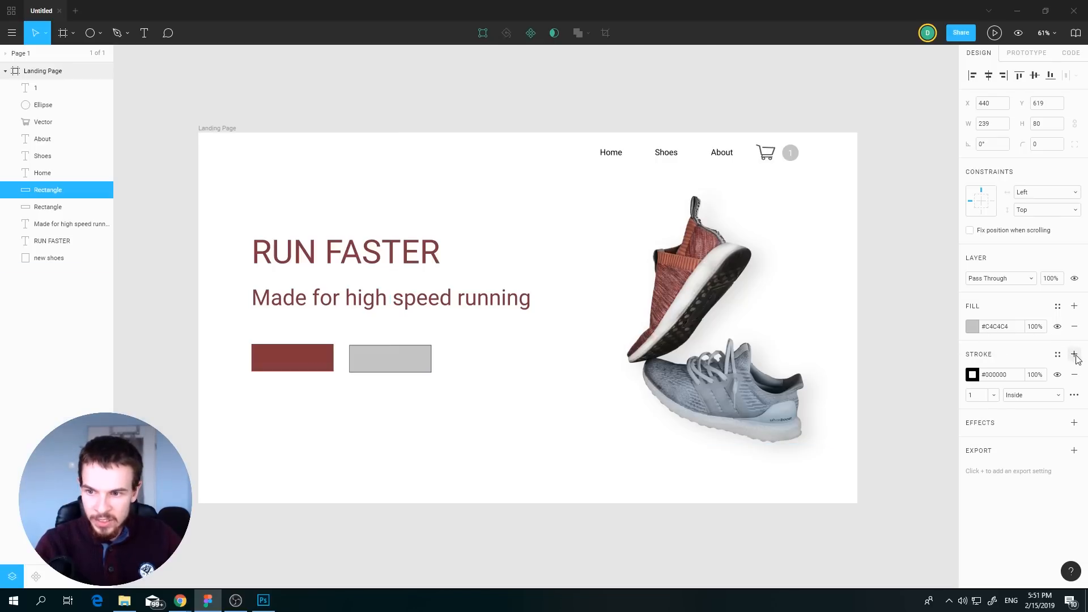
pyautogui.click(1075, 327)
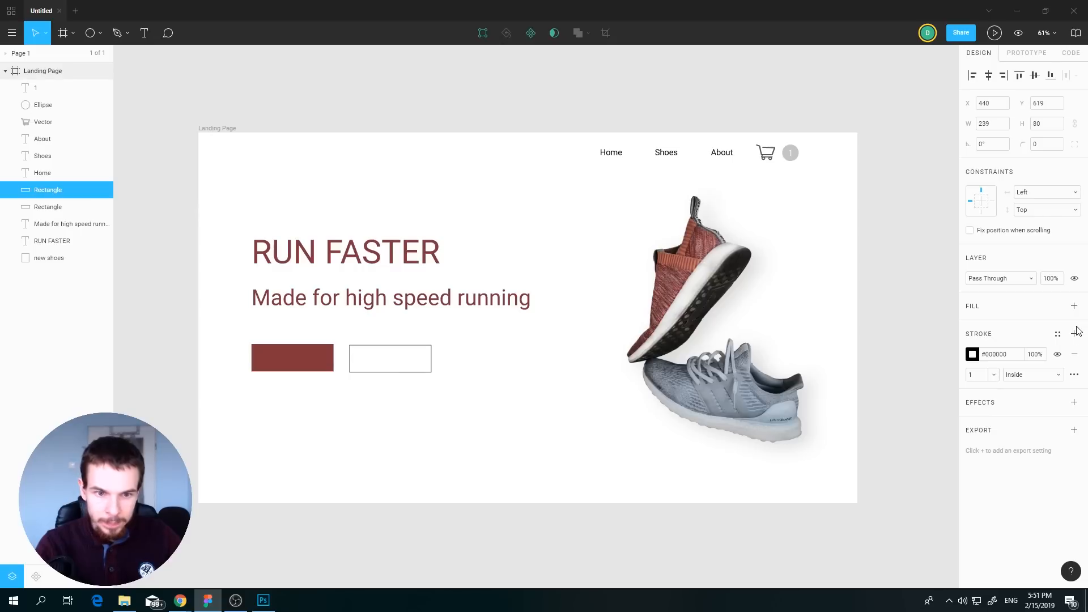
pyautogui.click(993, 376)
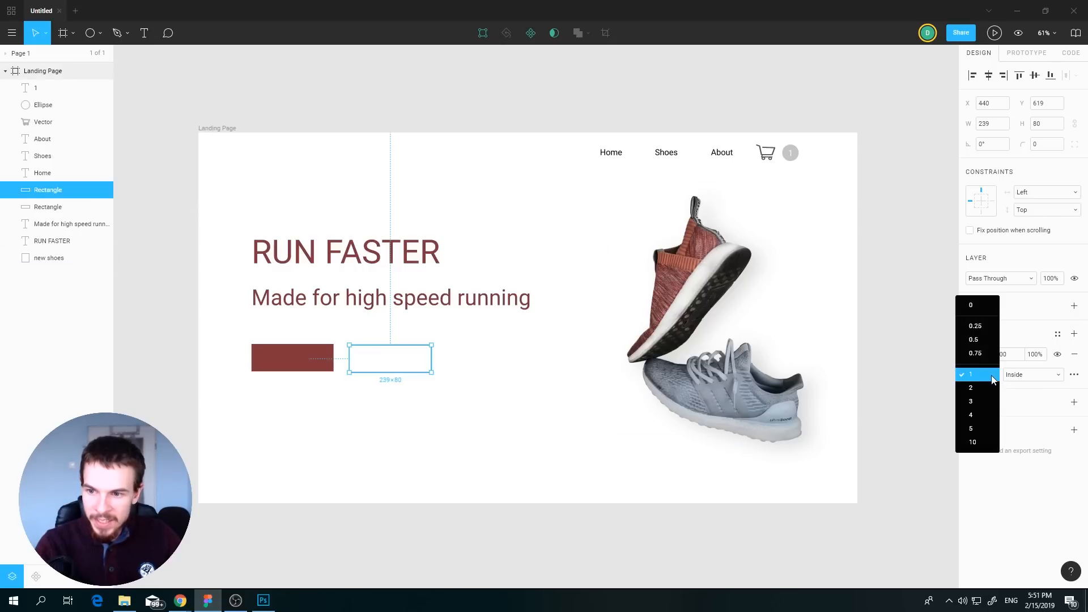
pyautogui.click(986, 400)
pyautogui.click(572, 461)
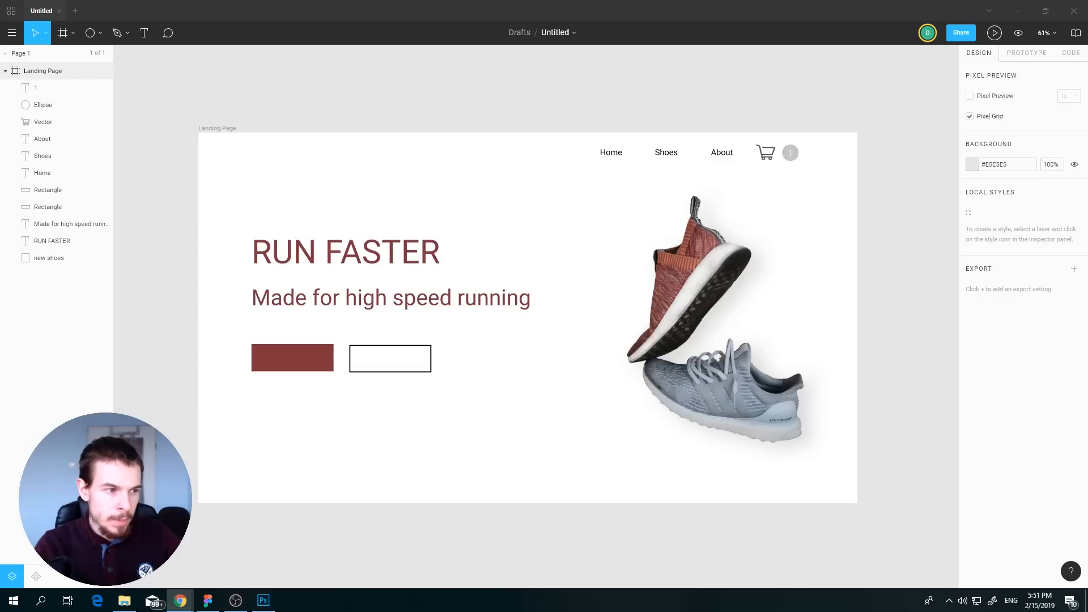
# - Set the stroke colour of the outlined second button rectangle to #636877 and clear the selection
pyautogui.click(432, 369)
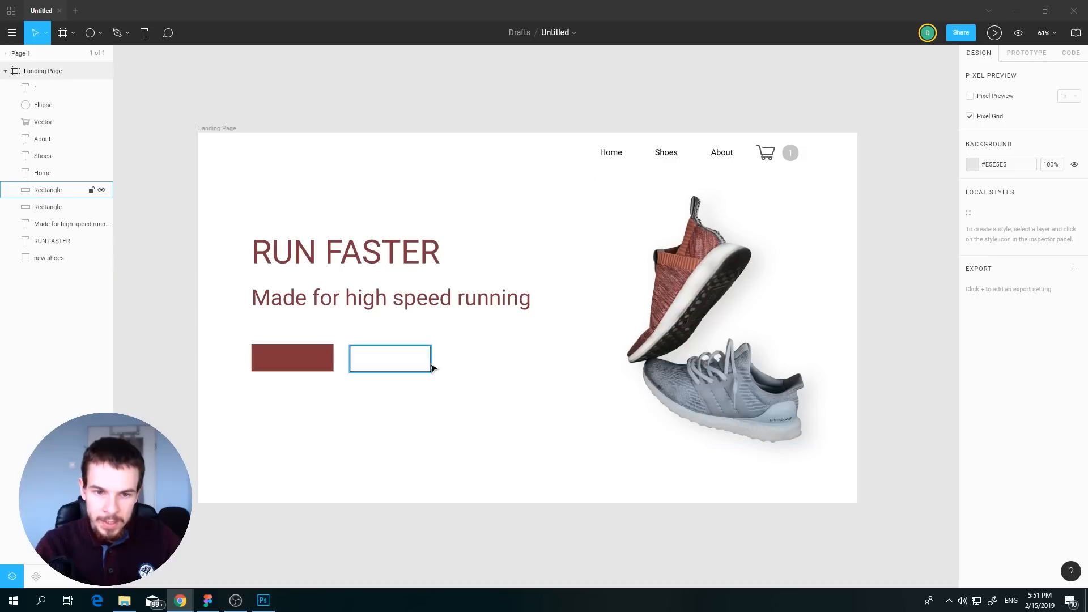
pyautogui.click(993, 355)
pyautogui.write('#636877')
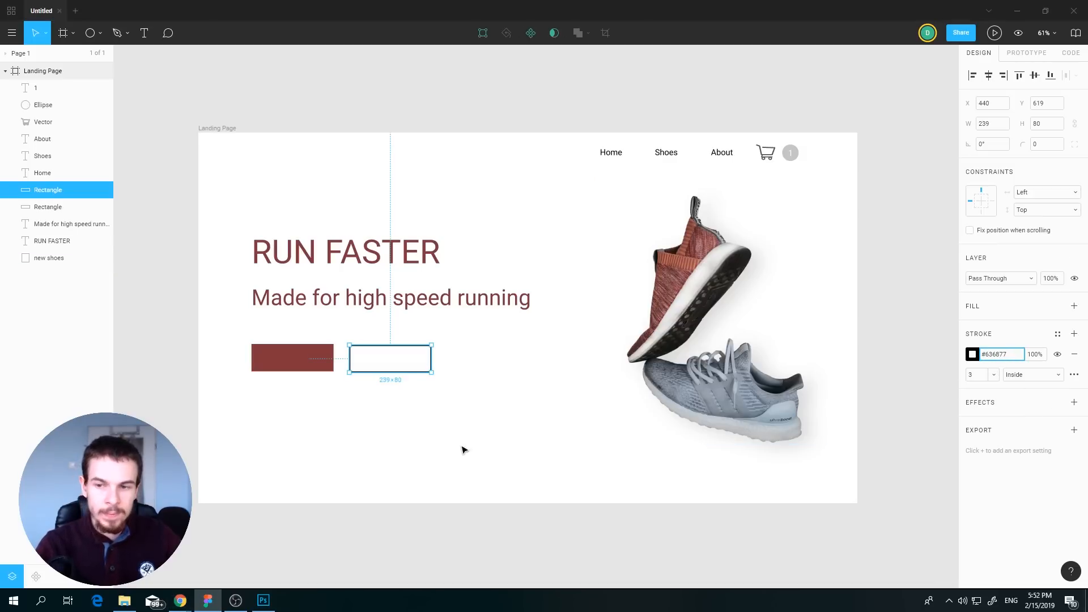
pyautogui.click(445, 474)
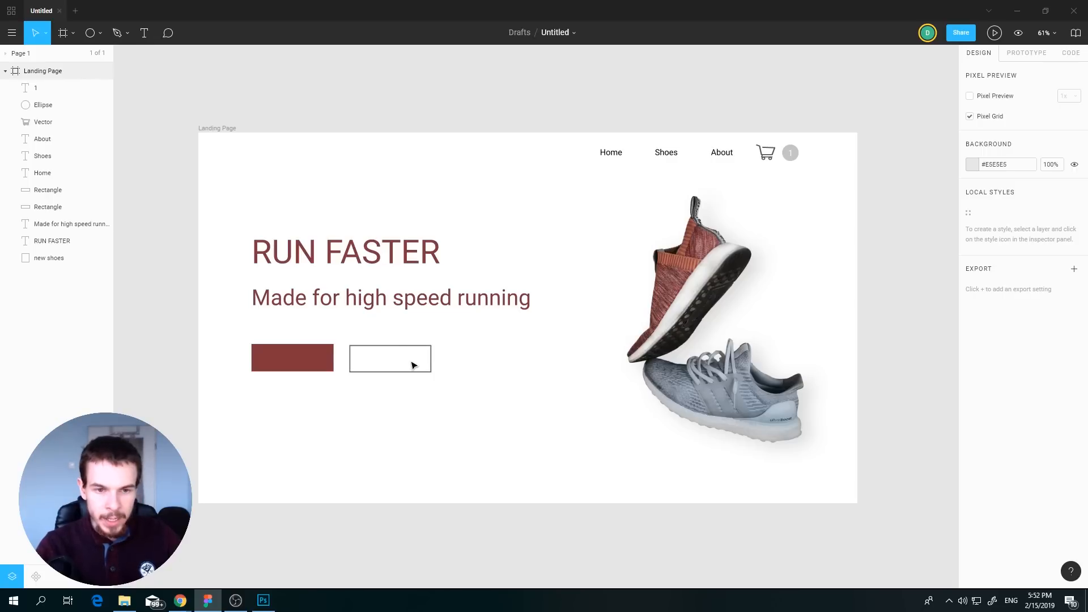
# - Add a text box about 239 × 78 over the filled first button, reading "Shop Now"
pyautogui.click(287, 365)
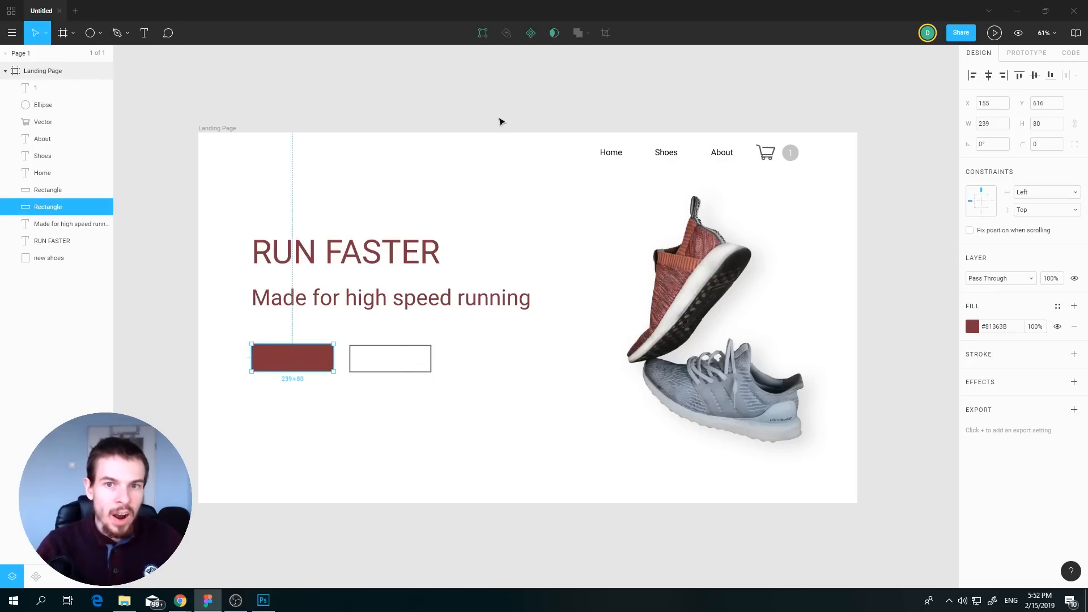
pyautogui.click(143, 34)
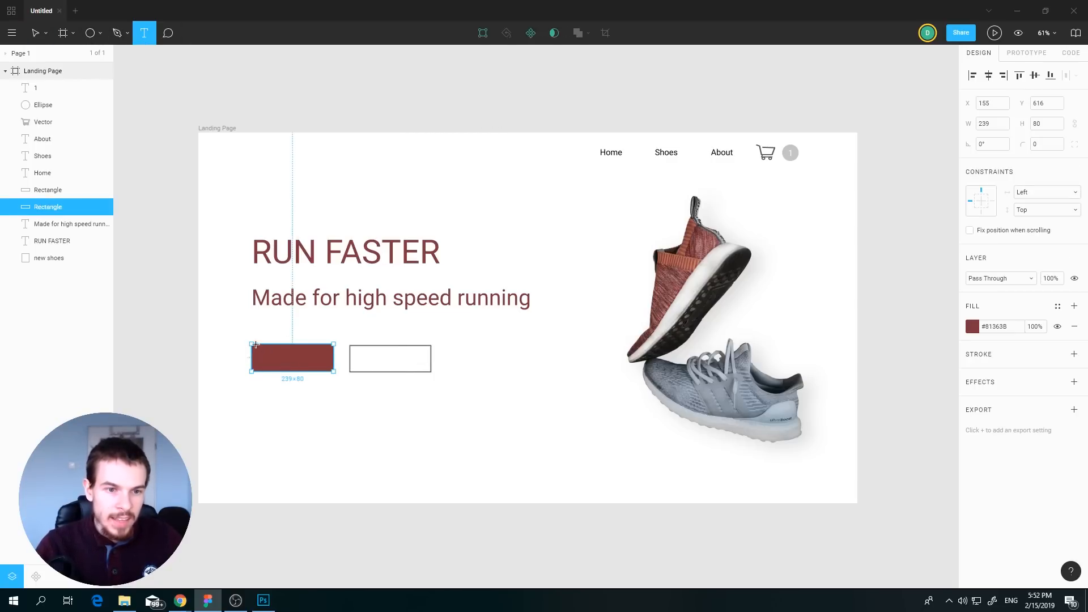
pyautogui.moveTo(253, 345); pyautogui.dragTo(334, 374)
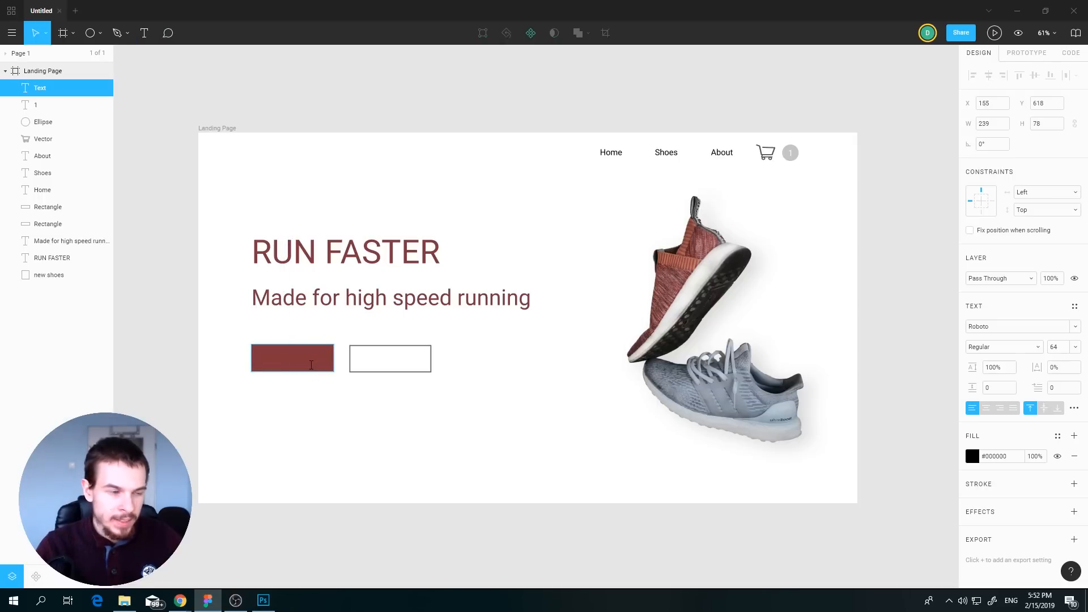
pyautogui.write('Shop ')
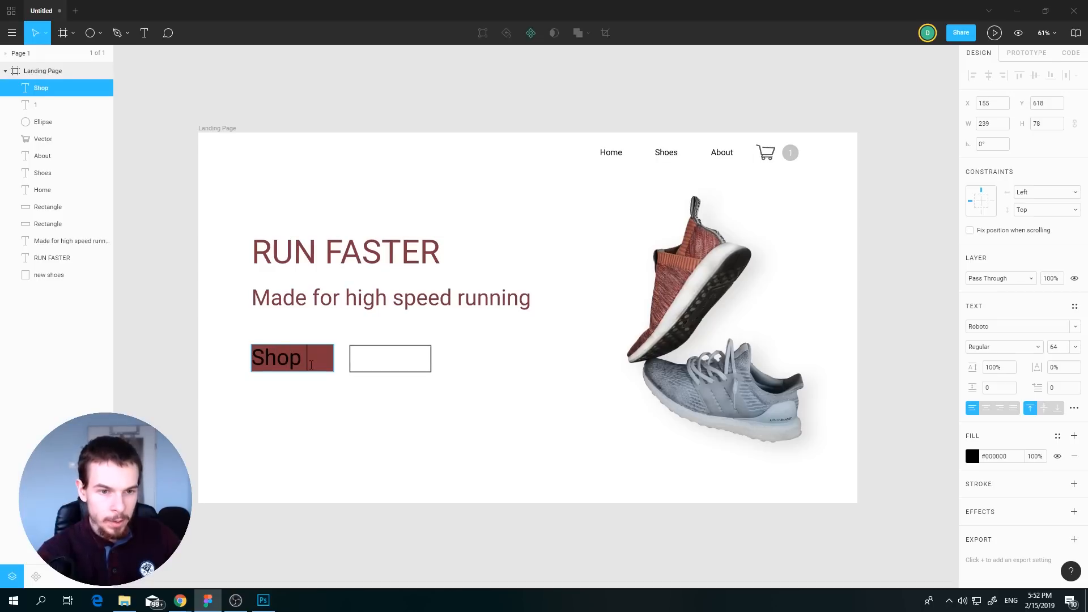
pyautogui.write('Now')
# - Set the font size of the whole "Shop Now" label to 36 and finish editing the text
pyautogui.hotkey('ctrl', 'a')
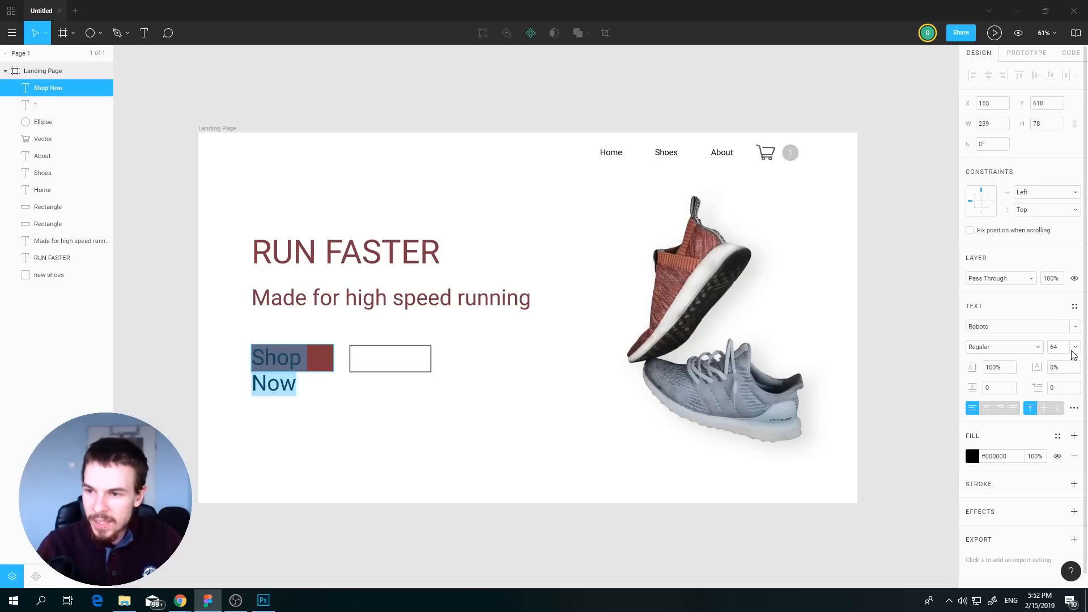
pyautogui.click(1076, 347)
pyautogui.click(1063, 306)
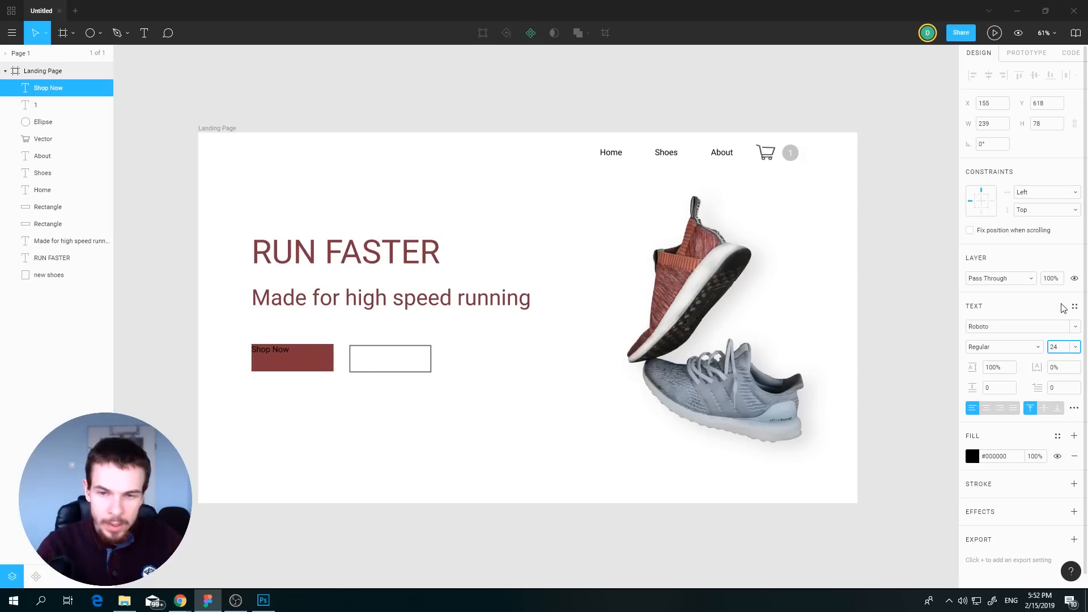
pyautogui.click(1075, 347)
pyautogui.click(1057, 372)
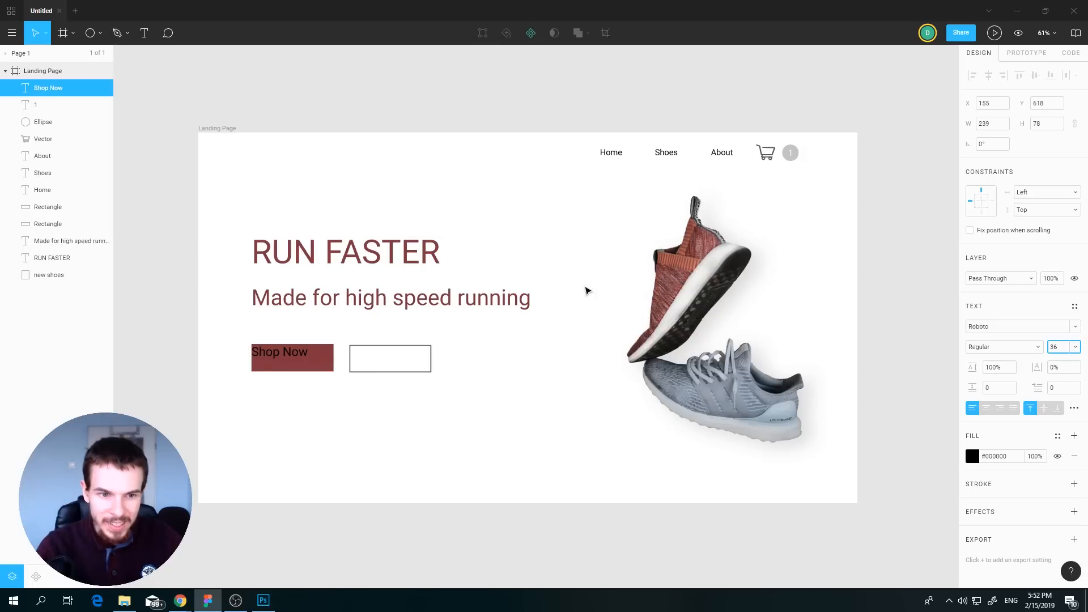
pyautogui.click(30, 34)
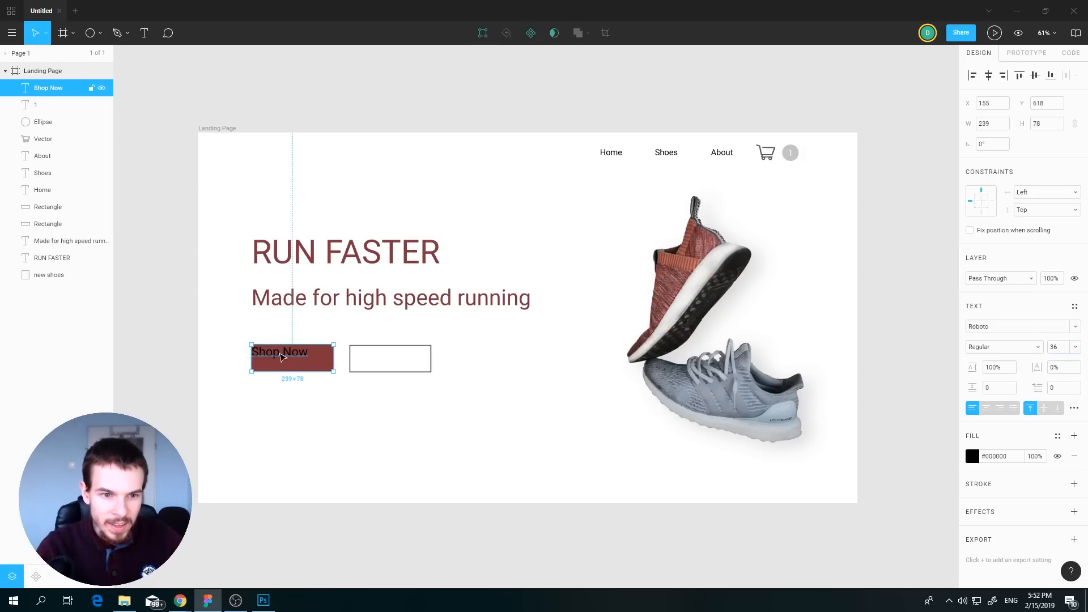
# - Centre the "Shop Now" text horizontally and vertically in its box and set its fill to white, #FFFFFF
pyautogui.click(987, 408)
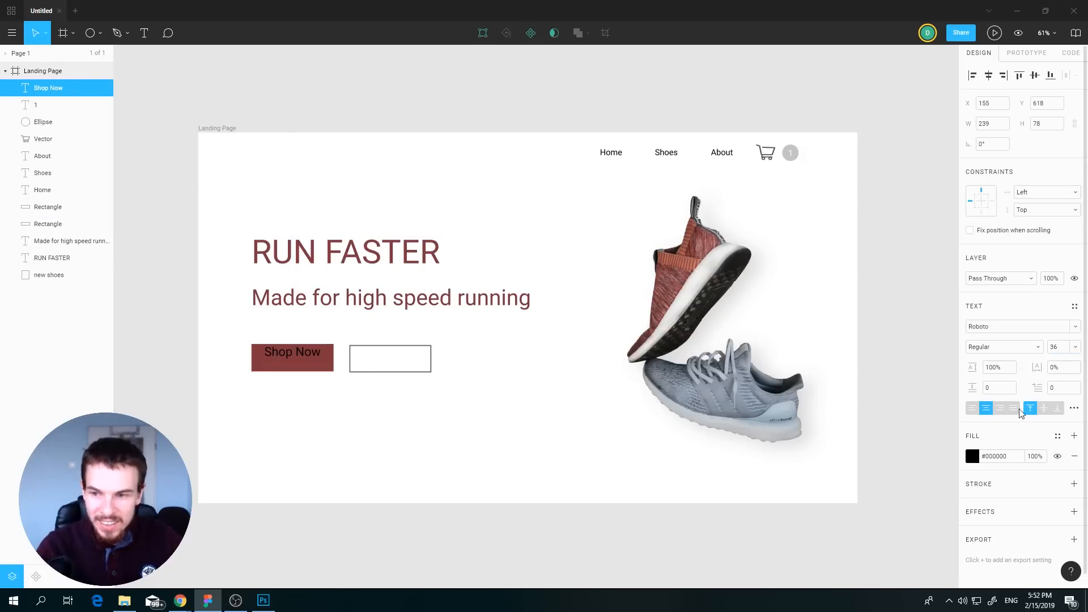
pyautogui.click(1044, 408)
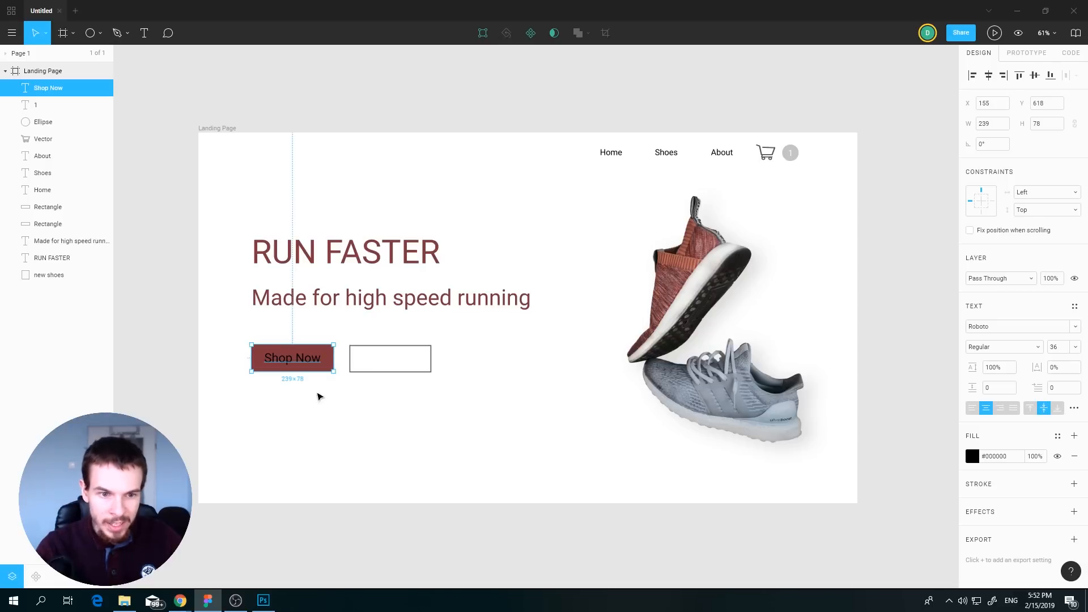
pyautogui.doubleClick(294, 361)
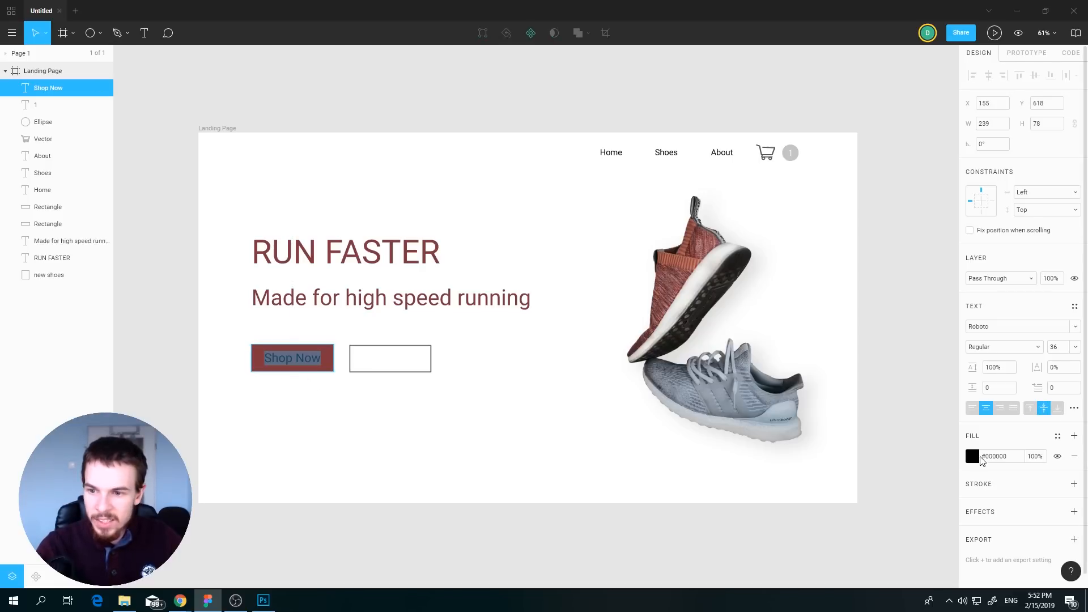
pyautogui.click(973, 456)
pyautogui.moveTo(906, 370); pyautogui.dragTo(770, 244)
pyautogui.click(747, 525)
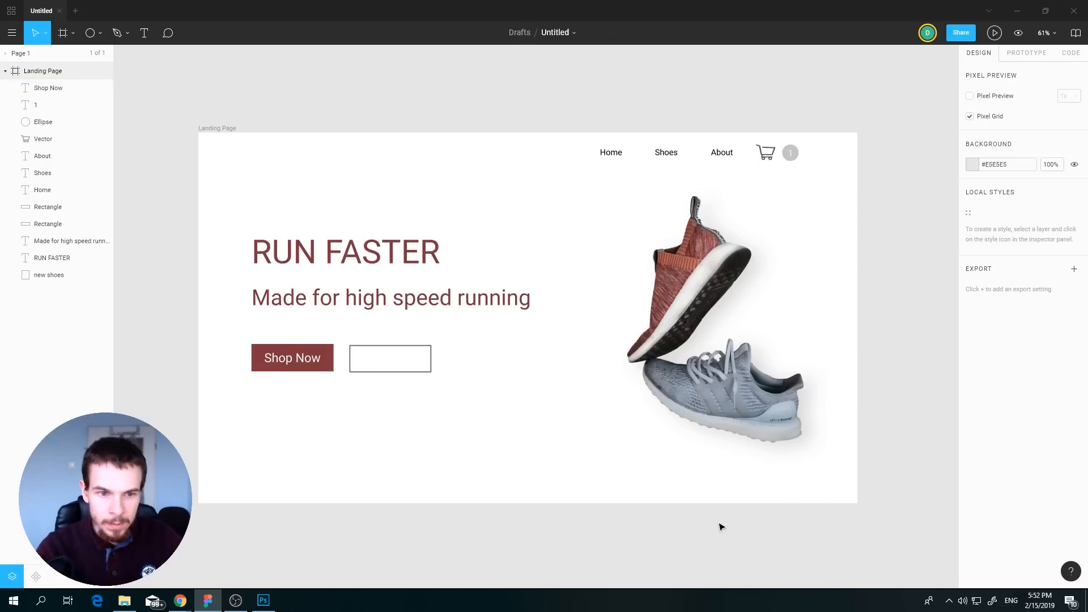
# - Set the "Shop Now" label's font size to 24 and clear the selection
pyautogui.click(311, 365)
pyautogui.doubleClick(304, 363)
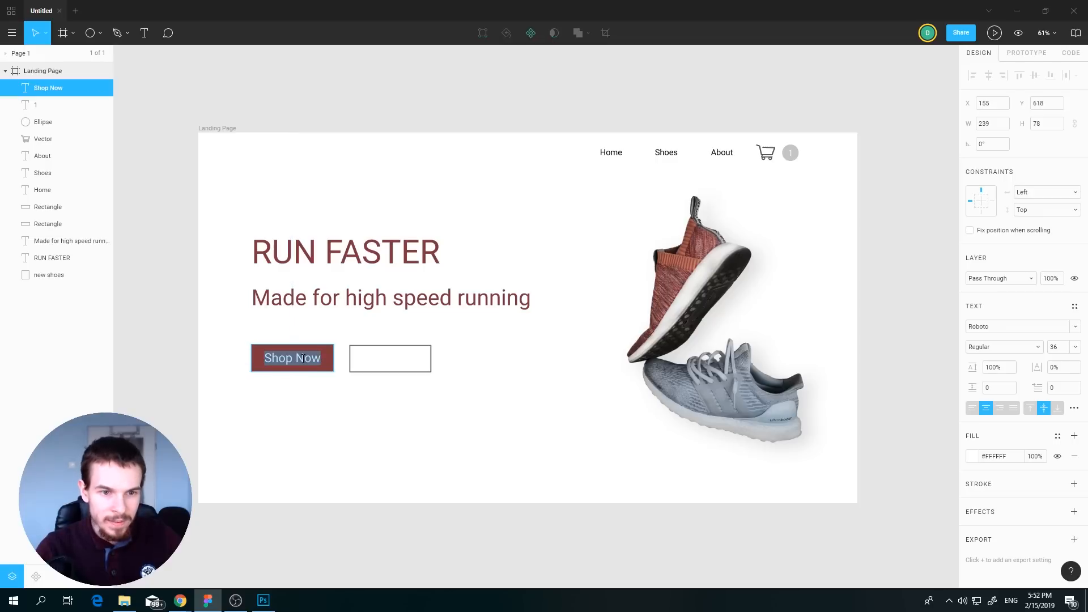
pyautogui.click(1075, 347)
pyautogui.click(1068, 338)
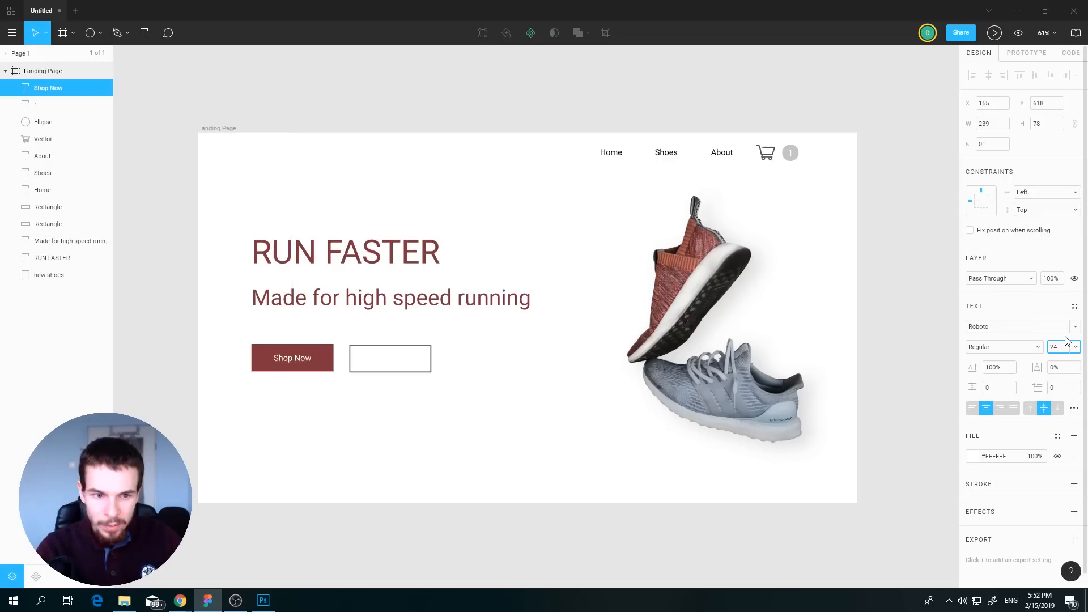
pyautogui.press('Escape')
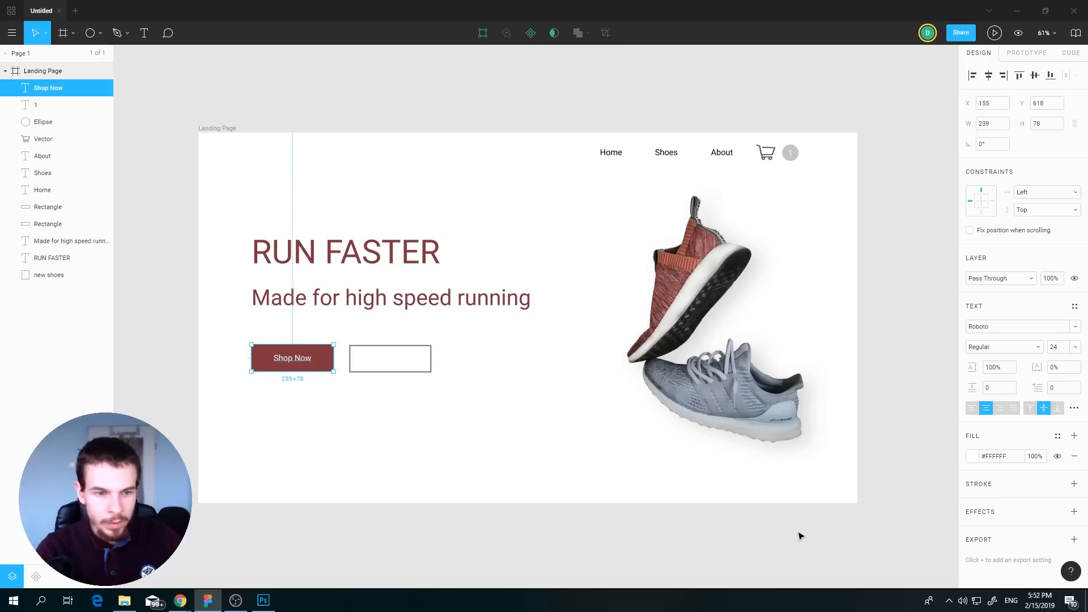
pyautogui.hotkey('alt', 'Tab')
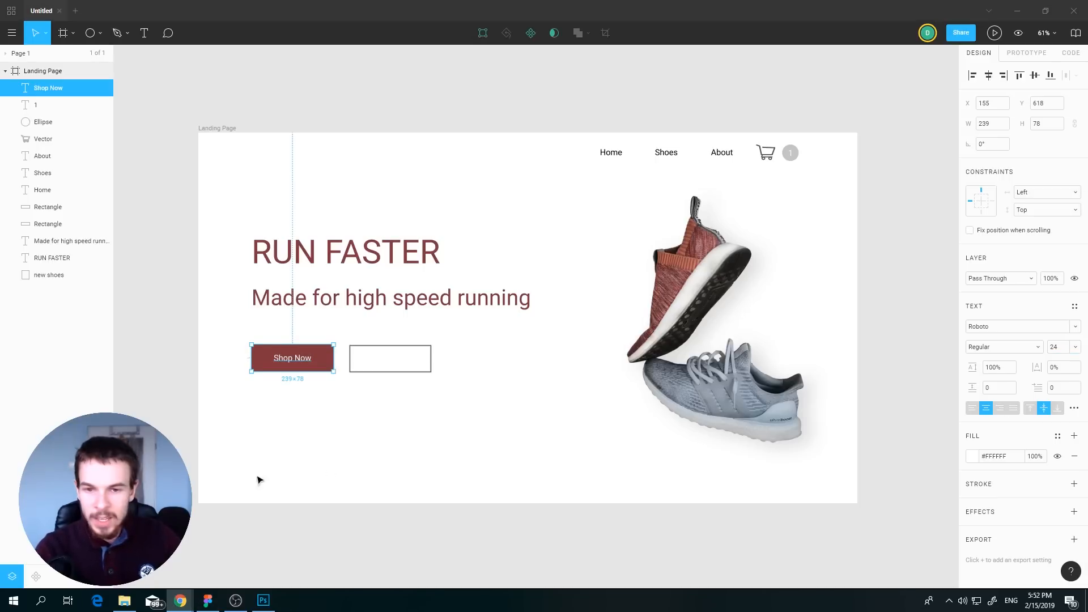
pyautogui.click(331, 366)
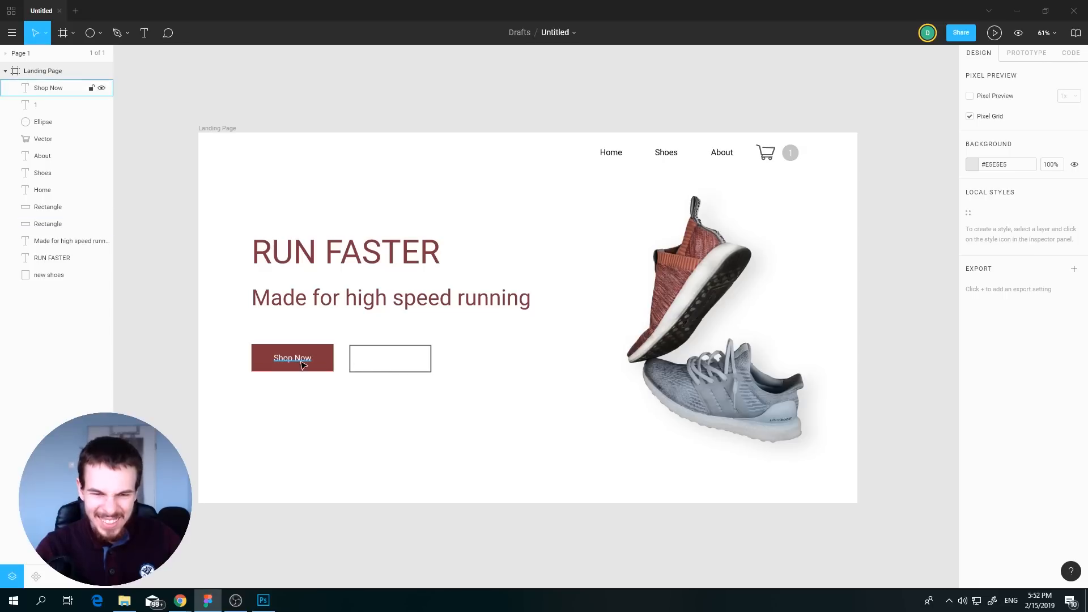
# - Add a text box about 240 × 80 over the outlined second button, reading "Learn More"
pyautogui.click(374, 372)
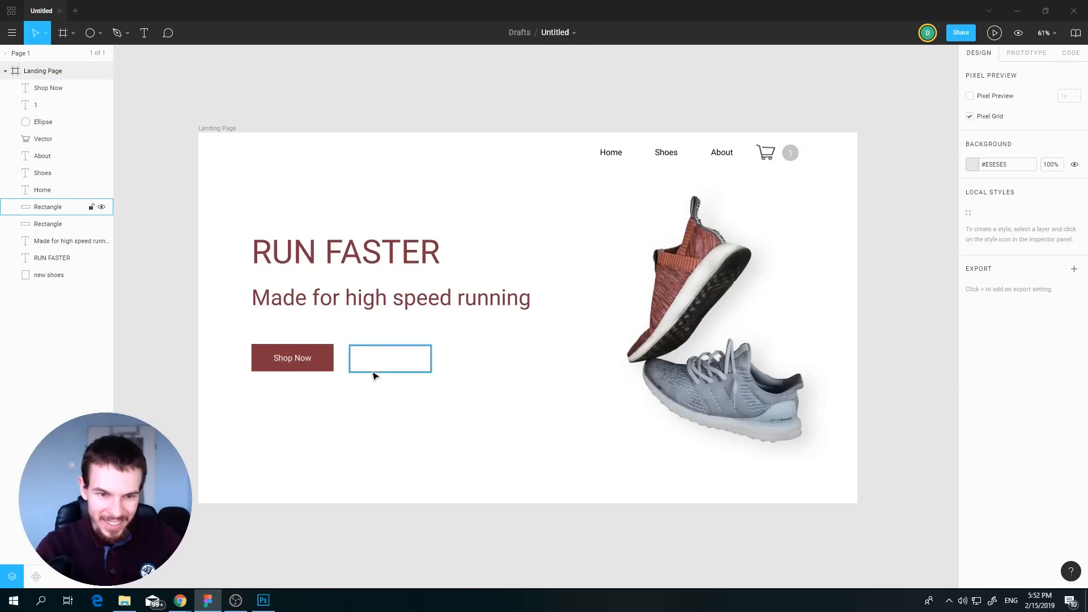
pyautogui.click(144, 33)
pyautogui.moveTo(348, 343); pyautogui.dragTo(432, 372)
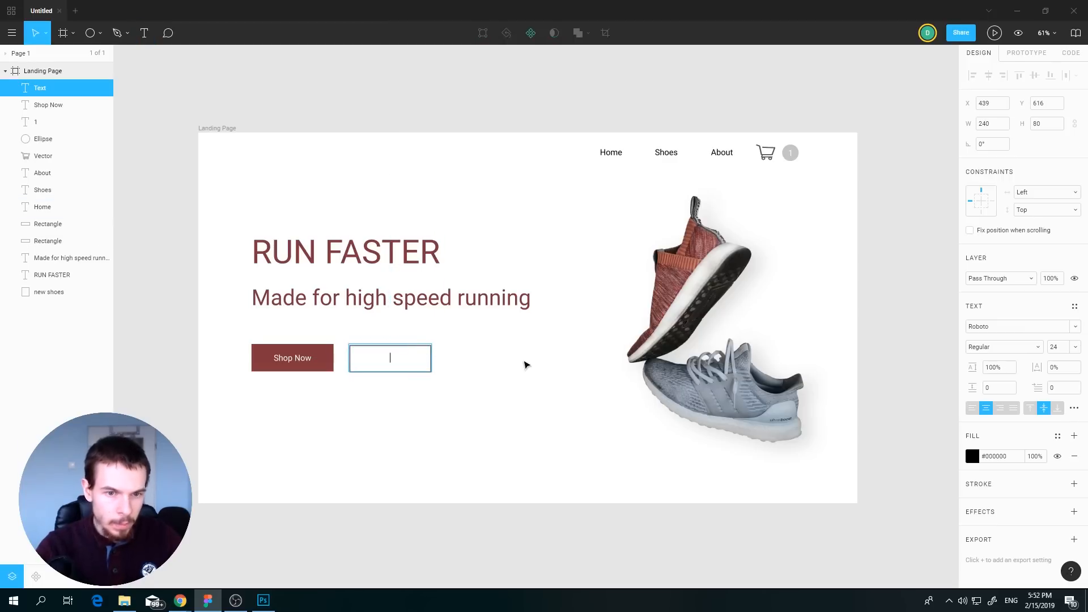
pyautogui.write('Learn More')
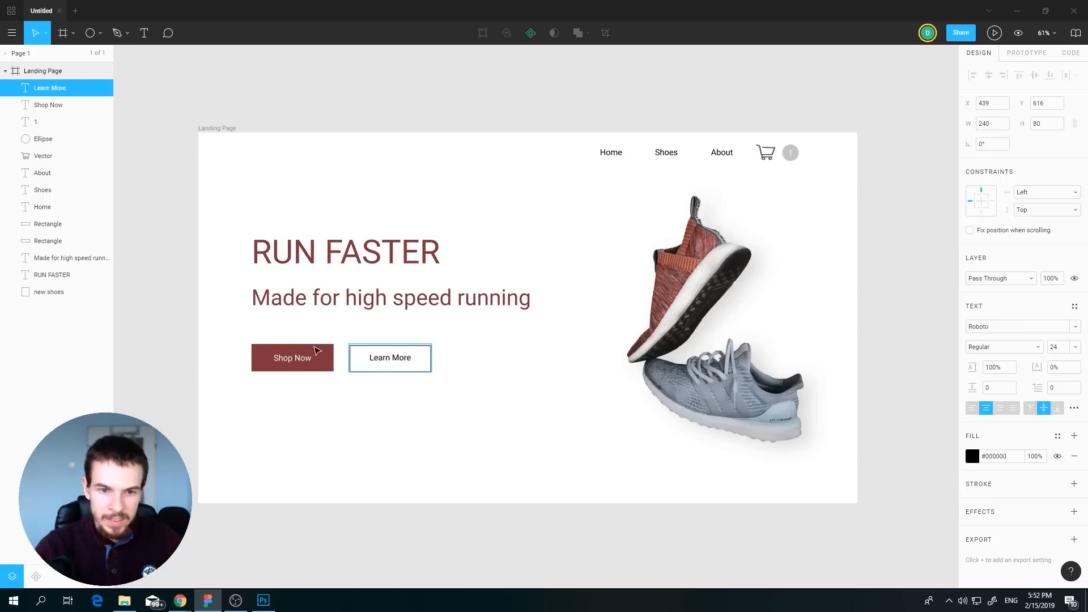
pyautogui.moveTo(413, 359); pyautogui.dragTo(336, 363)
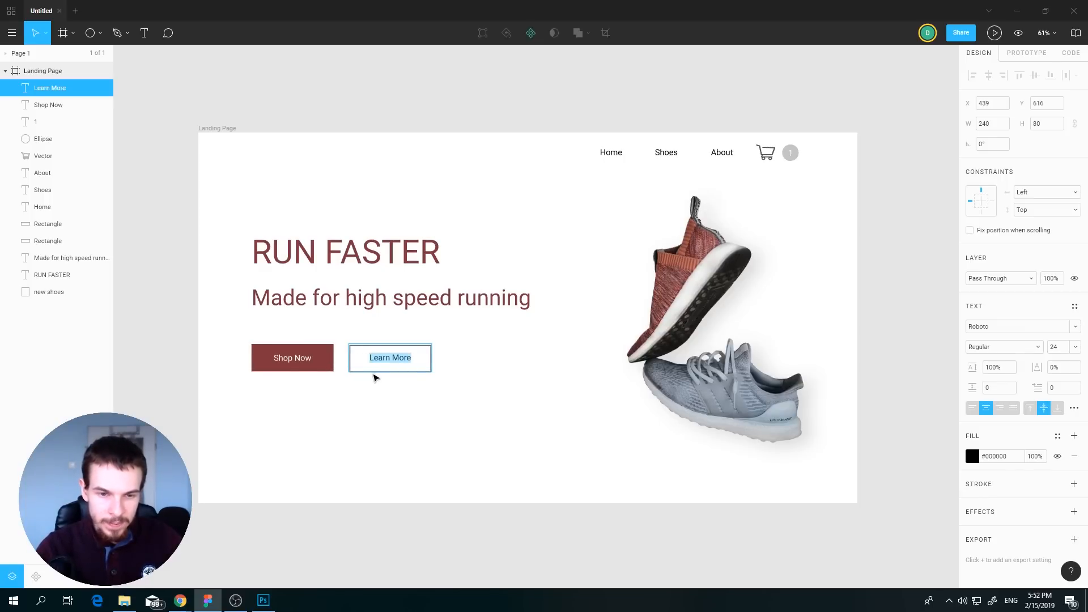
pyautogui.click(390, 391)
pyautogui.click(407, 401)
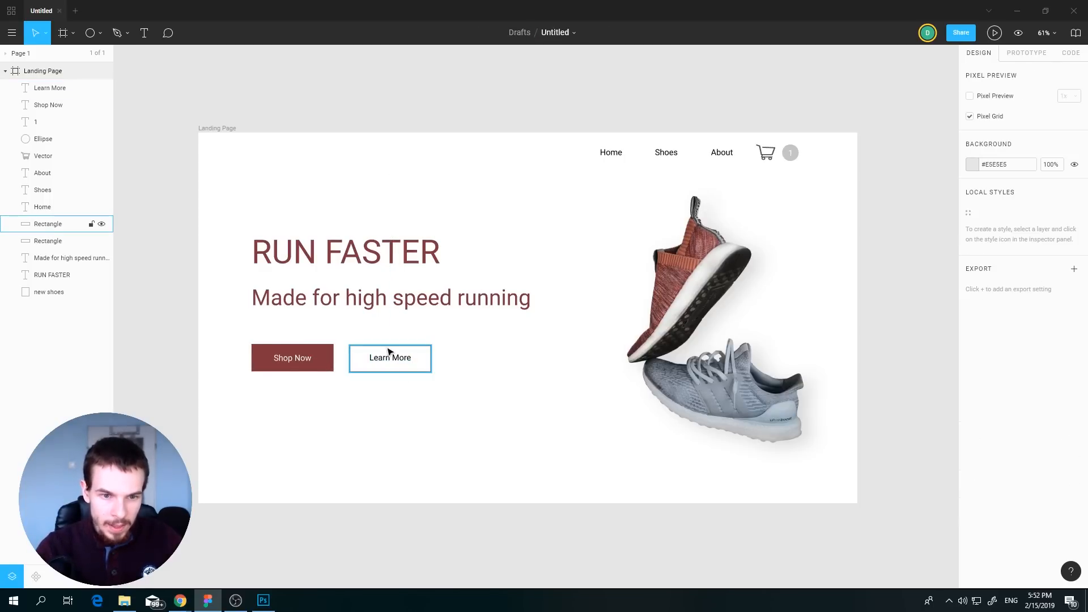
# - Move the "Learn More" text box down to Y 619 so it lines up with the outlined button rectangle
pyautogui.click(387, 347)
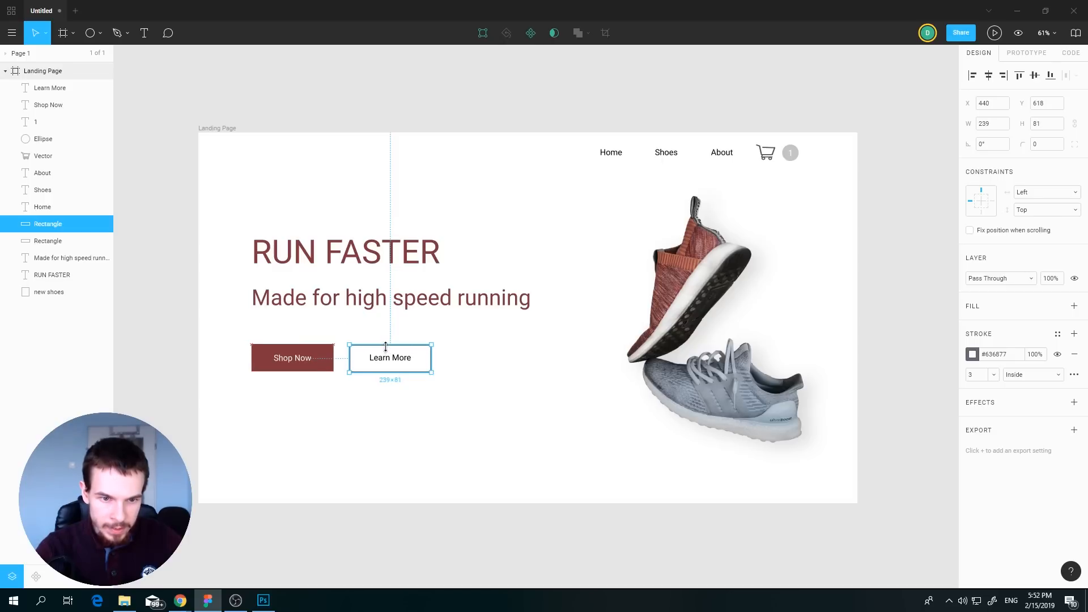
pyautogui.click(476, 416)
pyautogui.click(403, 359)
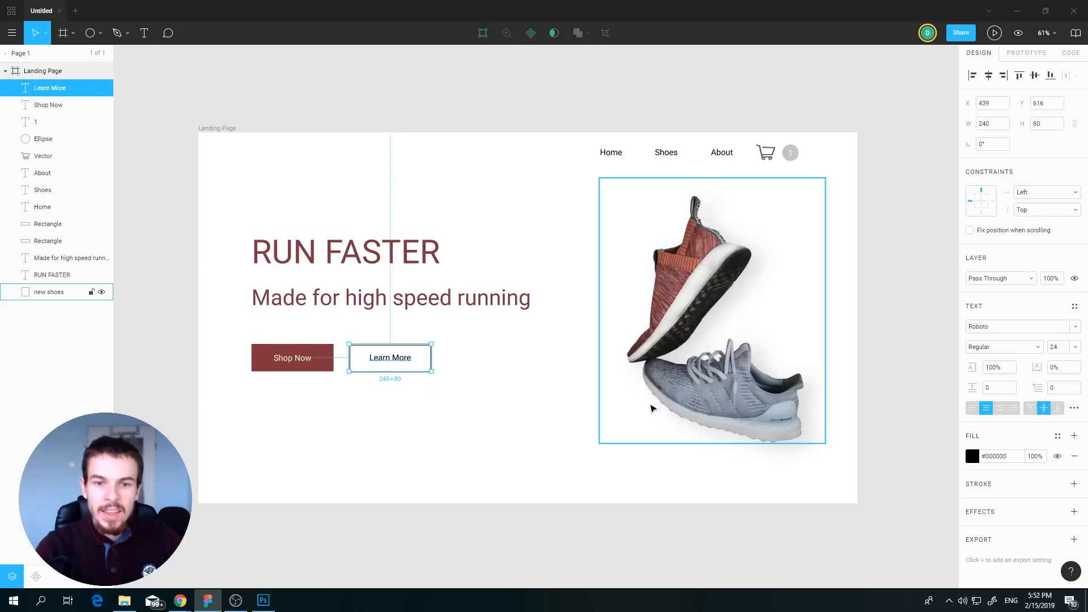
pyautogui.scroll(5, 415, 415)
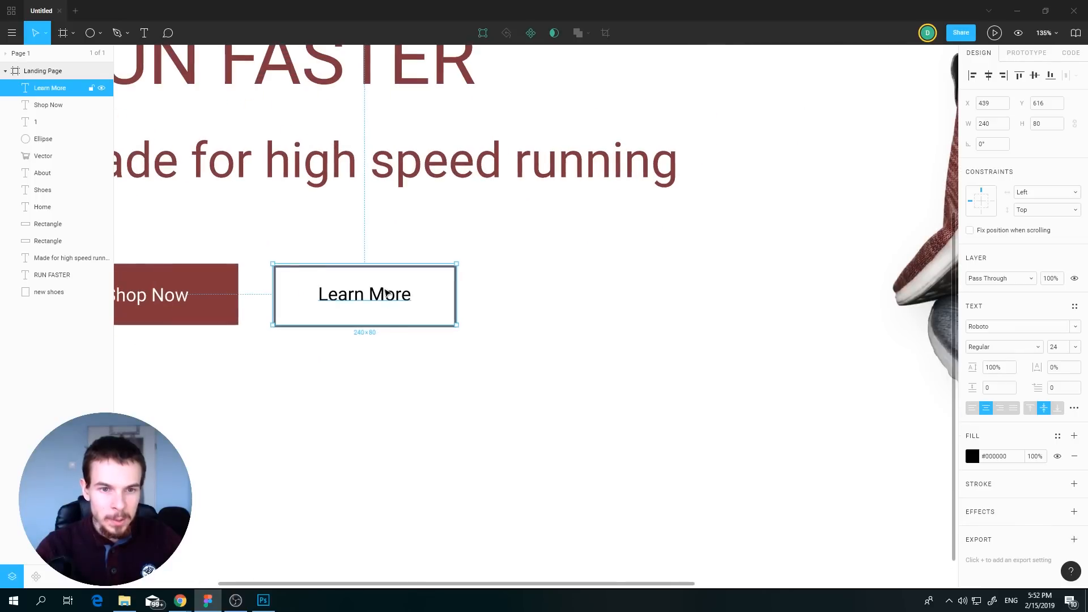
pyautogui.moveTo(365, 300); pyautogui.dragTo(364, 303)
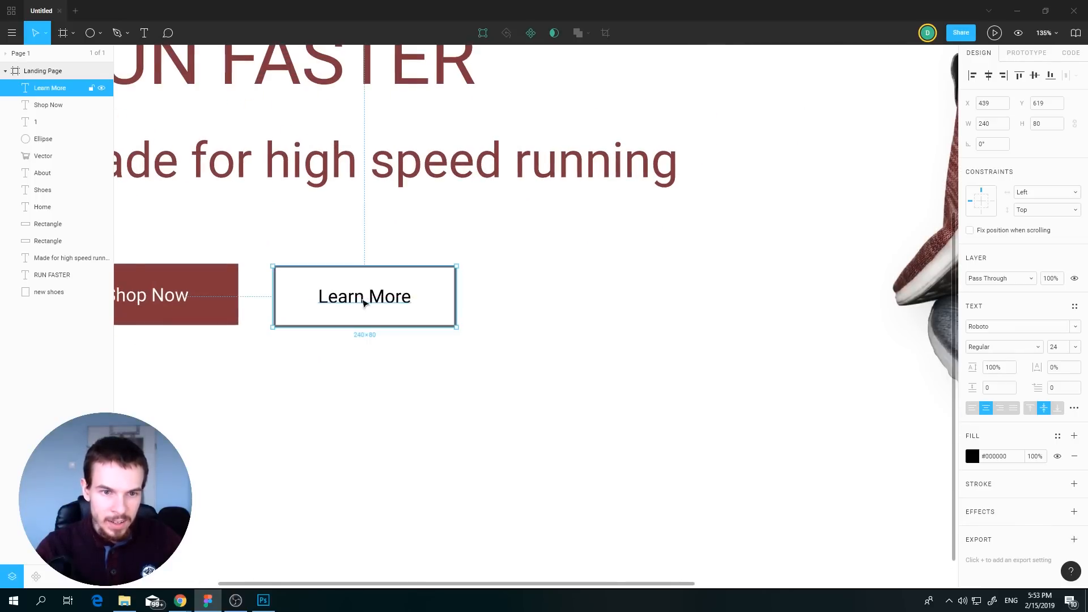
pyautogui.click(464, 311)
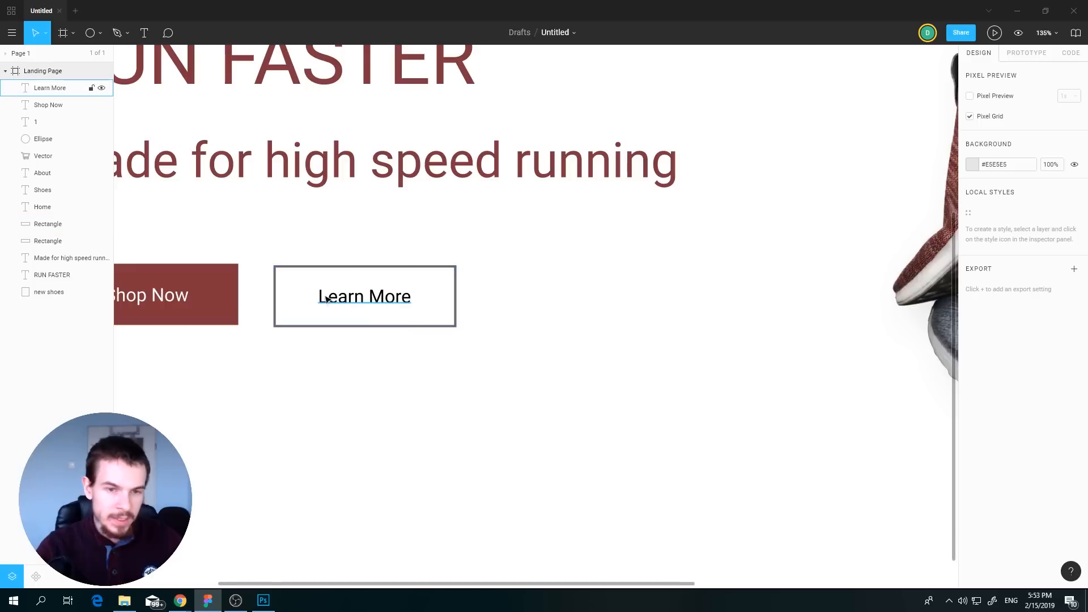
# - Give the "Learn More" text the button outline's colour, #636877, sampled with the eyedropper, and clear the selection
pyautogui.click(343, 302)
pyautogui.press('i')
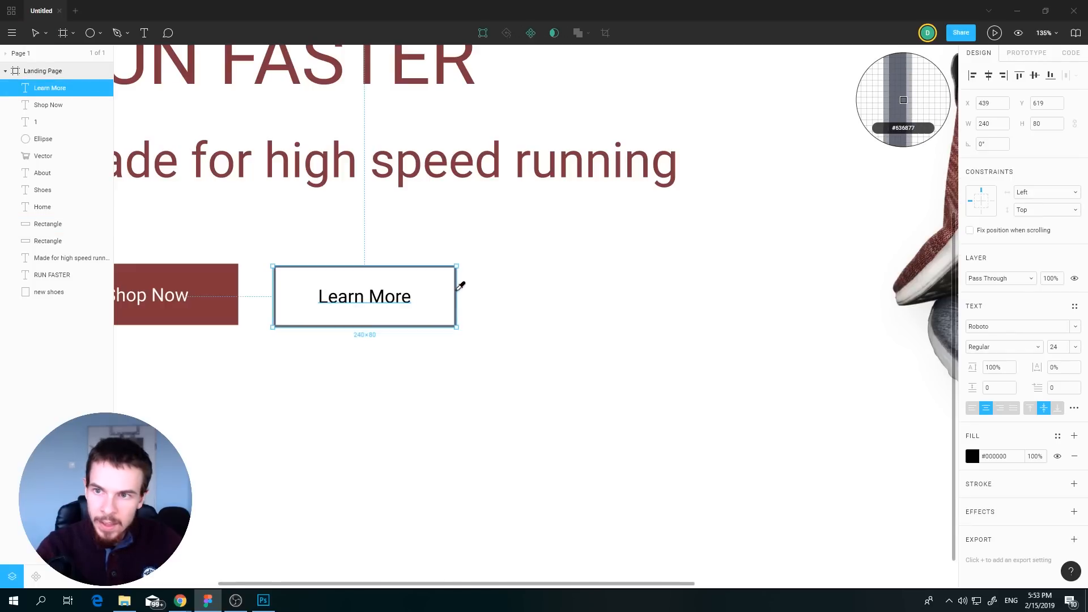
pyautogui.click(459, 285)
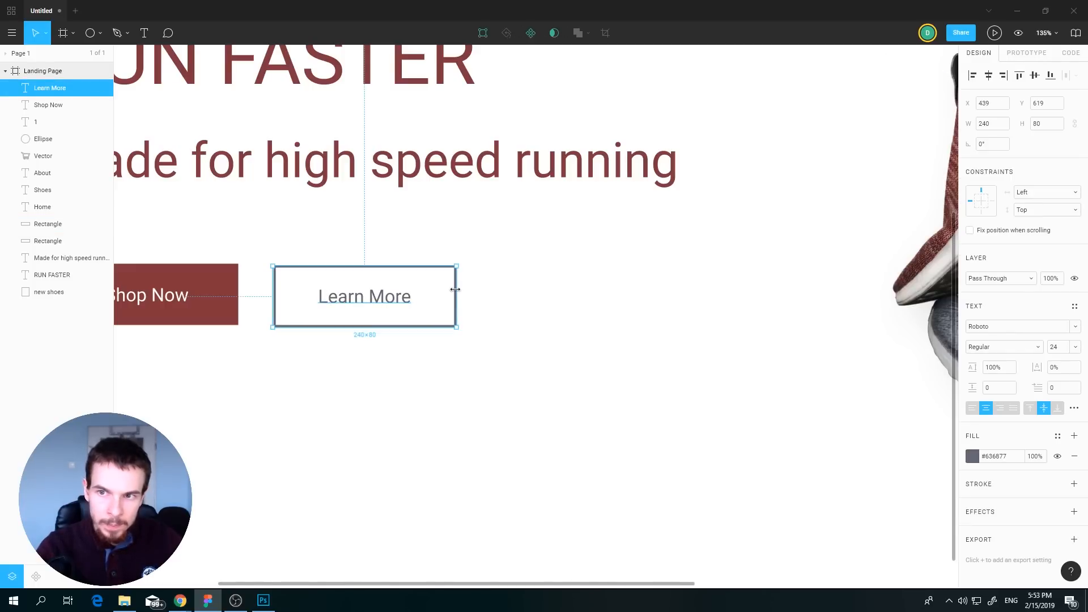
pyautogui.click(562, 352)
# - Recolour the Home, Shoes and About navigation links with the "Learn More" button's grey, #636877, using the eyedropper
pyautogui.scroll(-3, 650, 164)
pyautogui.moveTo(605, 161); pyautogui.dragTo(391, 357)
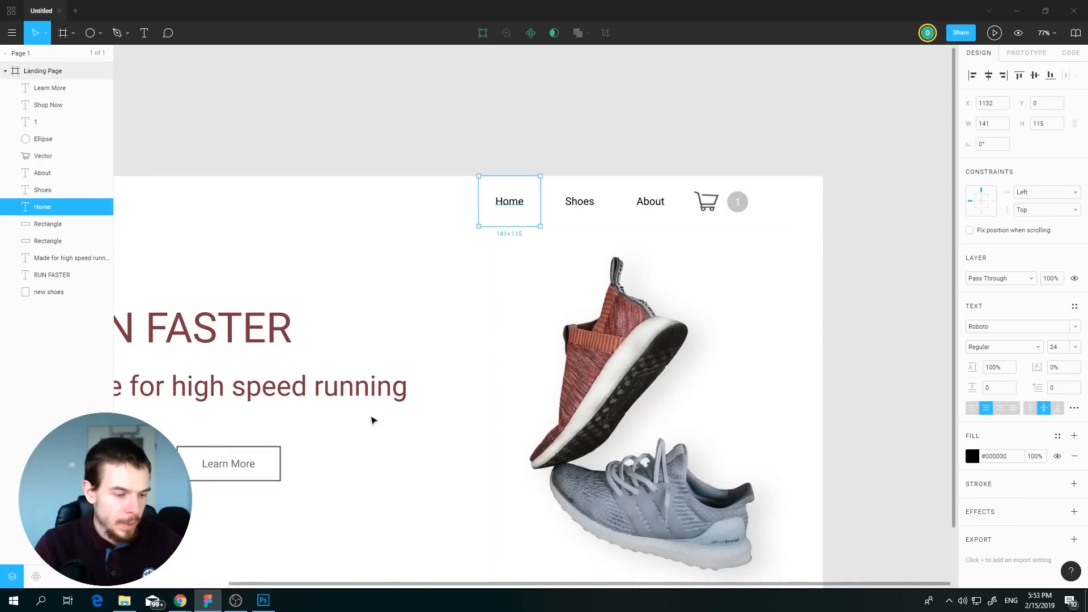
pyautogui.press('i')
pyautogui.click(284, 447)
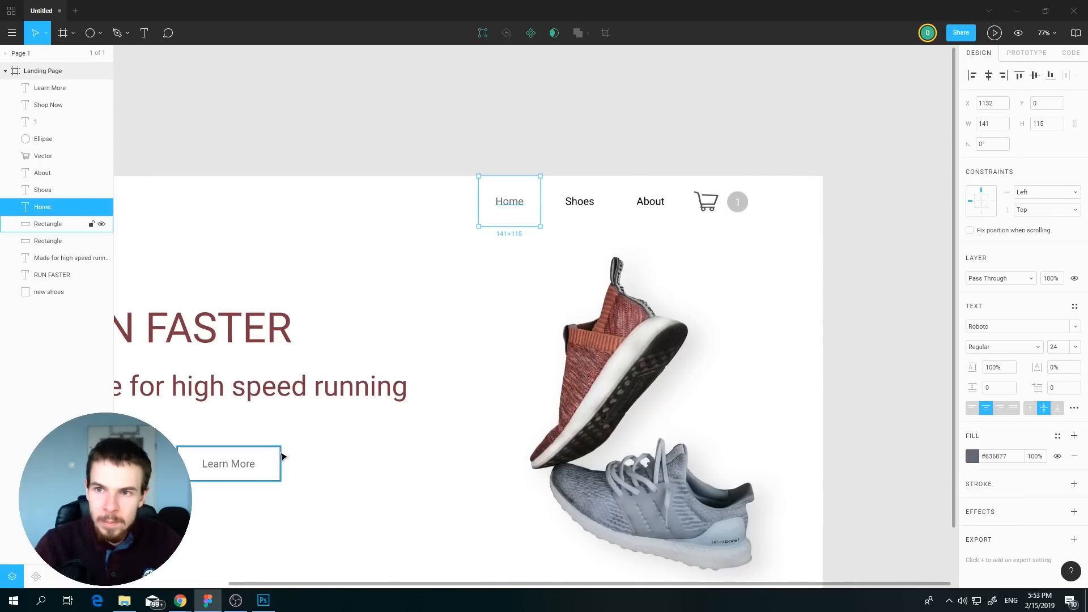
pyautogui.click(575, 204)
pyautogui.press('i')
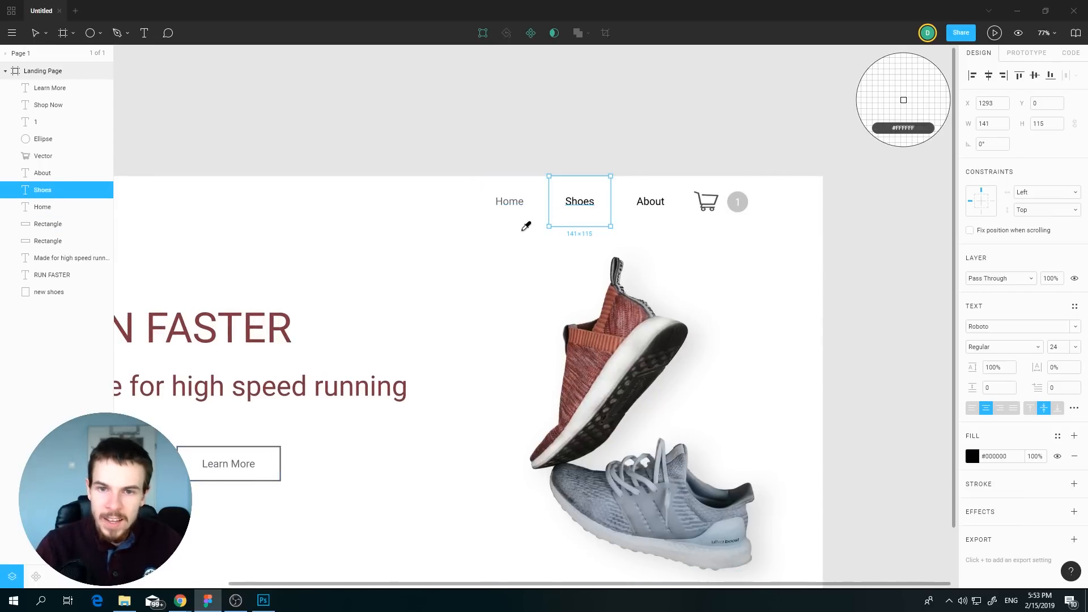
pyautogui.click(518, 200)
pyautogui.click(642, 208)
pyautogui.press('i')
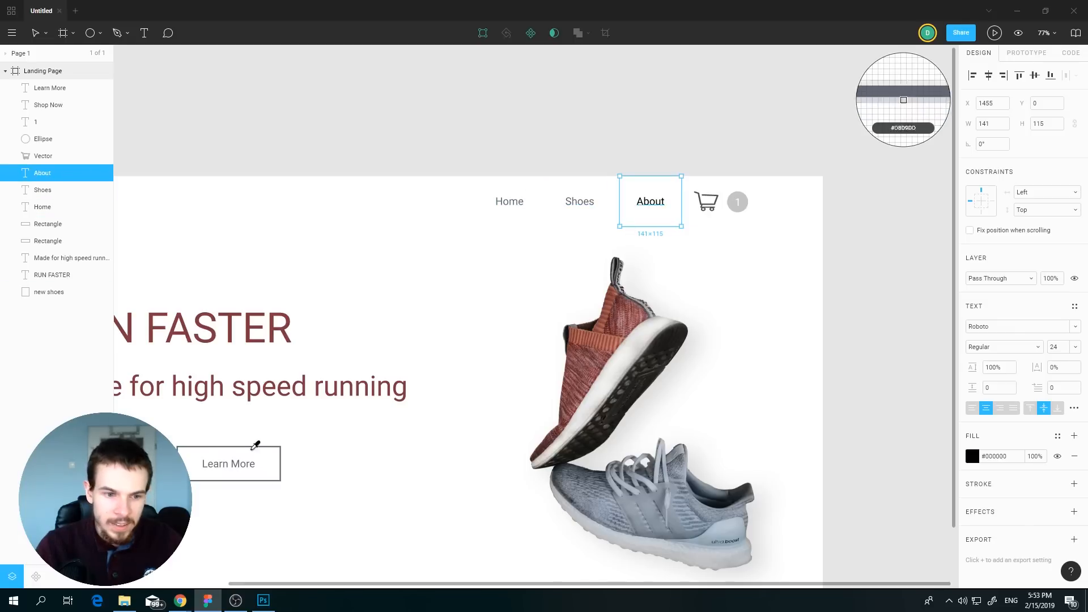
pyautogui.click(207, 462)
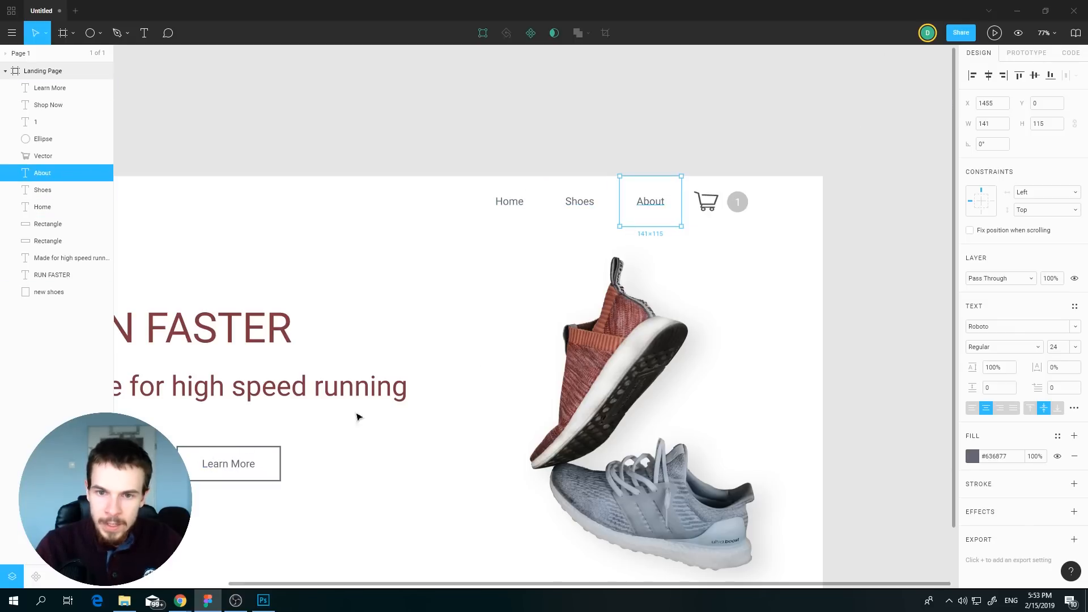
# - Recolour the shopping cart icon with the "Learn More" button outline's grey, #636877, using the eyedropper
pyautogui.click(705, 202)
pyautogui.press('i')
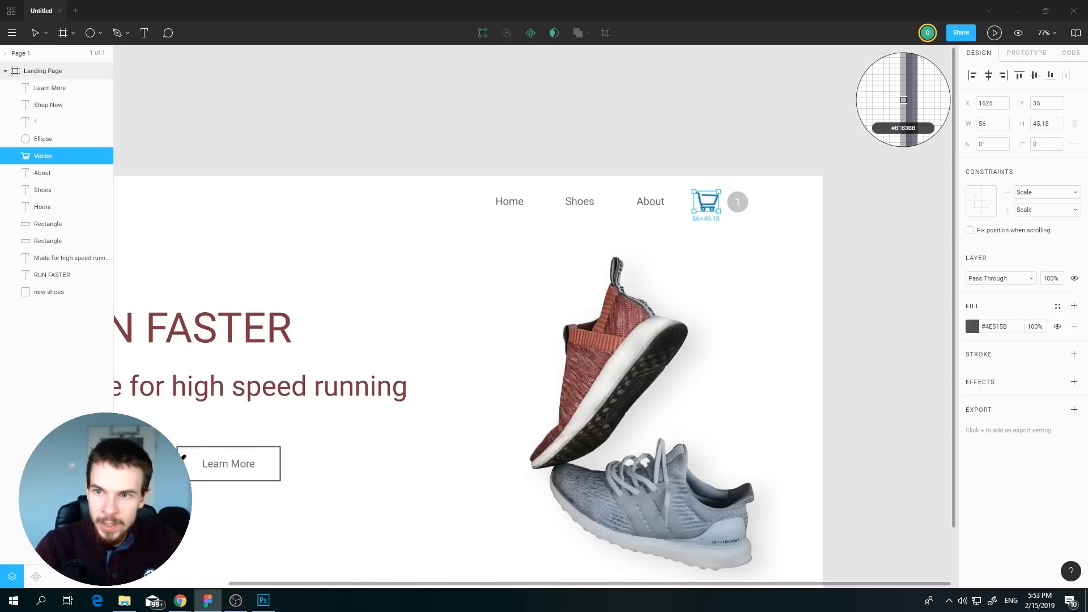
pyautogui.click(178, 463)
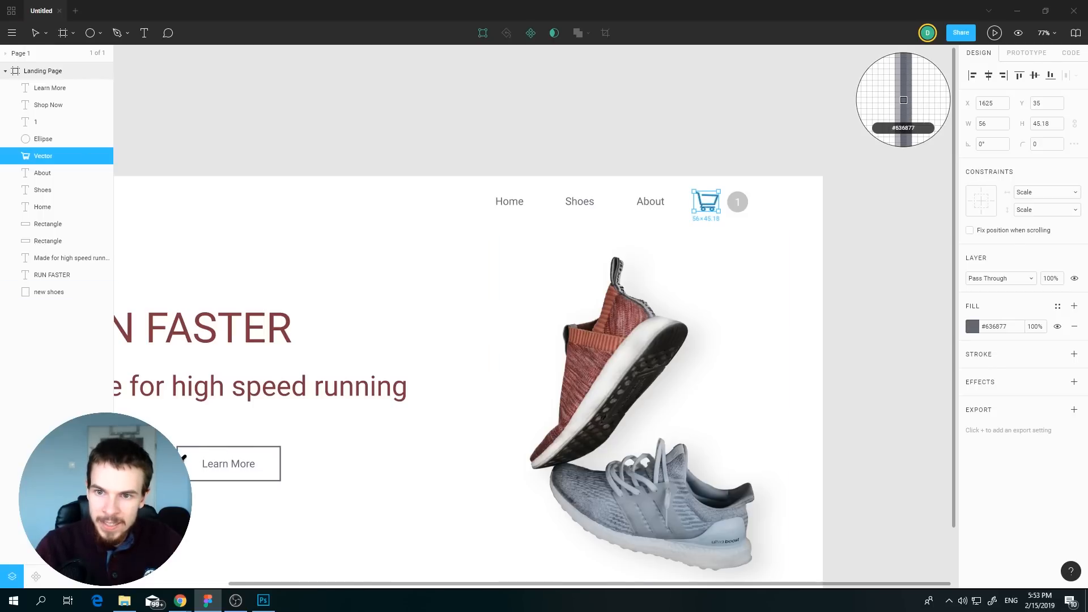
# - Fill the circle behind the cart's "1" with the grey sampled from the "Learn More" button outline, and clear the selection
pyautogui.click(738, 210)
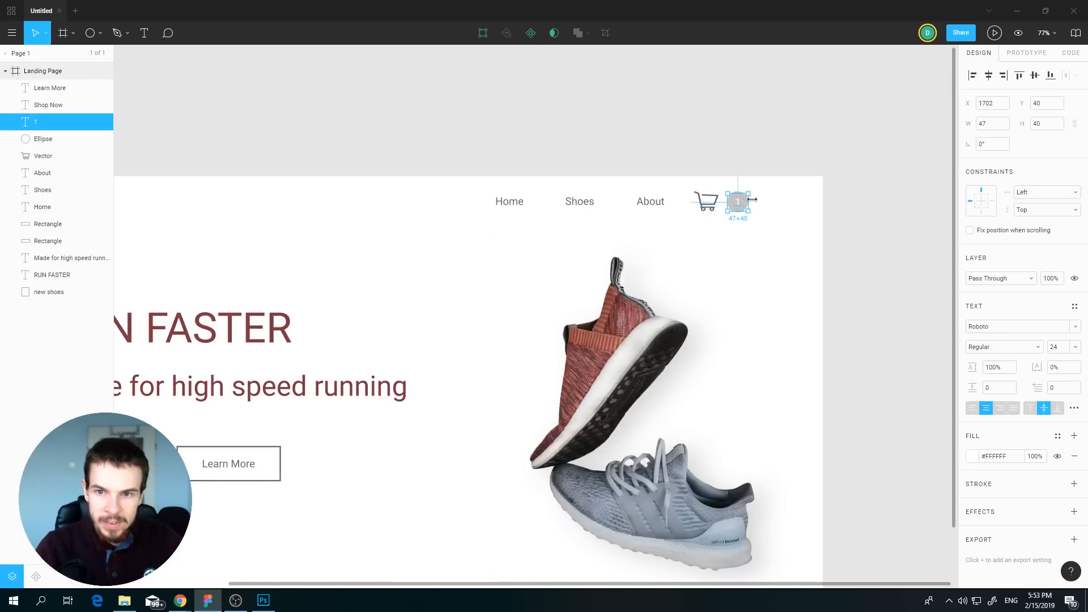
pyautogui.click(51, 138)
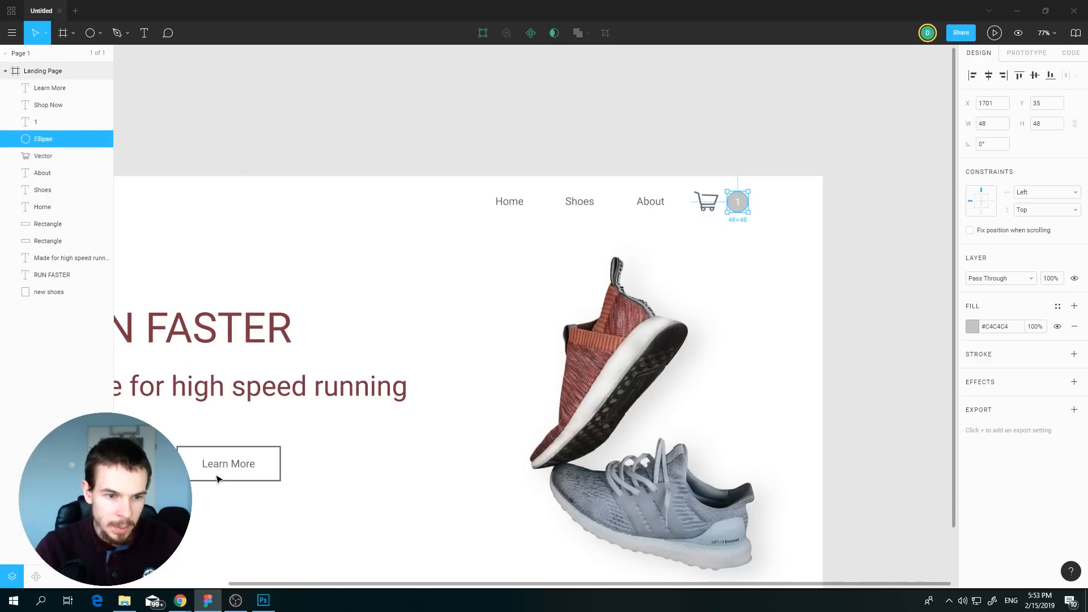
pyautogui.press('i')
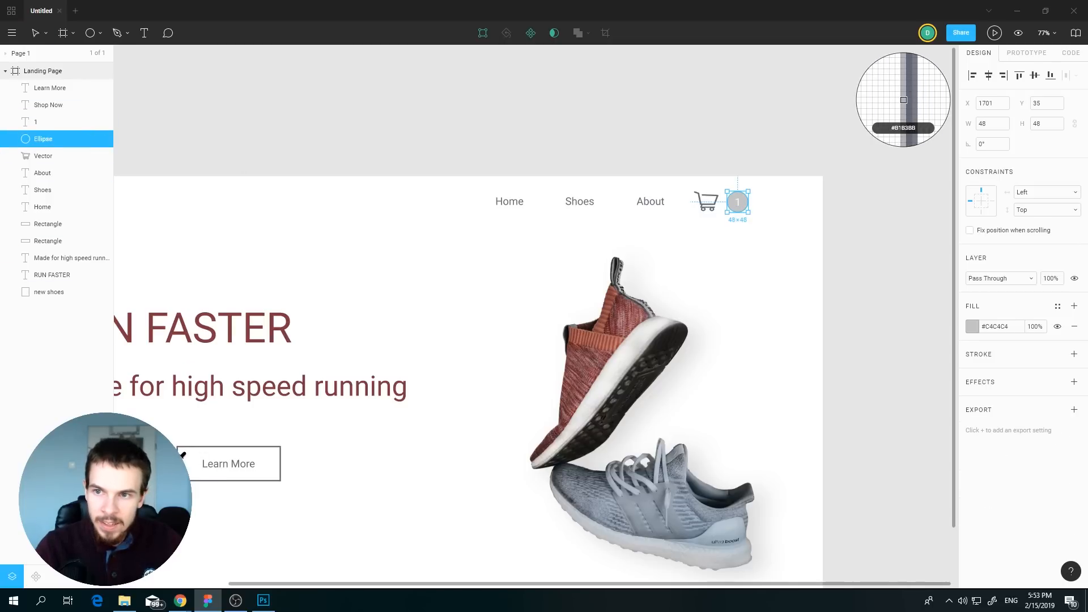
pyautogui.click(181, 455)
pyautogui.click(878, 312)
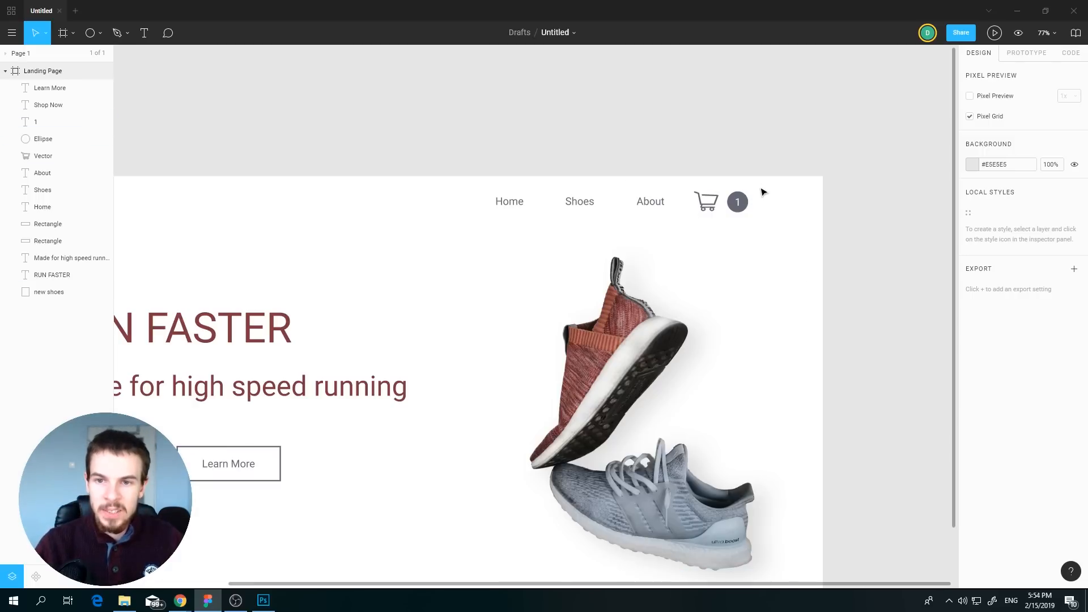
# - Group the cart icon with its circle and "1" label, and name the group "Checkout"
pyautogui.moveTo(763, 193); pyautogui.dragTo(715, 218)
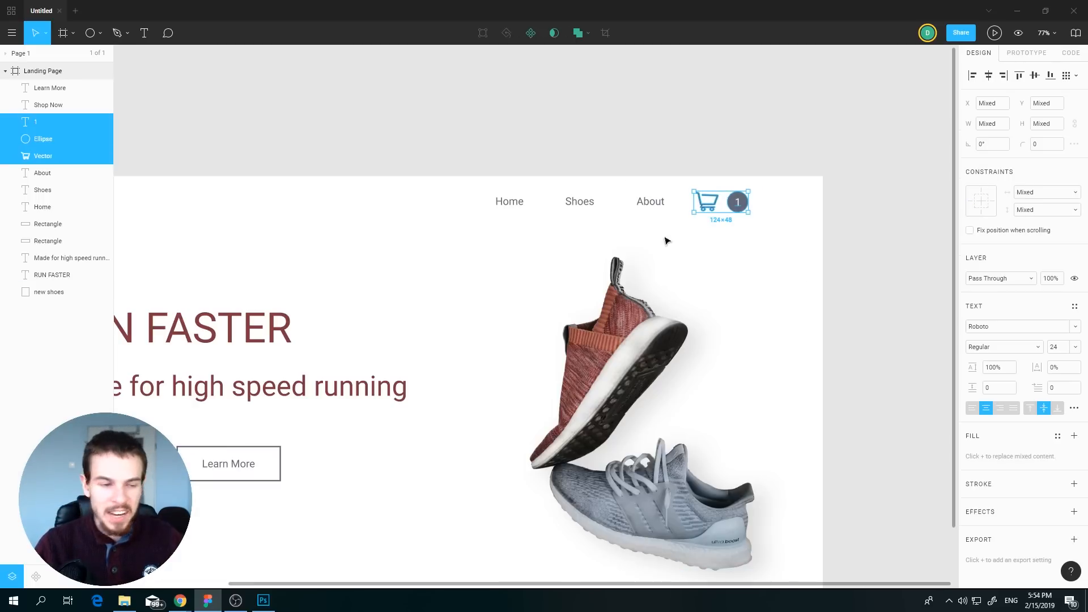
pyautogui.hotkey('ctrl', 'g')
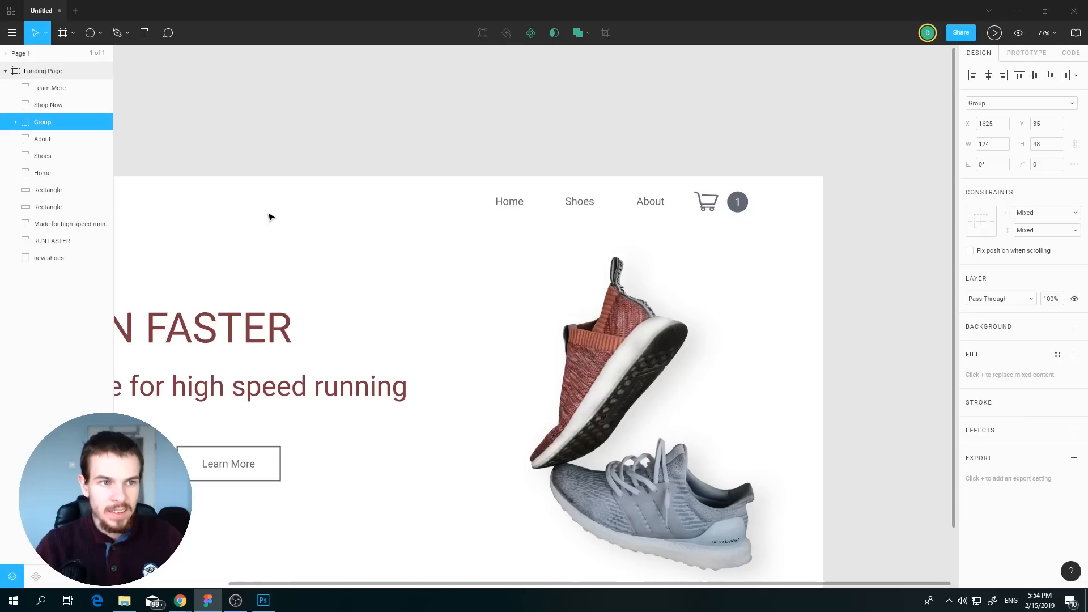
pyautogui.doubleClick(45, 122)
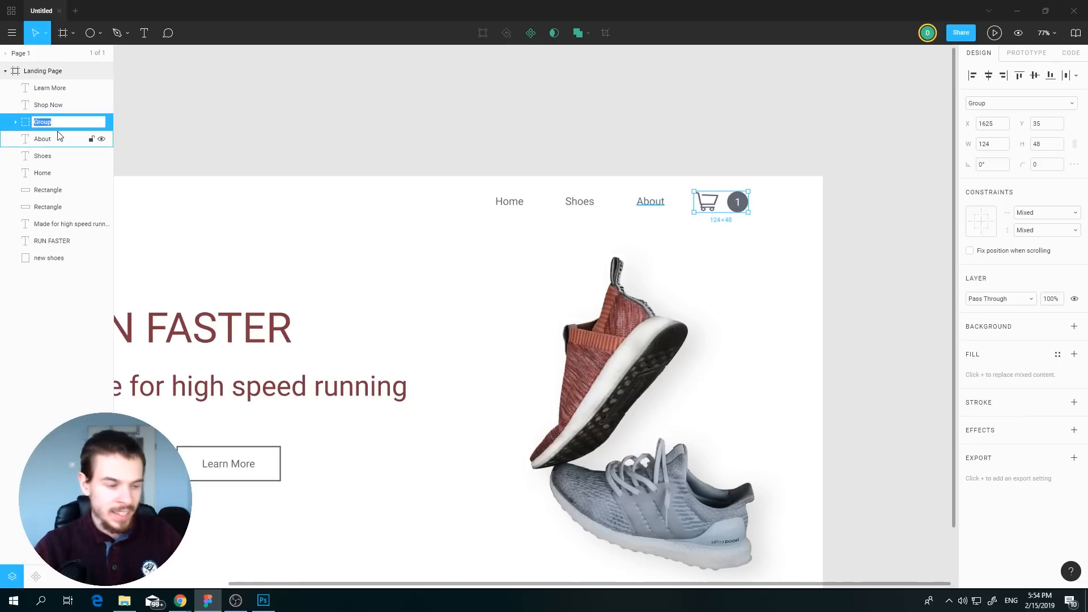
pyautogui.write('Checkout')
pyautogui.press('Return')
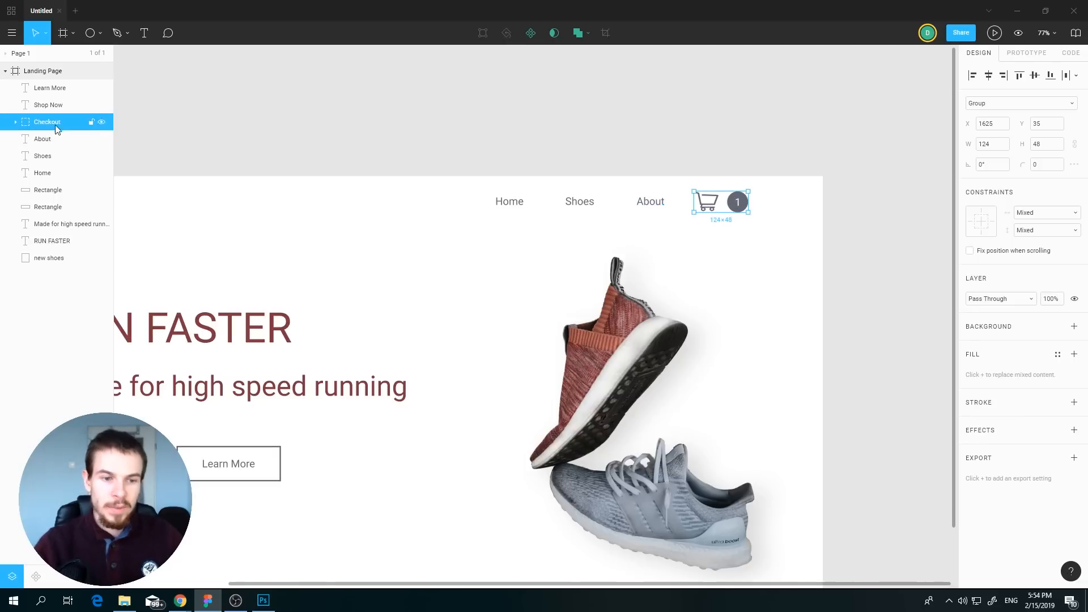
# - Set the Landing Page frame's background colour to #D9D9D9 and clear the selection
pyautogui.moveTo(370, 389); pyautogui.dragTo(435, 352)
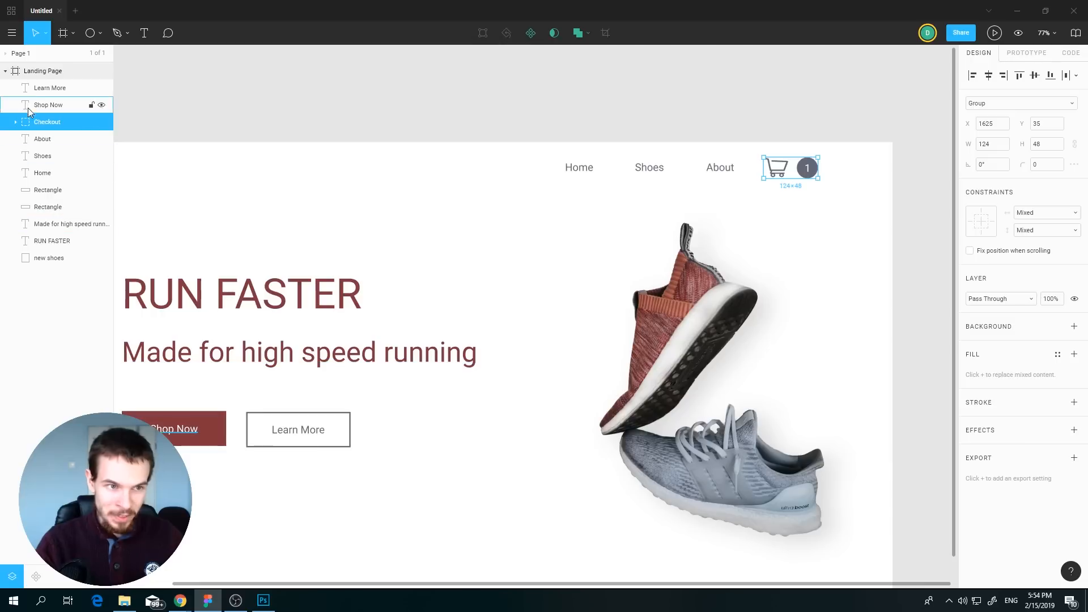
pyautogui.moveTo(463, 409); pyautogui.dragTo(479, 384)
pyautogui.scroll(-1, 505, 375)
pyautogui.scroll(-1, 518, 331)
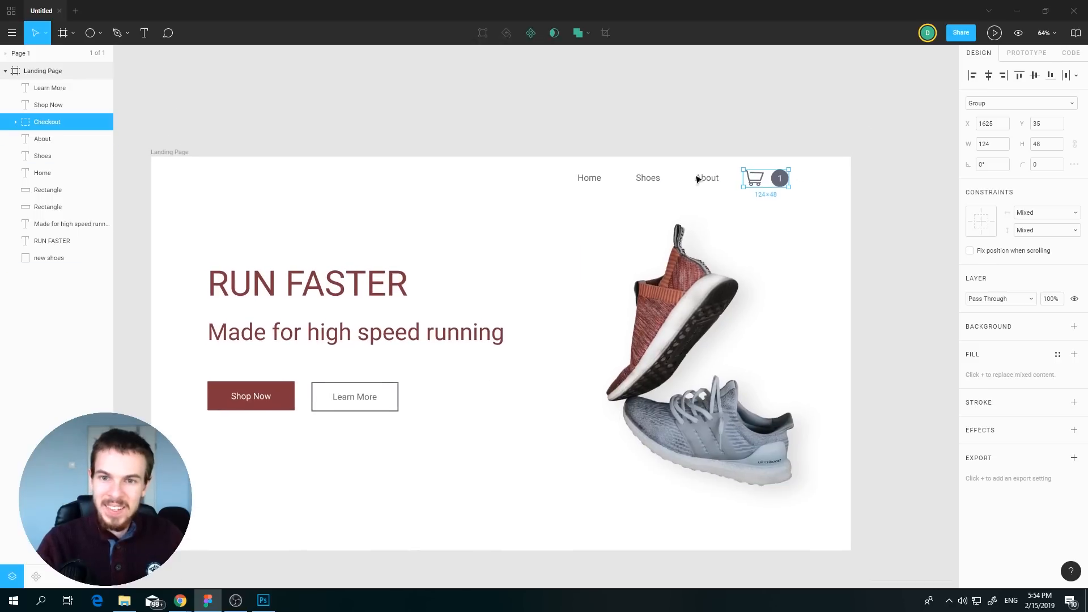
pyautogui.moveTo(478, 441); pyautogui.dragTo(483, 401)
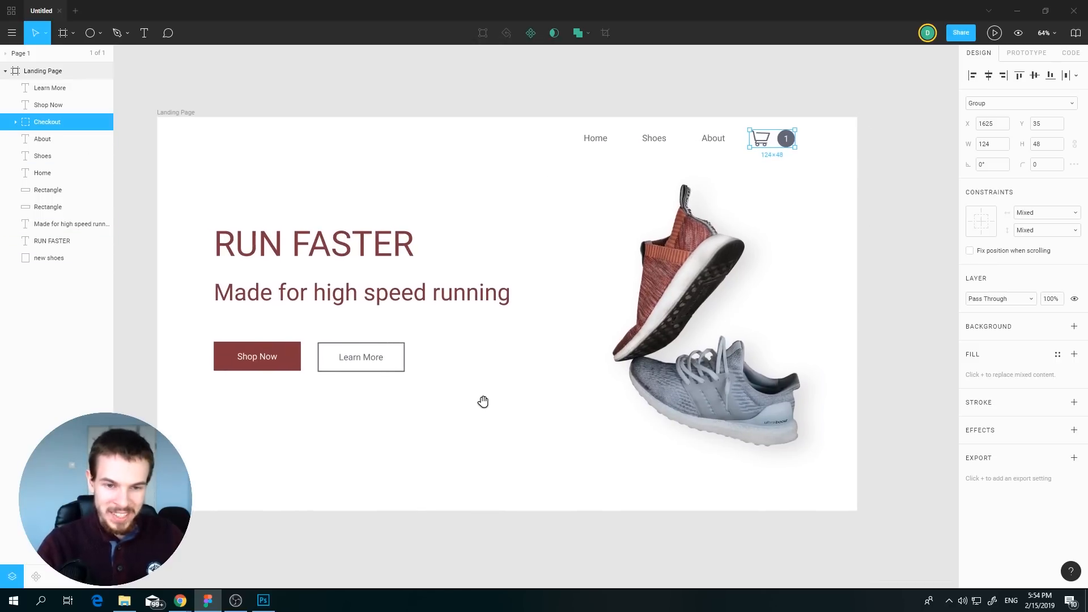
pyautogui.scroll(-1, 483, 401)
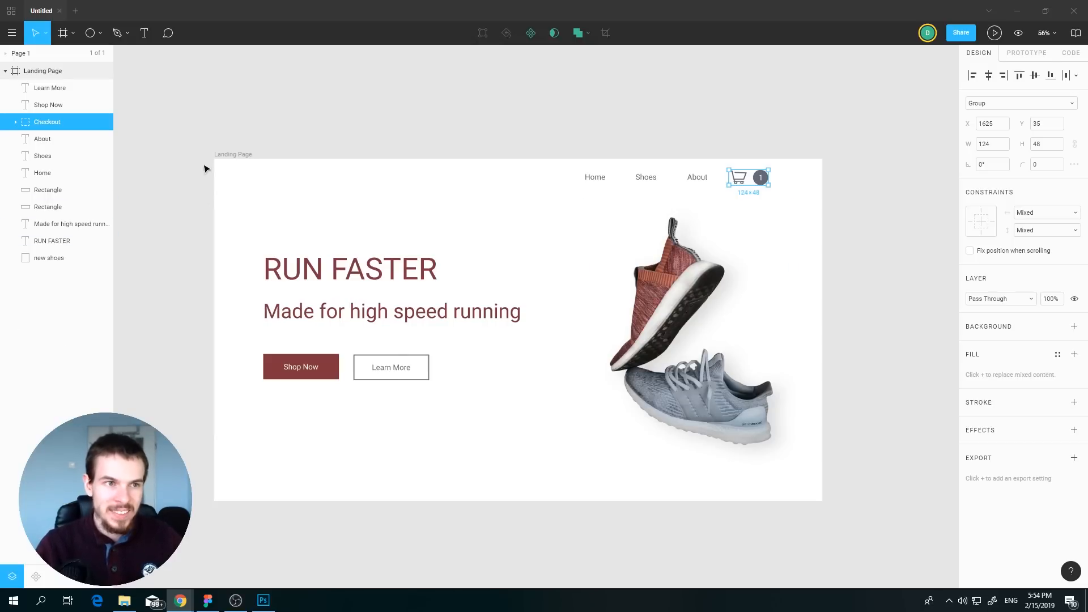
pyautogui.click(48, 71)
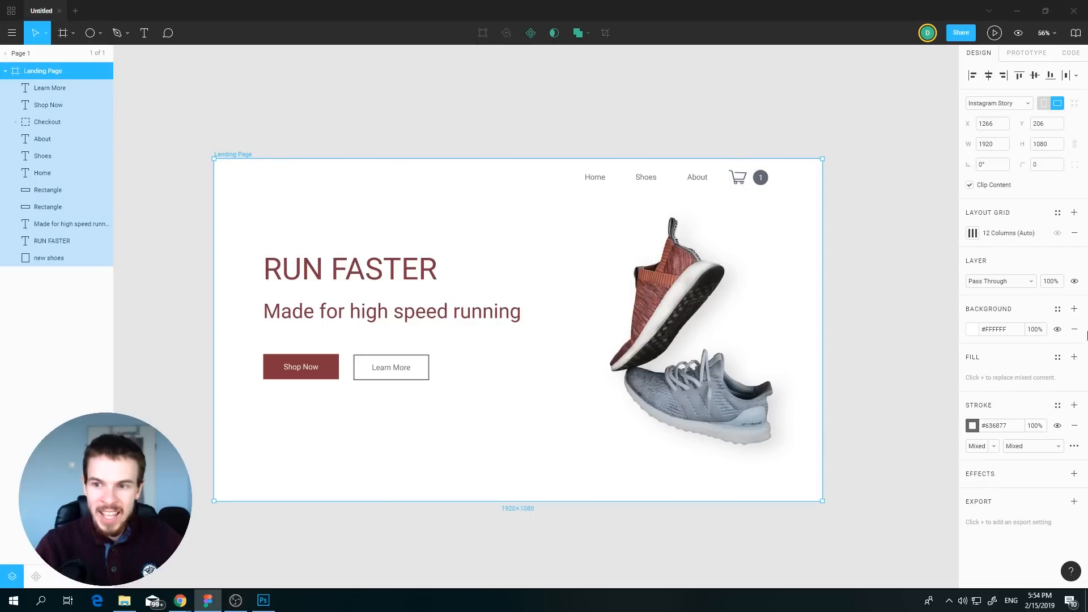
pyautogui.click(1018, 329)
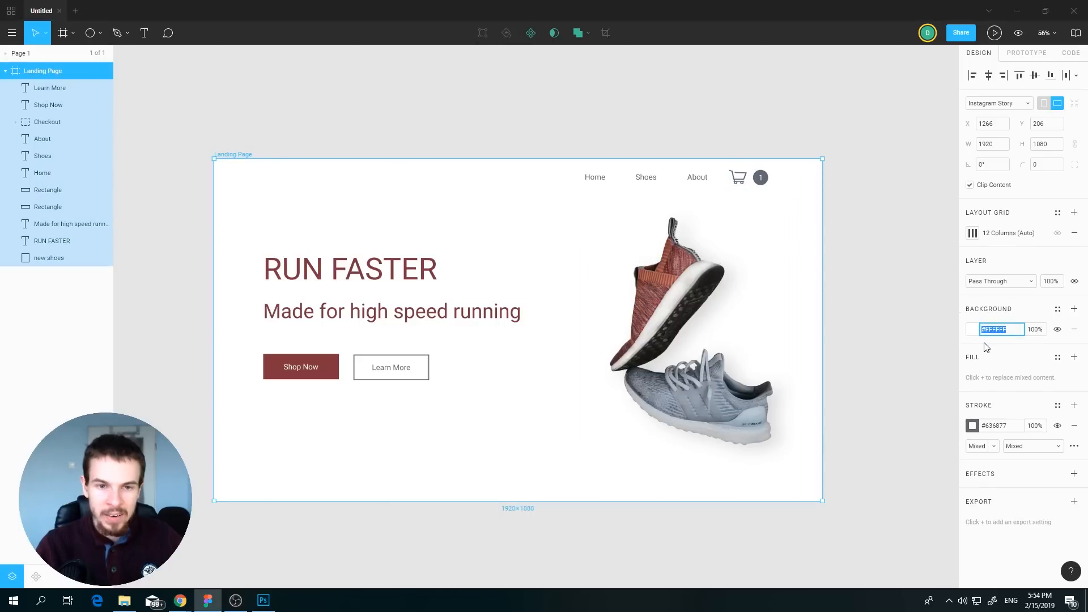
pyautogui.write('#D9D9D9')
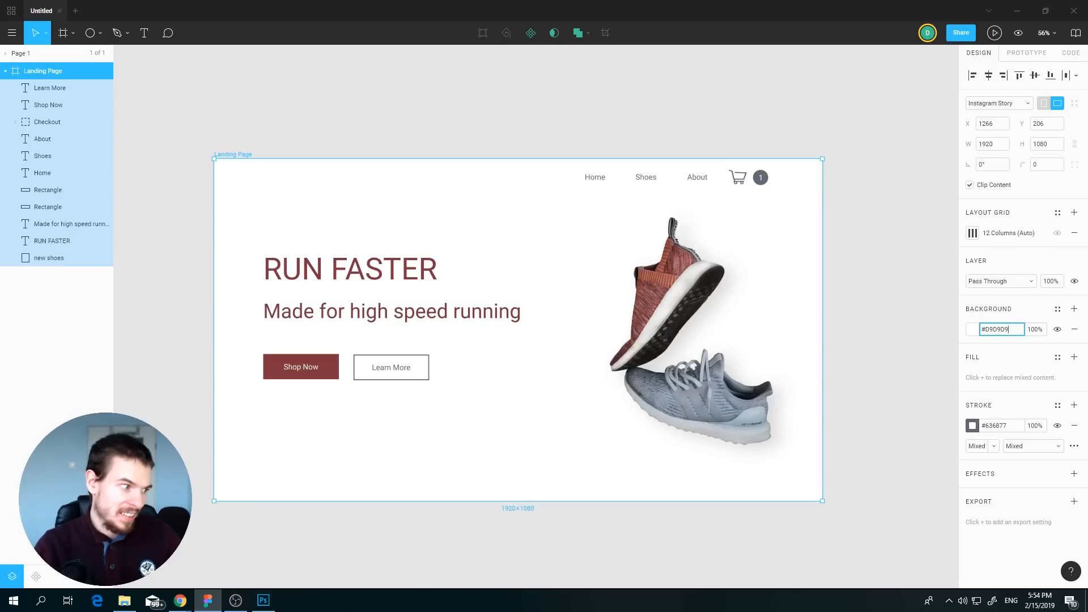
pyautogui.press('Return')
pyautogui.click(517, 533)
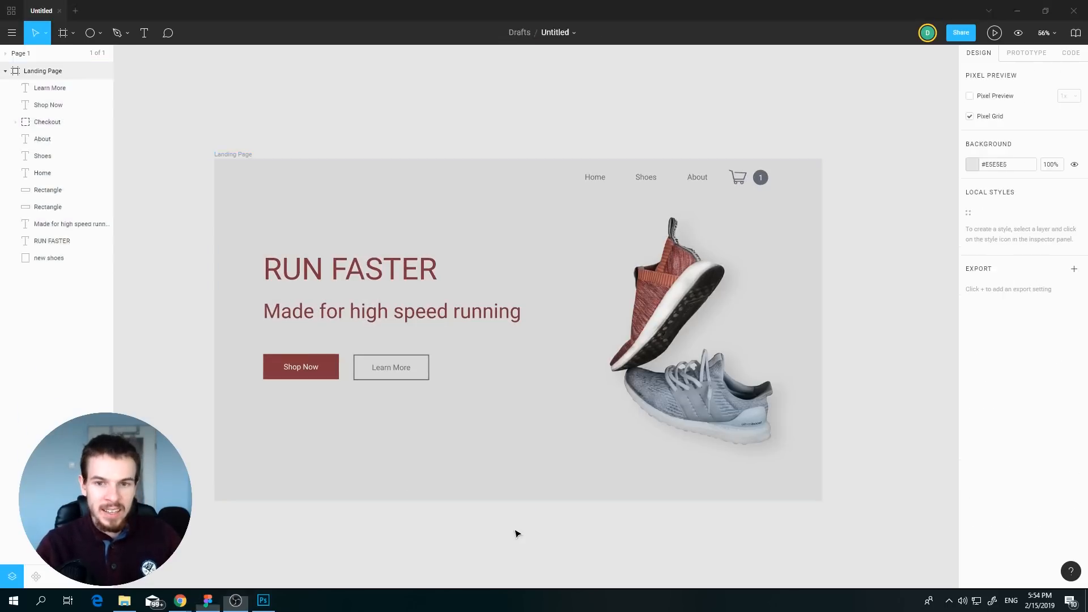
pyautogui.hotkey('alt', 'Tab')
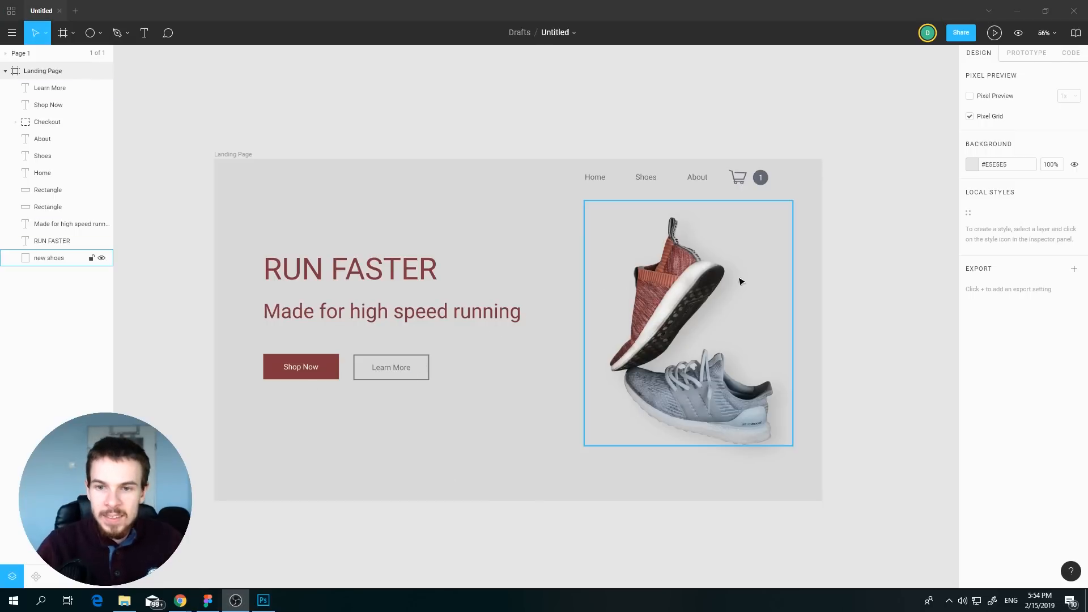
pyautogui.click(642, 492)
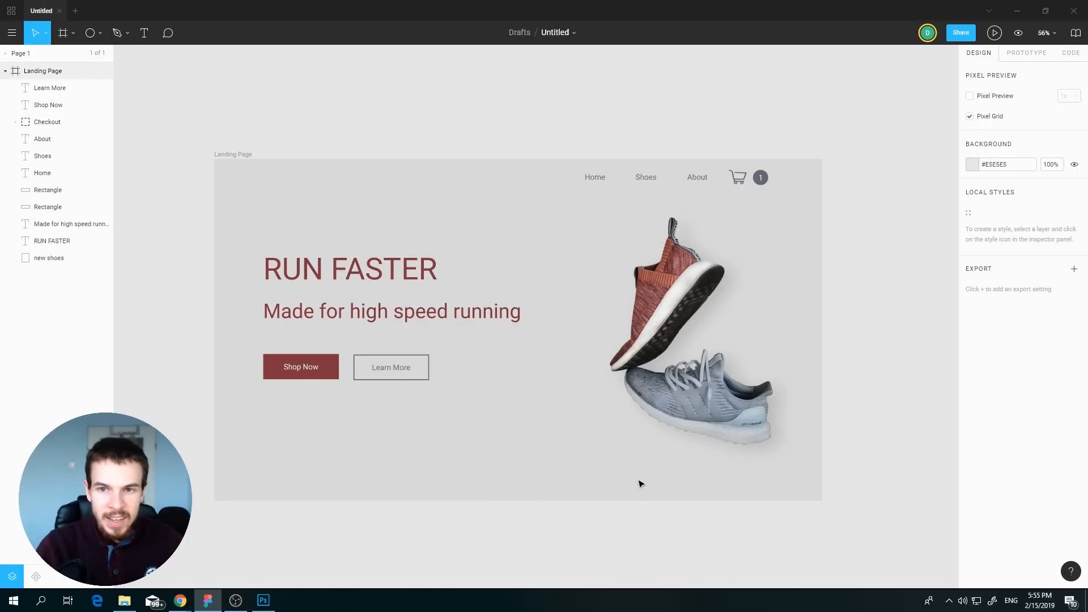
pyautogui.moveTo(534, 383); pyautogui.dragTo(540, 378)
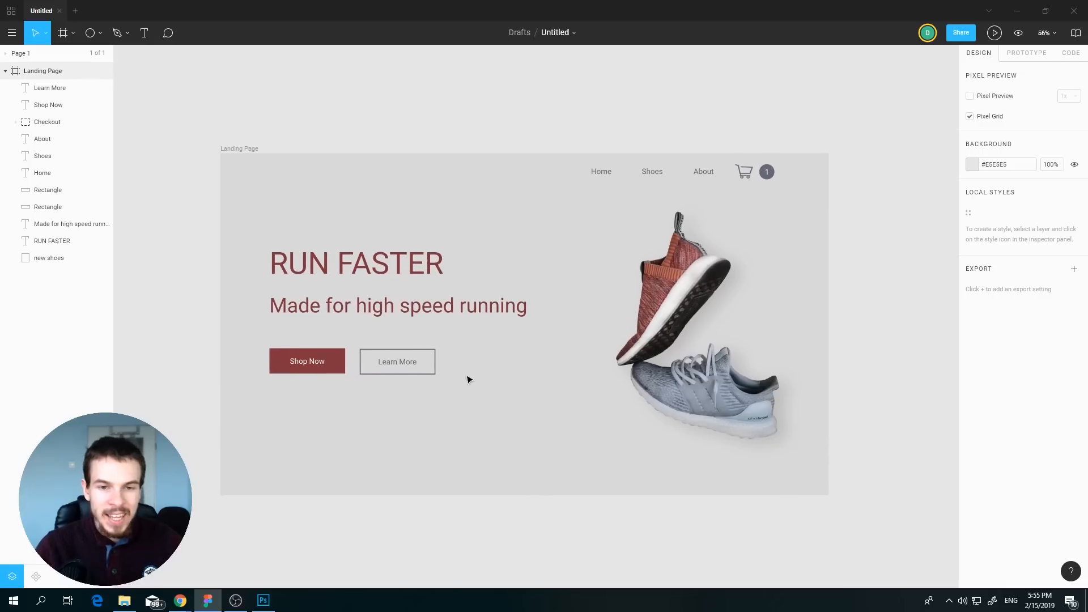
pyautogui.click(426, 270)
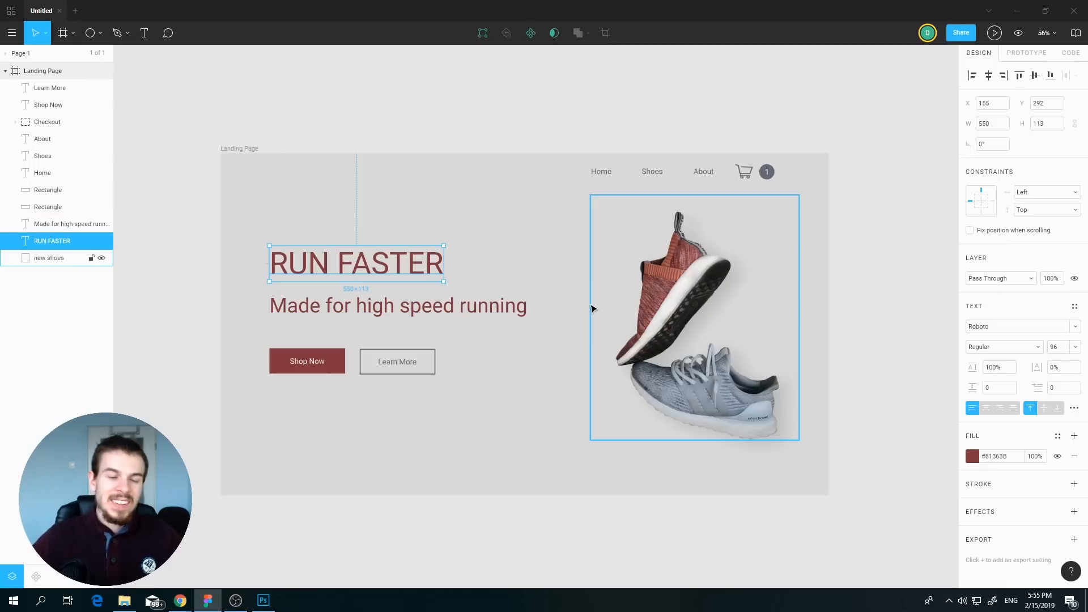
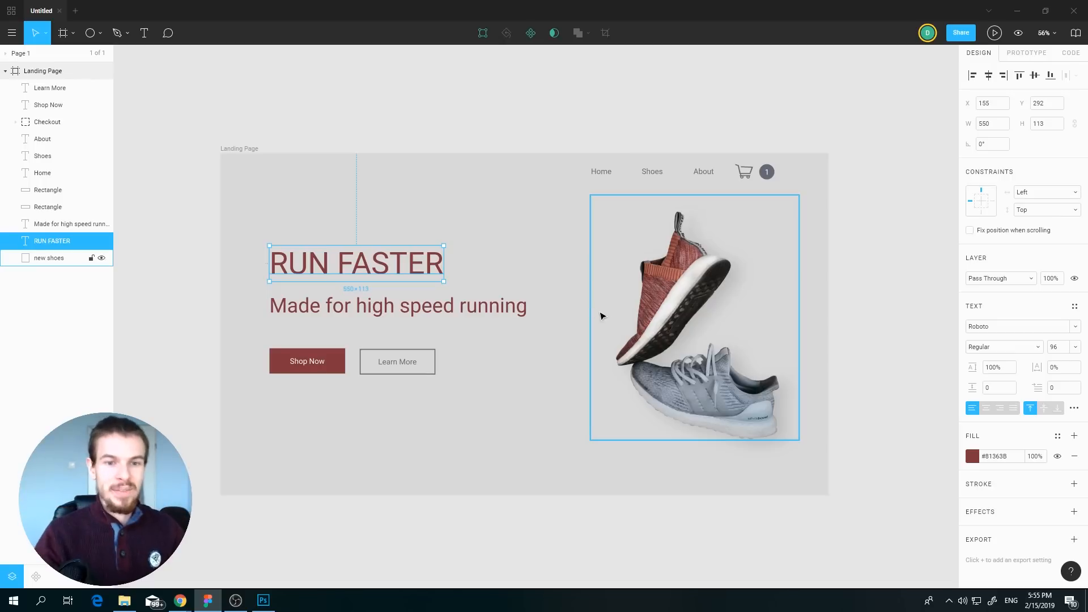
# - Try the Montserrat font on the "Made for high speed running" tagline, and undo the change
pyautogui.click(482, 309)
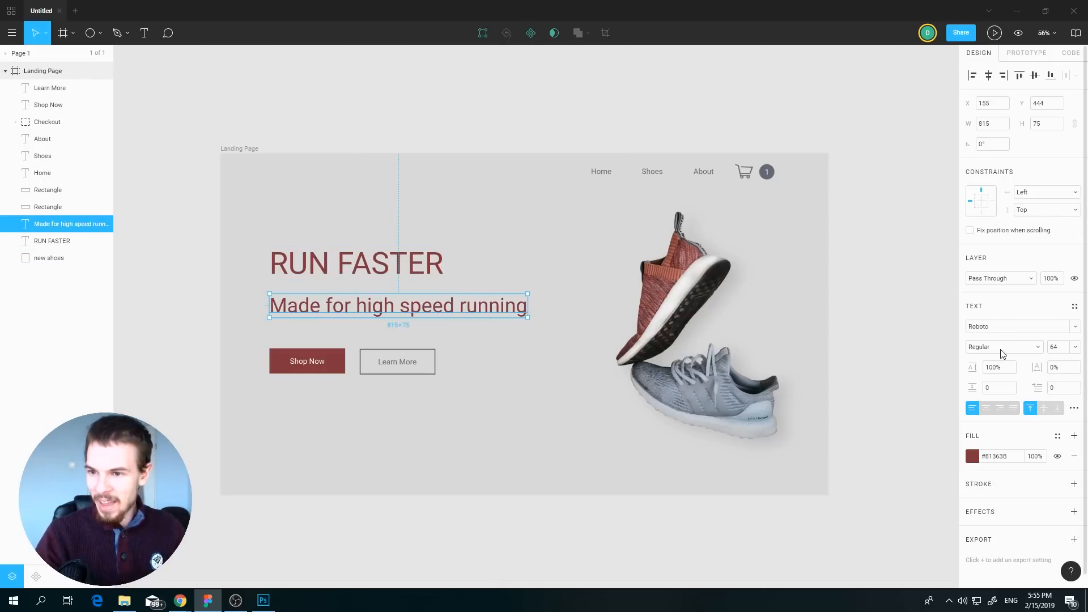
pyautogui.click(998, 329)
pyautogui.write('Mont')
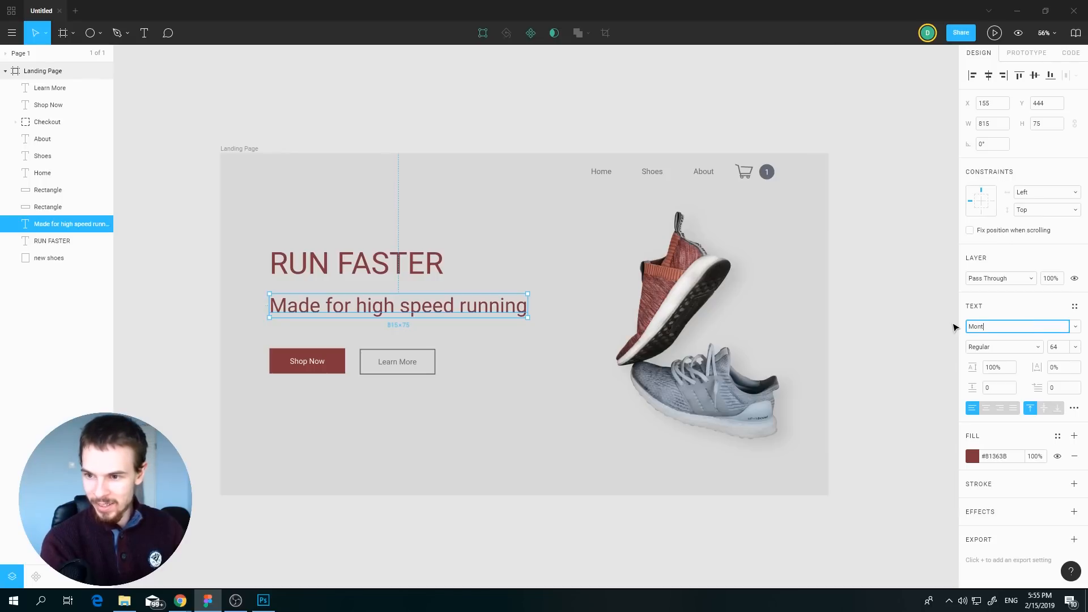
pyautogui.write('s')
pyautogui.press('Return')
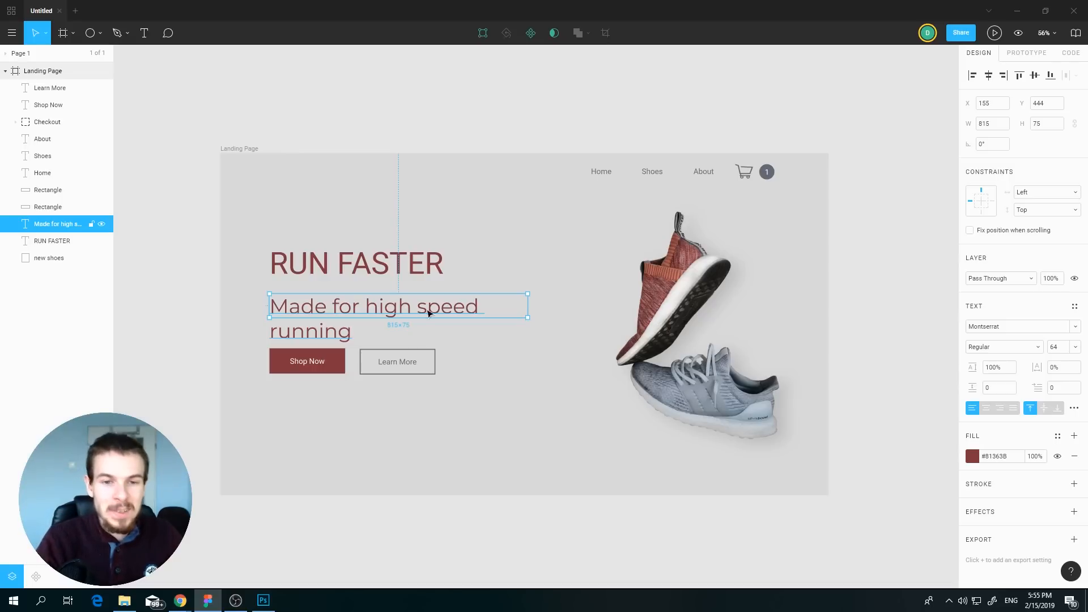
pyautogui.hotkey('ctrl', 'z')
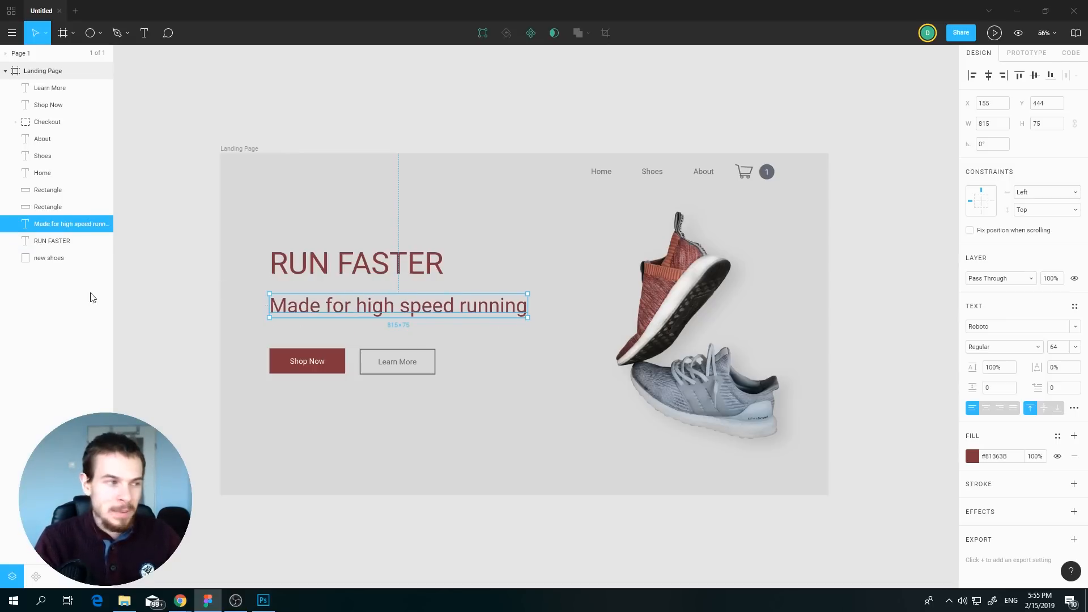
# - Set the "RUN FASTER" heading's font to Russo One and widen its text box so it fits on one line
pyautogui.hotkey('alt', 'Tab')
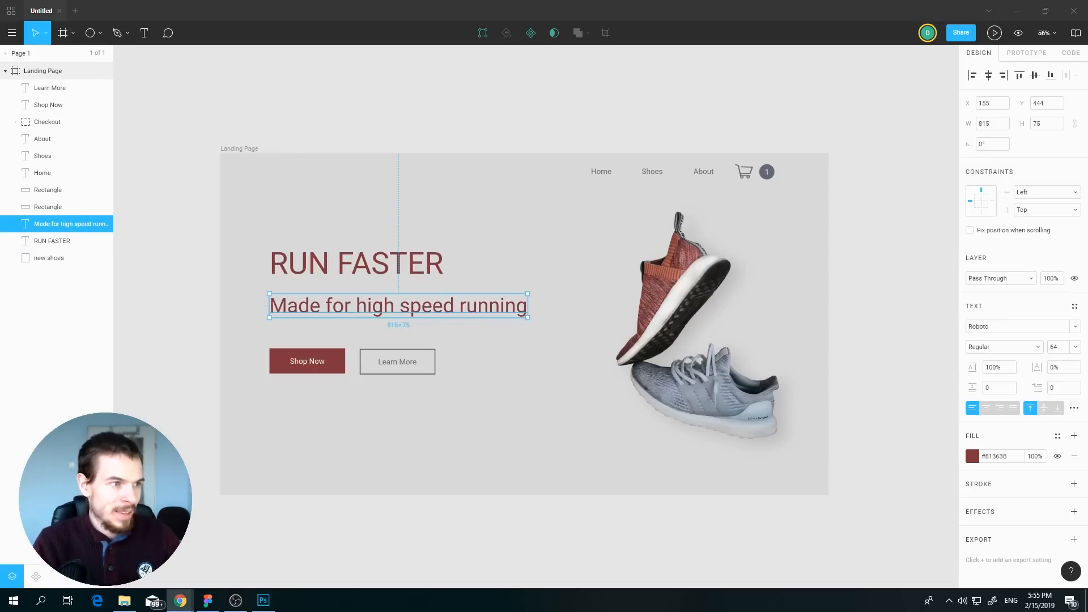
pyautogui.click(429, 268)
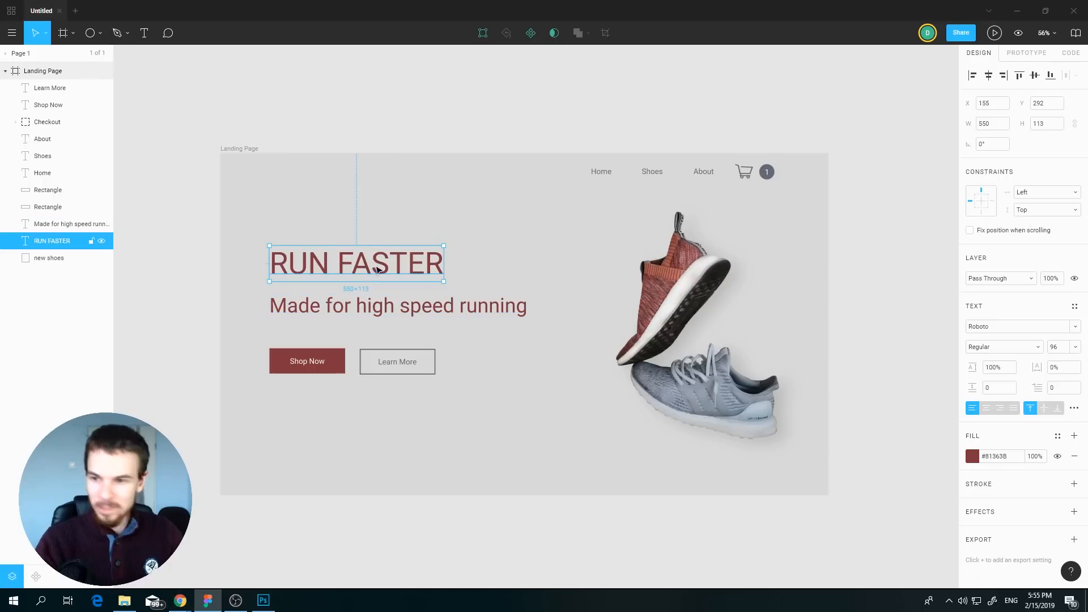
pyautogui.click(1005, 328)
pyautogui.write('Russo One')
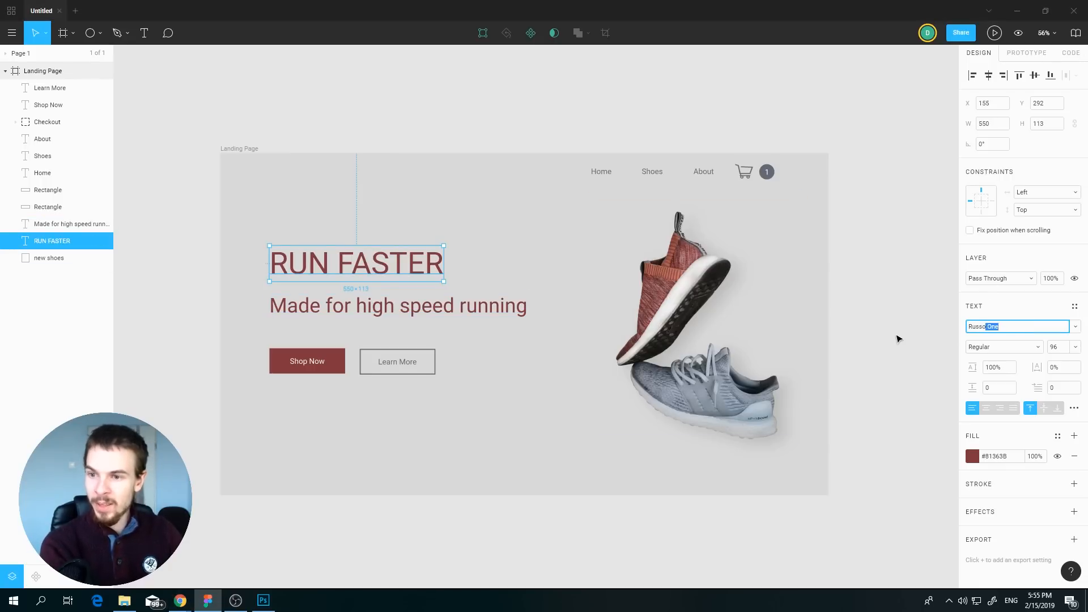
pyautogui.press('Return')
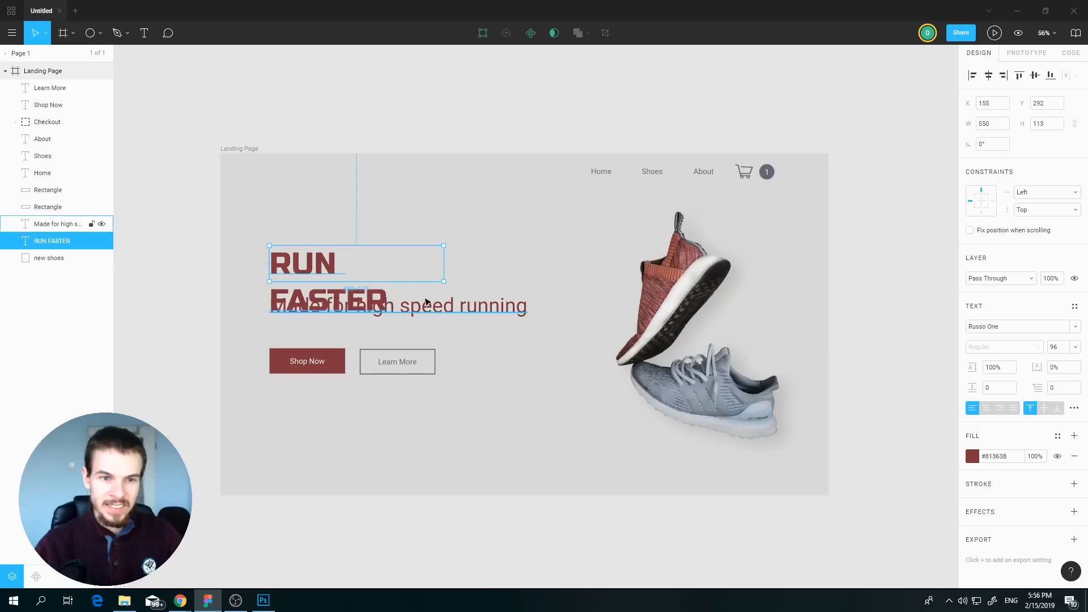
pyautogui.moveTo(444, 262); pyautogui.dragTo(474, 269)
pyautogui.click(498, 285)
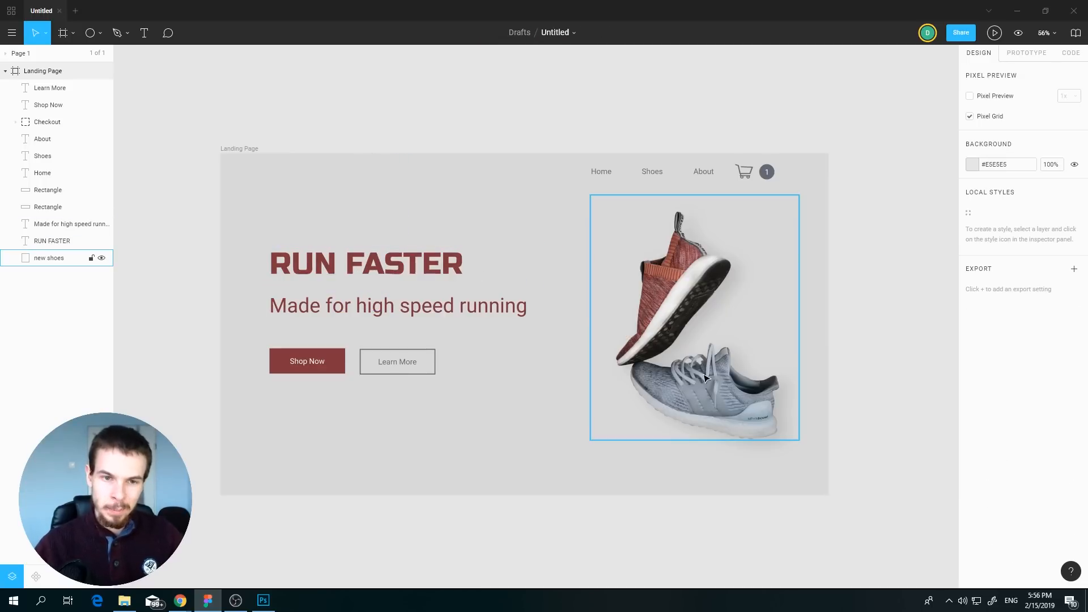
# - Change the font of the "Made for high speed running" tagline to Russo One
pyautogui.click(420, 309)
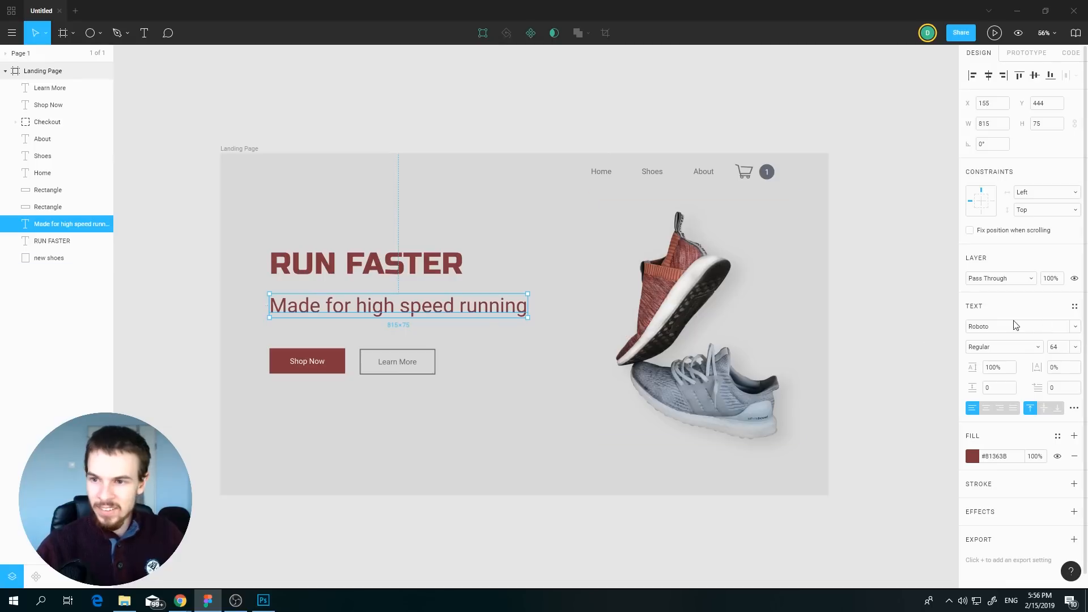
pyautogui.click(997, 327)
pyautogui.write('r')
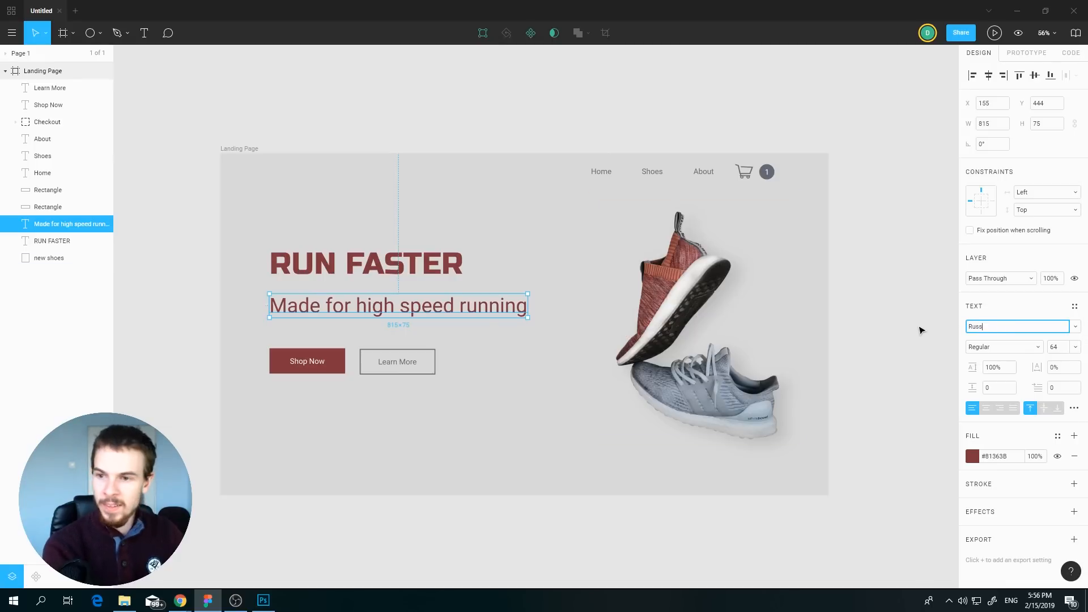
pyautogui.write('uss')
pyautogui.press('Return')
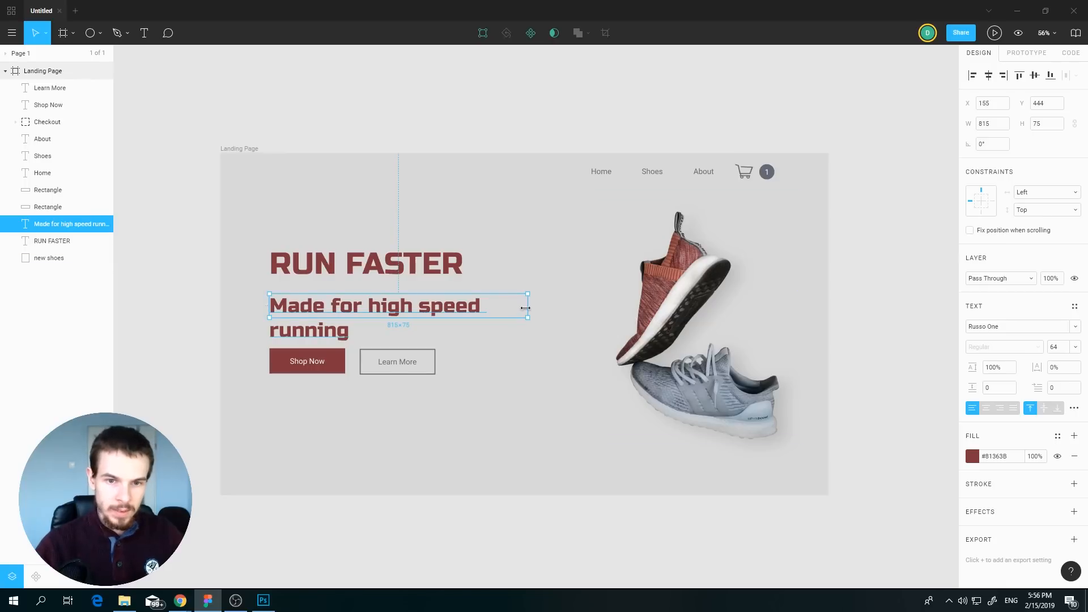
# - Widen the "Made for high speed running" text box so the tagline fits on one line, and clear the selection
pyautogui.moveTo(526, 308); pyautogui.dragTo(572, 309)
pyautogui.click(636, 425)
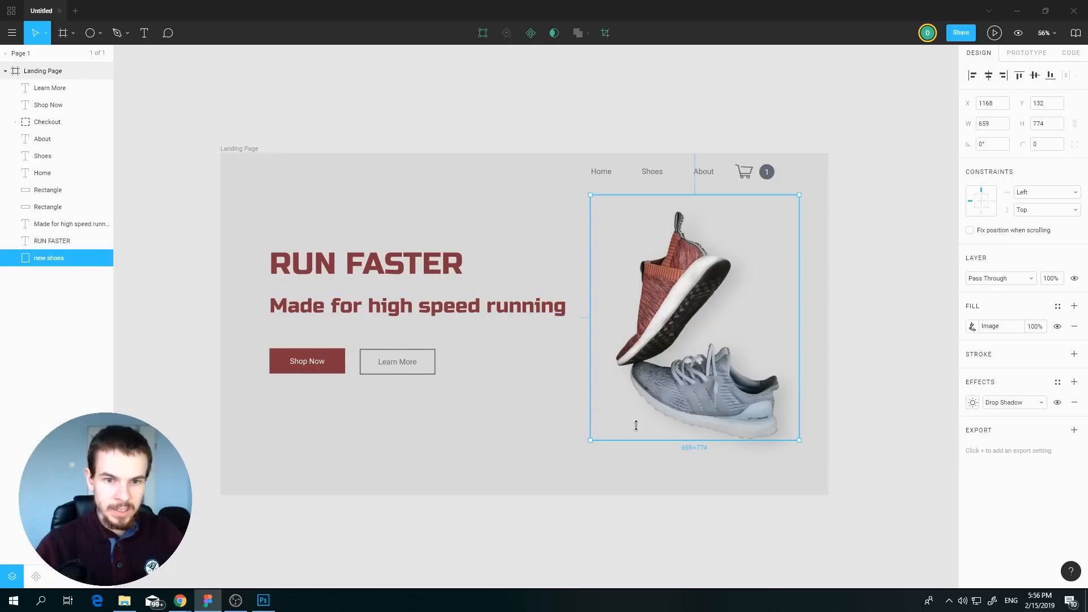
pyautogui.click(490, 436)
# - Change the font of the "Shop Now" button label to Russo One
pyautogui.click(309, 367)
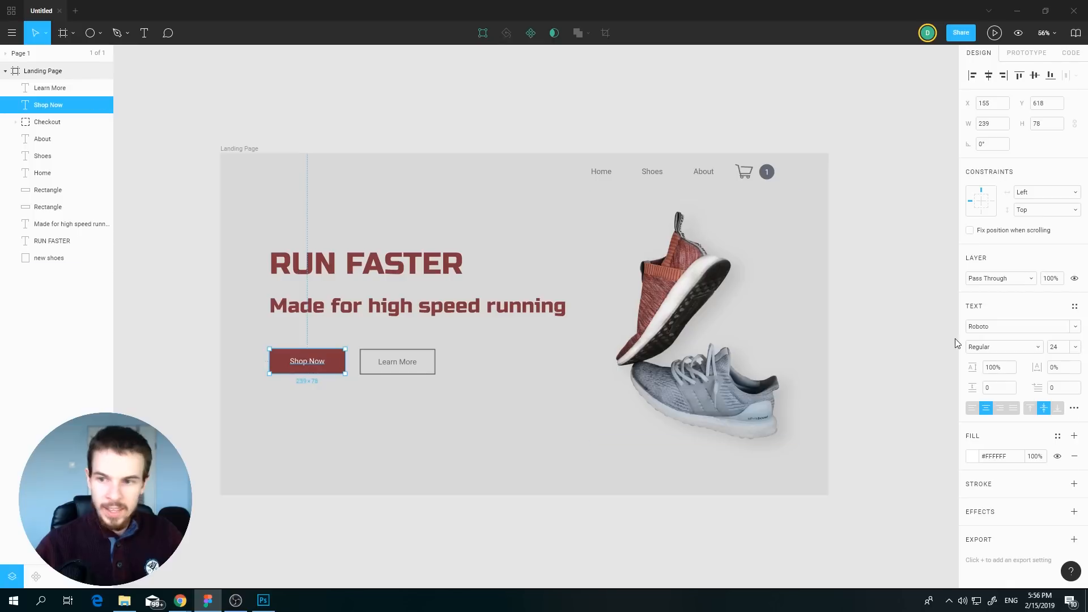
pyautogui.click(998, 327)
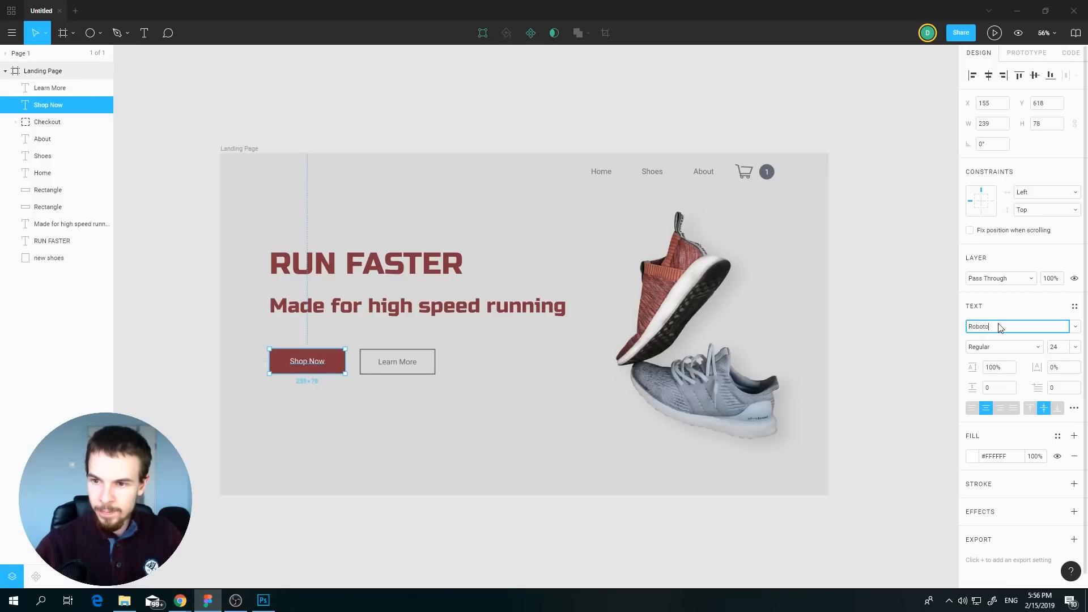
pyautogui.write('Russo One')
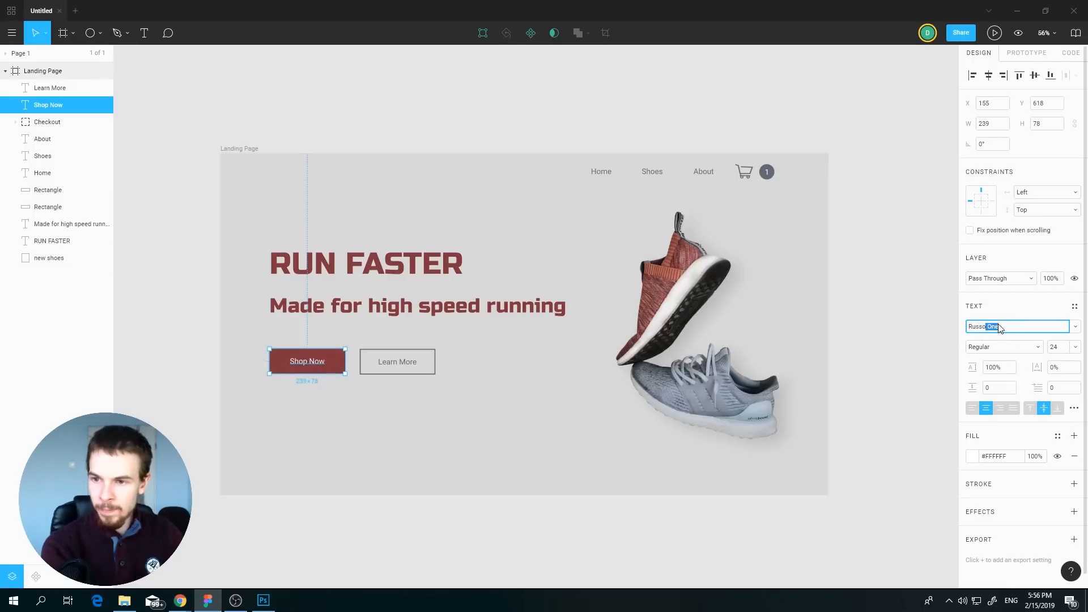
pyautogui.press('Return')
# - Change the font of the "Learn More" button label to Russo One
pyautogui.click(413, 363)
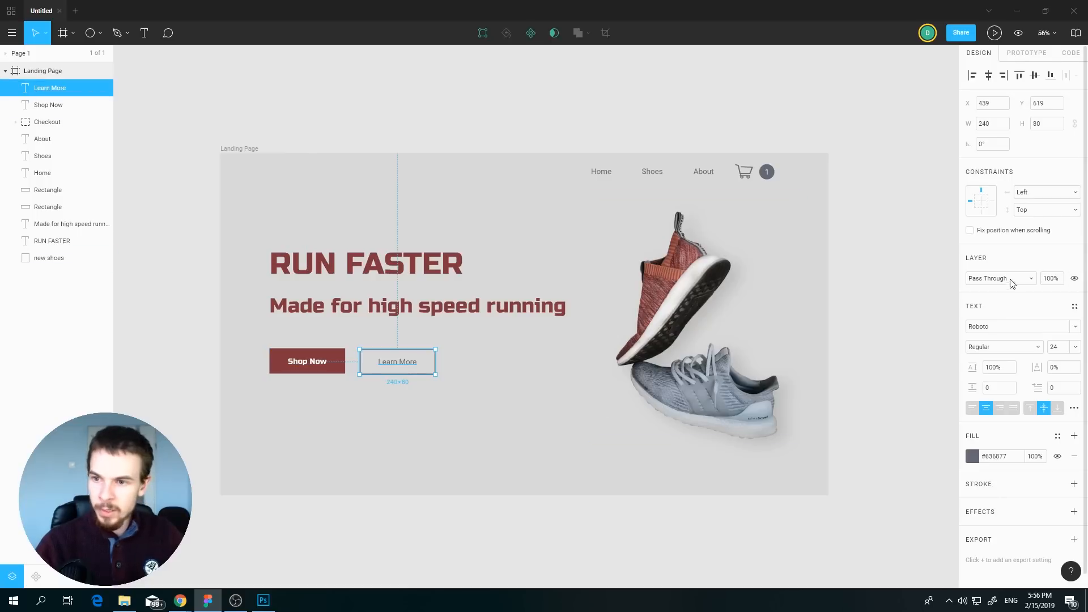
pyautogui.click(993, 327)
pyautogui.write('Russo One')
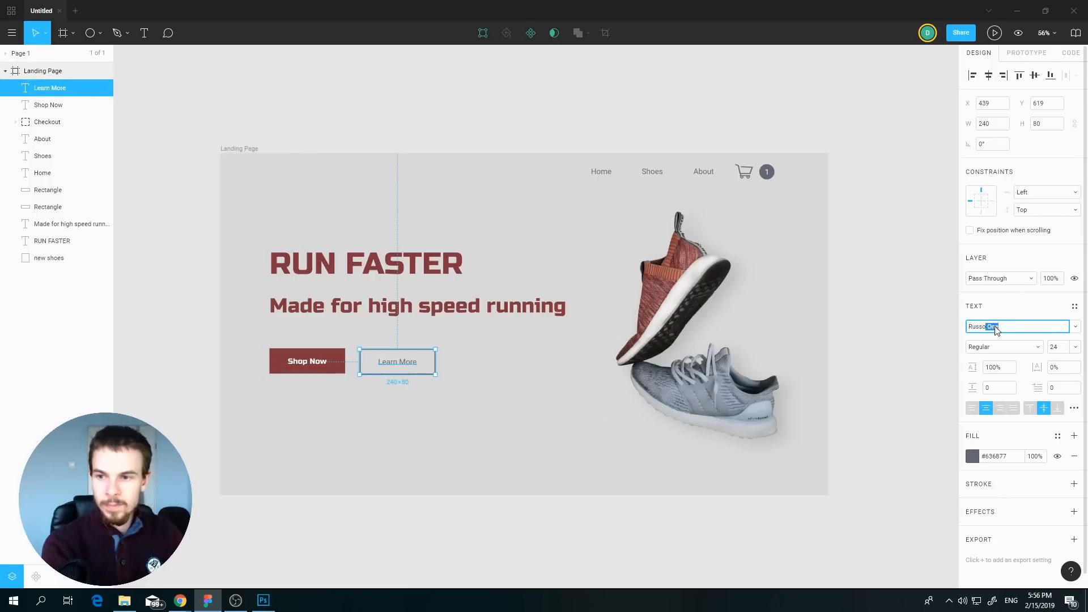
pyautogui.press('Return')
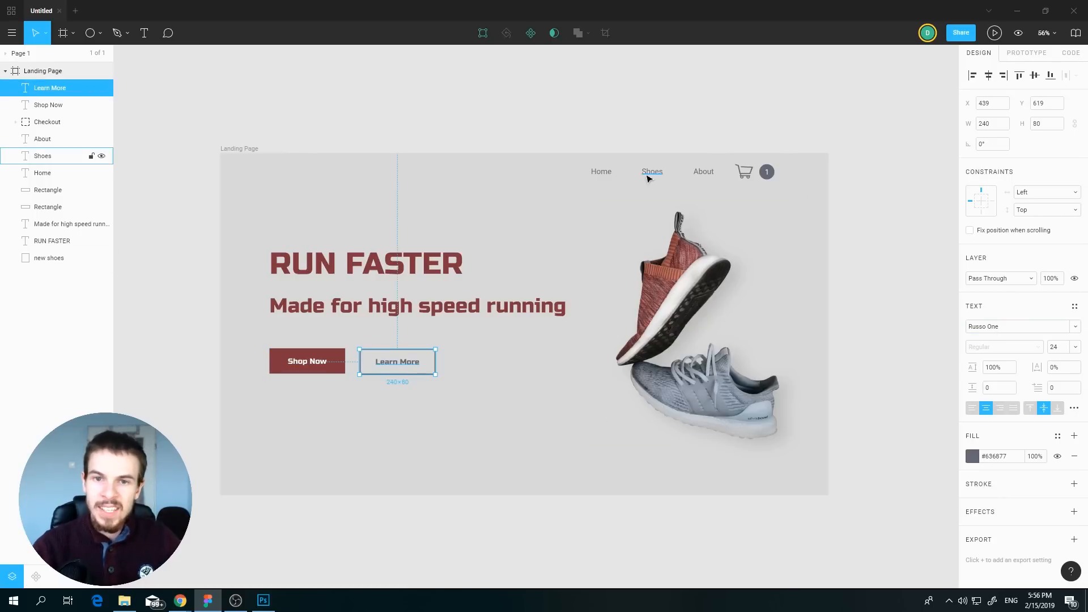
pyautogui.click(613, 175)
pyautogui.scroll(3, 703, 241)
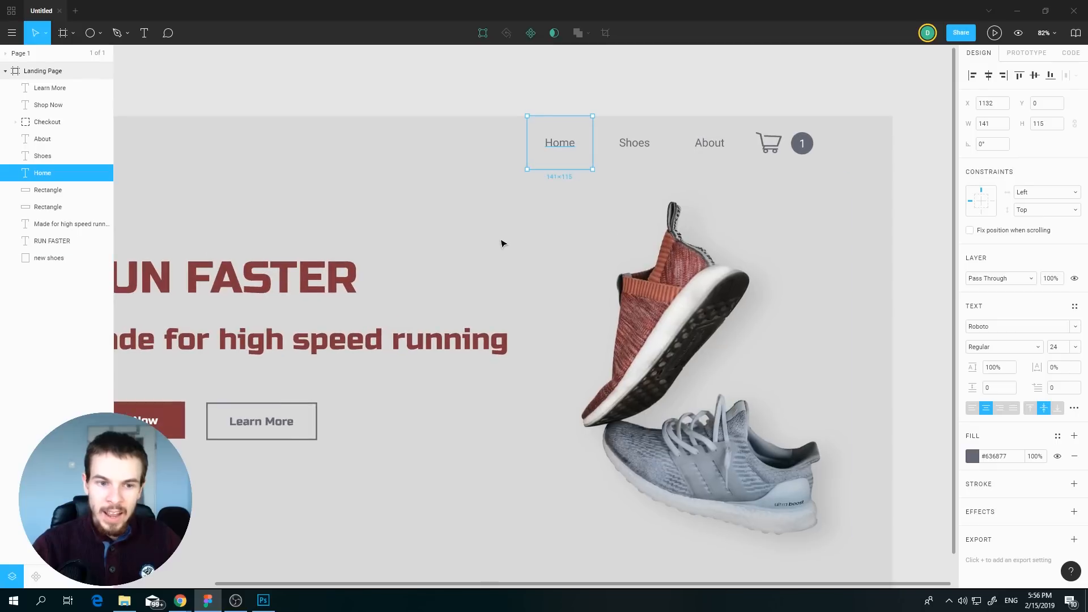
pyautogui.scroll(-5, 531, 324)
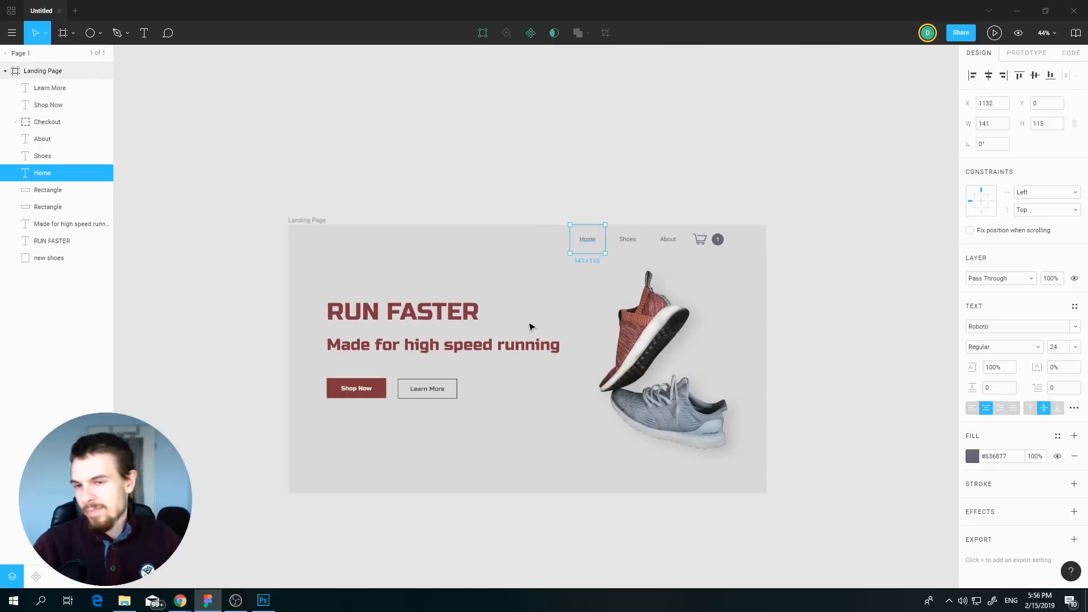
pyautogui.scroll(5, 586, 272)
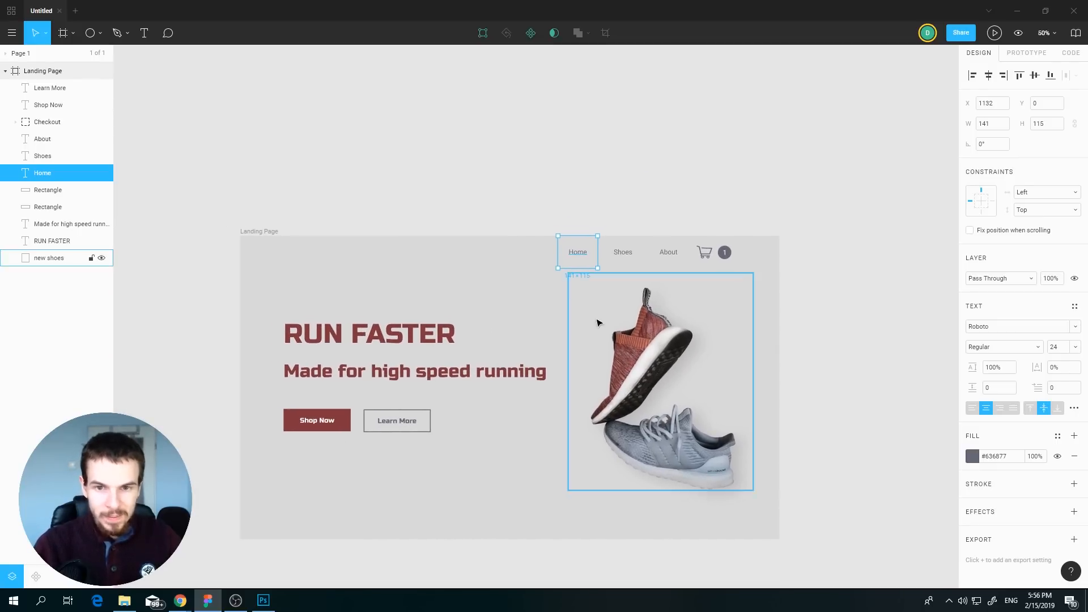
pyautogui.moveTo(586, 273); pyautogui.dragTo(562, 329)
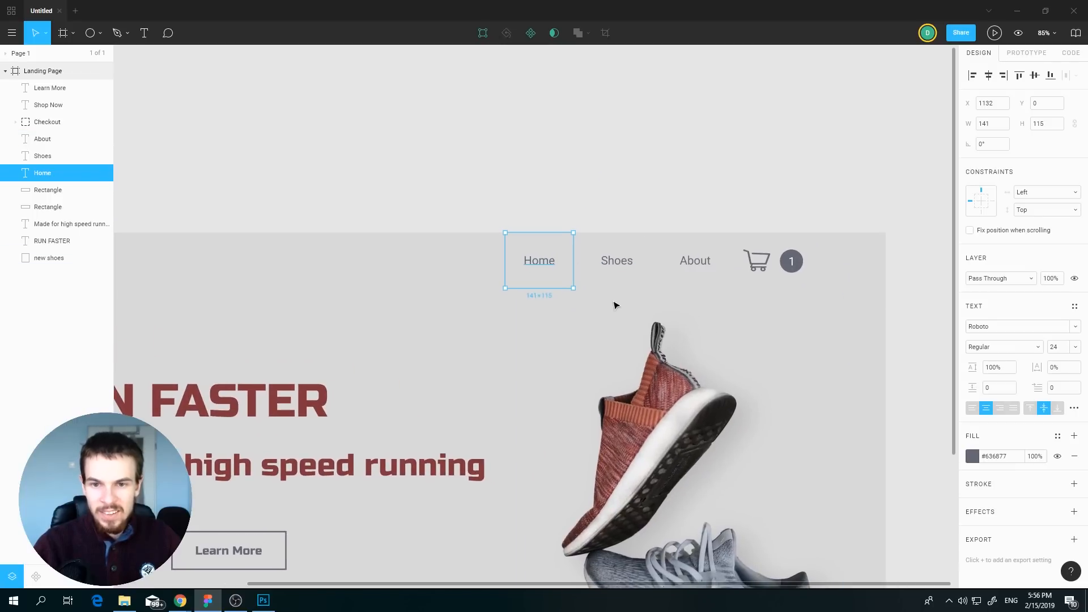
pyautogui.scroll(-1, 612, 304)
pyautogui.click(1007, 333)
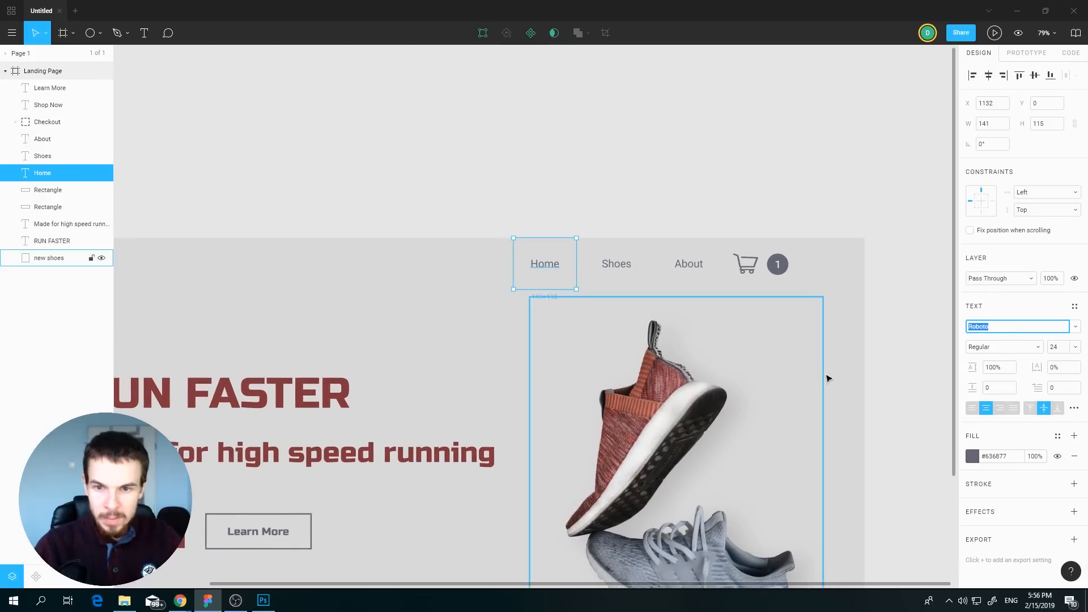
pyautogui.click(517, 279)
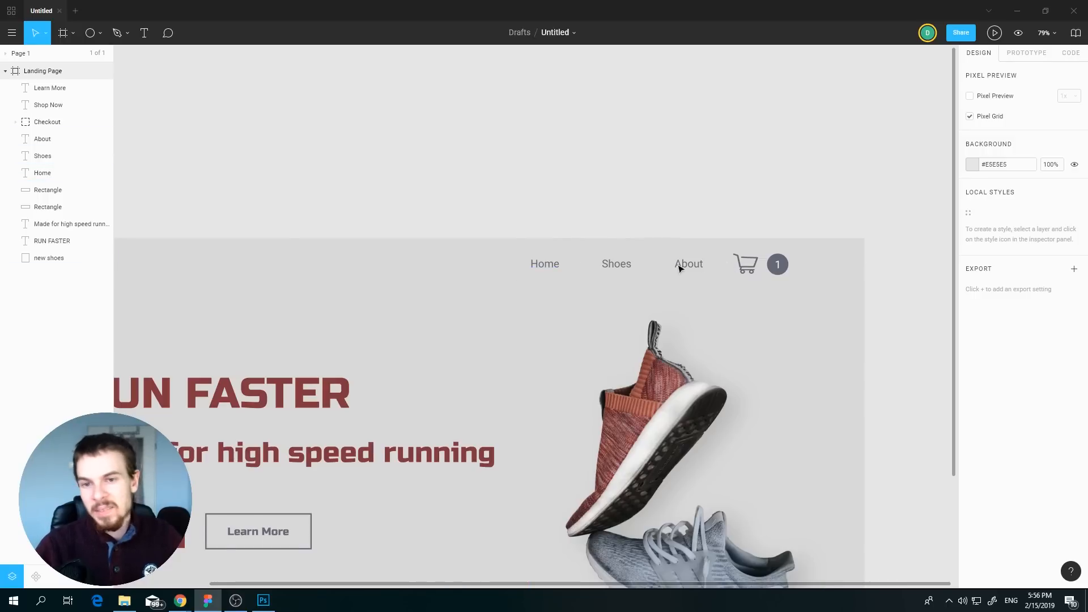
pyautogui.scroll(-2, 646, 280)
pyautogui.moveTo(533, 329); pyautogui.dragTo(587, 270)
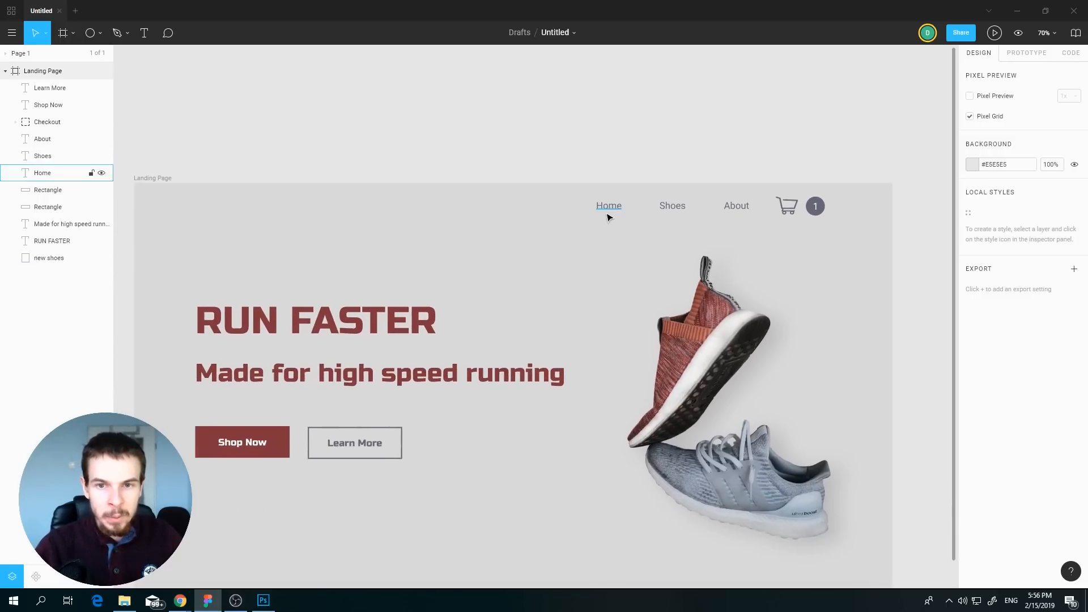
pyautogui.click(676, 279)
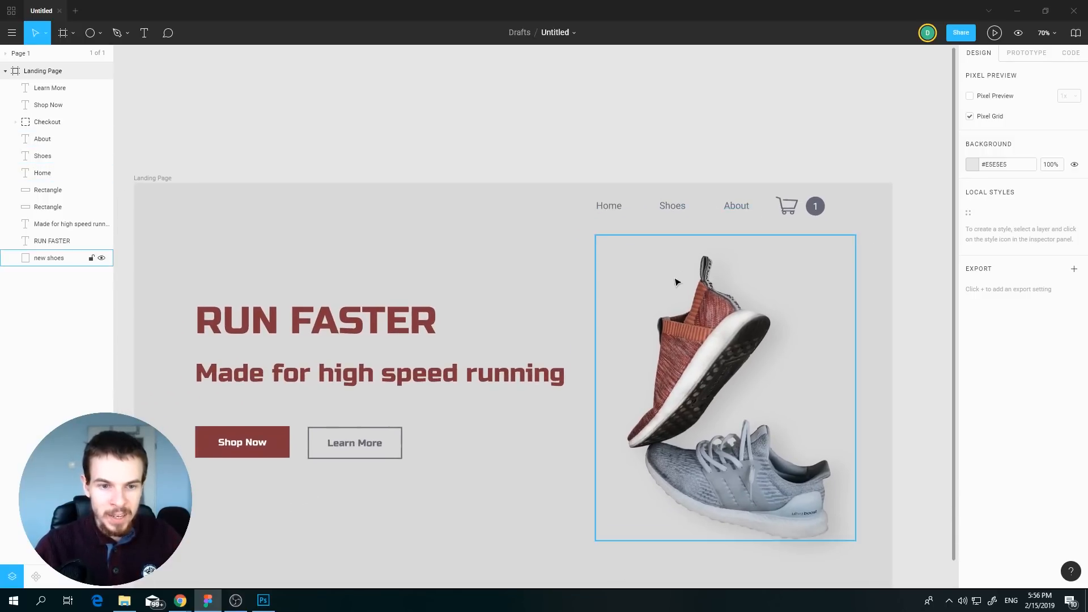
pyautogui.scroll(-2, 655, 250)
pyautogui.click(647, 239)
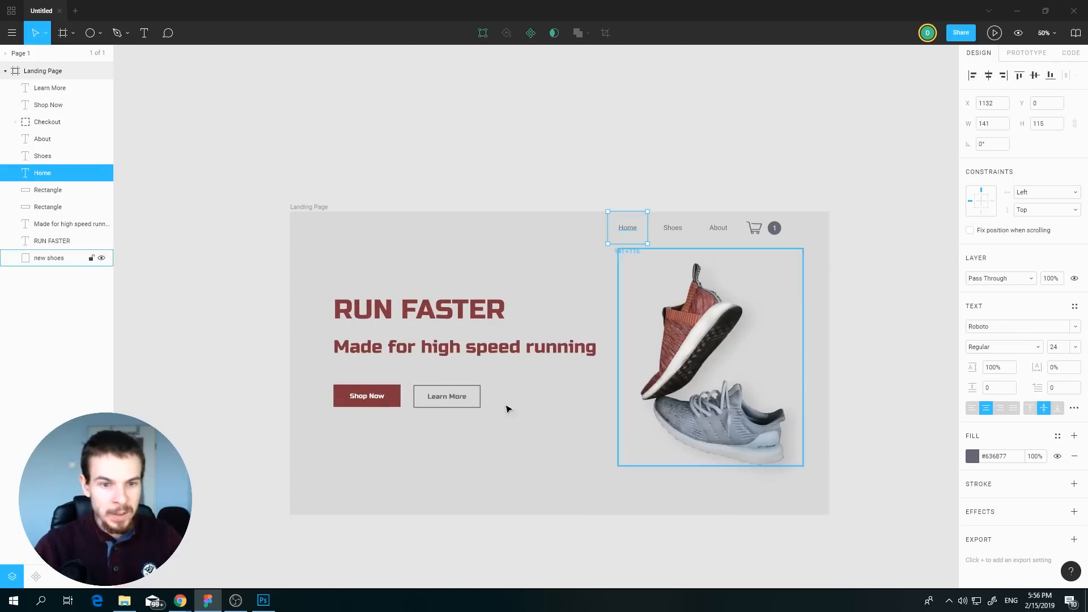
pyautogui.click(425, 320)
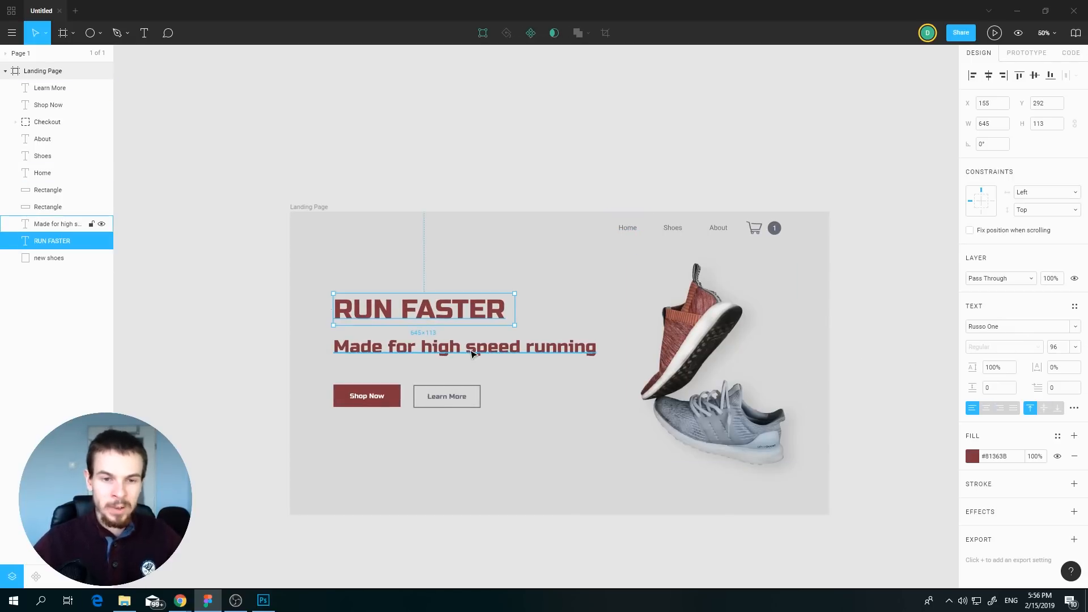
pyautogui.scroll(-5, 484, 363)
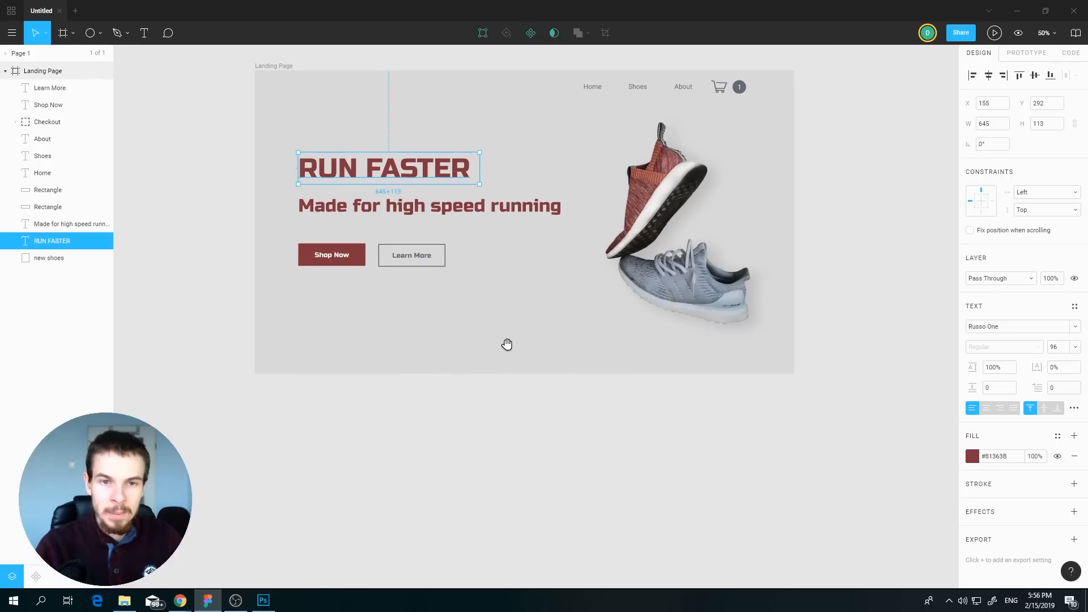
pyautogui.scroll(4, 502, 342)
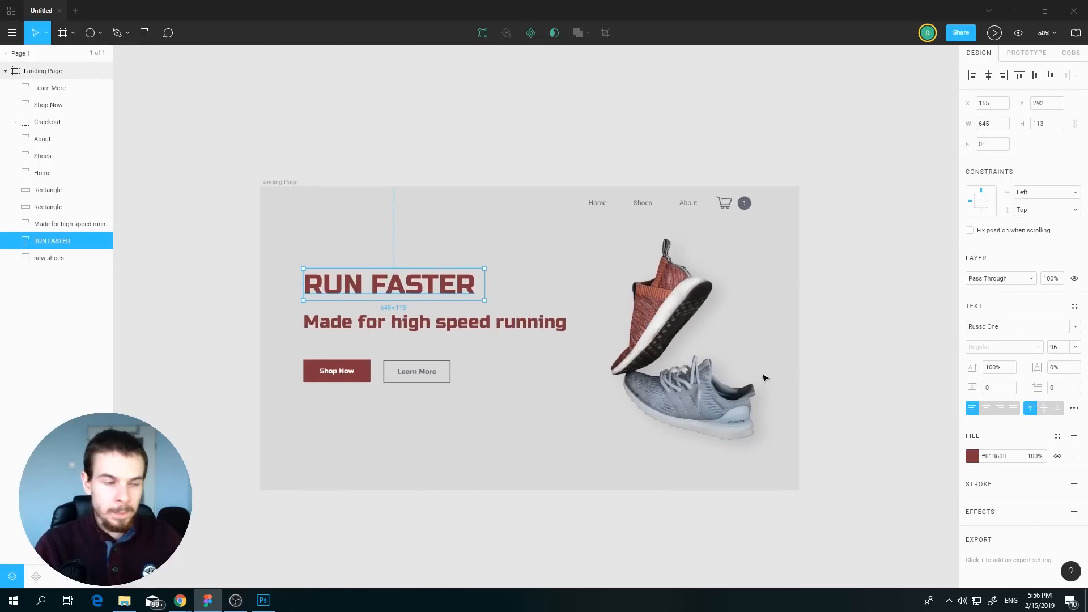
pyautogui.scroll(-3, 533, 311)
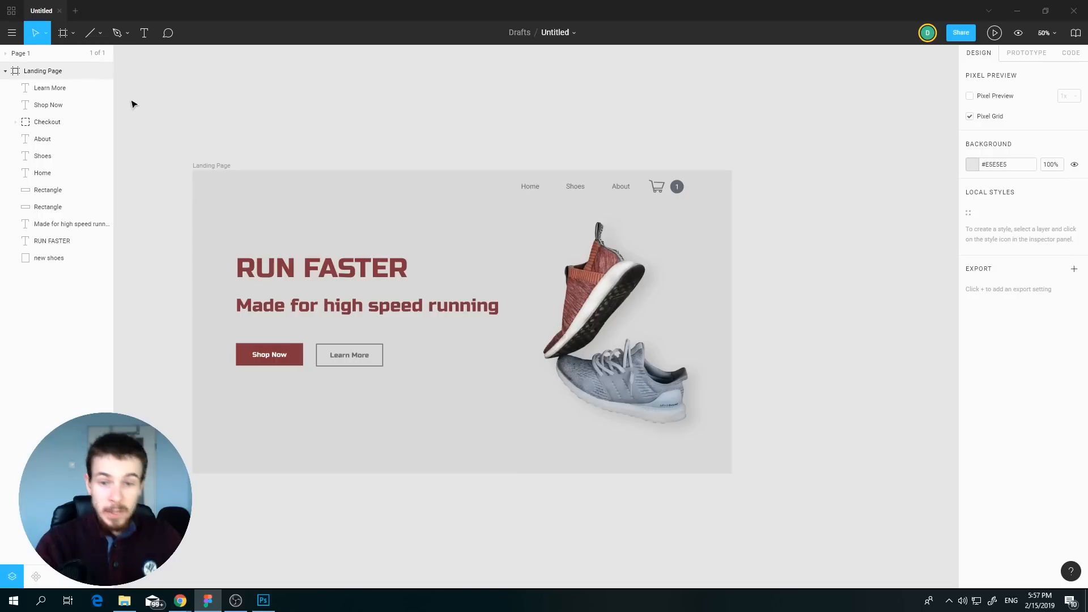
# - Collapse the Landing Page frame in the layer list and clear the selection
pyautogui.click(43, 71)
pyautogui.click(5, 71)
pyautogui.press('Escape')
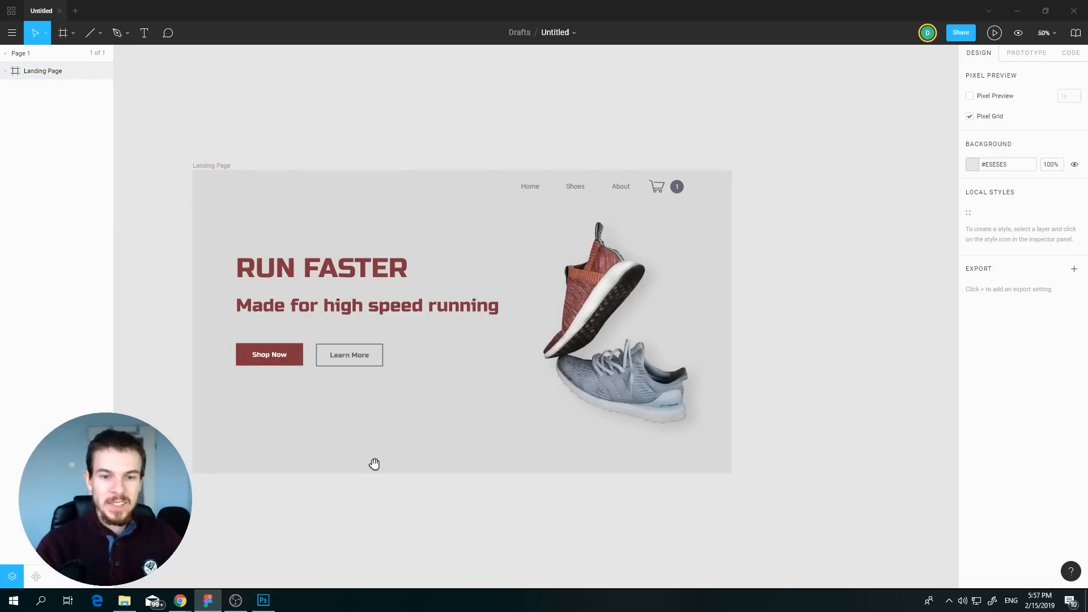
# - Create a new frame in the empty area below the Landing Page frame and size it to 1920 × 1080
pyautogui.moveTo(374, 464); pyautogui.dragTo(400, 191)
pyautogui.click(63, 33)
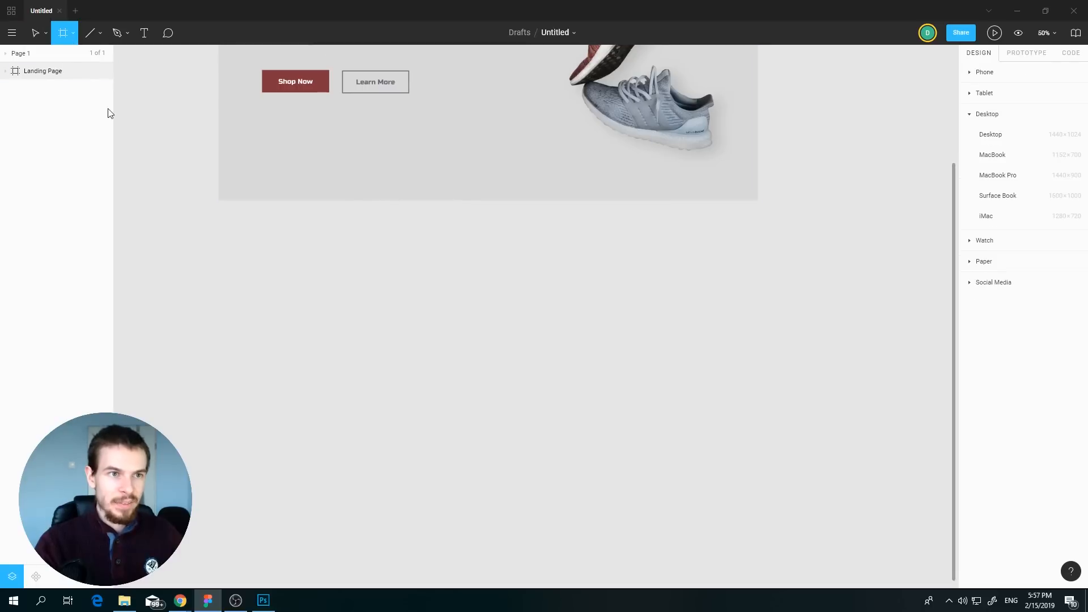
pyautogui.click(282, 294)
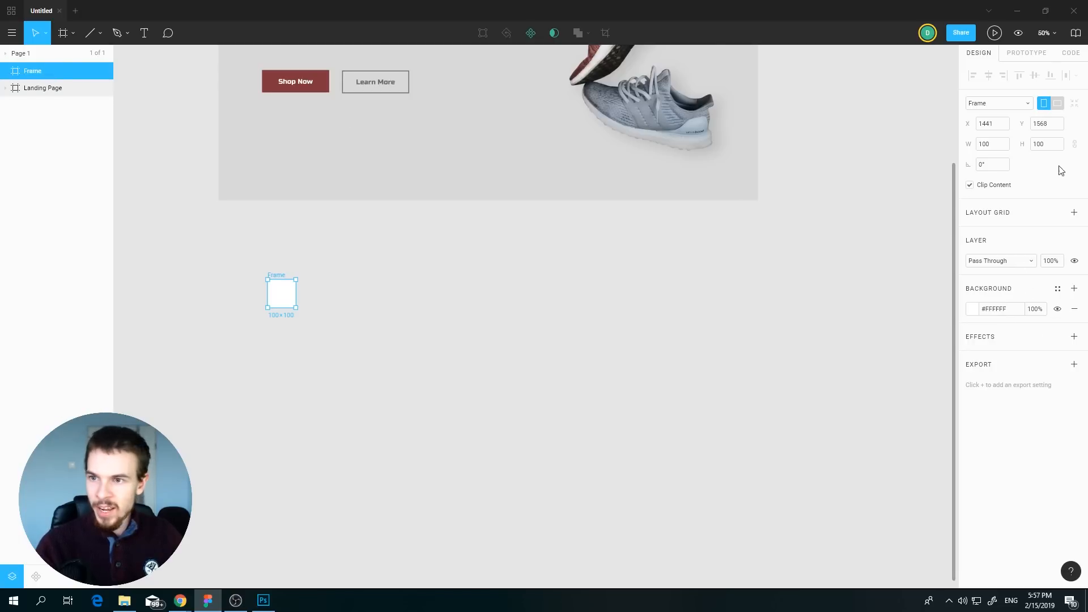
pyautogui.click(993, 146)
pyautogui.write('1')
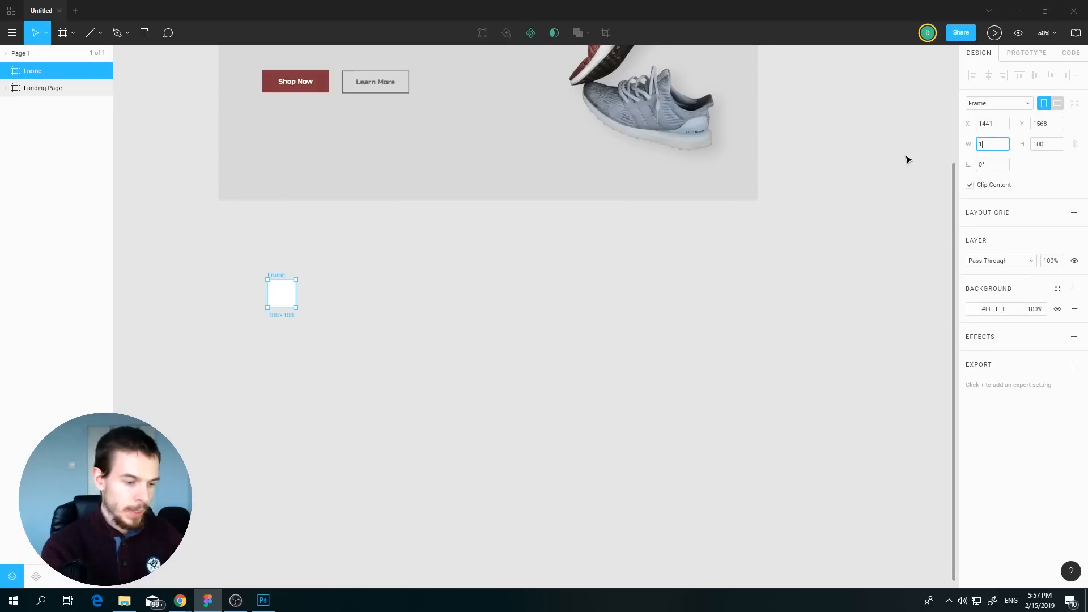
pyautogui.write('920')
pyautogui.press('Tab')
pyautogui.write('10890')
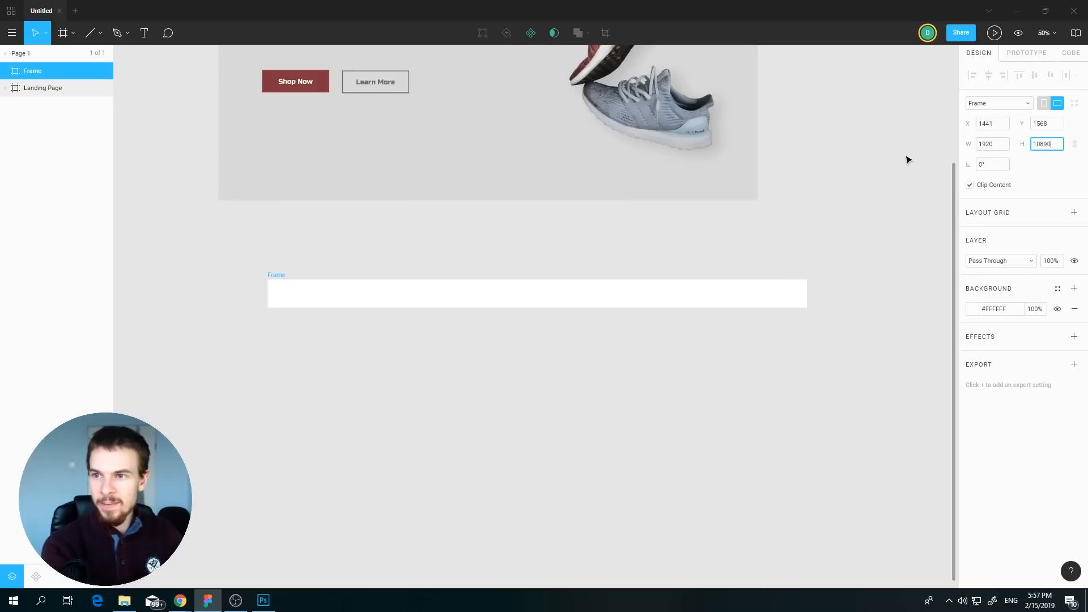
pyautogui.press('BackSpace')
pyautogui.press('BackSpace')
pyautogui.write('0')
pyautogui.press('Return')
# - Align the new frame directly beneath the Landing Page frame and rename it Product Page
pyautogui.moveTo(489, 462); pyautogui.dragTo(440, 405)
pyautogui.doubleClick(40, 70)
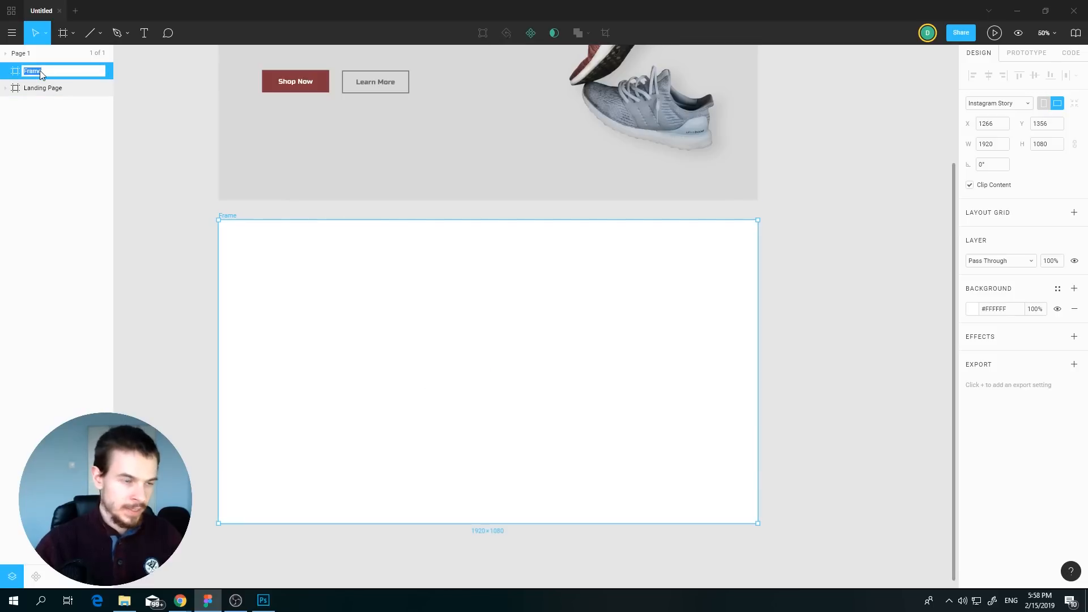
pyautogui.write('Sec')
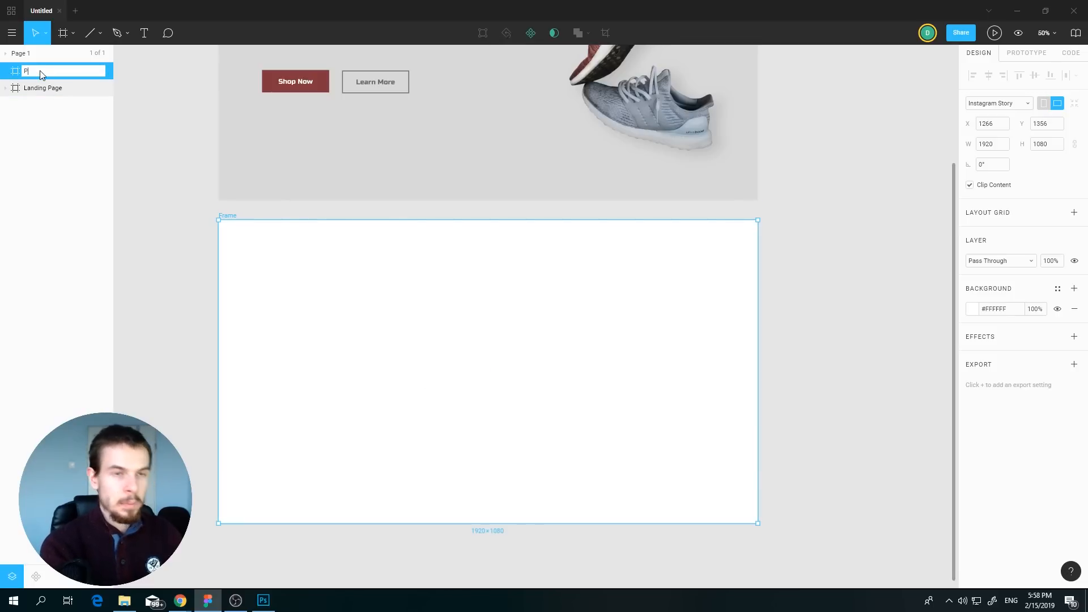
pyautogui.write('Product Page')
pyautogui.press('Return')
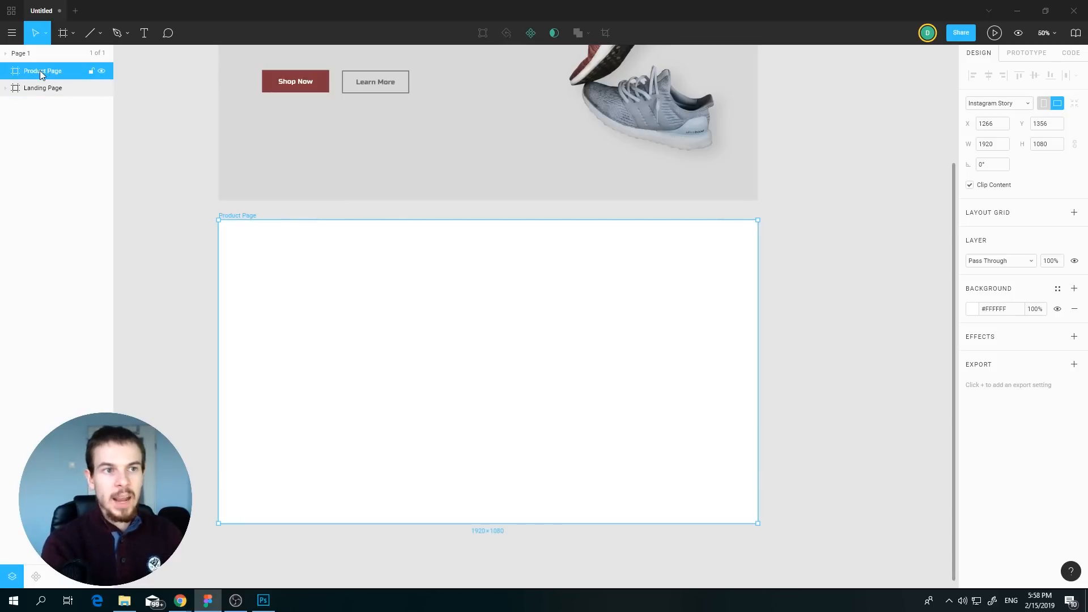
# - Paste the copied shoes image into the Product Page frame and place it in the frame's right half
pyautogui.hotkey('alt', 'Tab')
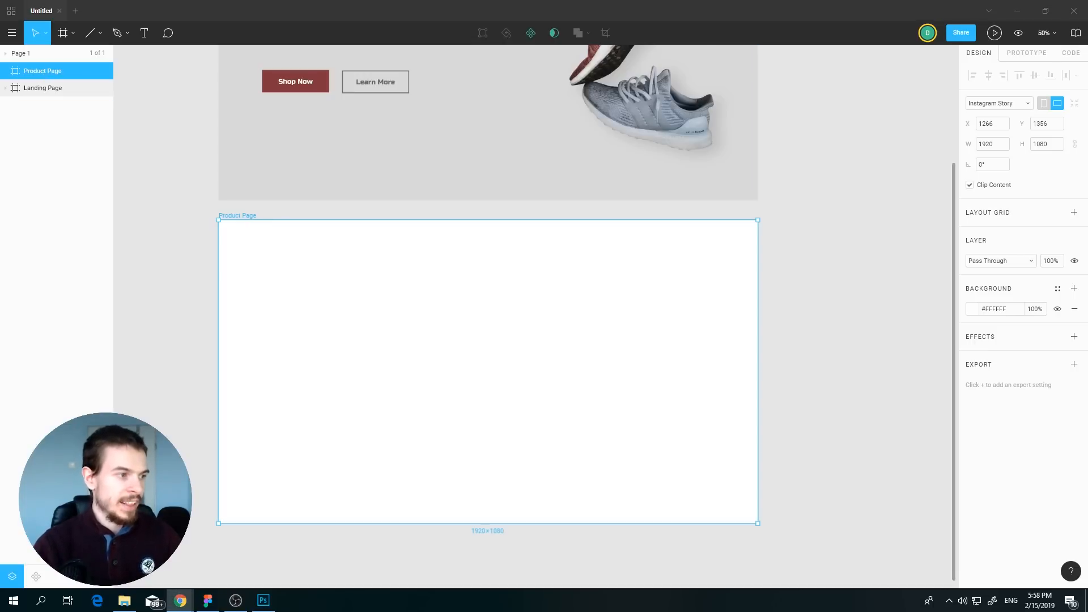
pyautogui.hotkey('alt', 'Tab')
pyautogui.hotkey('ctrl', 'v')
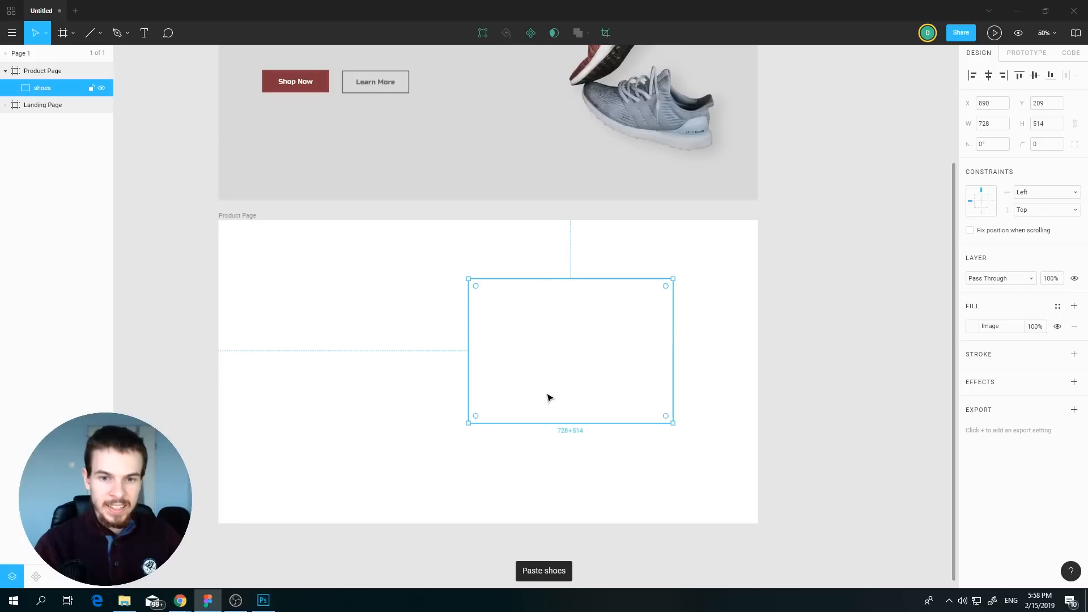
pyautogui.moveTo(580, 383); pyautogui.dragTo(584, 404)
pyautogui.click(835, 431)
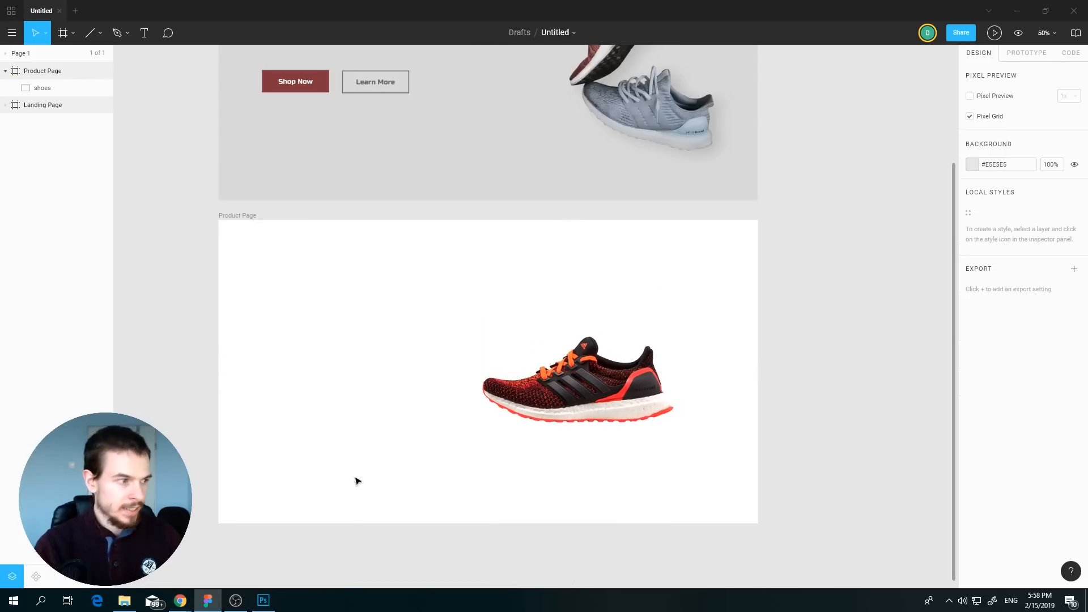
# - Set the Product Page frame's background colour to #2A2A2A
pyautogui.moveTo(323, 446); pyautogui.dragTo(381, 368)
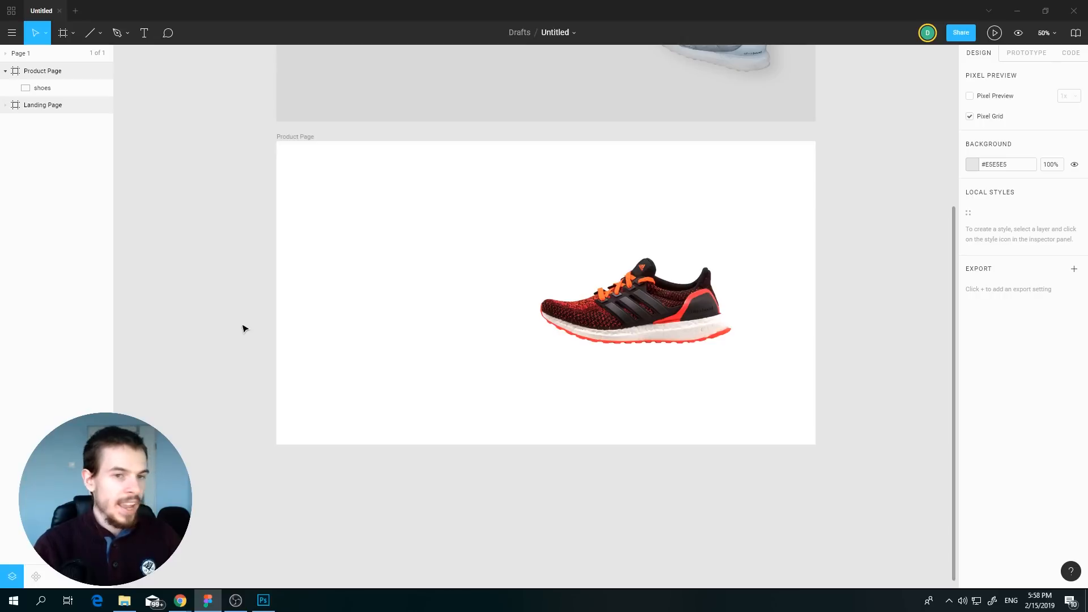
pyautogui.click(57, 105)
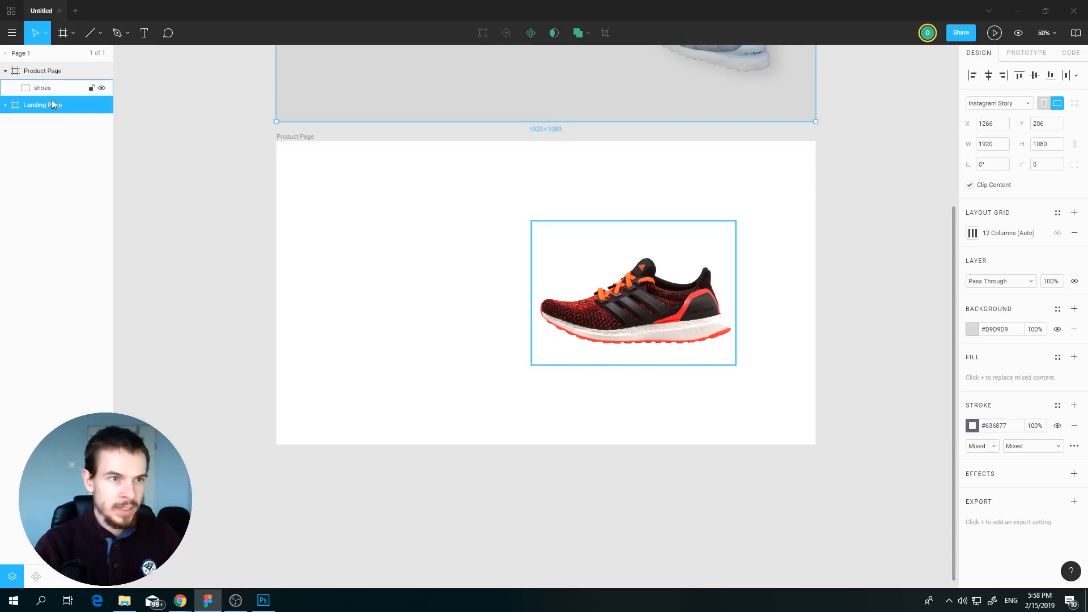
pyautogui.click(51, 71)
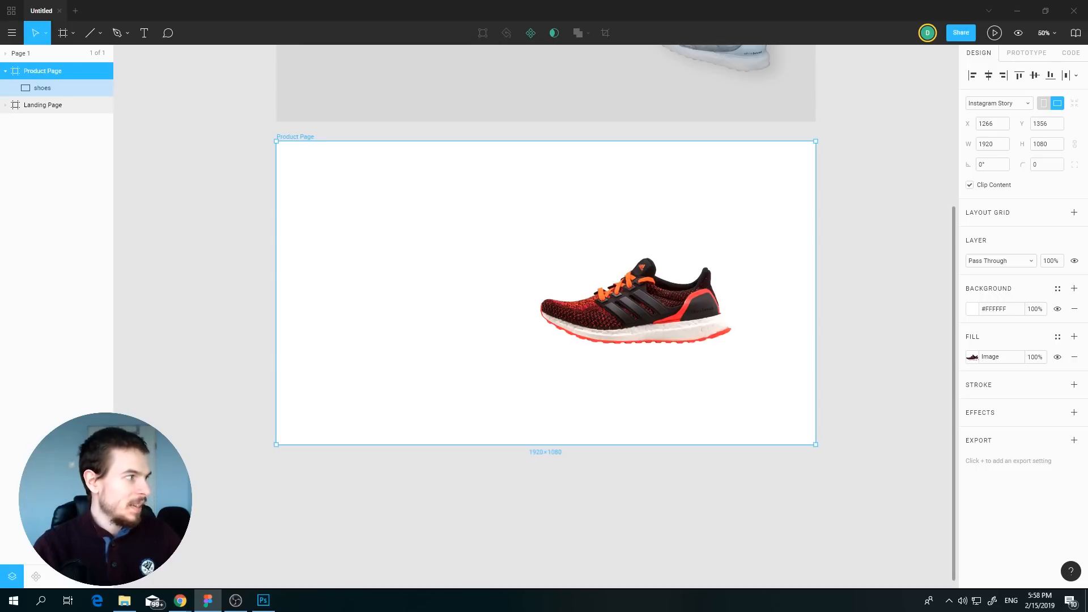
pyautogui.hotkey('alt', 'Tab')
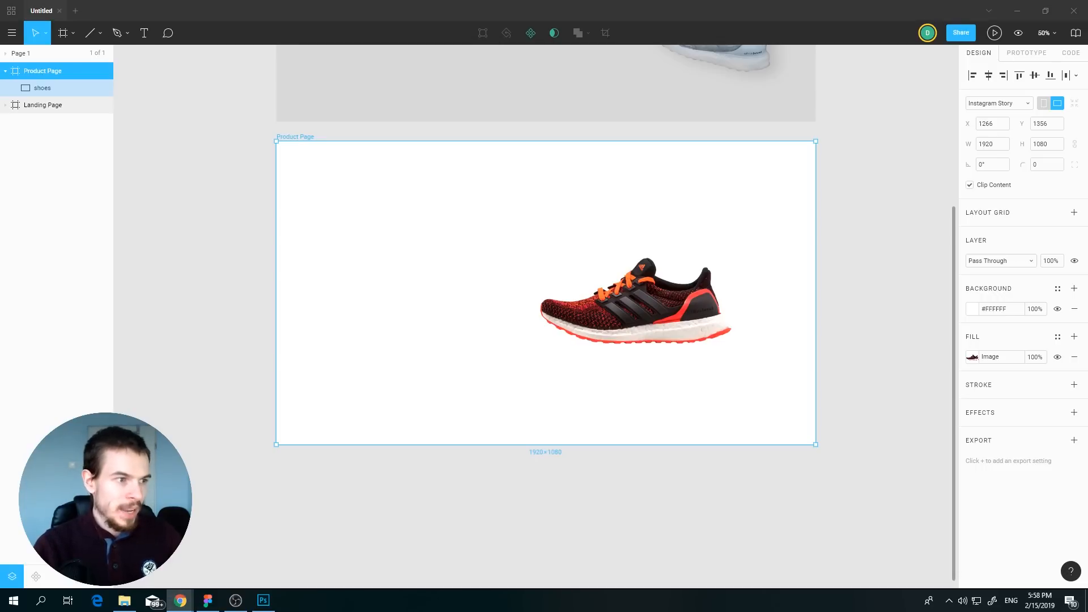
pyautogui.click(1001, 309)
pyautogui.write('#2A2A2A')
pyautogui.click(945, 306)
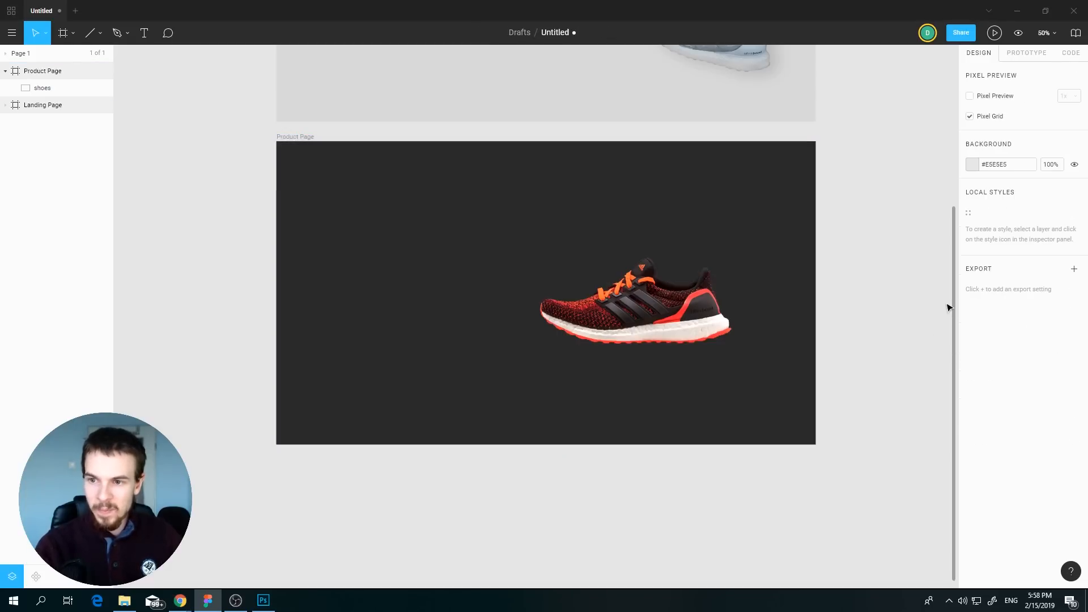
# - Reposition the shoes image on the Product Page frame to about X 924, Y 283, centred vertically
pyautogui.moveTo(735, 161); pyautogui.dragTo(661, 206)
pyautogui.click(532, 308)
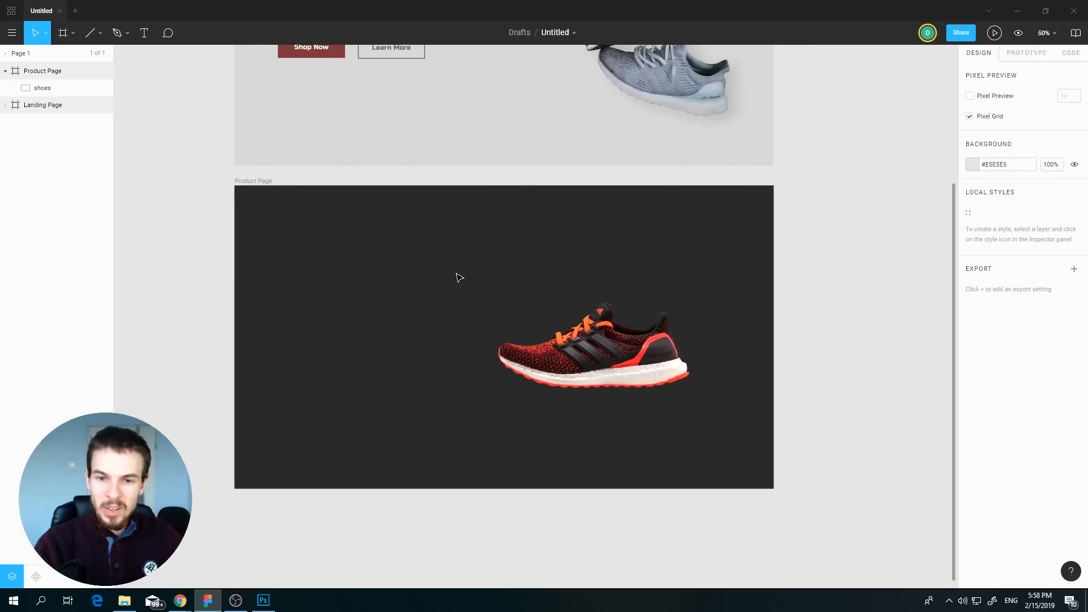
pyautogui.scroll(-2, 618, 414)
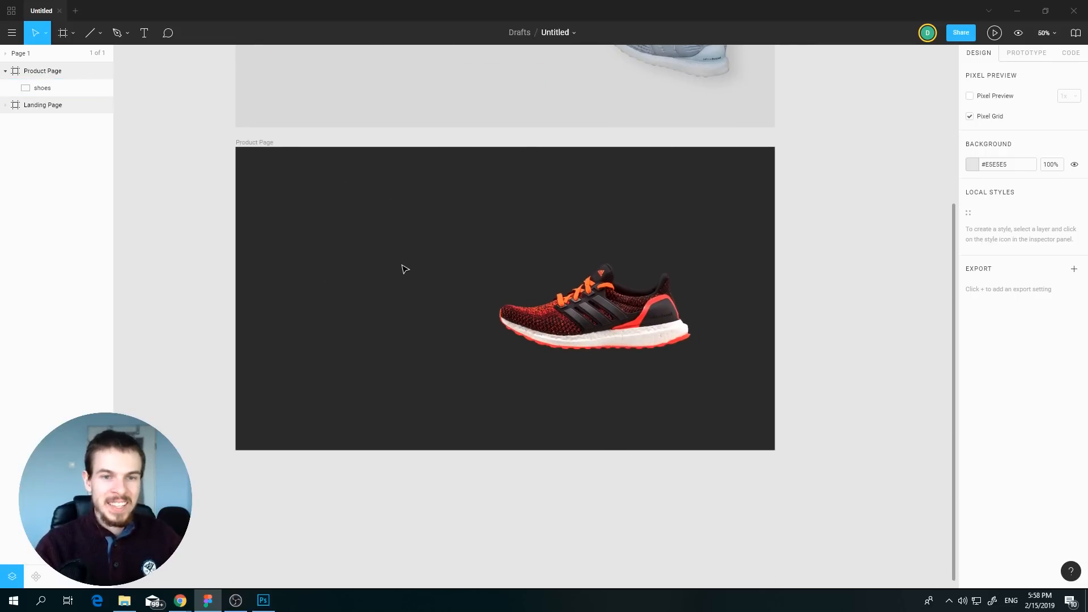
pyautogui.moveTo(615, 337)
pyautogui.mouseDown()
pyautogui.moveTo(629, 326)
pyautogui.moveTo(620, 330)
pyautogui.mouseUp()
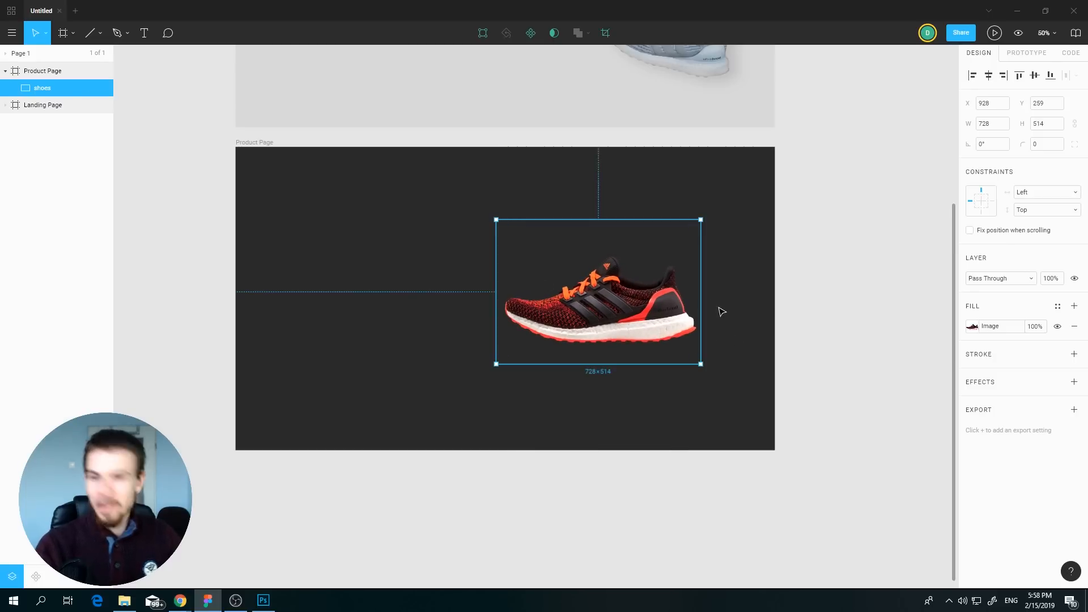
pyautogui.click(403, 375)
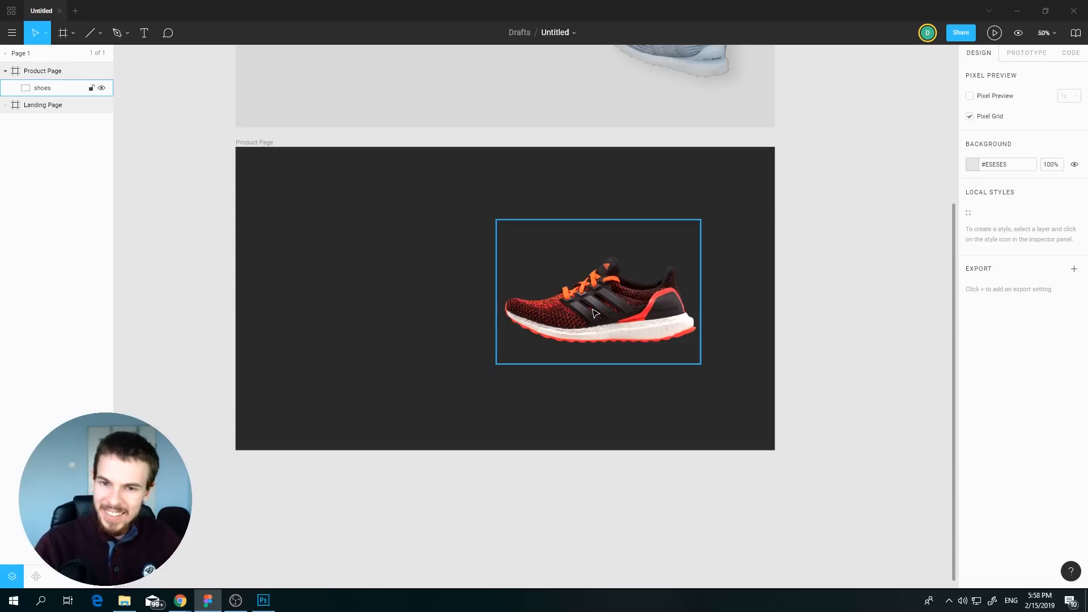
pyautogui.moveTo(594, 315); pyautogui.dragTo(593, 321)
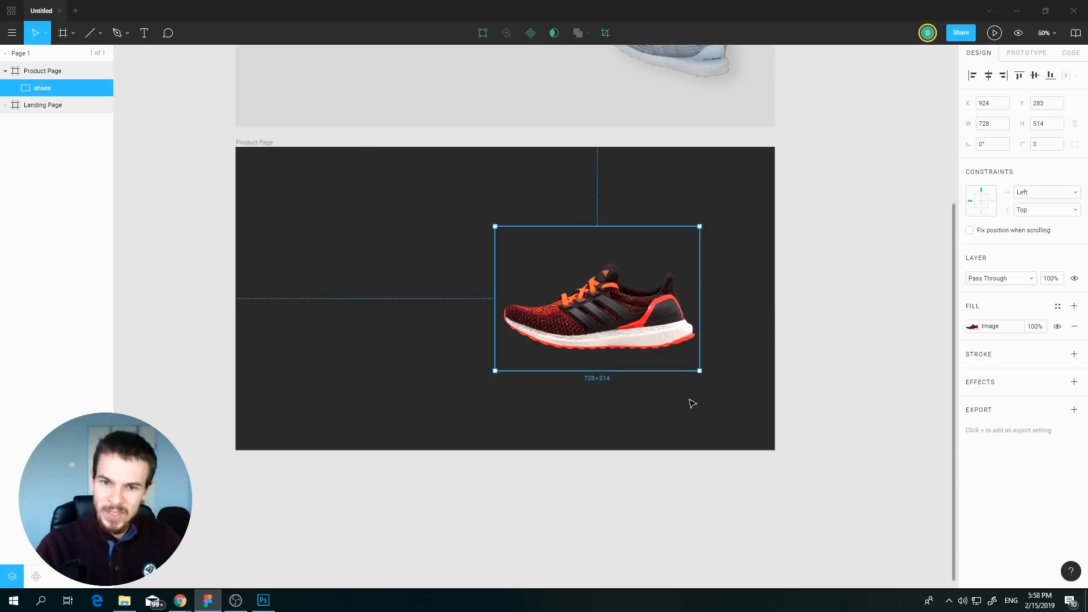
pyautogui.click(737, 427)
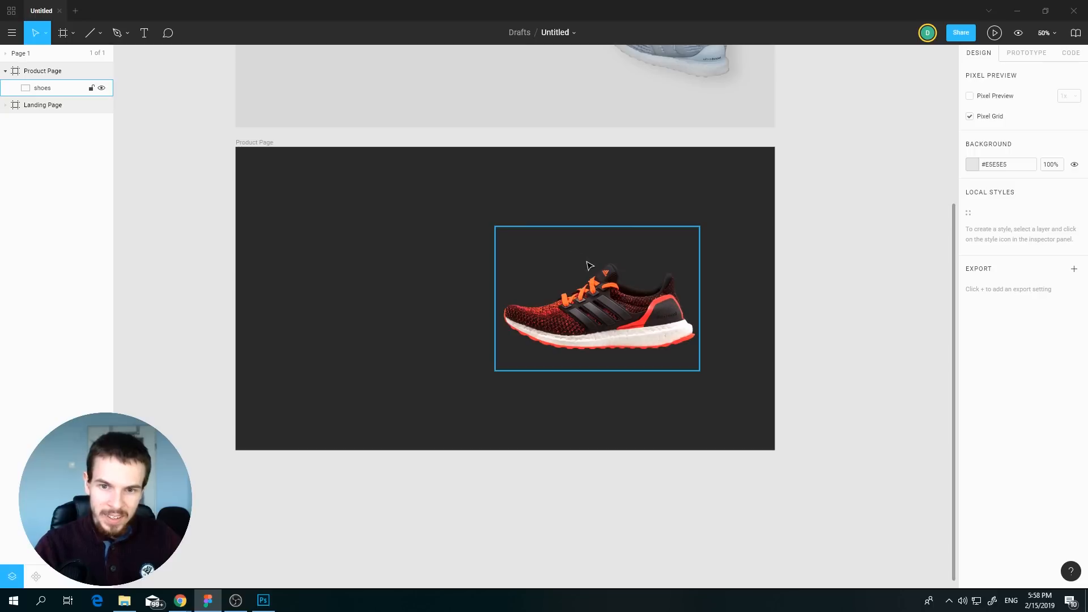
pyautogui.click(610, 257)
pyautogui.click(605, 192)
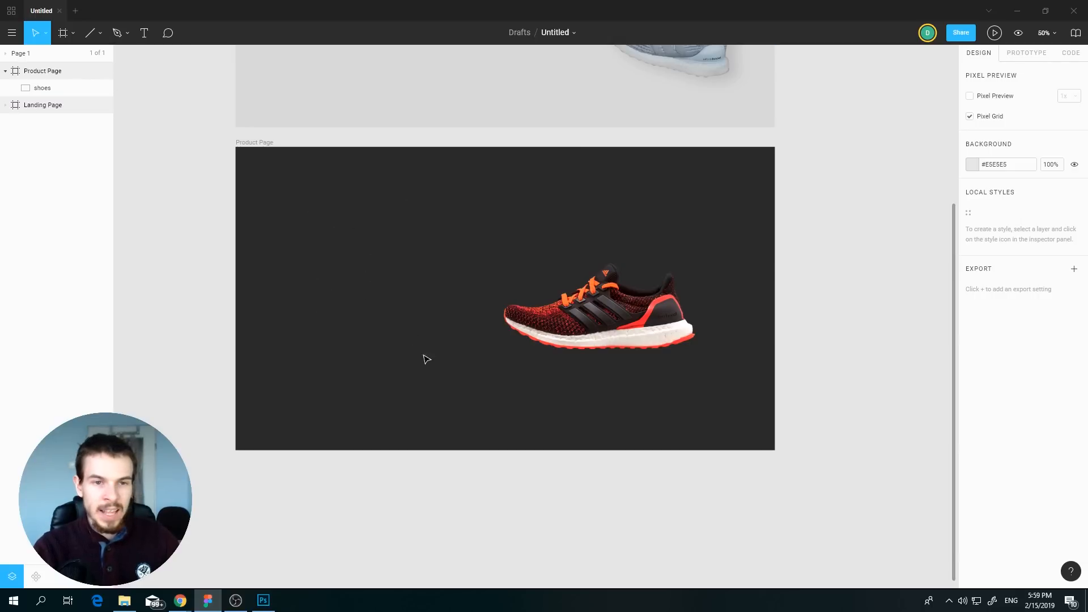
# - Add a text box about 561 × 134 in the upper left of the Product Page frame reading AIR BOOST
pyautogui.click(144, 33)
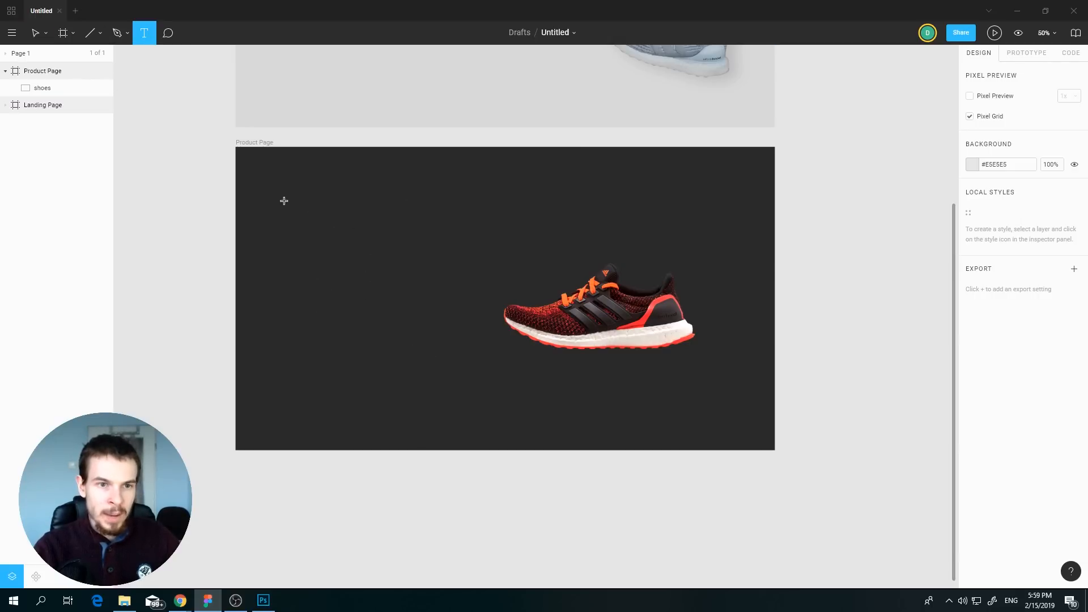
pyautogui.moveTo(280, 188); pyautogui.dragTo(439, 228)
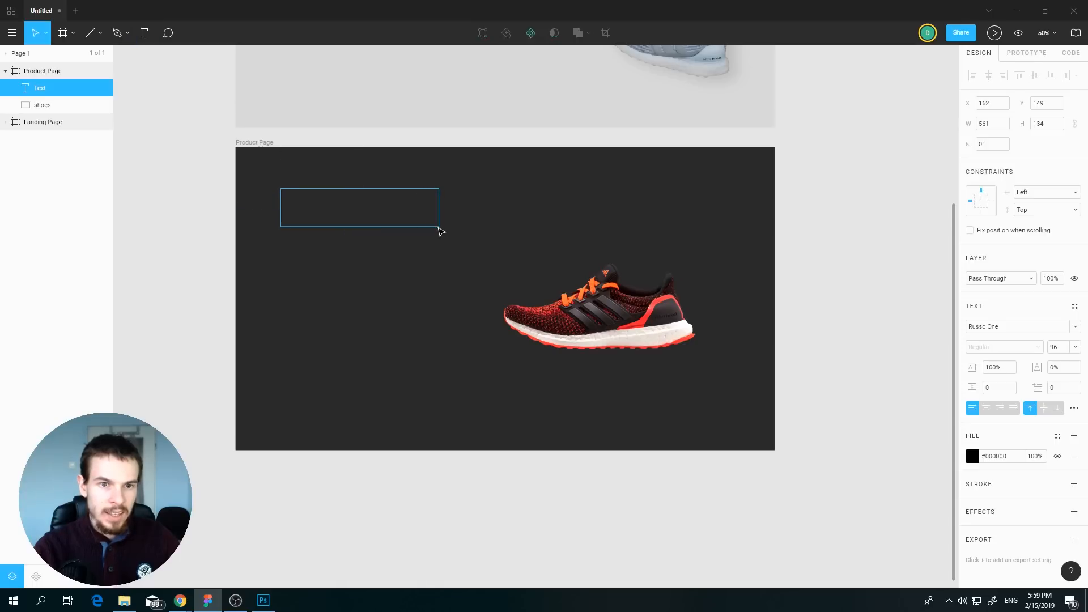
pyautogui.write('AIR BOOST')
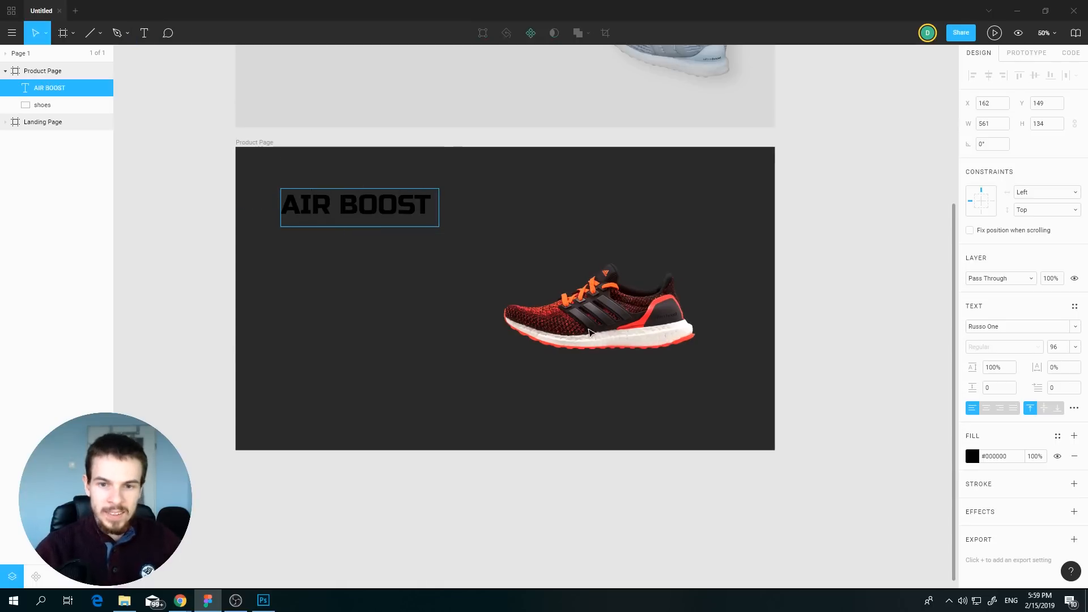
# - Change the AIR BOOST heading's fill colour to white (#FFFFFF)
pyautogui.hotkey('ctrl', 'a')
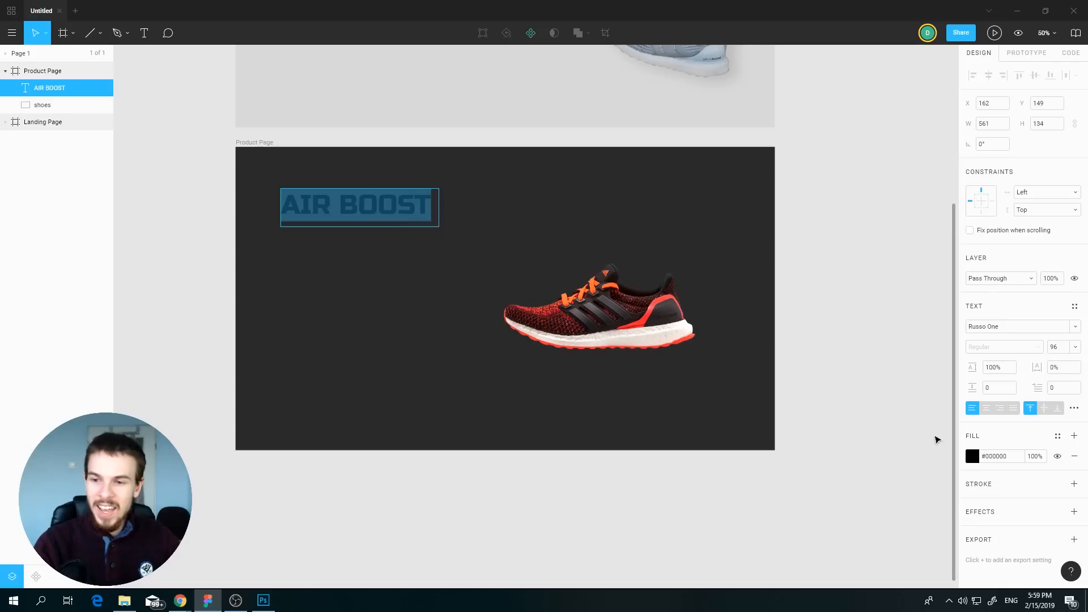
pyautogui.click(972, 456)
pyautogui.click(830, 310)
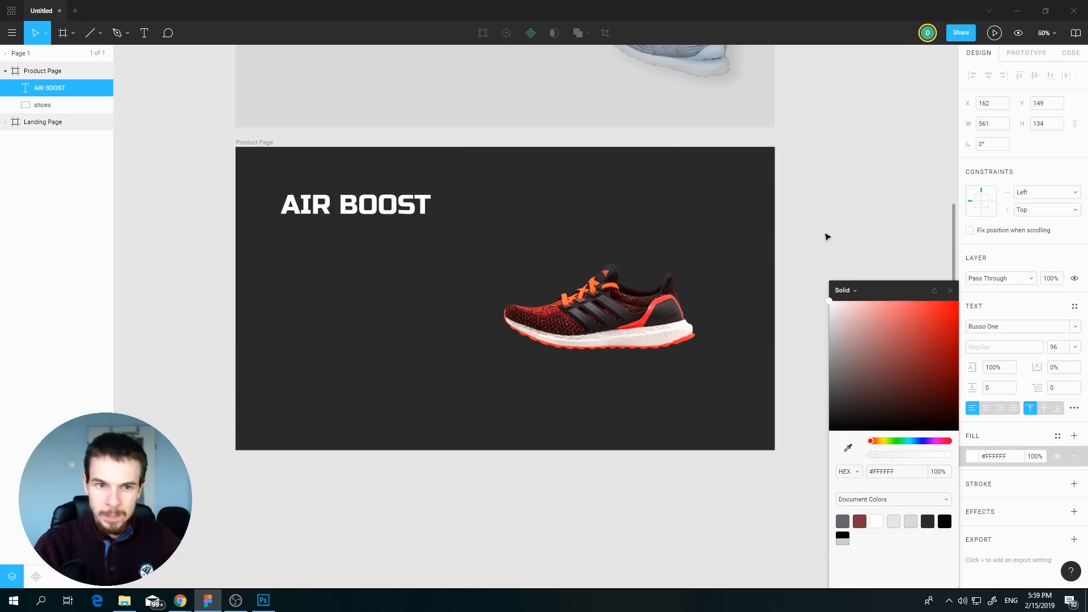
pyautogui.press('Escape')
pyautogui.press('Escape')
pyautogui.moveTo(454, 123); pyautogui.dragTo(444, 434)
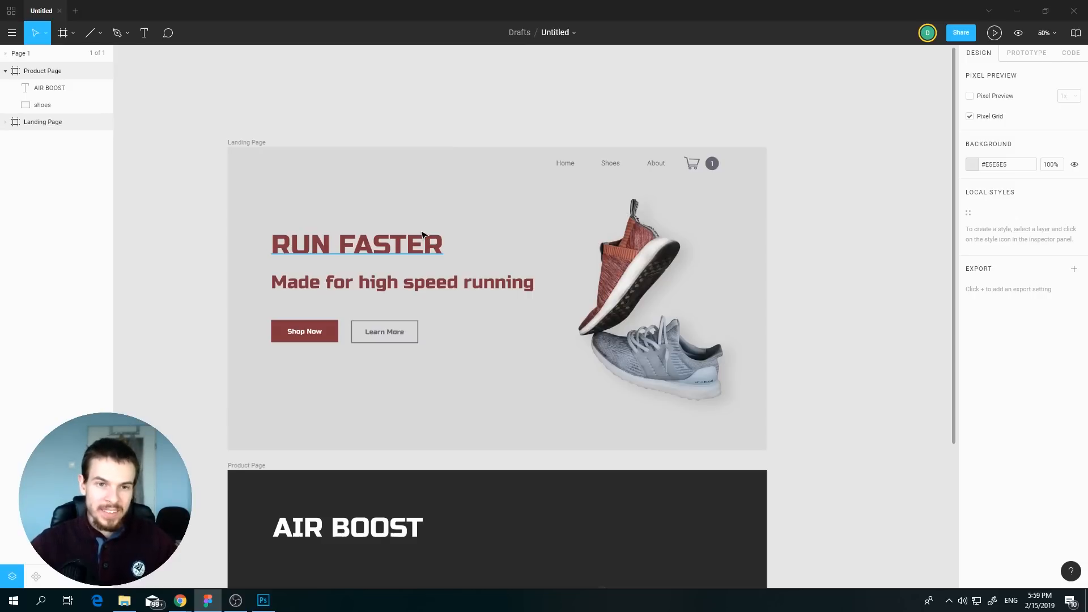
# - Try a darker red fill (#582428) on the landing page's RUN FASTER heading, and undo the change
pyautogui.click(311, 253)
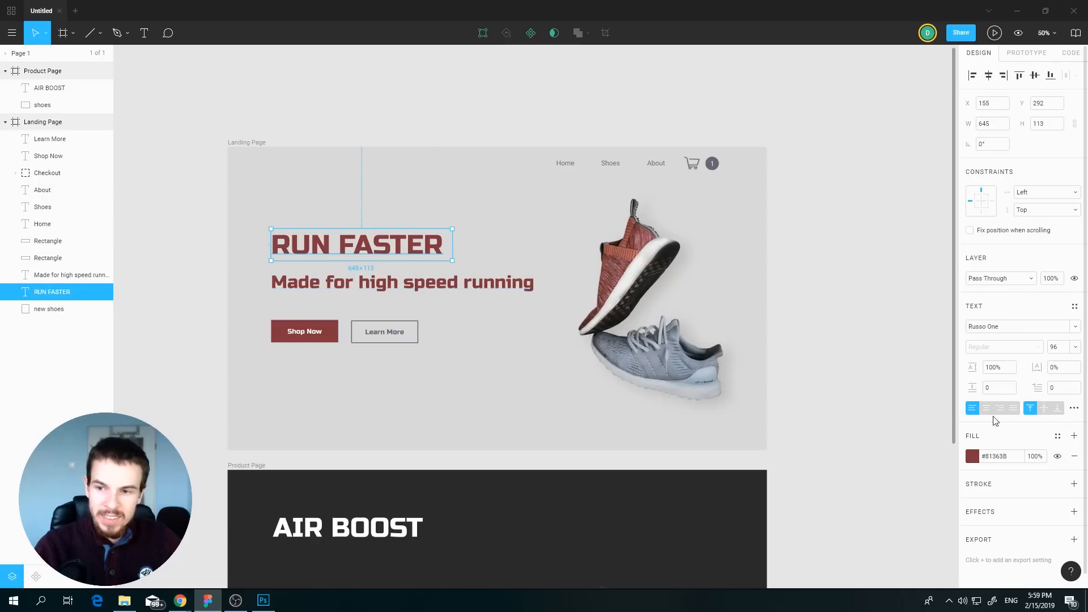
pyautogui.click(973, 457)
pyautogui.moveTo(908, 378); pyautogui.dragTo(906, 393)
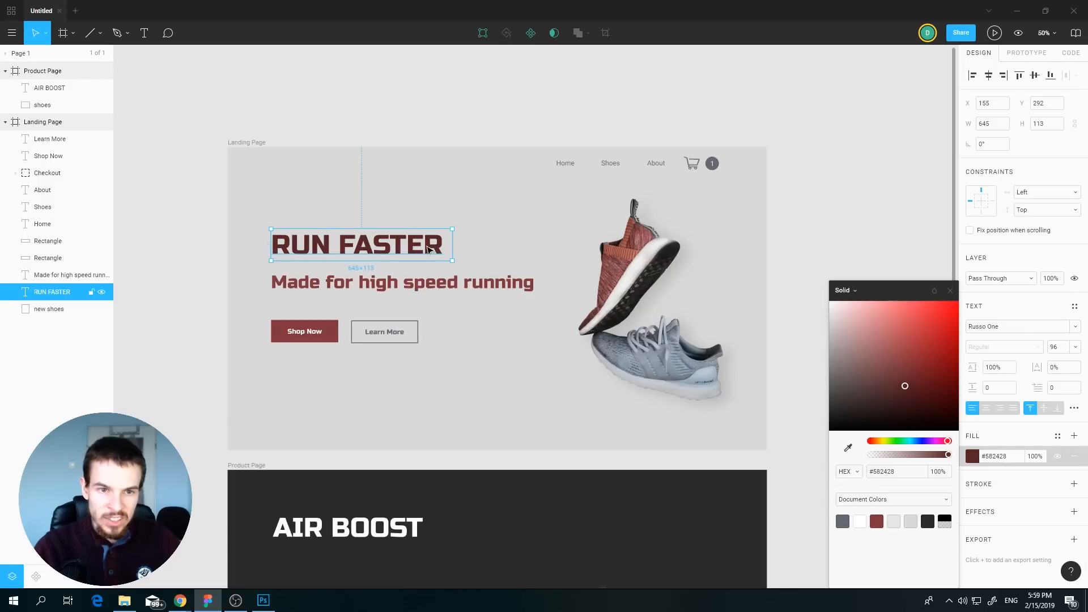
pyautogui.hotkey('ctrl', 'z')
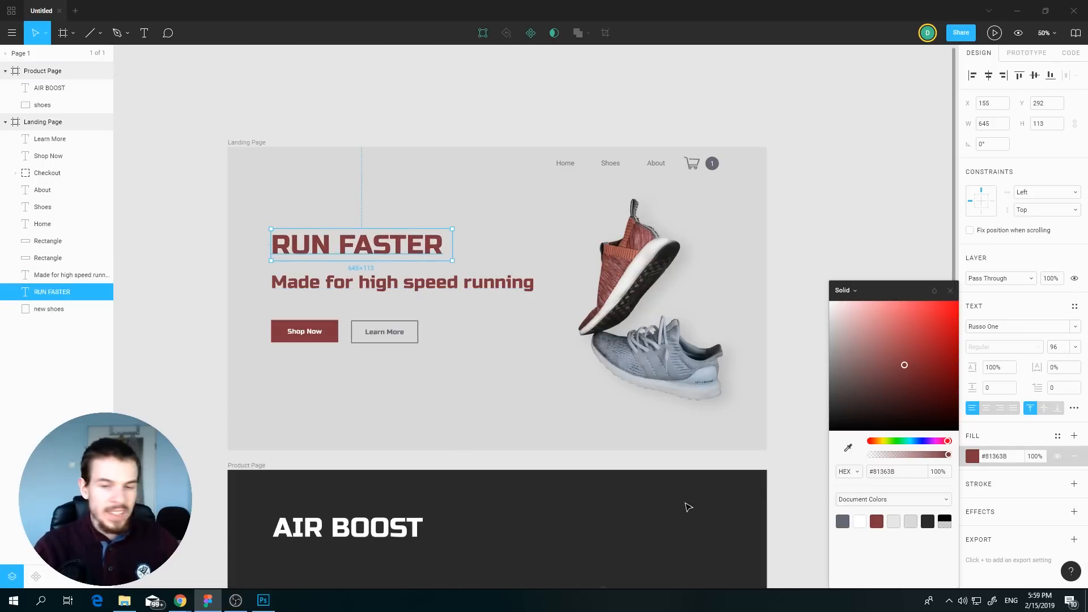
pyautogui.click(862, 214)
# - Add a text box about 620 × 200 below the AIR BOOST heading reading "Designed for maximum speed"
pyautogui.moveTo(639, 493); pyautogui.dragTo(644, 307)
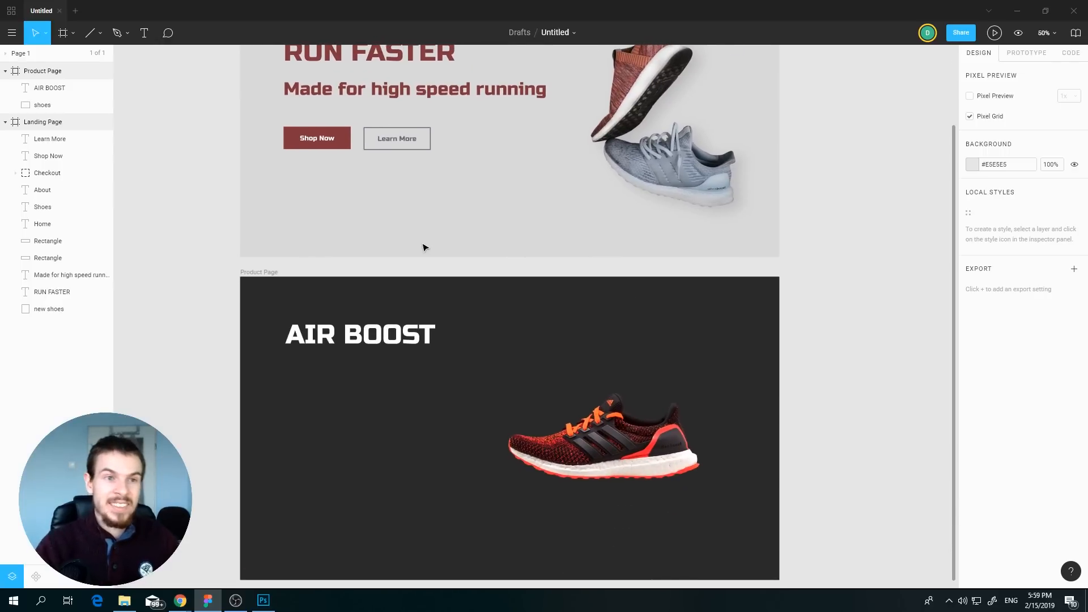
pyautogui.moveTo(425, 248); pyautogui.dragTo(430, 198)
pyautogui.press('t')
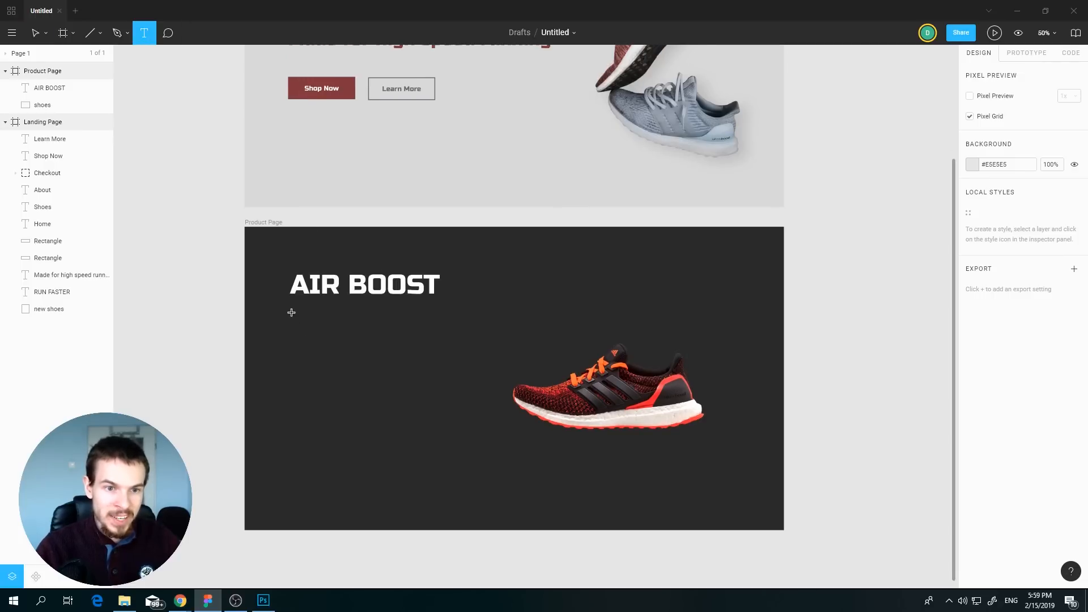
pyautogui.moveTo(292, 315); pyautogui.dragTo(467, 370)
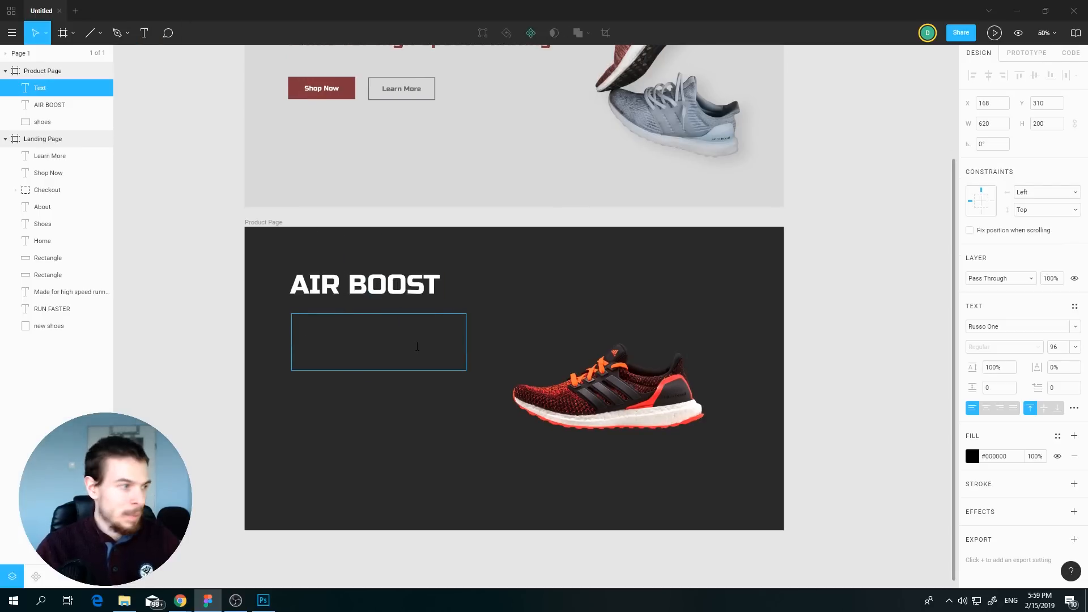
pyautogui.write('DEsign')
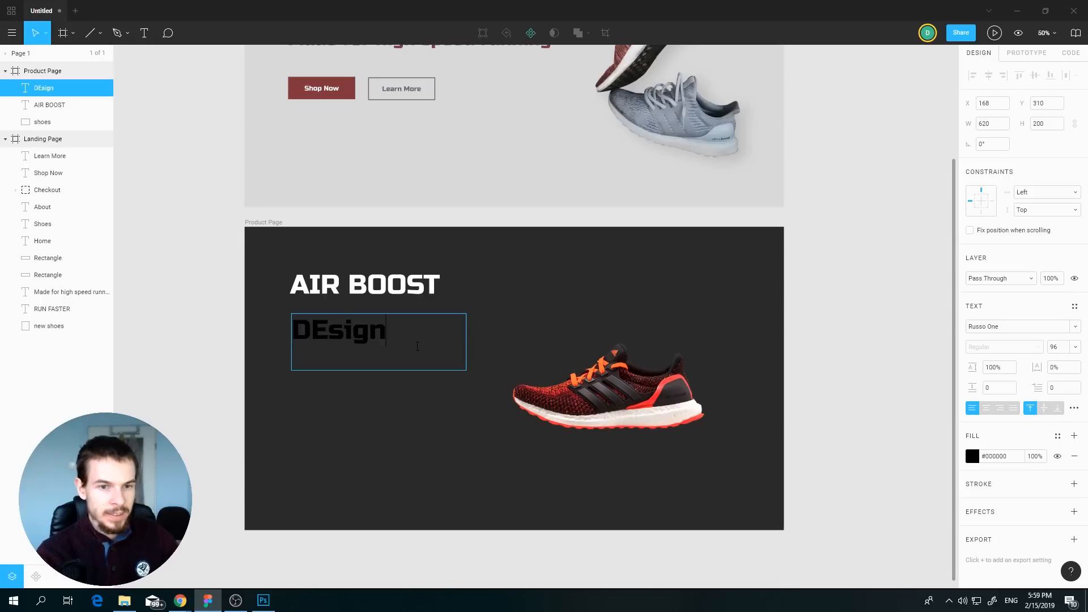
pyautogui.press('BackSpace')
pyautogui.press('BackSpace')
pyautogui.press('BackSpace')
pyautogui.press('BackSpace')
pyautogui.press('BackSpace')
pyautogui.write('esigne')
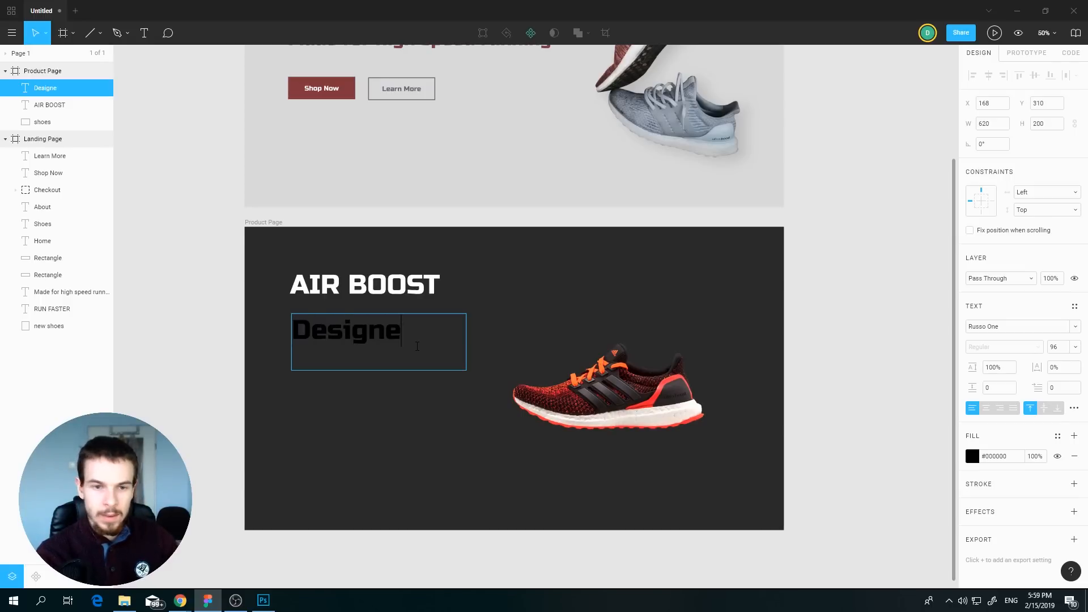
pyautogui.write('d for maxi')
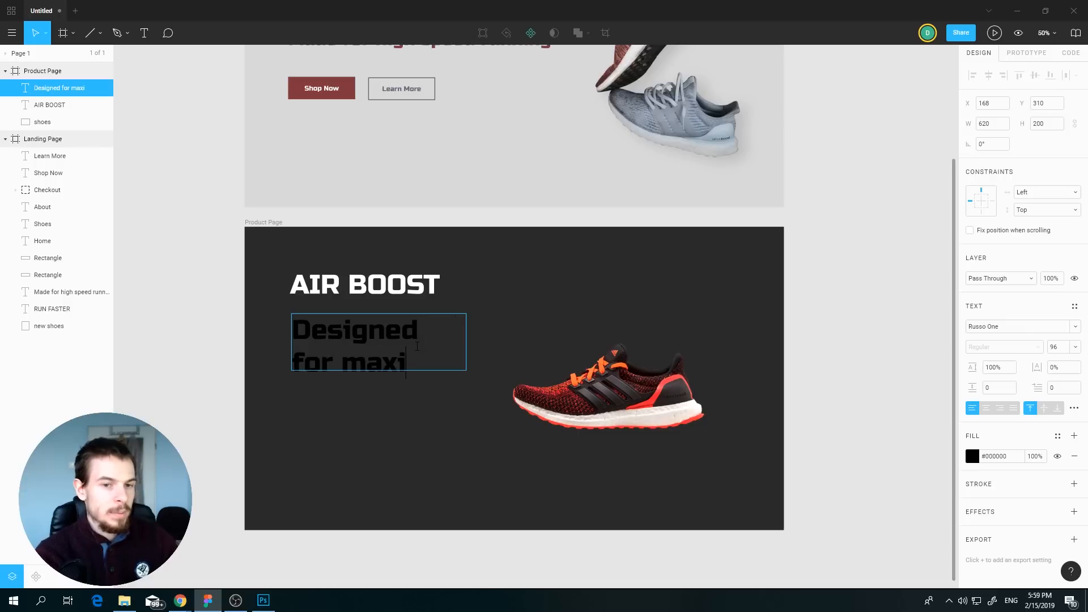
pyautogui.write('mum speed')
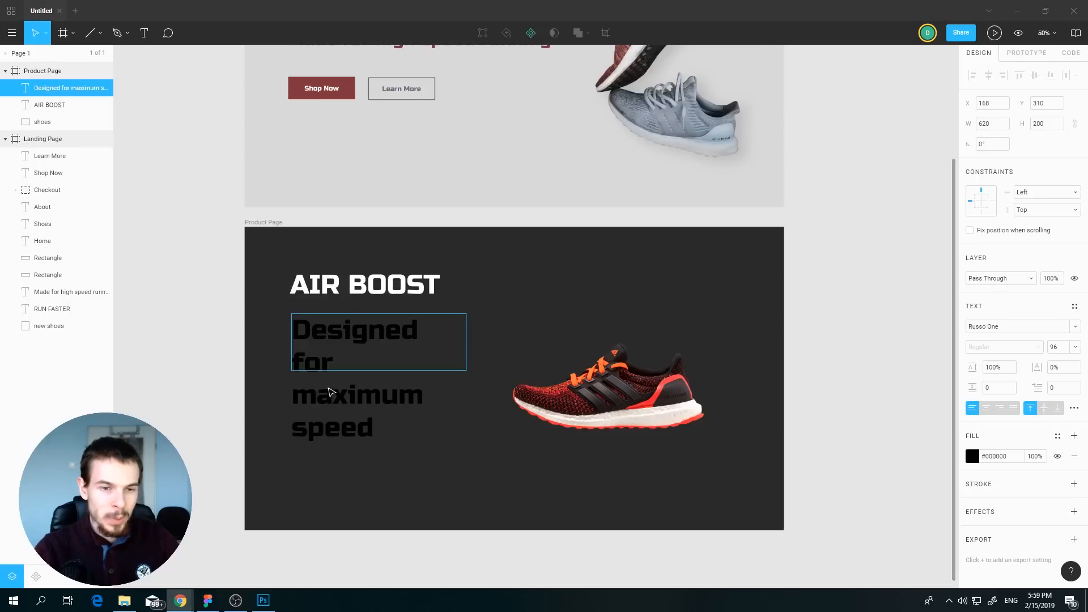
pyautogui.press('Escape')
# - Set the font size of the "Designed for maximum speed" text to 24
pyautogui.doubleClick(363, 338)
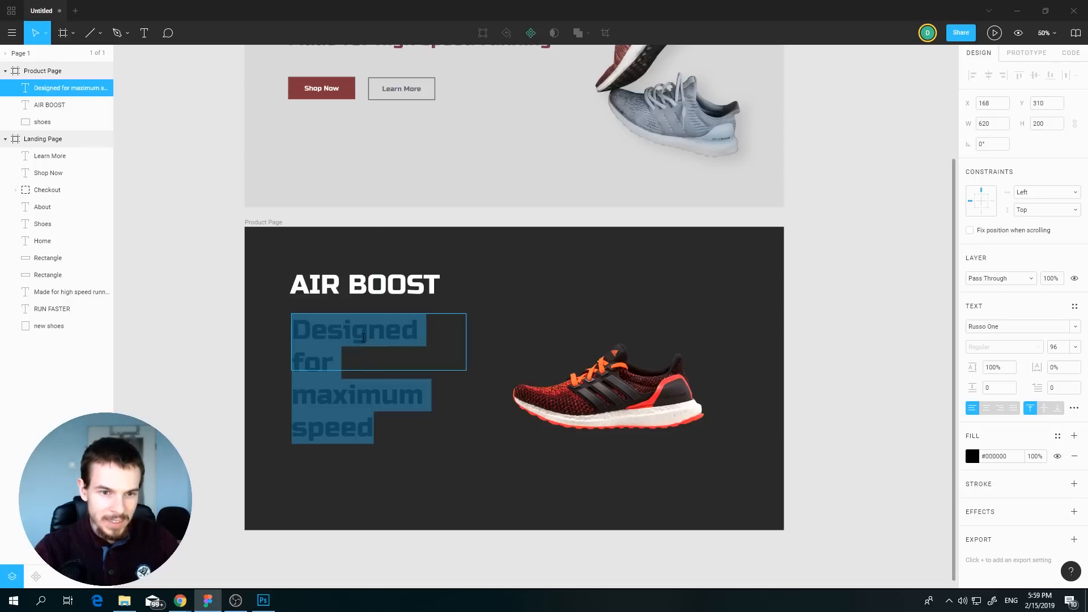
pyautogui.click(1076, 348)
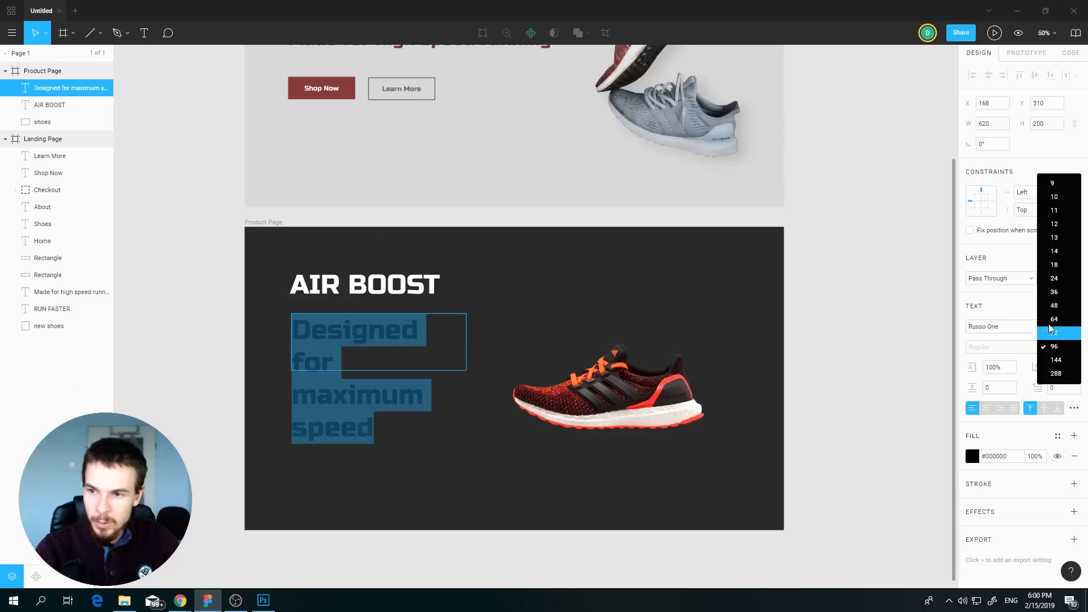
pyautogui.click(1059, 281)
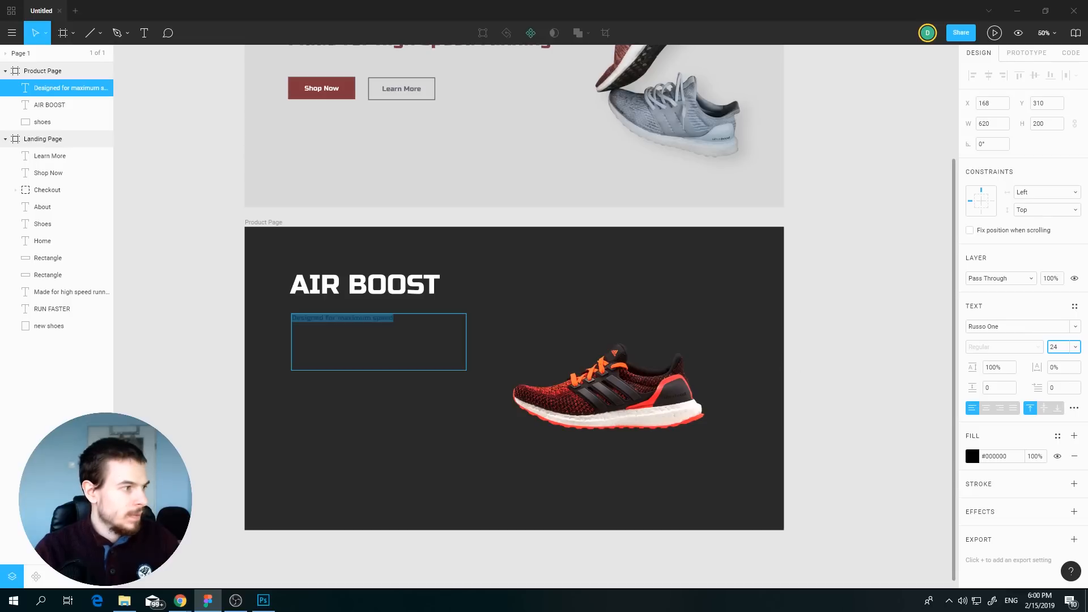
pyautogui.hotkey('alt', 'Tab')
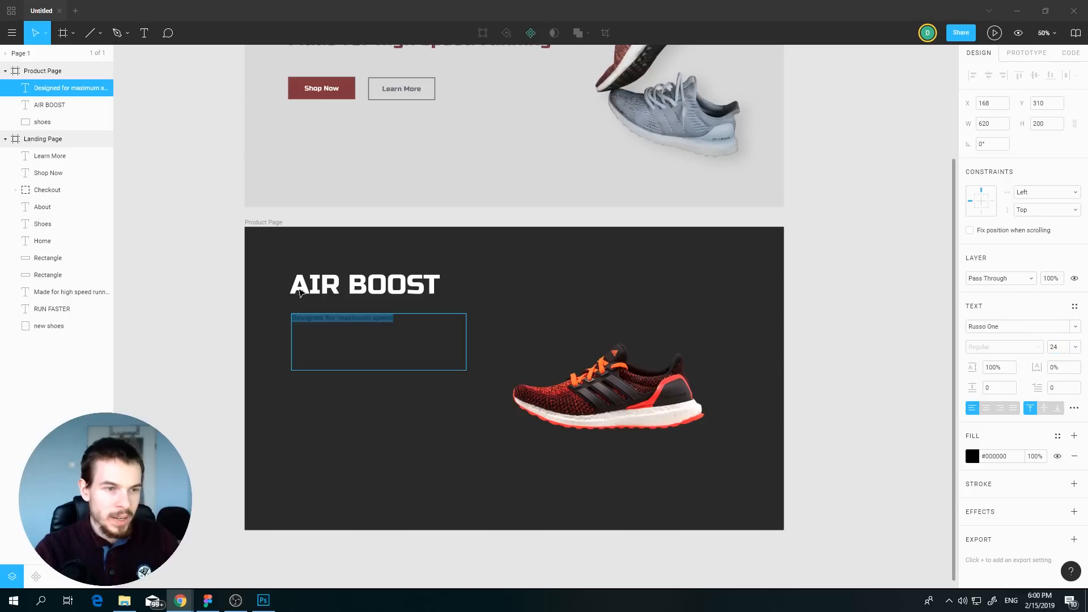
pyautogui.hotkey('alt', 'Tab')
# - Set the AIR BOOST heading's font size to 72
pyautogui.click(301, 290)
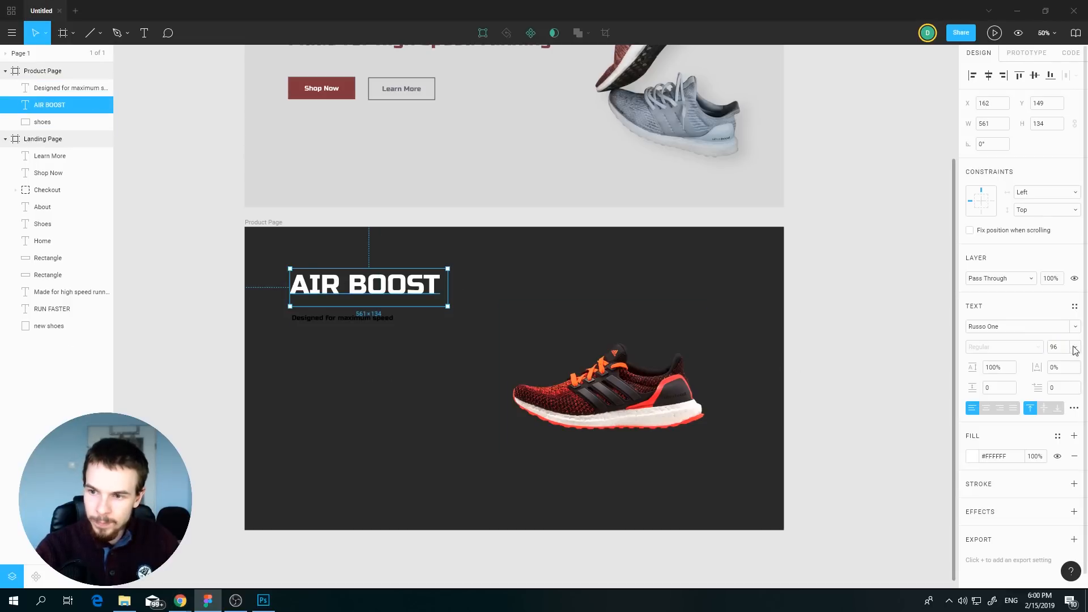
pyautogui.click(1075, 351)
pyautogui.click(1061, 334)
pyautogui.click(823, 435)
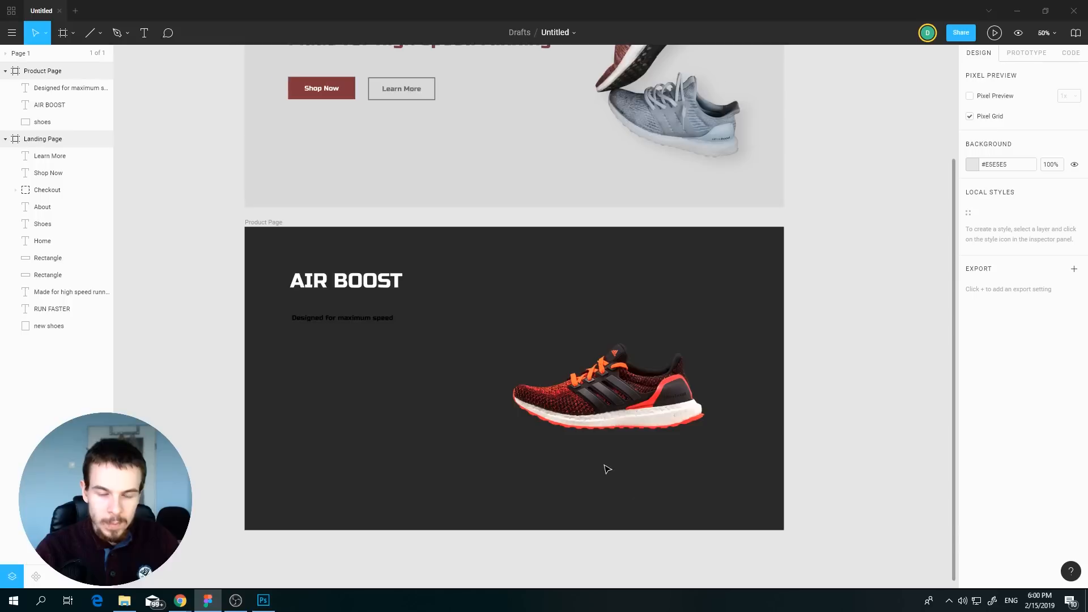
# - Change the "Designed for maximum speed" text's fill to white (#FFFFFF) and stretch its box to about 620 × 205
pyautogui.scroll(5, 607, 470)
pyautogui.hscroll(-3, 425, 278)
pyautogui.click(347, 232)
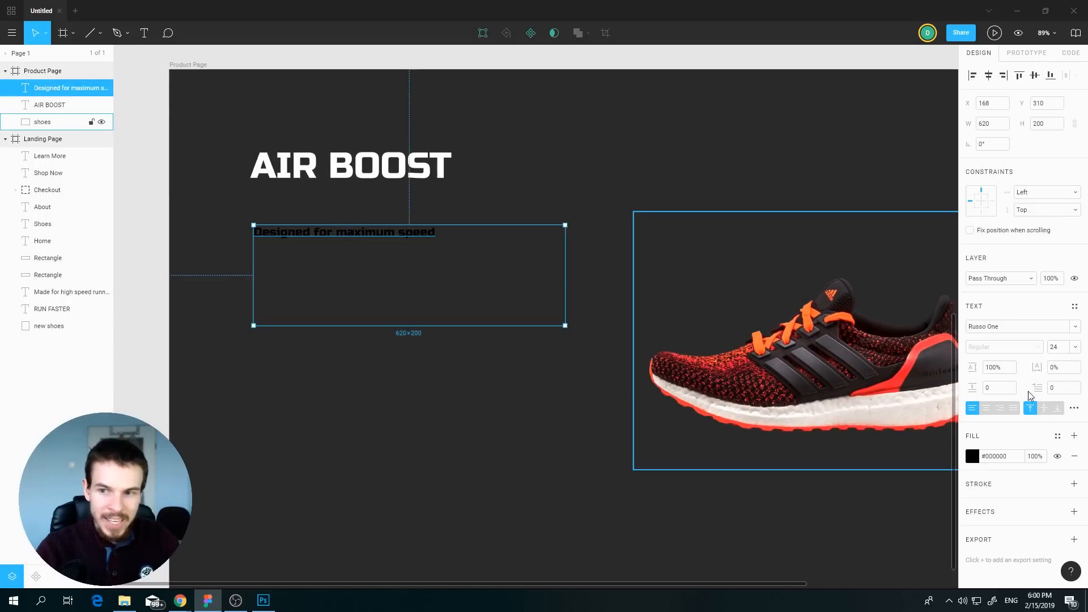
pyautogui.doubleClick(380, 241)
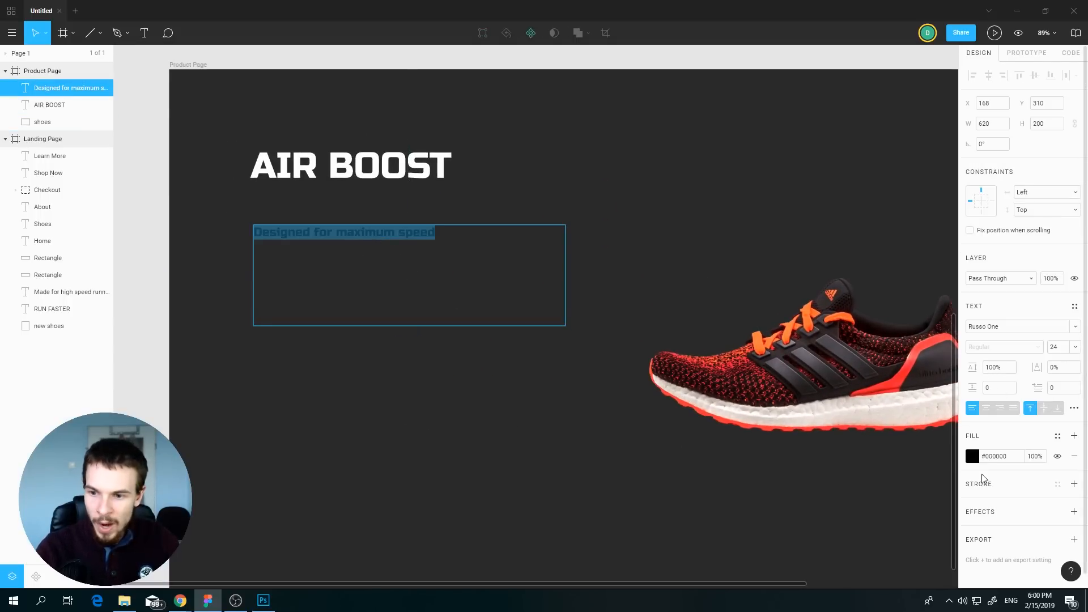
pyautogui.click(975, 455)
pyautogui.moveTo(884, 352); pyautogui.dragTo(819, 268)
pyautogui.click(661, 343)
pyautogui.moveTo(478, 327); pyautogui.dragTo(478, 331)
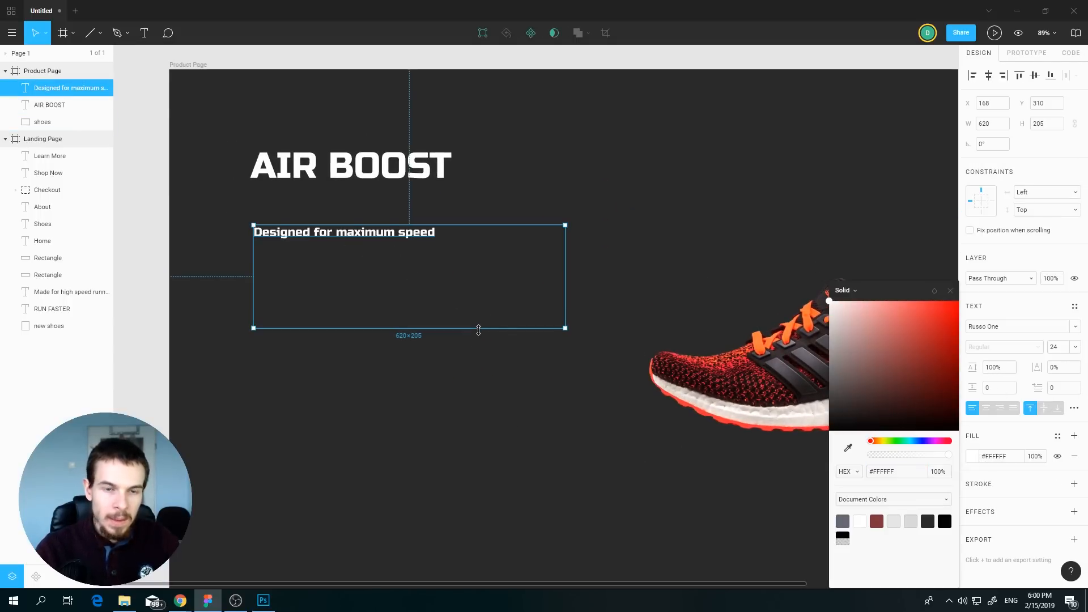
pyautogui.click(420, 402)
# - Try a light grey fill (#E5E5E5) on the "Designed for maximum speed" text
pyautogui.moveTo(377, 263); pyautogui.dragTo(449, 353)
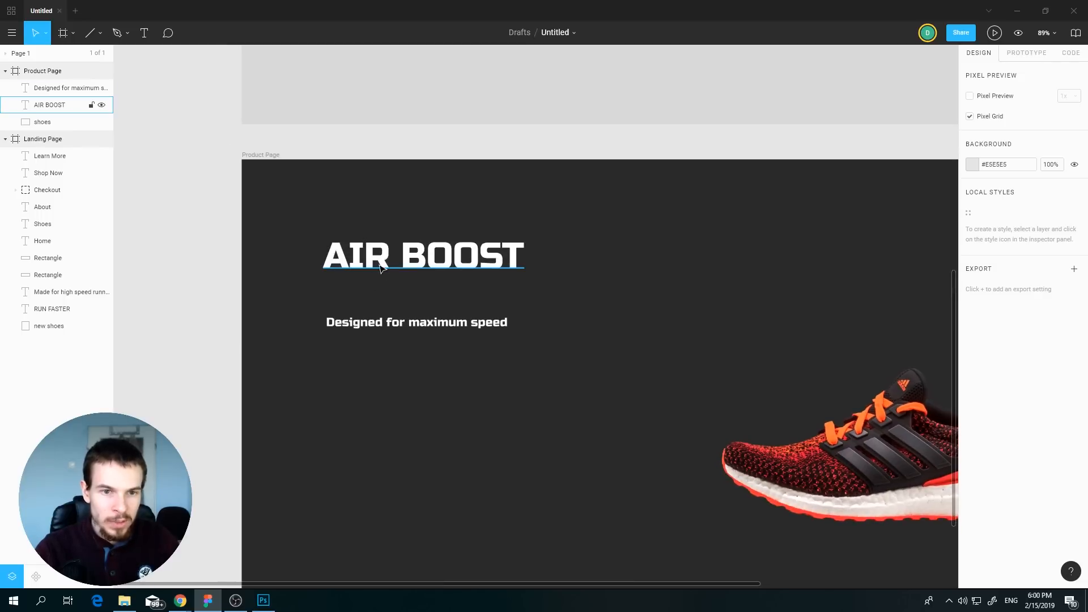
pyautogui.click(396, 327)
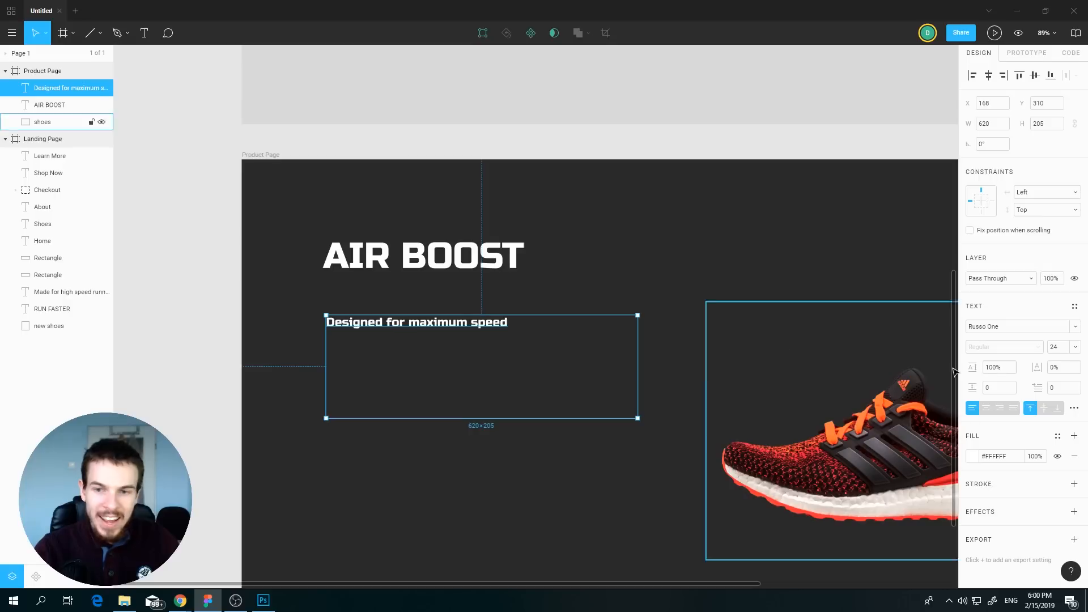
pyautogui.click(974, 457)
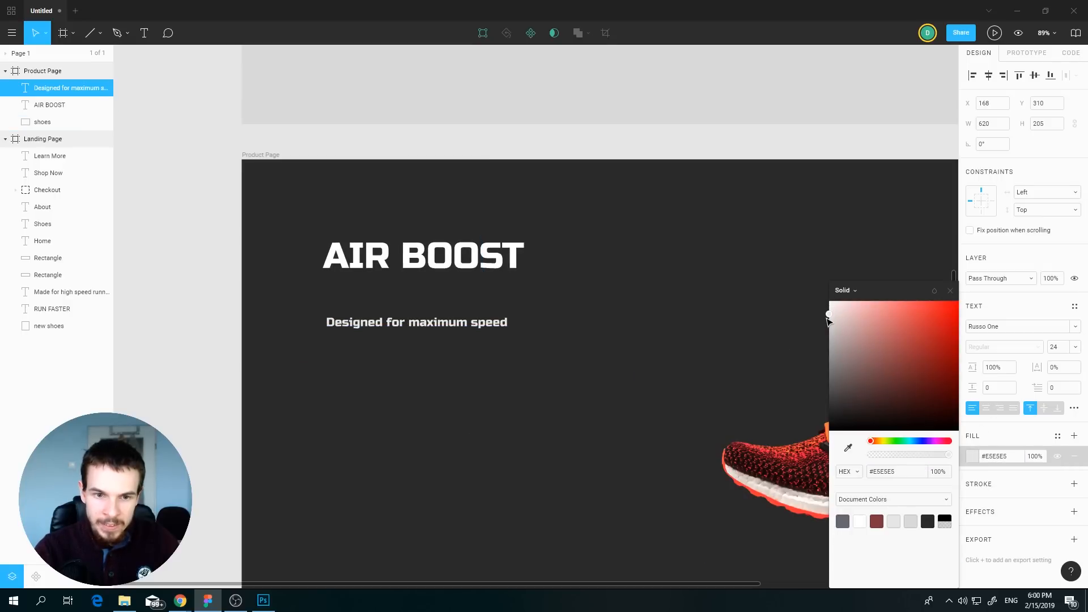
pyautogui.click(587, 508)
pyautogui.keyDown('ctrl'); pyautogui.scroll(3, 469, 362); pyautogui.keyUp('ctrl')
pyautogui.keyDown('ctrl'); pyautogui.scroll(-2, 468, 361); pyautogui.keyUp('ctrl')
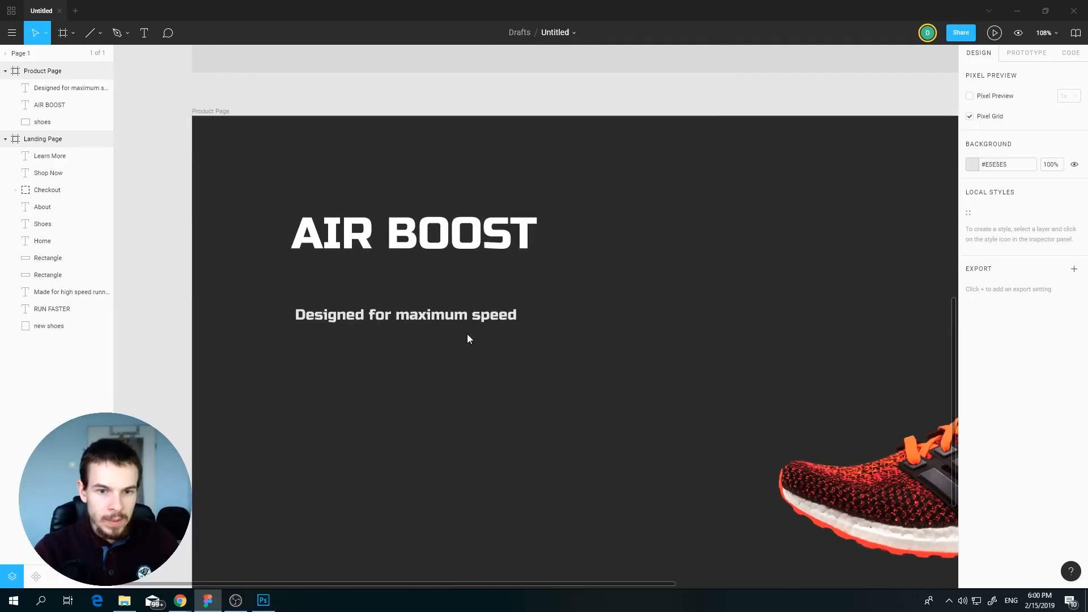
# - Try a darker grey fill (#BCBCBC) on the "Designed for maximum speed" text
pyautogui.click(466, 339)
pyautogui.click(973, 457)
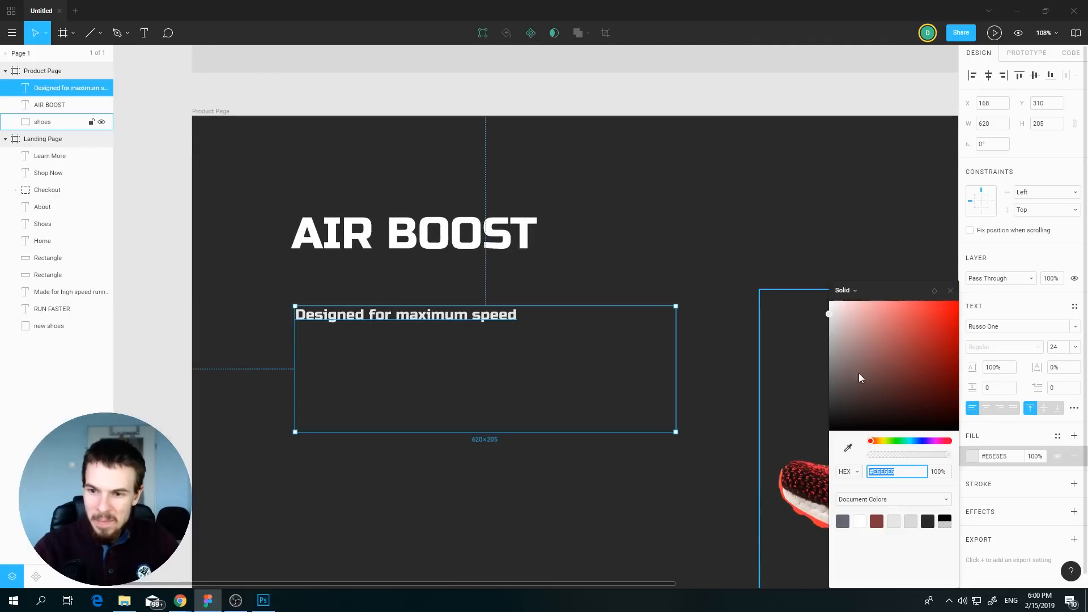
pyautogui.click(830, 335)
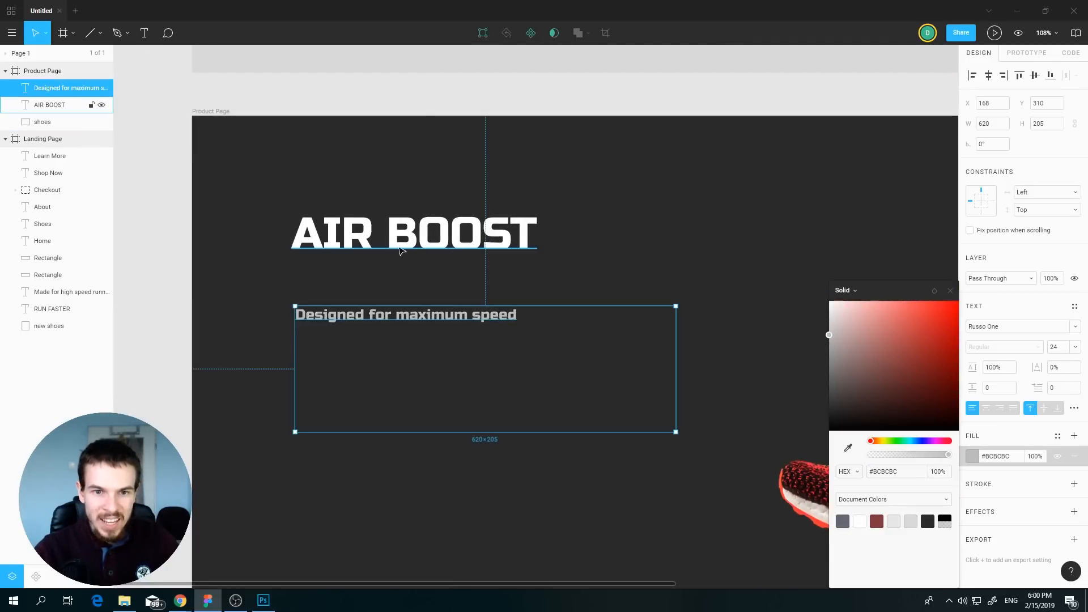
pyautogui.click(437, 503)
pyautogui.keyDown('ctrl'); pyautogui.scroll(-1, 558, 347); pyautogui.keyUp('ctrl')
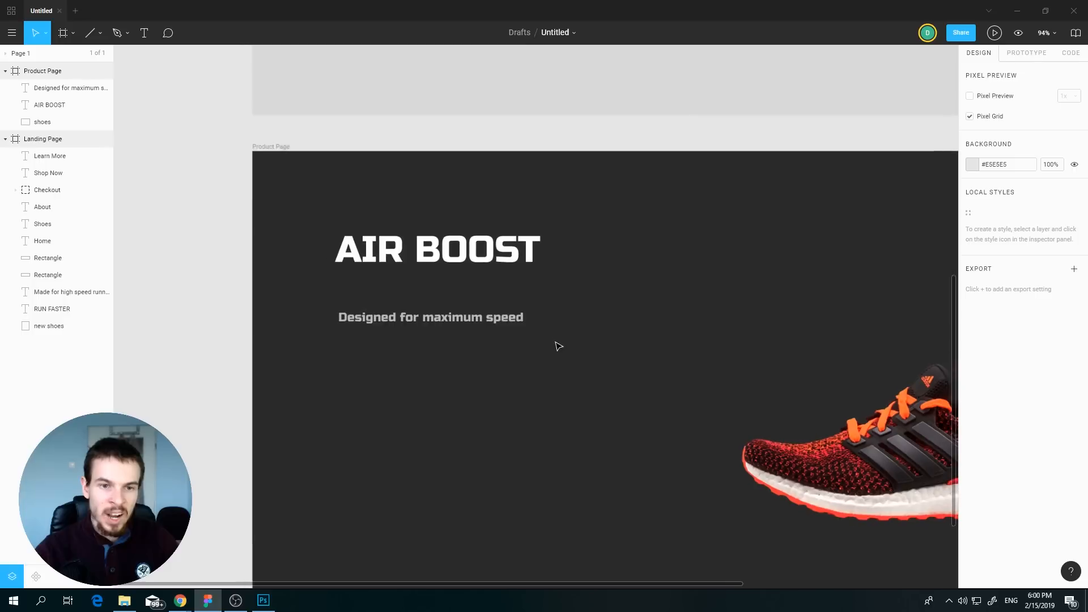
# - Undo the grey fill changes on the "Designed for maximum speed" text
pyautogui.click(559, 346)
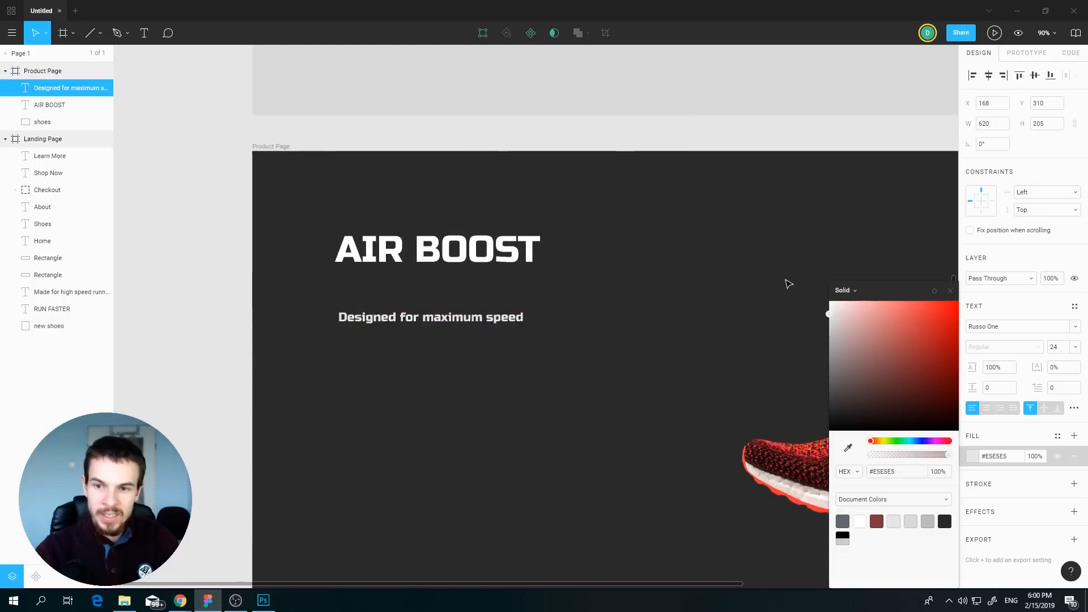
pyautogui.click(688, 440)
pyautogui.scroll(-3, 691, 448)
pyautogui.moveTo(691, 449); pyautogui.dragTo(497, 349)
pyautogui.scroll(2, 592, 373)
# - Set both the AIR BOOST heading and the tagline beneath it to auto-resize by width
pyautogui.click(381, 181)
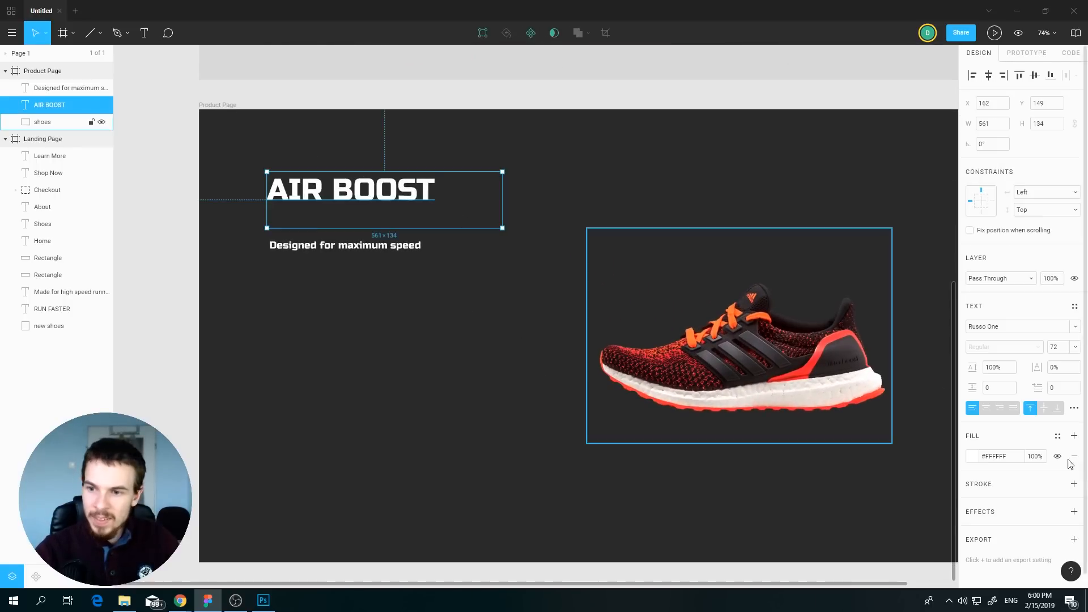
pyautogui.click(1073, 407)
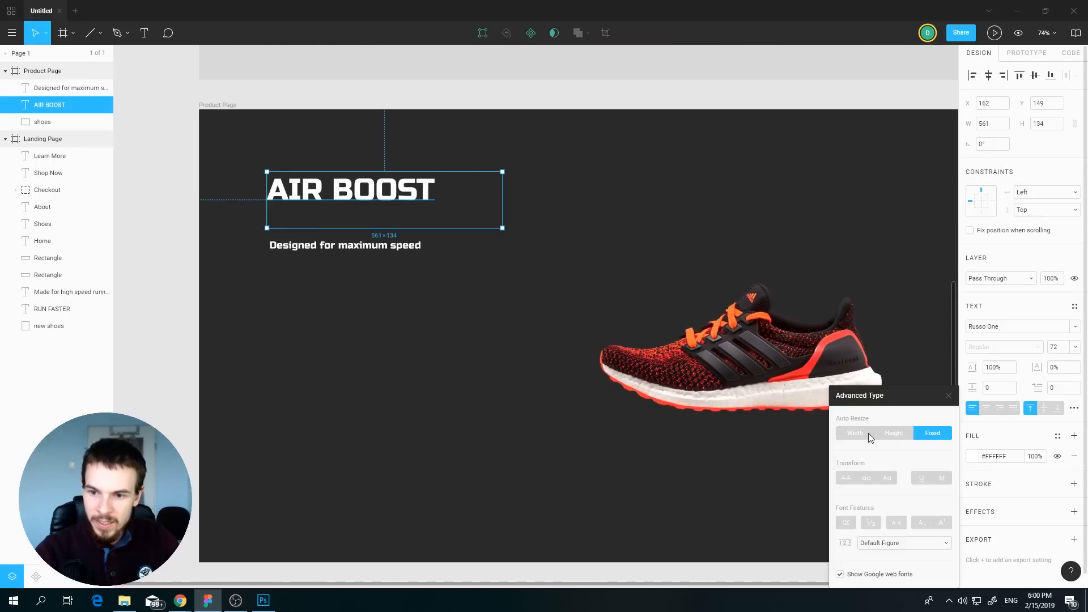
pyautogui.click(870, 434)
pyautogui.click(1075, 407)
pyautogui.click(344, 245)
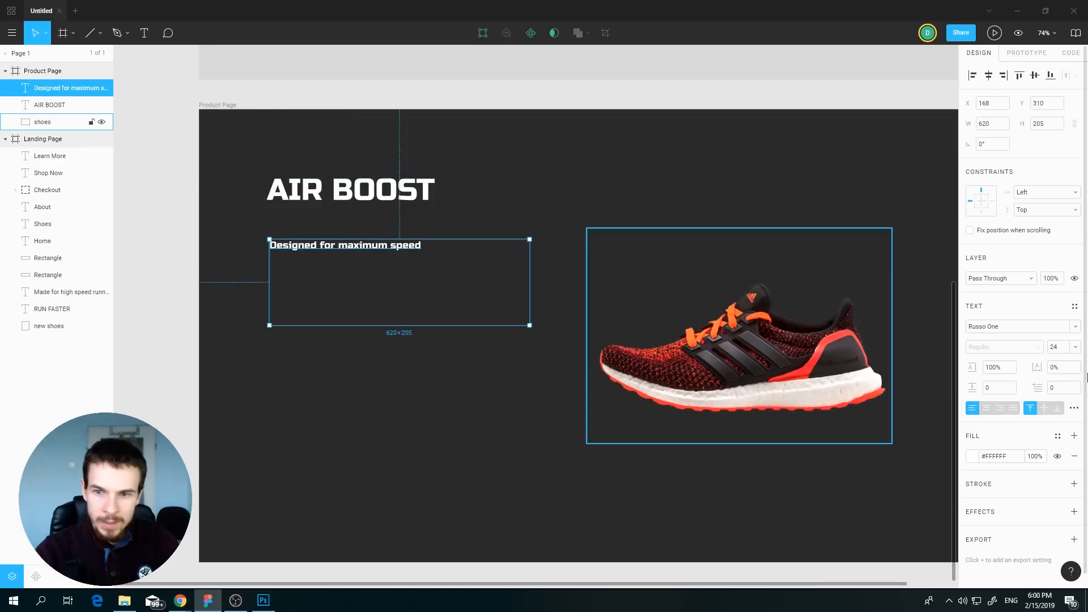
pyautogui.click(1073, 407)
pyautogui.click(856, 434)
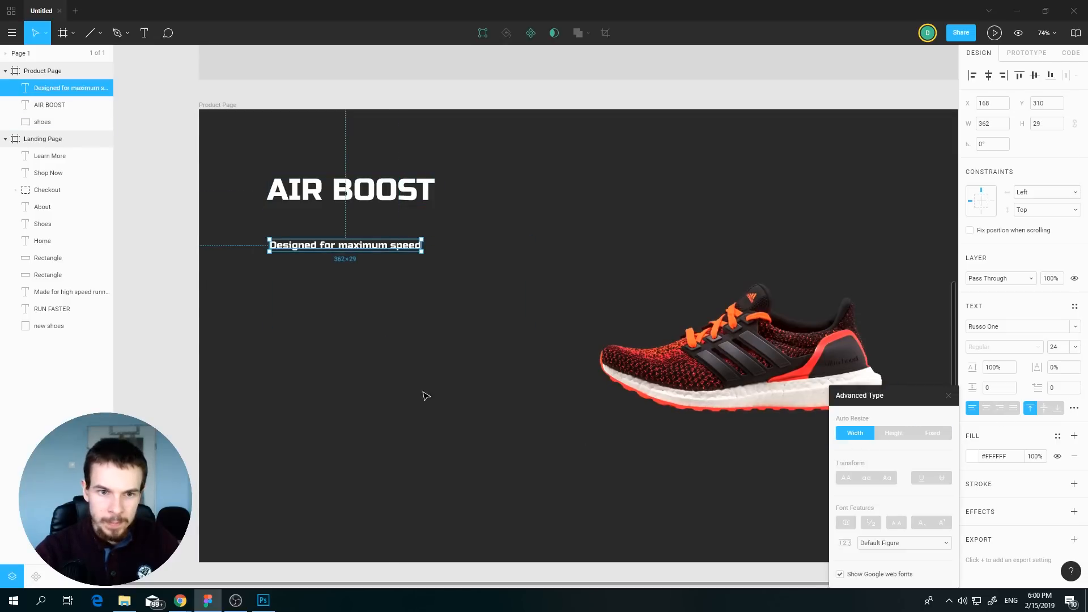
# - Move the tagline under AIR BOOST to X 162, Y 319 and resize its text box to about 556 × 66
pyautogui.moveTo(419, 248); pyautogui.dragTo(500, 271)
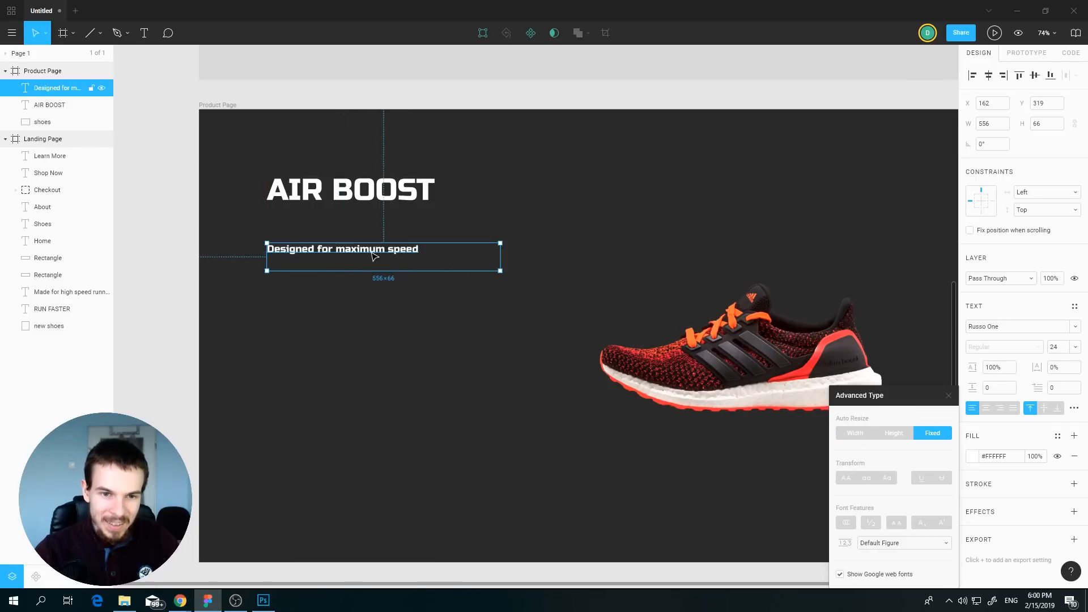
pyautogui.click(1077, 350)
pyautogui.click(446, 259)
# - Set the font size of the "Designed for maximum speed" text to 30
pyautogui.doubleClick(417, 251)
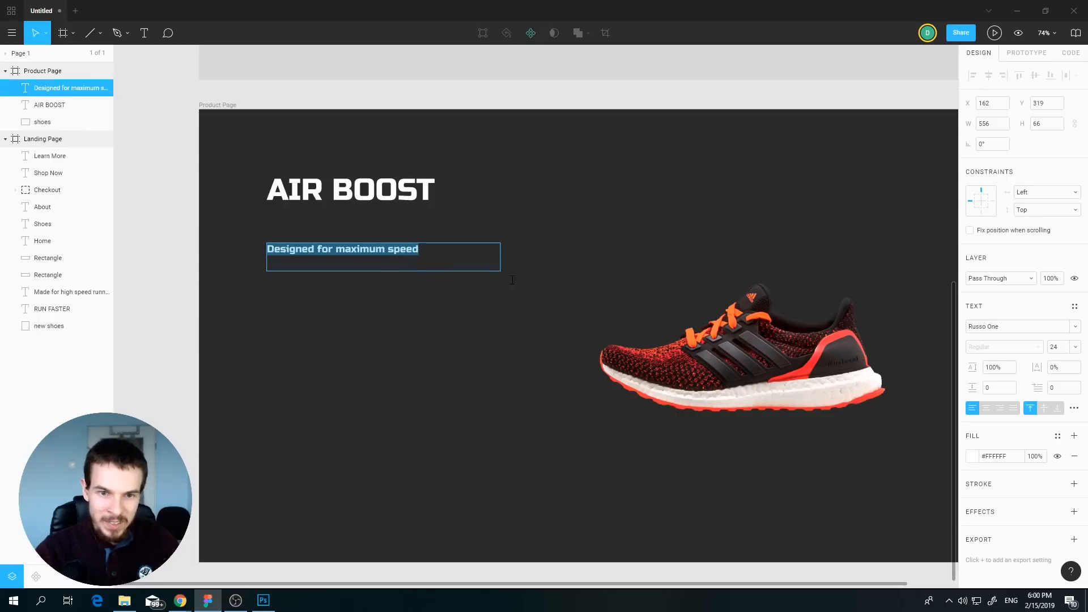
pyautogui.click(1074, 347)
pyautogui.click(1058, 350)
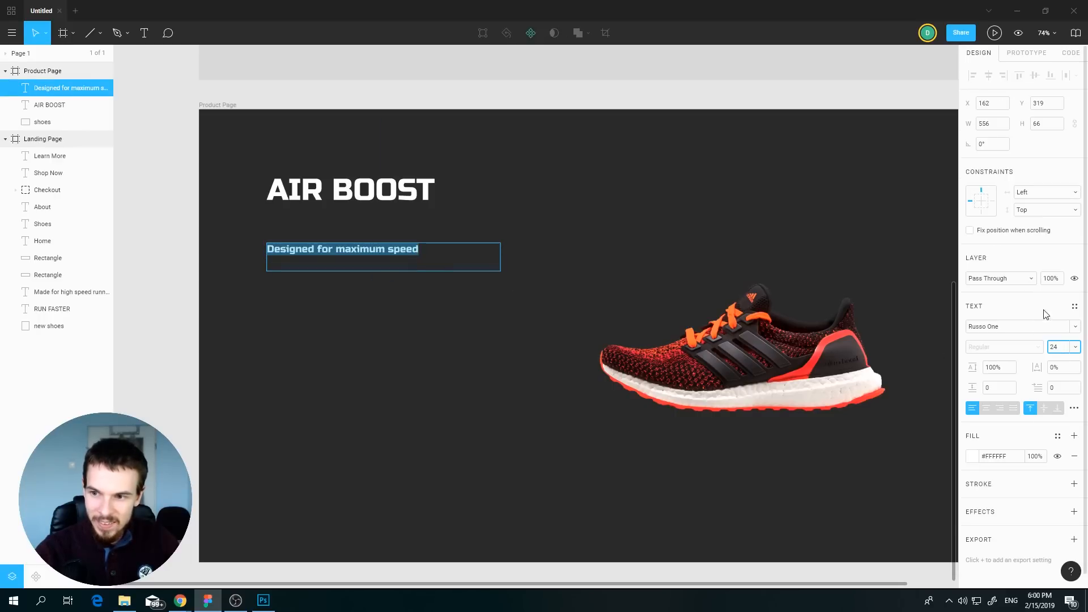
pyautogui.write('30')
pyautogui.press('Return')
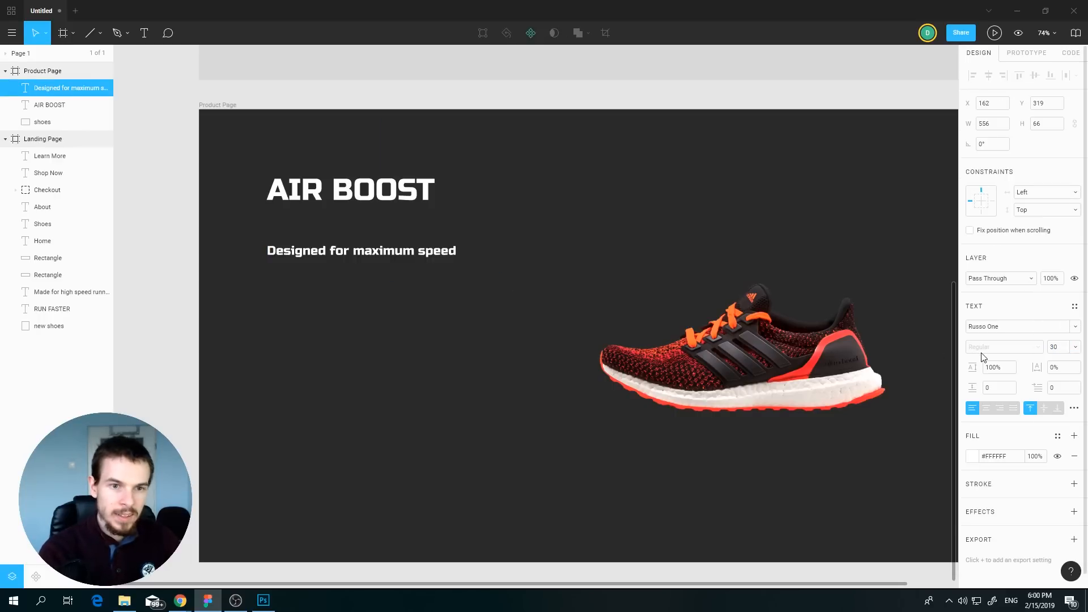
# - Move the "Designed for maximum speed" tagline to X 176, Y 361 and set it to auto-resize by width
pyautogui.press('Escape')
pyautogui.moveTo(349, 269); pyautogui.dragTo(355, 287)
pyautogui.click(1073, 408)
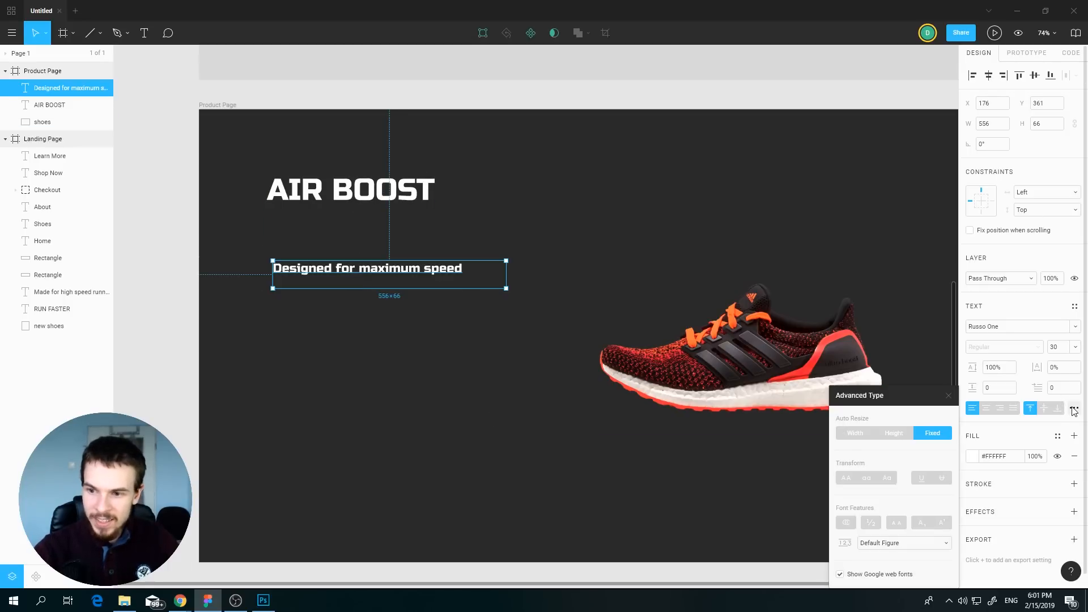
pyautogui.click(843, 432)
pyautogui.click(1075, 409)
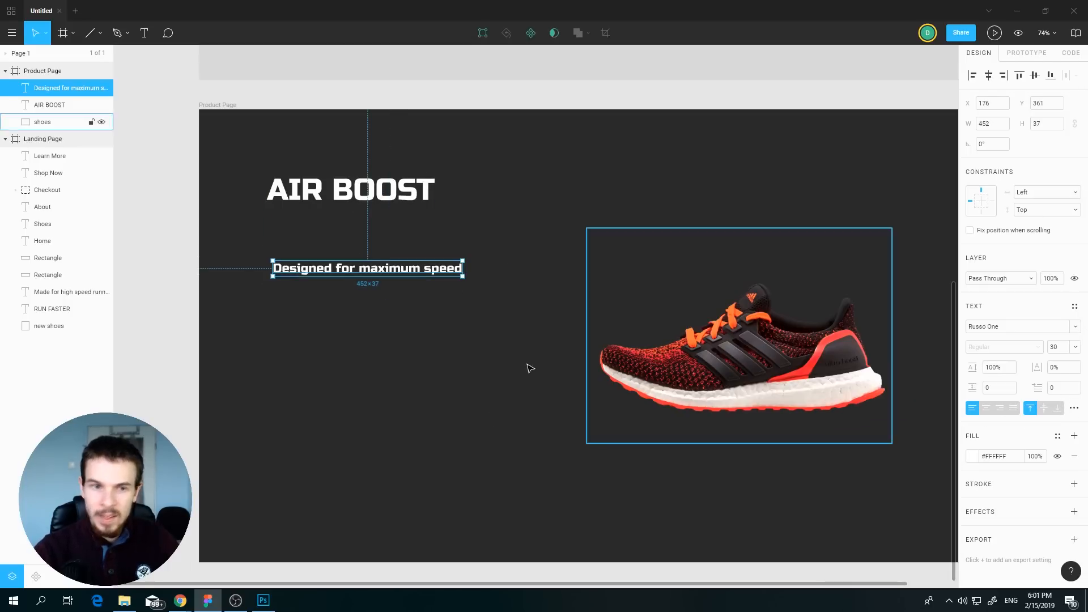
pyautogui.click(425, 338)
pyautogui.click(144, 33)
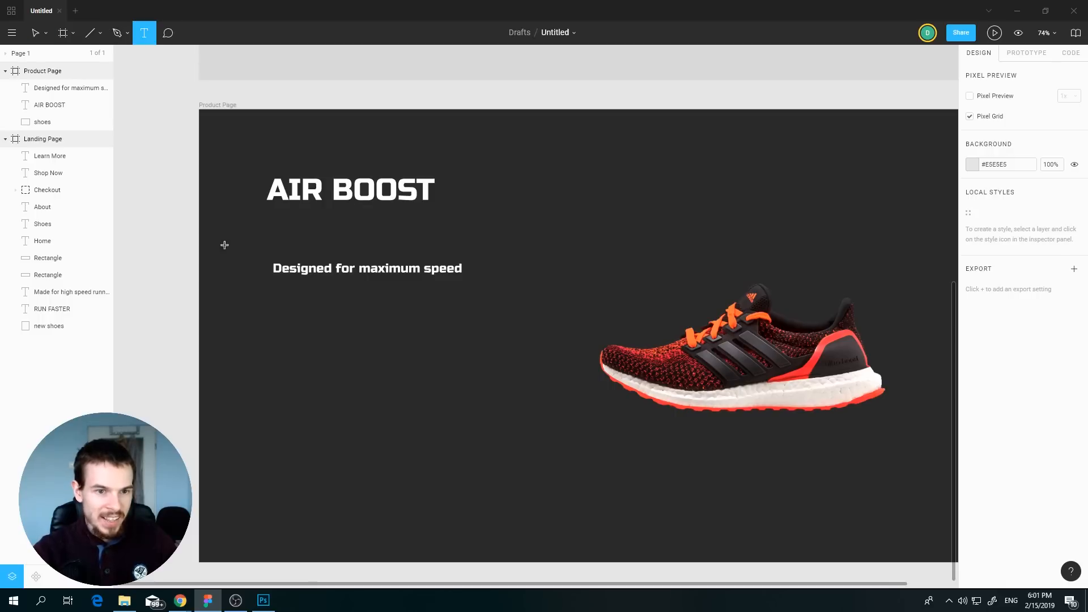
pyautogui.click(224, 247)
pyautogui.click(302, 356)
# - Add a text box about 763 × 277 under the tagline reading "With a soft and lightweight finish to give you the extra boost of speed"
pyautogui.click(146, 40)
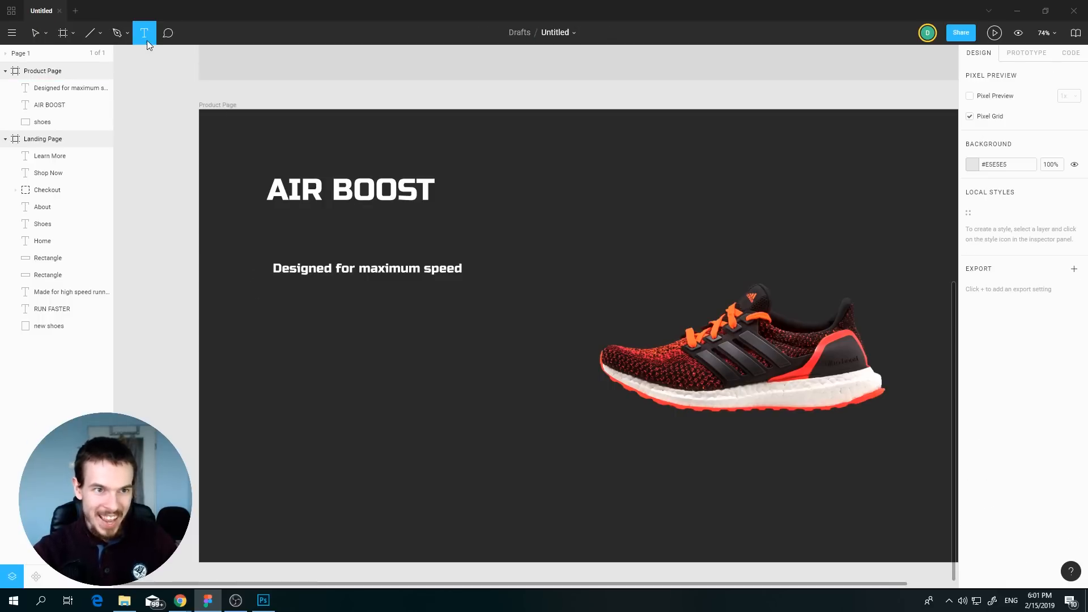
pyautogui.moveTo(267, 293); pyautogui.dragTo(588, 409)
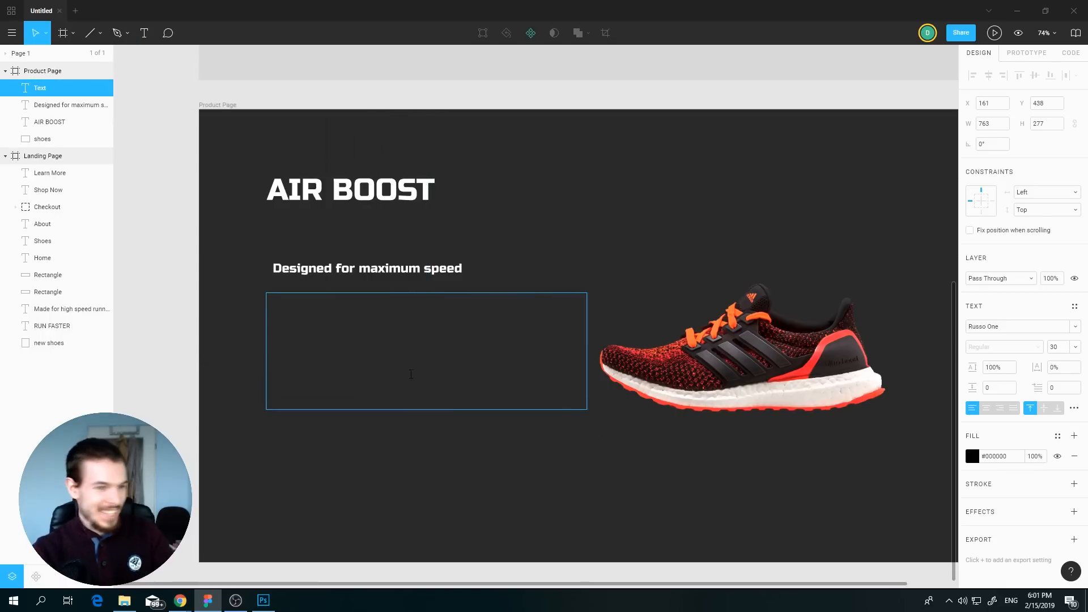
pyautogui.write('With a soft and lightweight fini')
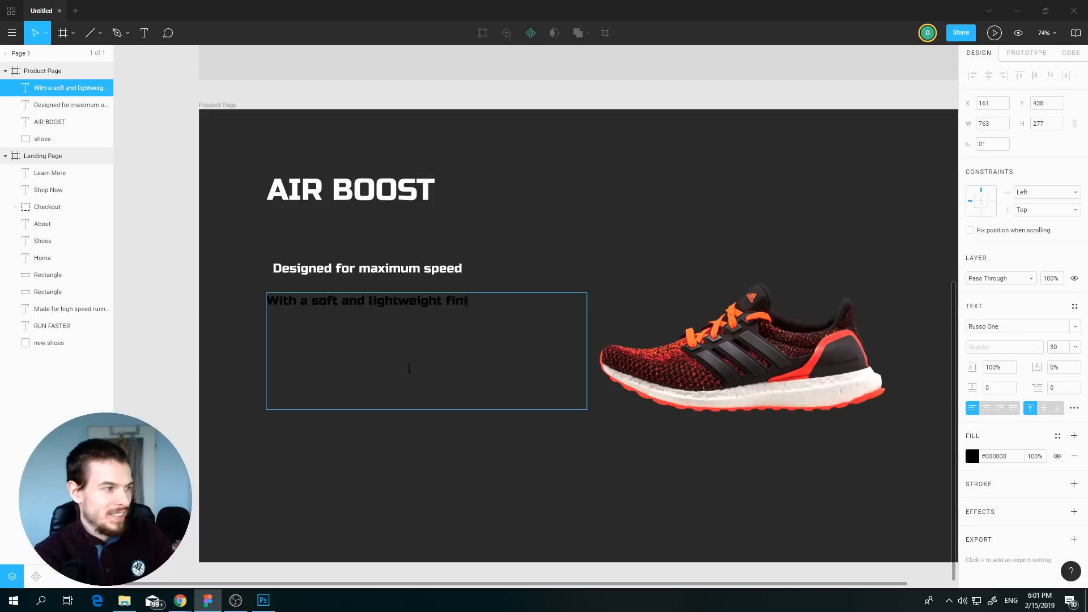
pyautogui.write('sh to give you th')
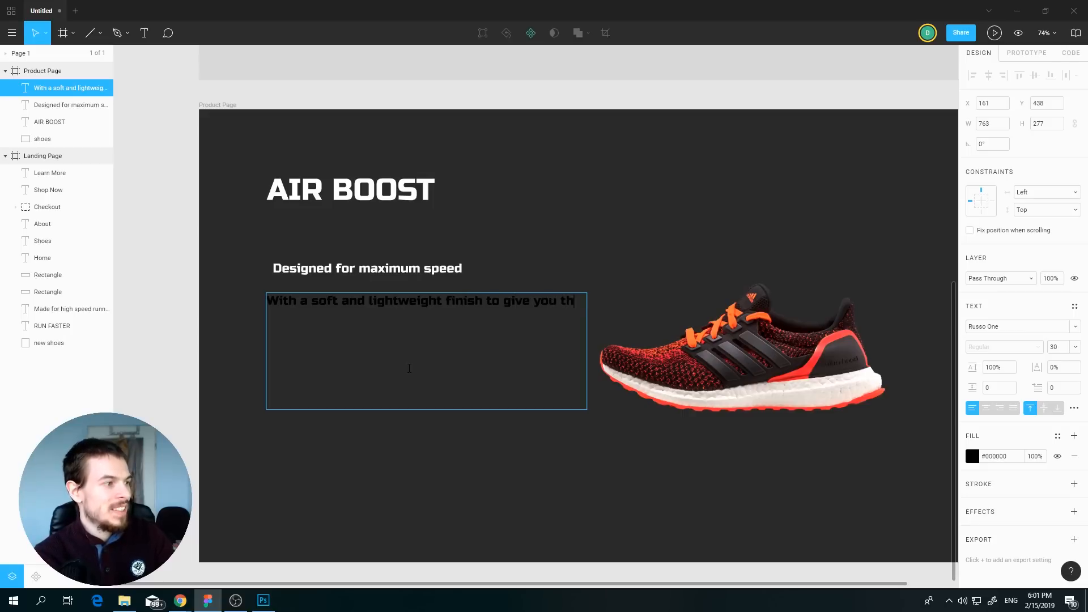
pyautogui.write('e extra boost of speed')
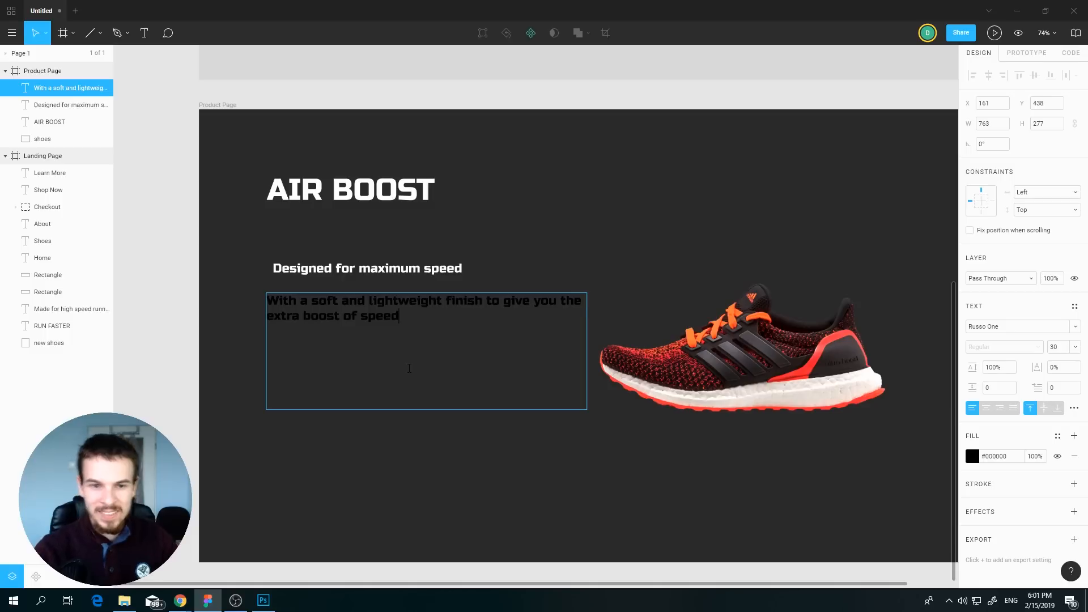
# - Change the fill of the "With a soft and lightweight finish" description to white, #FFFFFF
pyautogui.hotkey('ctrl', 'a')
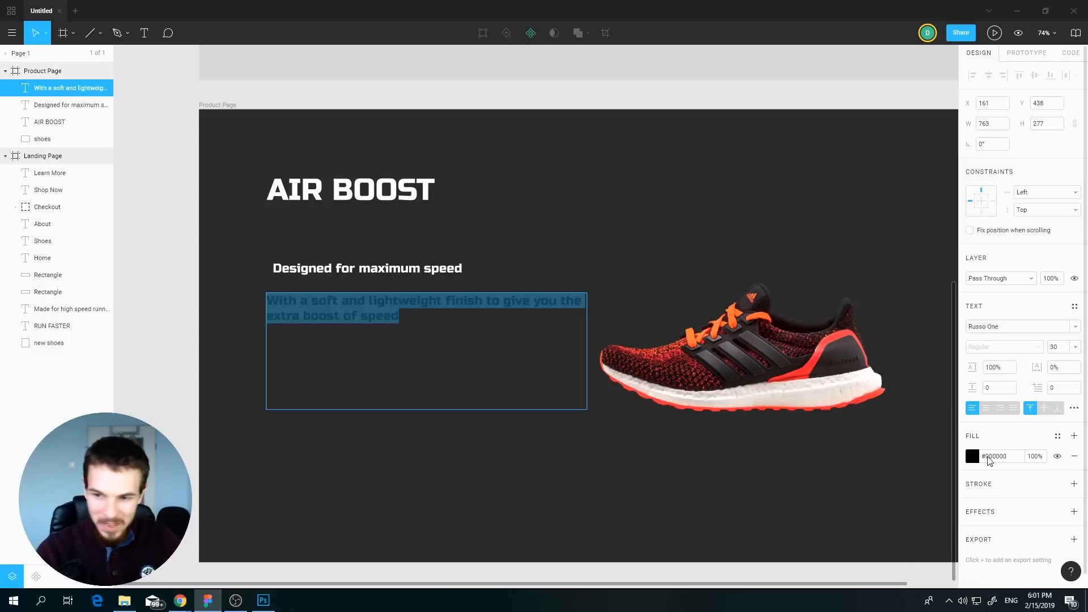
pyautogui.click(971, 458)
pyautogui.moveTo(893, 407); pyautogui.dragTo(781, 223)
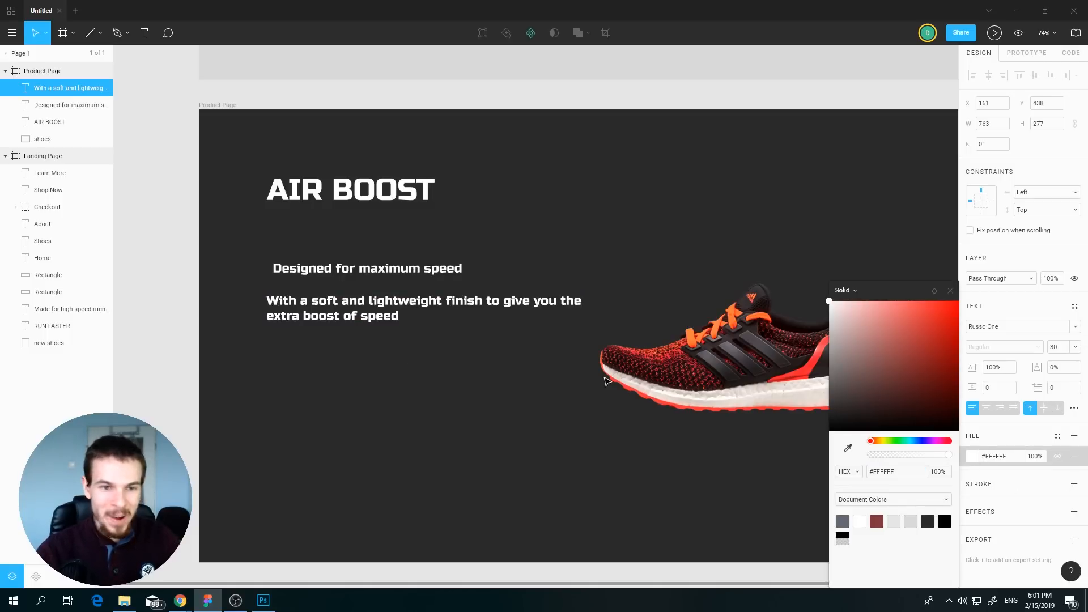
pyautogui.press('Escape')
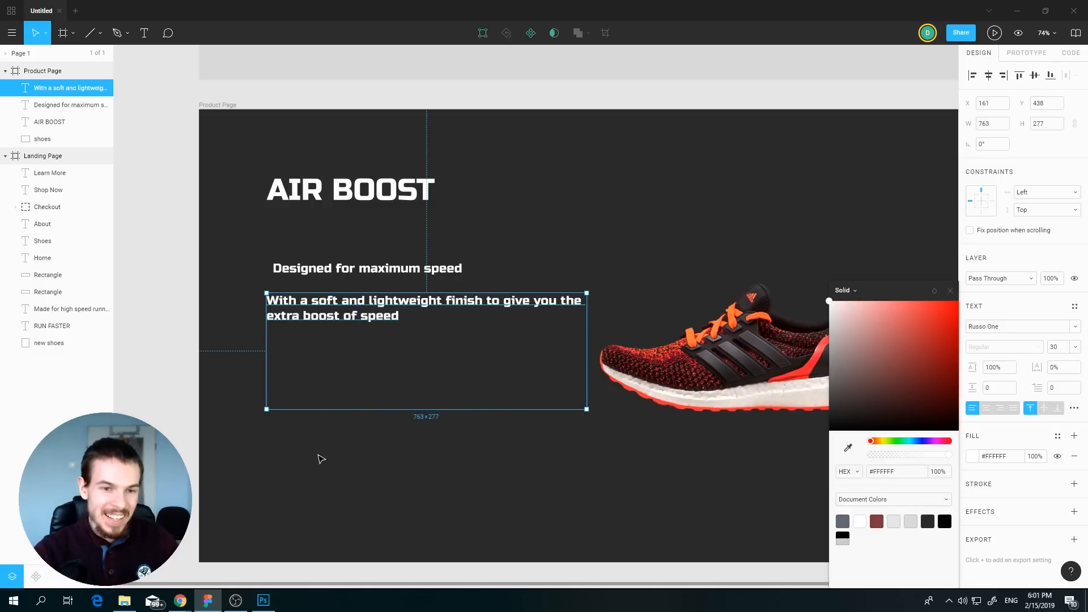
pyautogui.click(317, 442)
# - Add a text box about 320 × 110 below the description reading "Price: $199" and fill it white, #FFFFFF
pyautogui.click(144, 32)
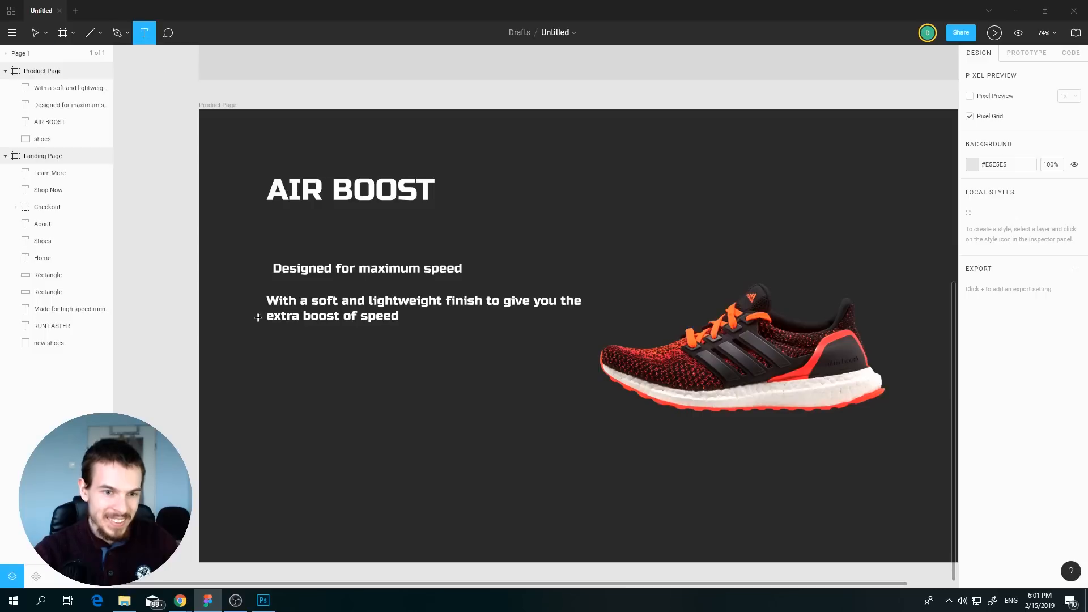
pyautogui.moveTo(267, 355); pyautogui.dragTo(403, 402)
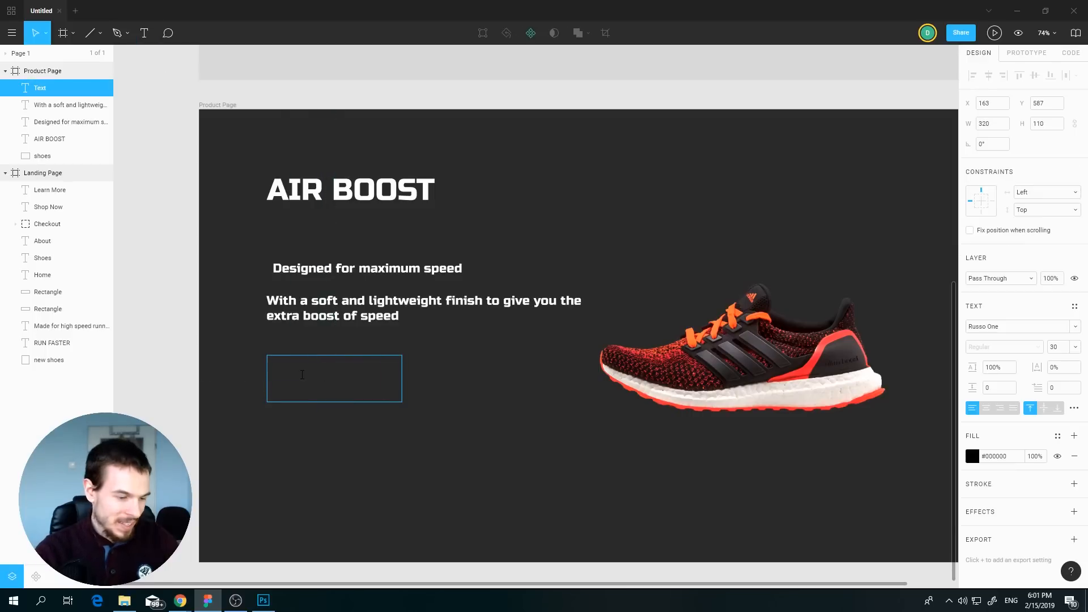
pyautogui.write('Price: $199')
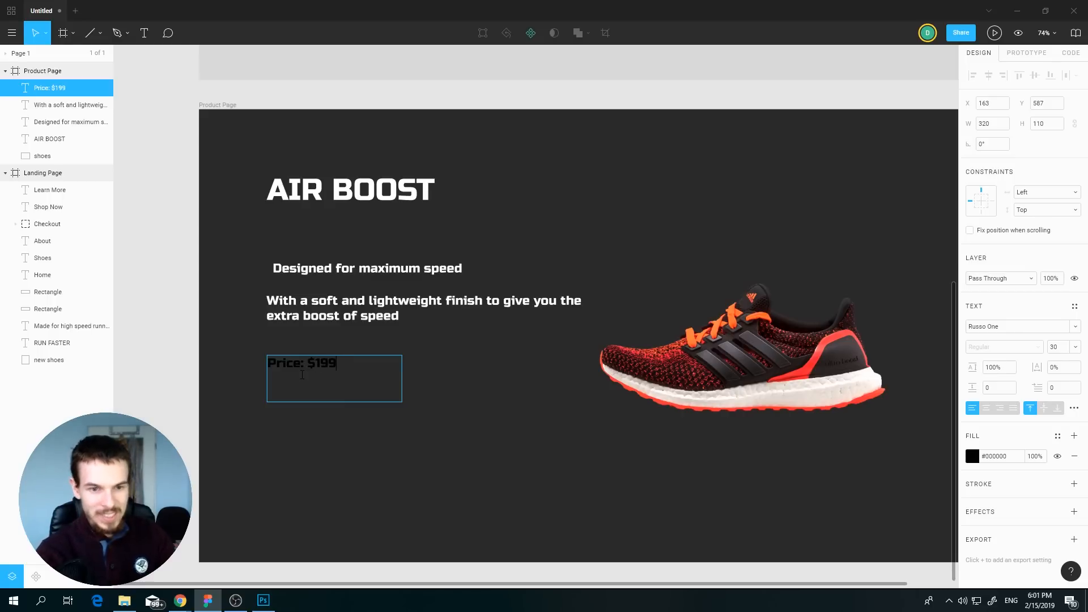
pyautogui.hotkey('ctrl', 'a')
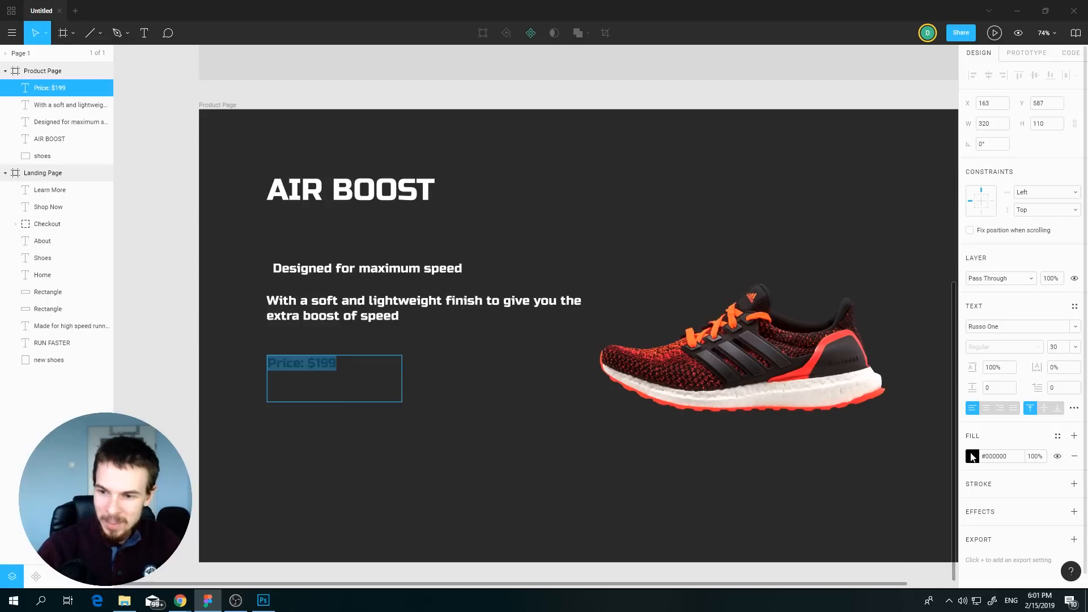
pyautogui.click(972, 456)
pyautogui.moveTo(852, 373); pyautogui.dragTo(775, 228)
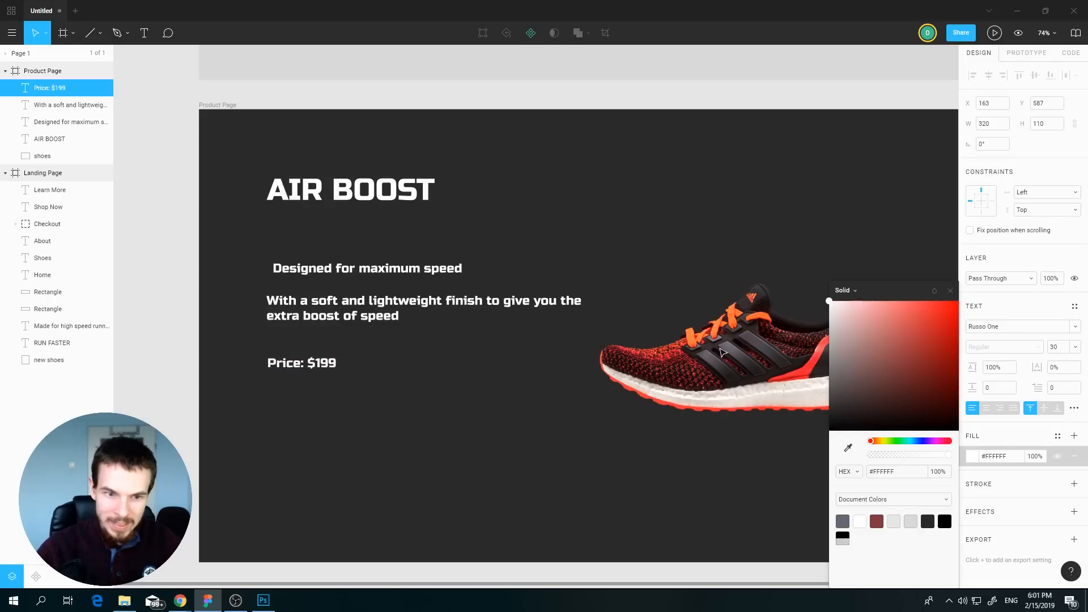
pyautogui.click(573, 445)
# - Copy the Landing Page's Shop Now label and its red rectangle to the Product Page, beneath the price
pyautogui.scroll(5, 461, 332)
pyautogui.scroll(-5, 461, 332)
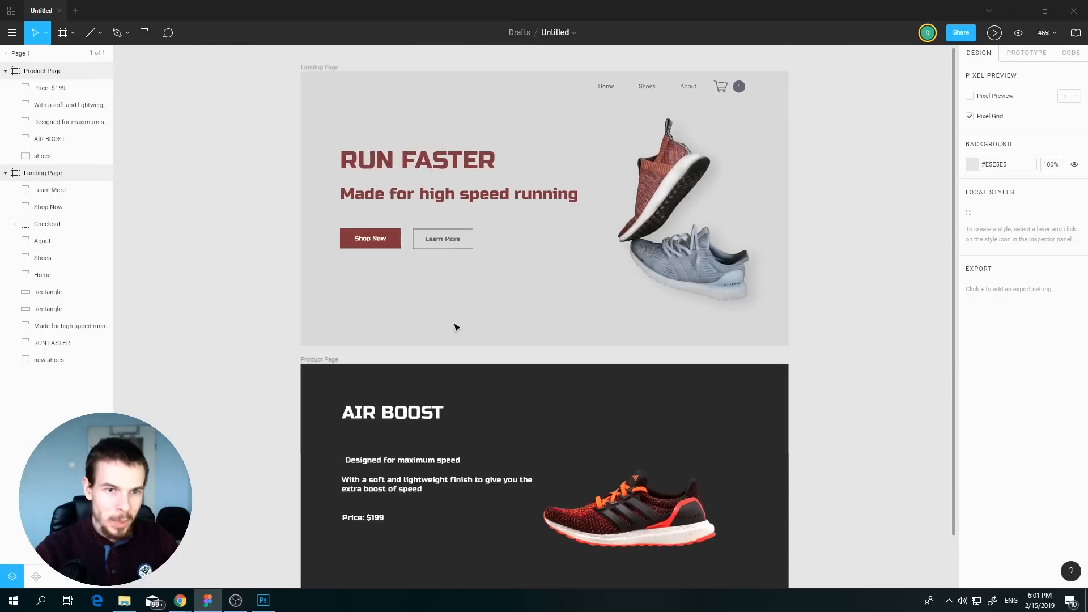
pyautogui.click(395, 244)
pyautogui.keyDown('shift'); pyautogui.click(391, 243); pyautogui.keyUp('shift')
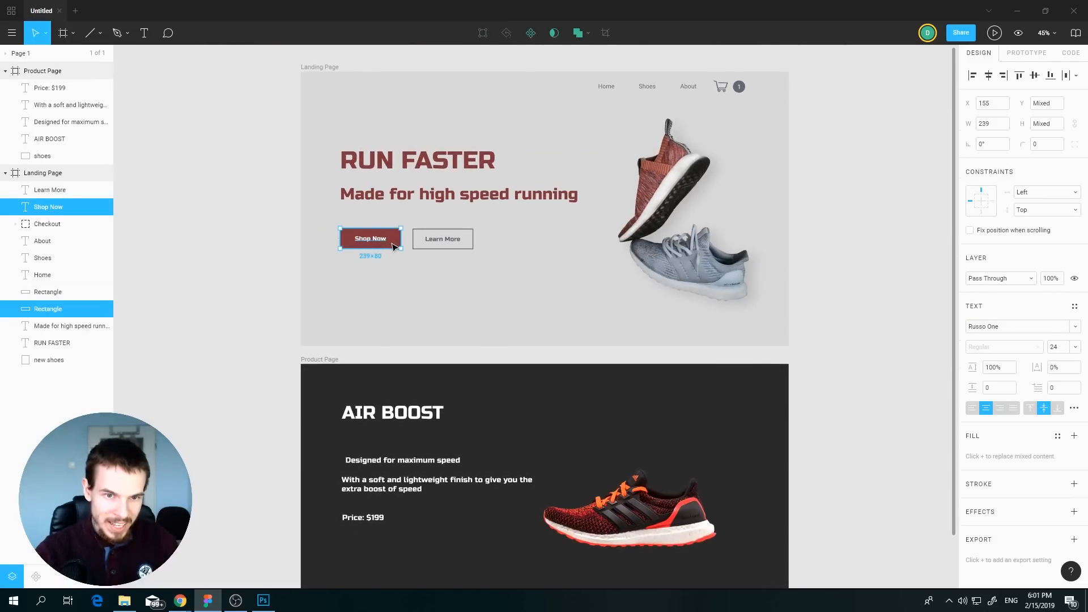
pyautogui.moveTo(395, 245); pyautogui.dragTo(505, 337)
pyautogui.click(460, 554)
pyautogui.scroll(5, 460, 553)
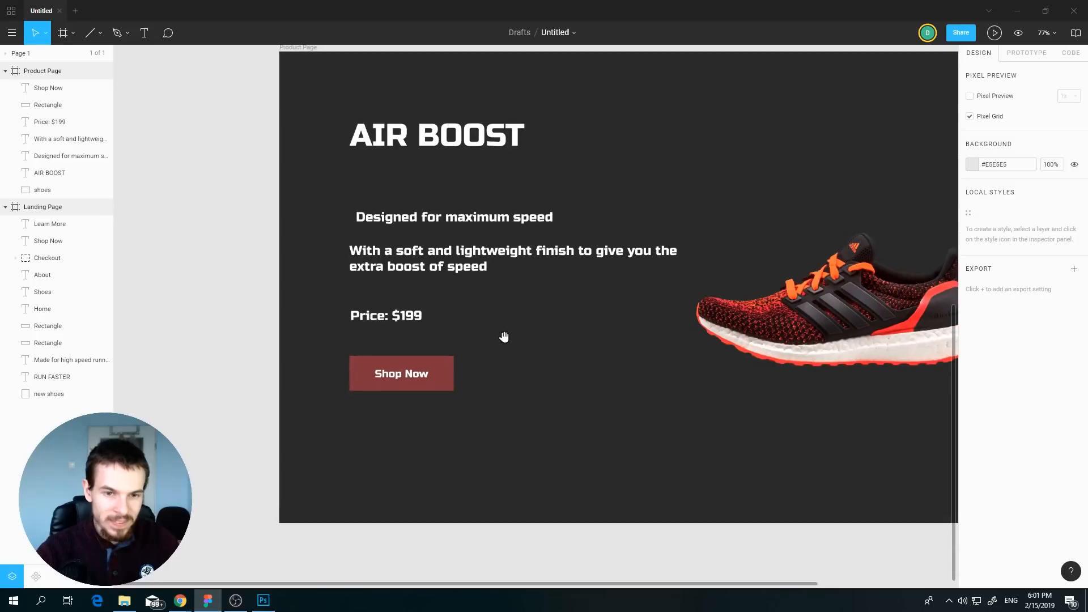
# - Add a layout grid to the Product Page frame and set it to 10 columns
pyautogui.click(441, 149)
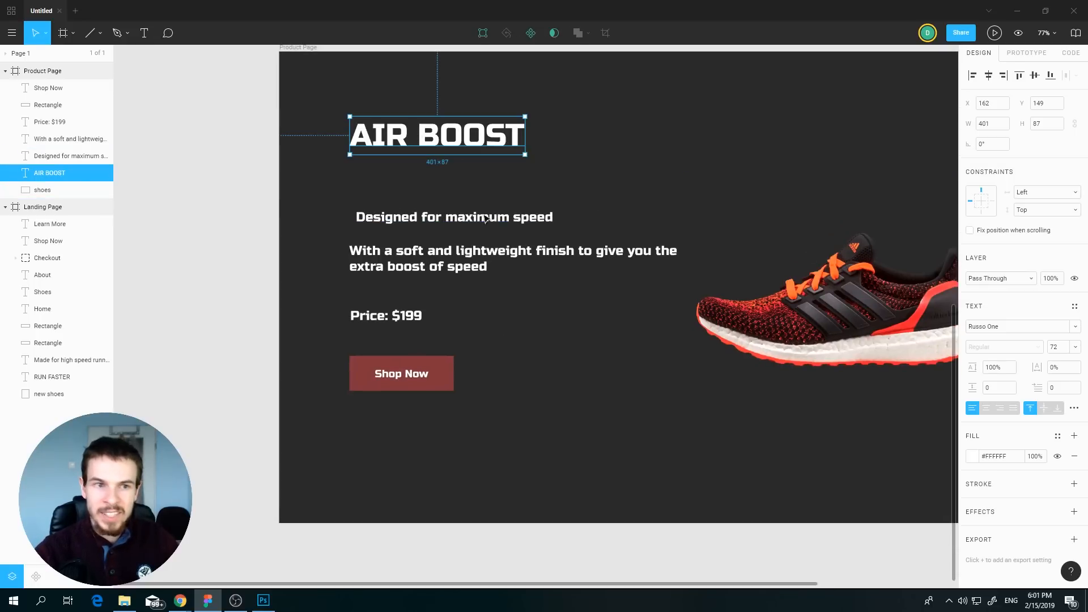
pyautogui.press('Escape')
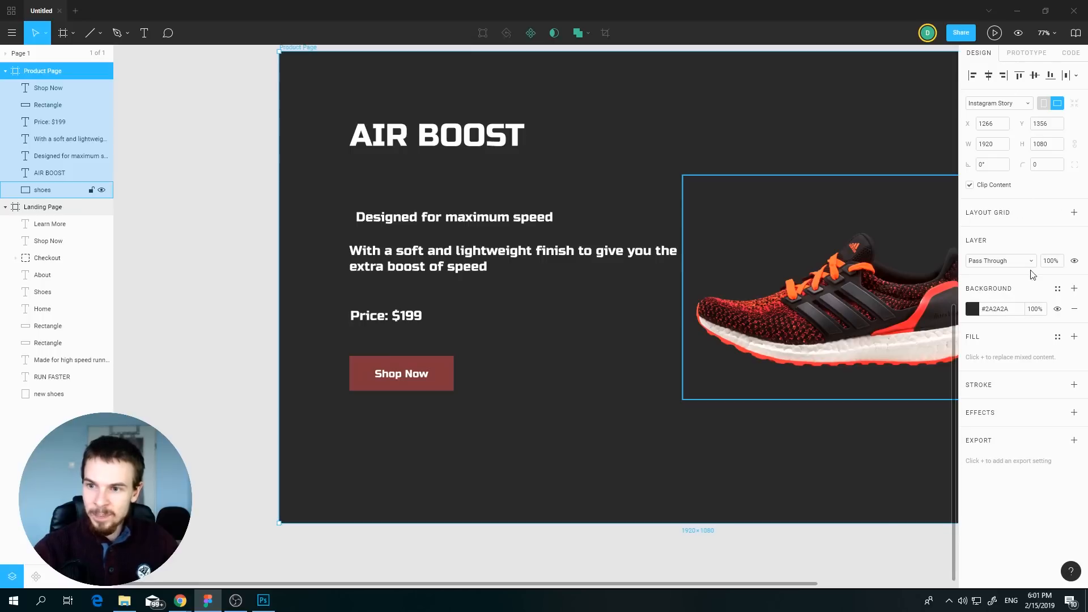
pyautogui.click(1074, 213)
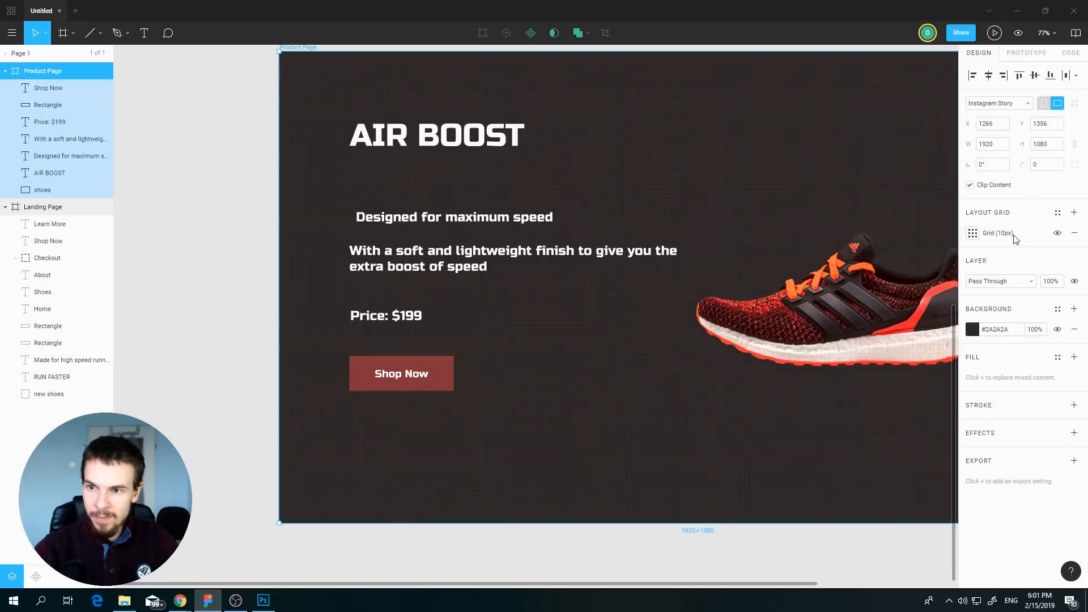
pyautogui.click(973, 233)
pyautogui.click(892, 258)
pyautogui.click(858, 296)
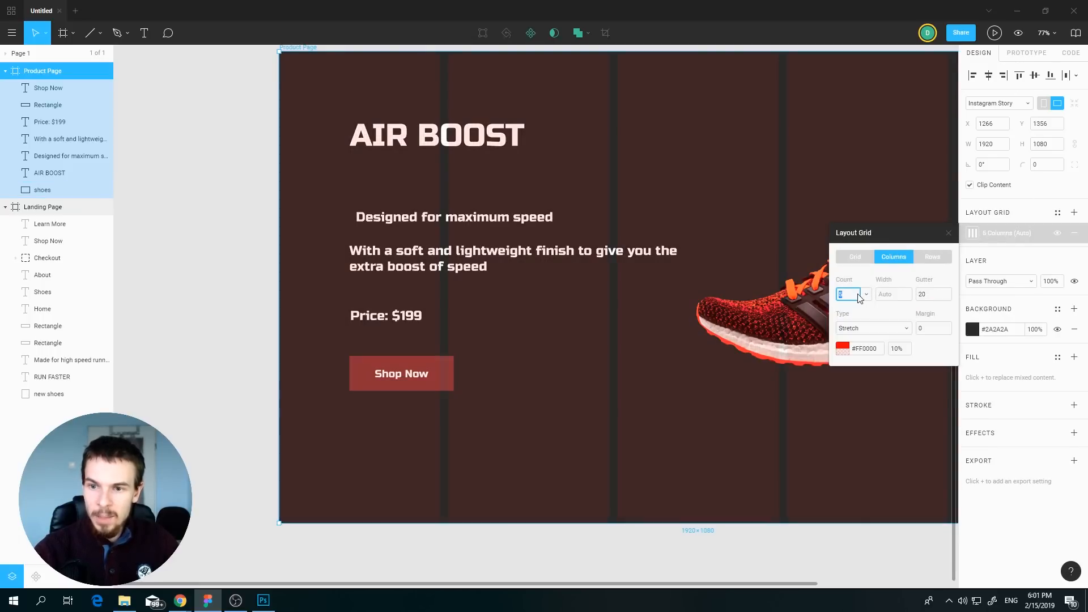
pyautogui.write('10')
pyautogui.click(802, 548)
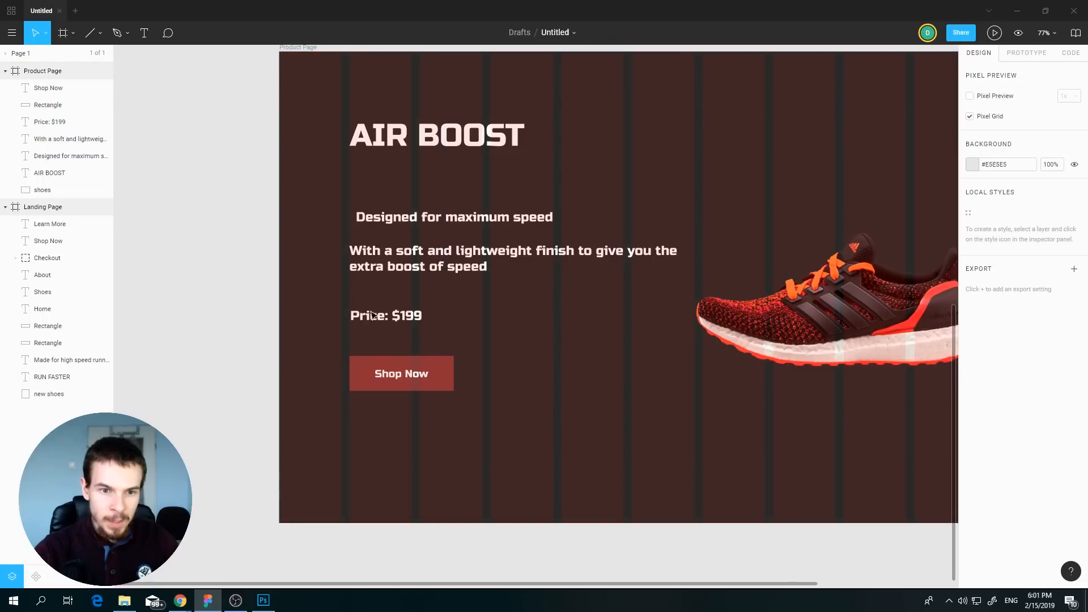
# - Move AIR BOOST to X 163, Y 216, the tagline to X 163, Y 352, and the description to X 162, Y 438
pyautogui.moveTo(403, 143); pyautogui.dragTo(403, 172)
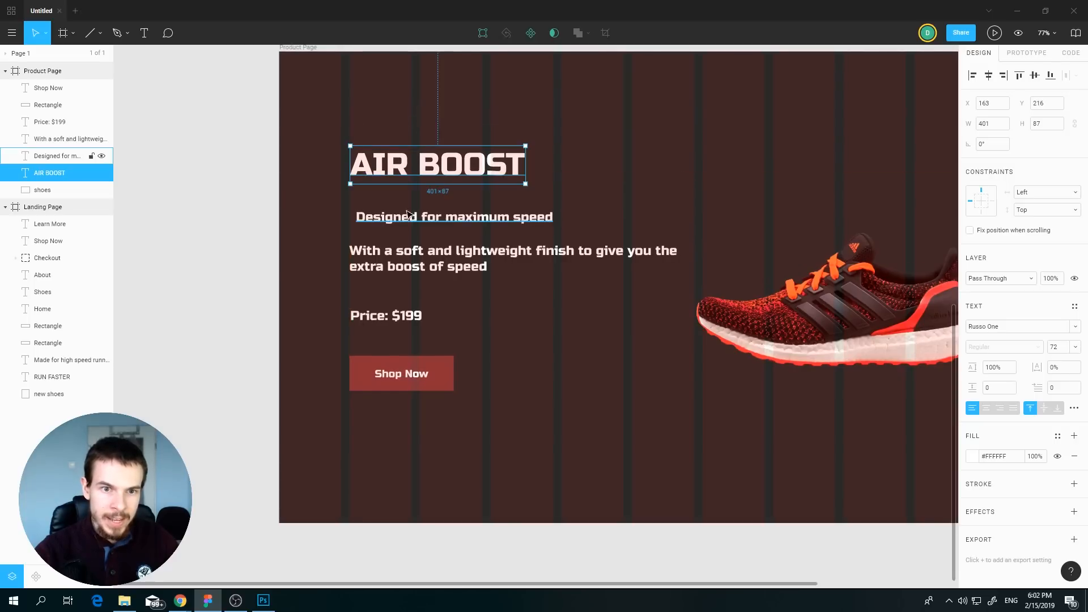
pyautogui.moveTo(403, 220); pyautogui.dragTo(400, 216)
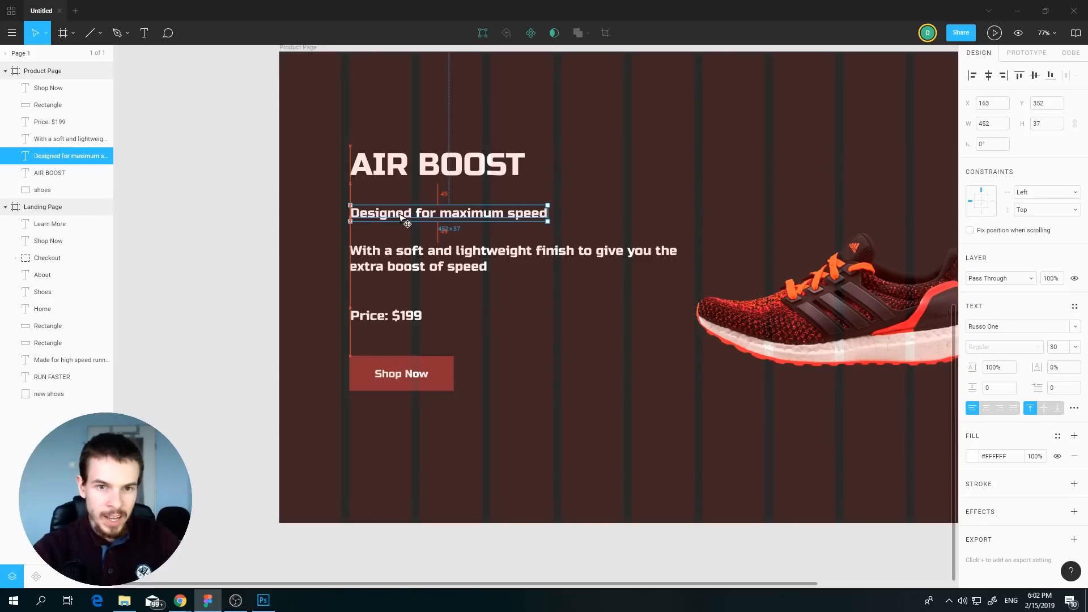
pyautogui.click(403, 260)
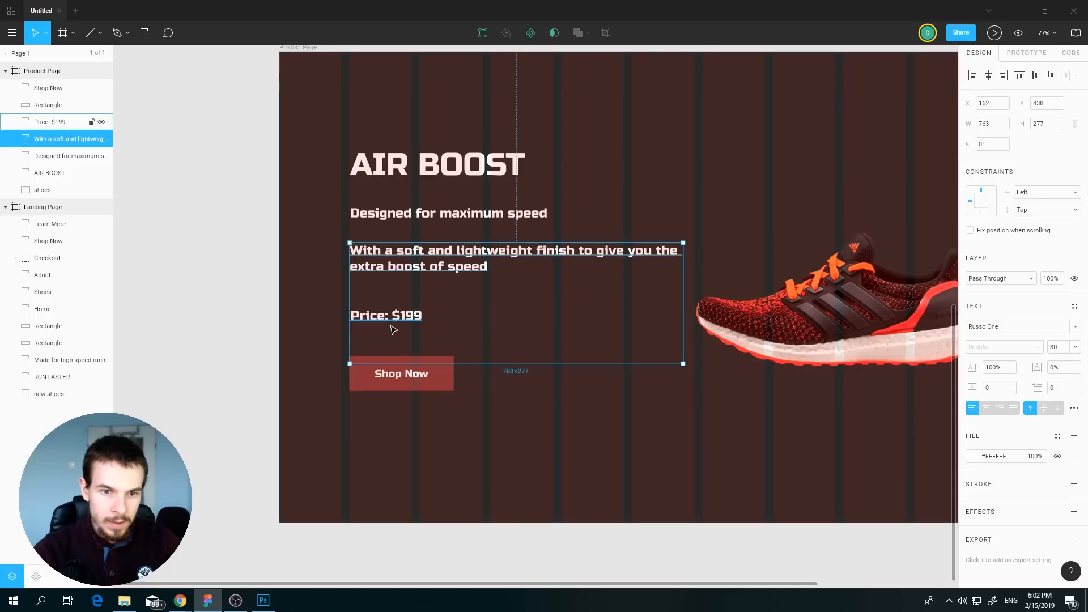
# - Move the "Price: $199" text up to just below the description and set it to auto-resize by width
pyautogui.moveTo(391, 326); pyautogui.dragTo(390, 300)
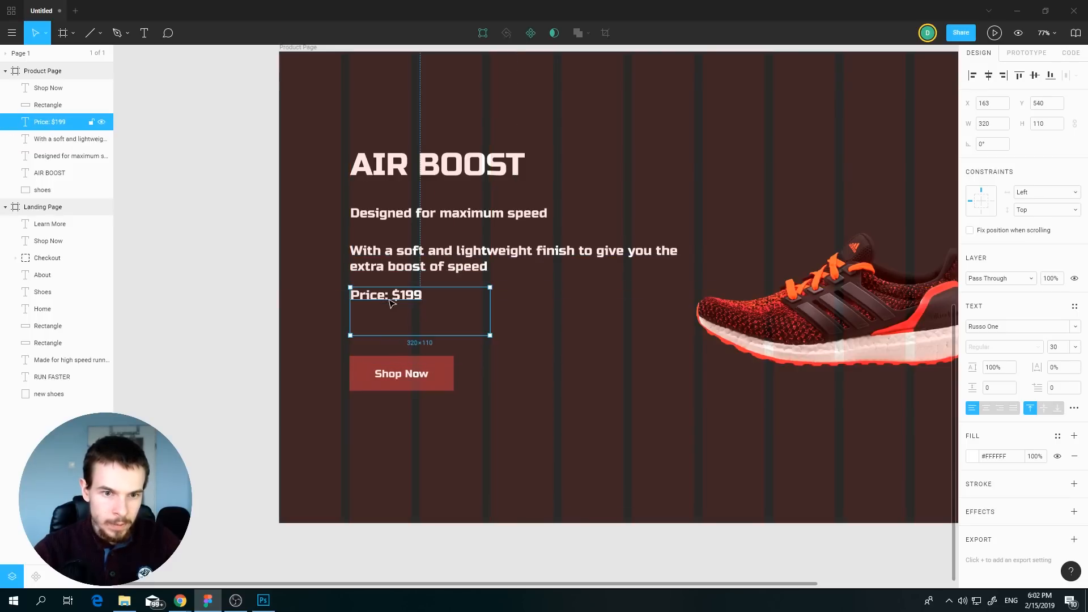
pyautogui.click(1074, 408)
pyautogui.click(862, 437)
pyautogui.click(1074, 408)
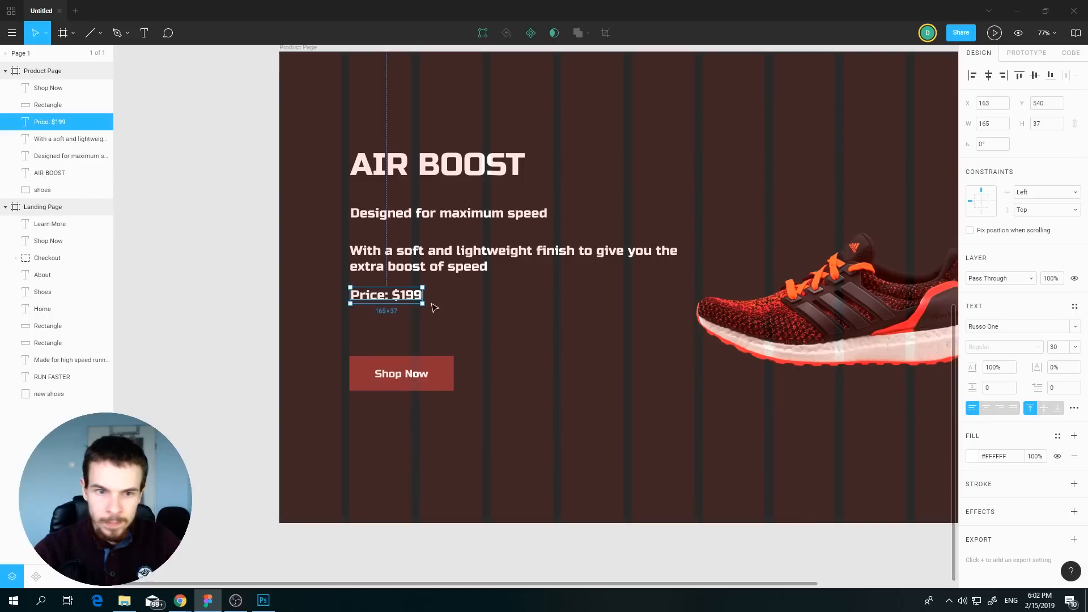
pyautogui.moveTo(394, 298)
pyautogui.mouseDown()
pyautogui.moveTo(396, 309)
pyautogui.moveTo(381, 310)
pyautogui.mouseUp()
pyautogui.click(545, 357)
pyautogui.click(392, 376)
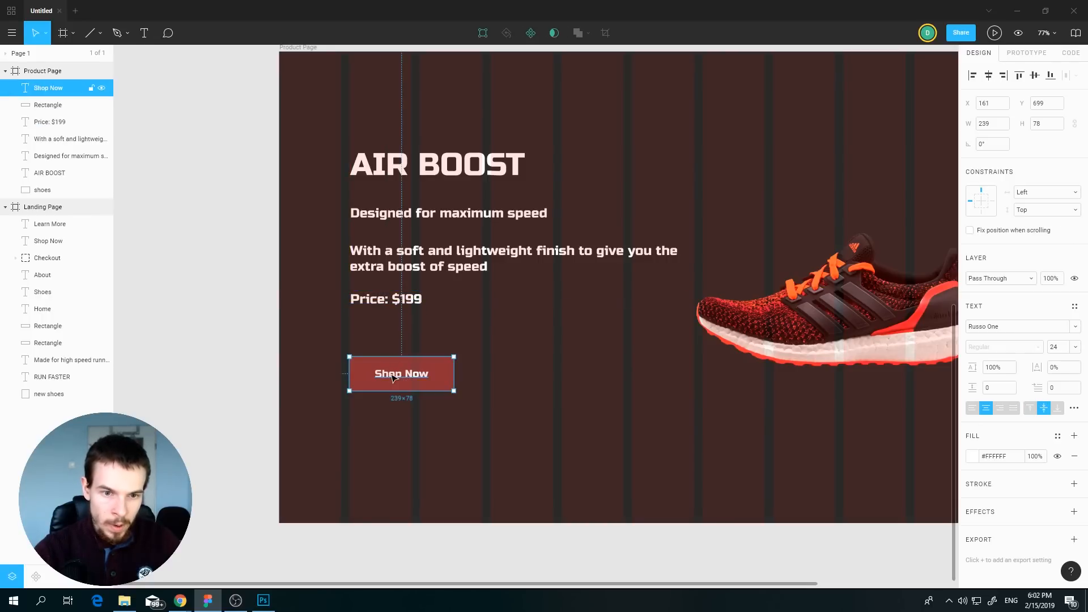
pyautogui.moveTo(392, 375); pyautogui.dragTo(393, 371)
pyautogui.hotkey('ctrl', 'z')
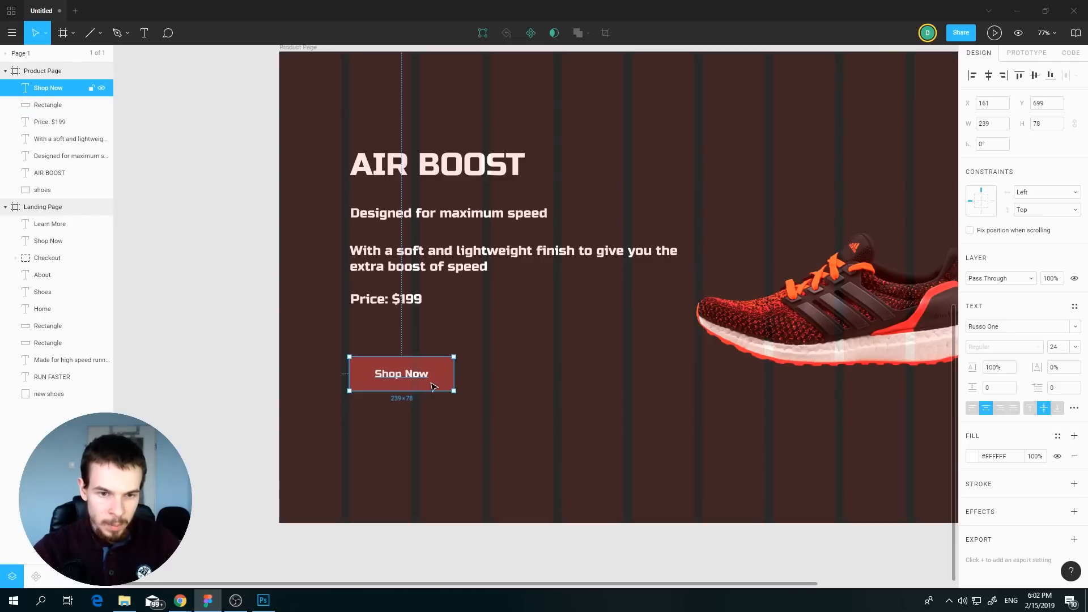
# - Group the Product Page's Shop Now label with its rectangle and move the group up closer to the price
pyautogui.click(432, 387)
pyautogui.keyDown('shift'); pyautogui.click(419, 379); pyautogui.keyUp('shift')
pyautogui.keyDown('shift'); pyautogui.click(421, 382); pyautogui.keyUp('shift')
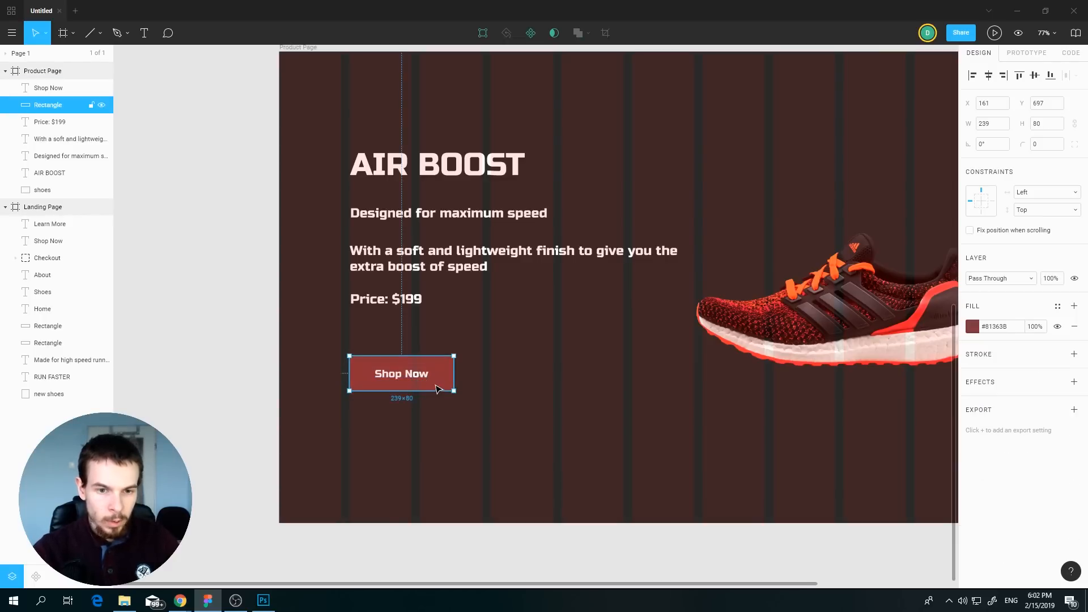
pyautogui.keyDown('shift'); pyautogui.click(419, 383); pyautogui.keyUp('shift')
pyautogui.hotkey('ctrl', 'g')
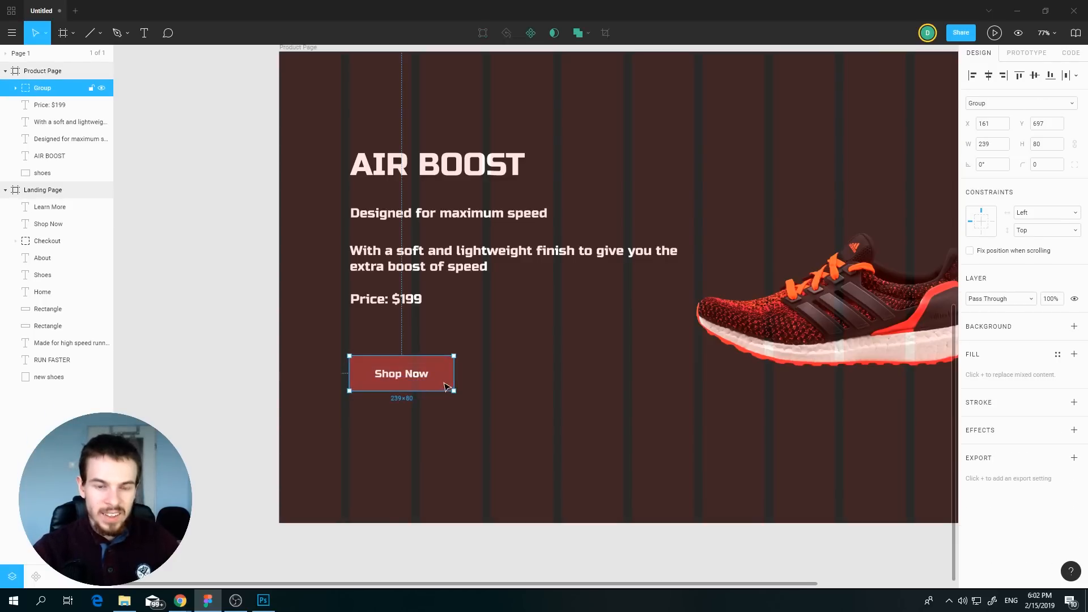
pyautogui.moveTo(441, 383); pyautogui.dragTo(438, 356)
# - Move the heading, tagline, description, price and Shop Now button together down to the vertical middle of the Product Page frame
pyautogui.moveTo(636, 135); pyautogui.dragTo(345, 401)
pyautogui.scroll(-4, 569, 378)
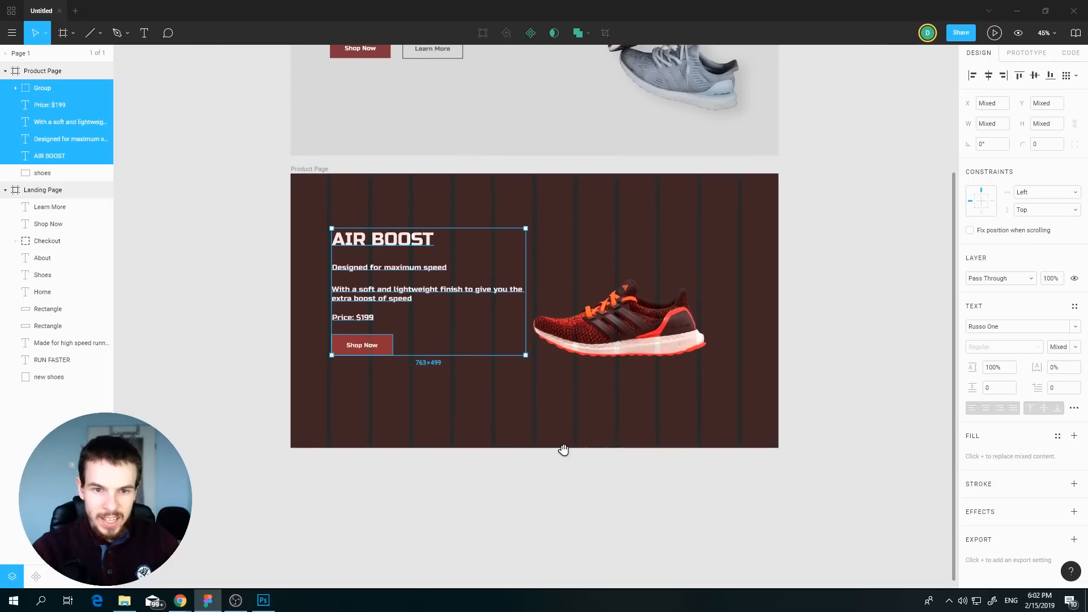
pyautogui.moveTo(423, 300); pyautogui.dragTo(404, 315)
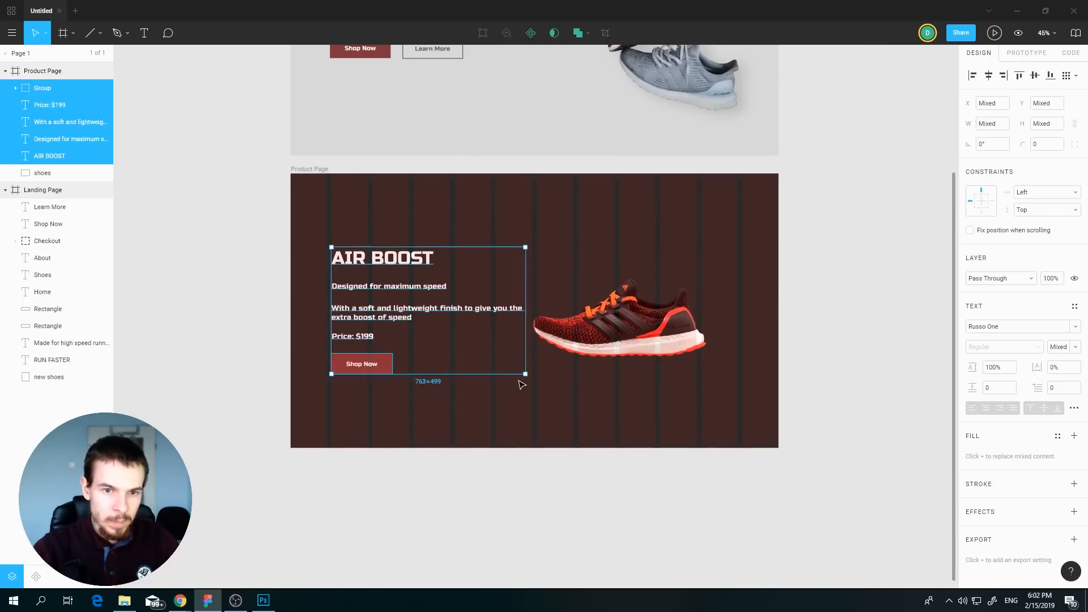
# - Move the Product Page's shoe image further right to X 1030, Y 283
pyautogui.click(525, 386)
pyautogui.moveTo(637, 345); pyautogui.dragTo(662, 344)
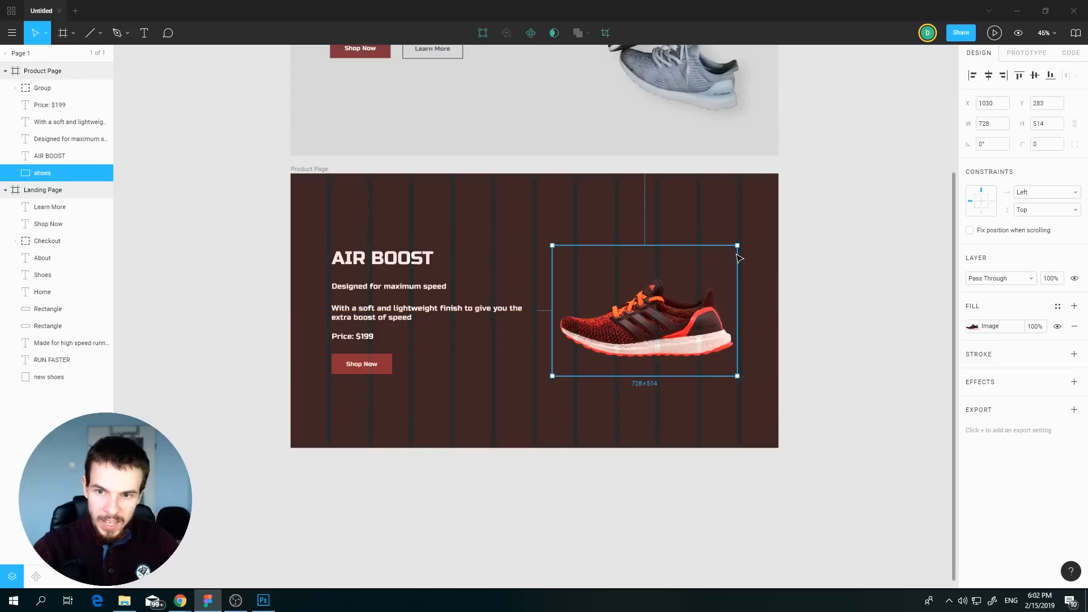
pyautogui.click(841, 408)
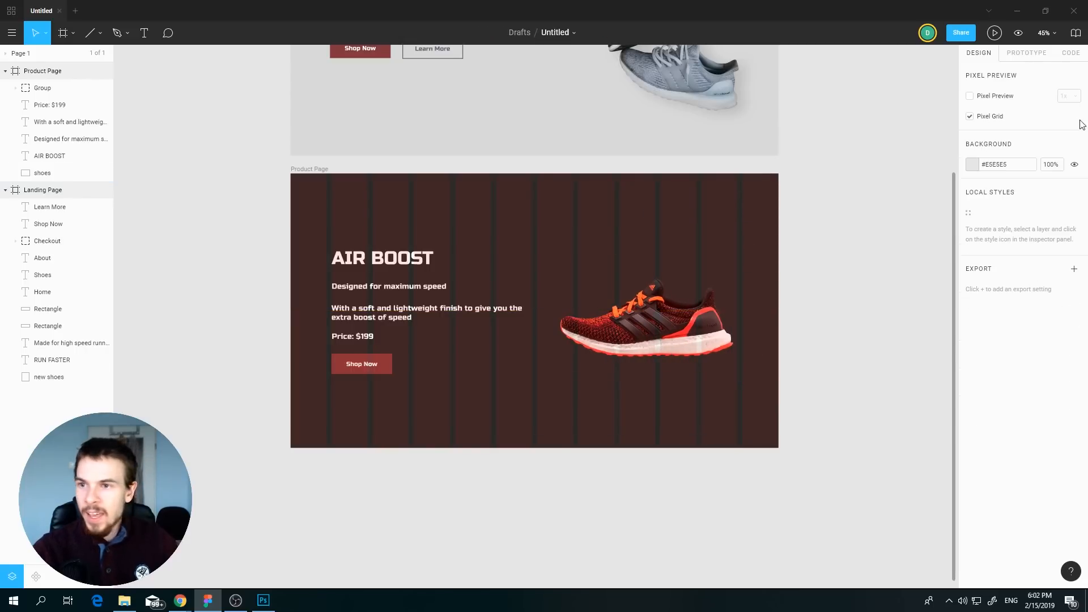
pyautogui.click(98, 190)
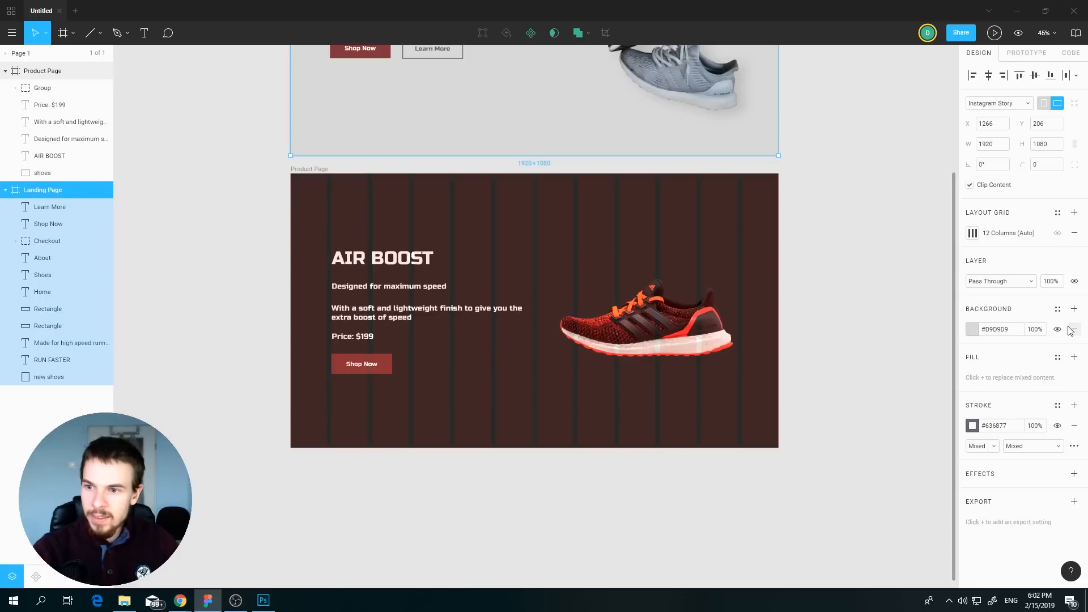
pyautogui.click(1074, 234)
pyautogui.hotkey('ctrl', 'z')
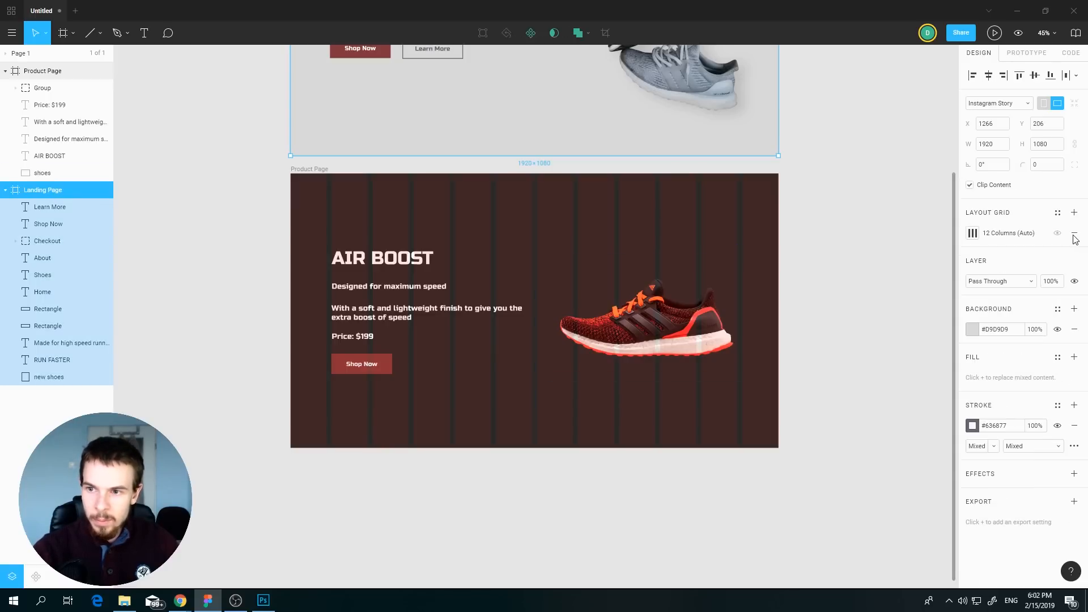
pyautogui.click(1058, 234)
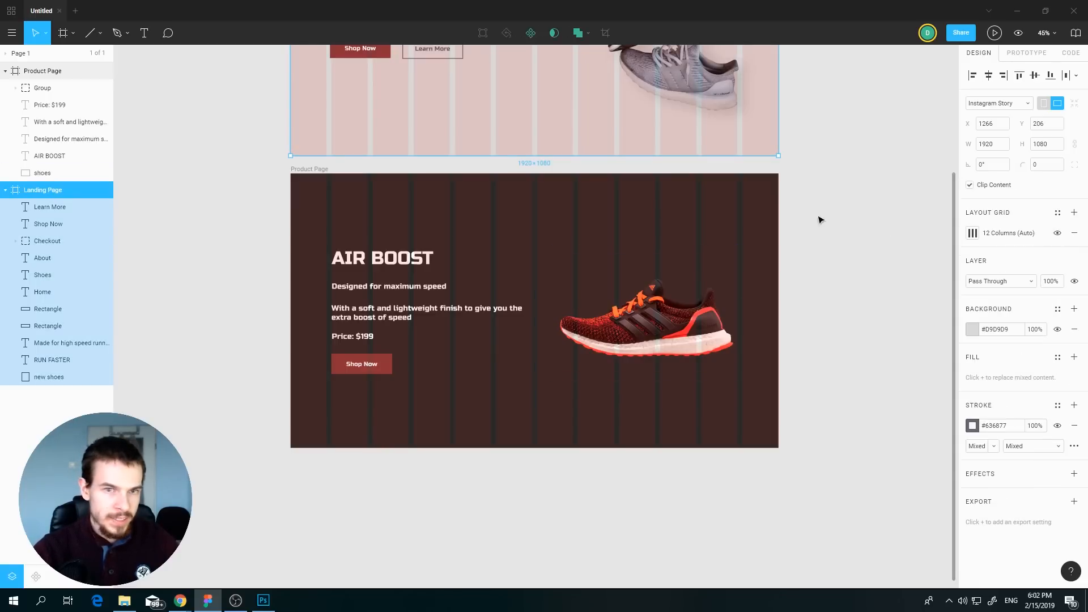
pyautogui.click(1057, 232)
# - Hide the 12-column layout grid of the Product Page frame
pyautogui.click(54, 71)
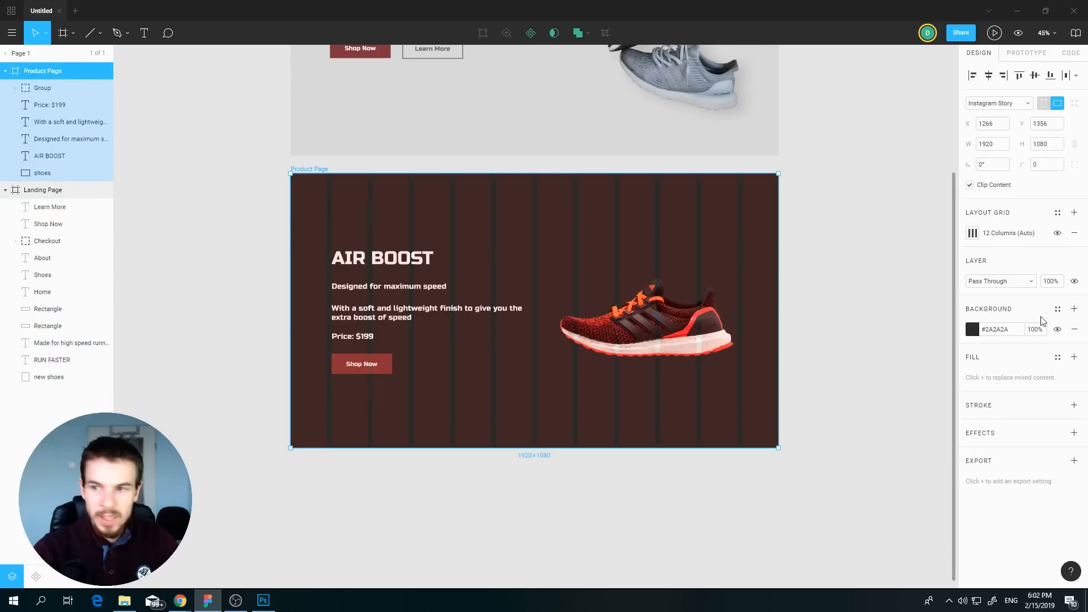
pyautogui.click(1057, 233)
pyautogui.click(858, 448)
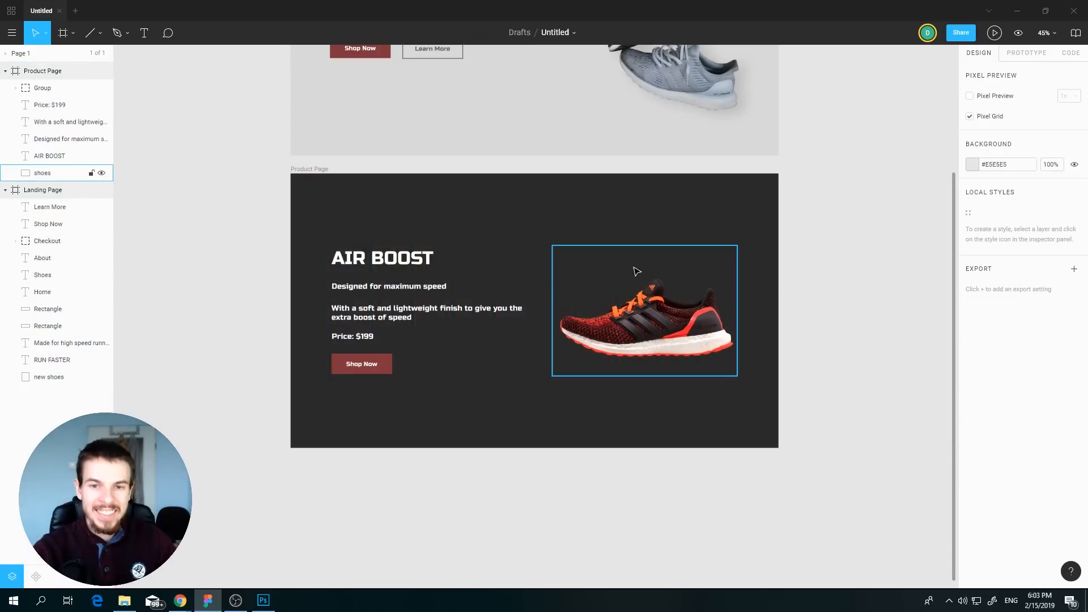
# - Draw a rectangle about 784 × 718 around the shoe at X 1018, Y 214 and place its layer beneath the shoes layer
pyautogui.click(141, 33)
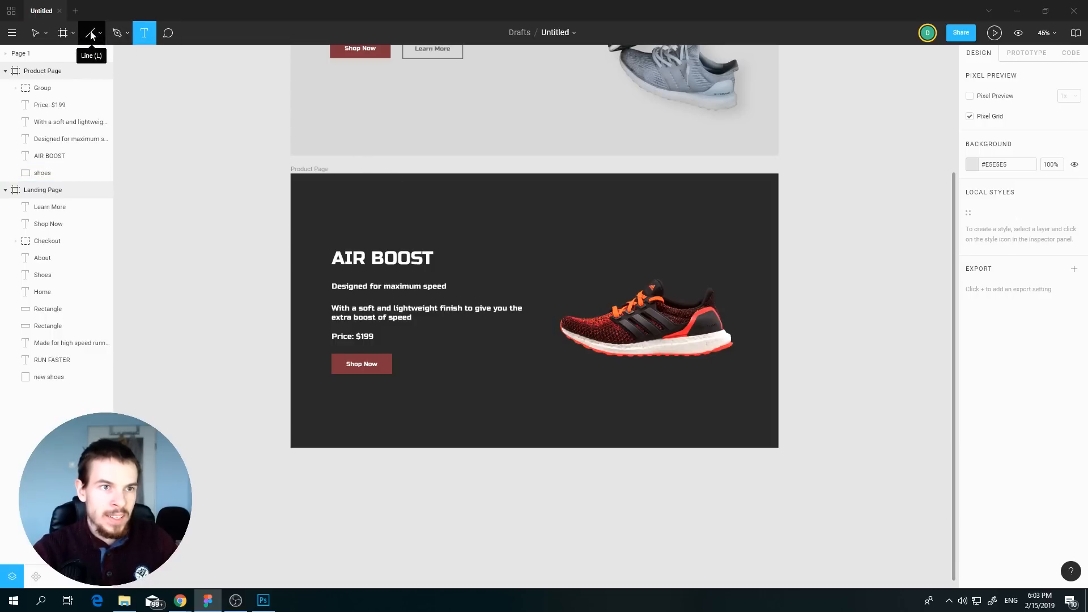
pyautogui.click(90, 33)
pyautogui.click(99, 32)
pyautogui.click(91, 58)
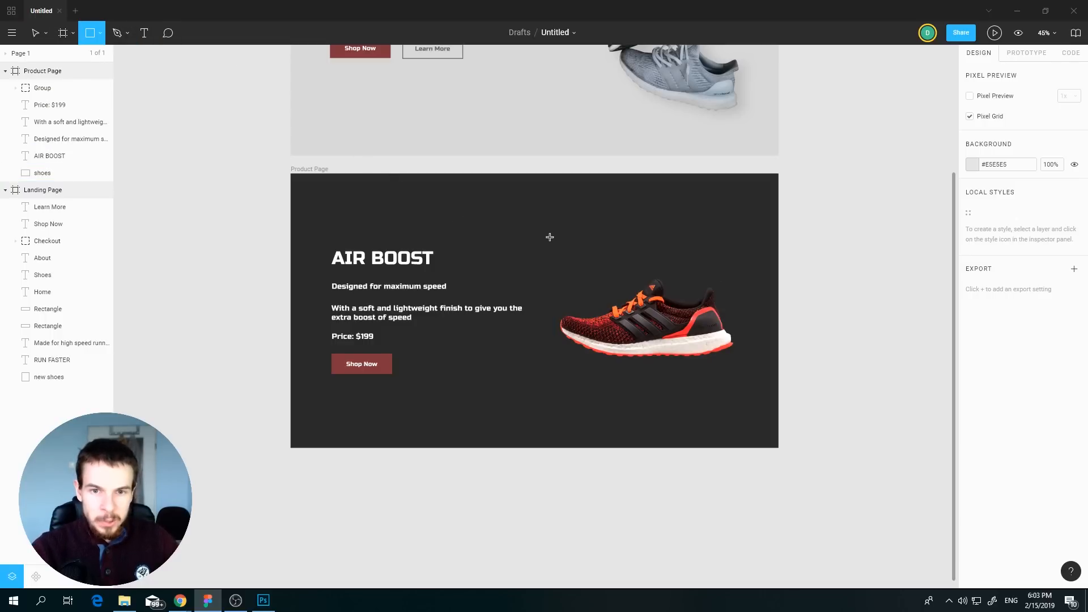
pyautogui.moveTo(550, 228)
pyautogui.mouseDown()
pyautogui.moveTo(688, 373)
pyautogui.moveTo(749, 410)
pyautogui.mouseUp()
pyautogui.moveTo(57, 88); pyautogui.dragTo(51, 199)
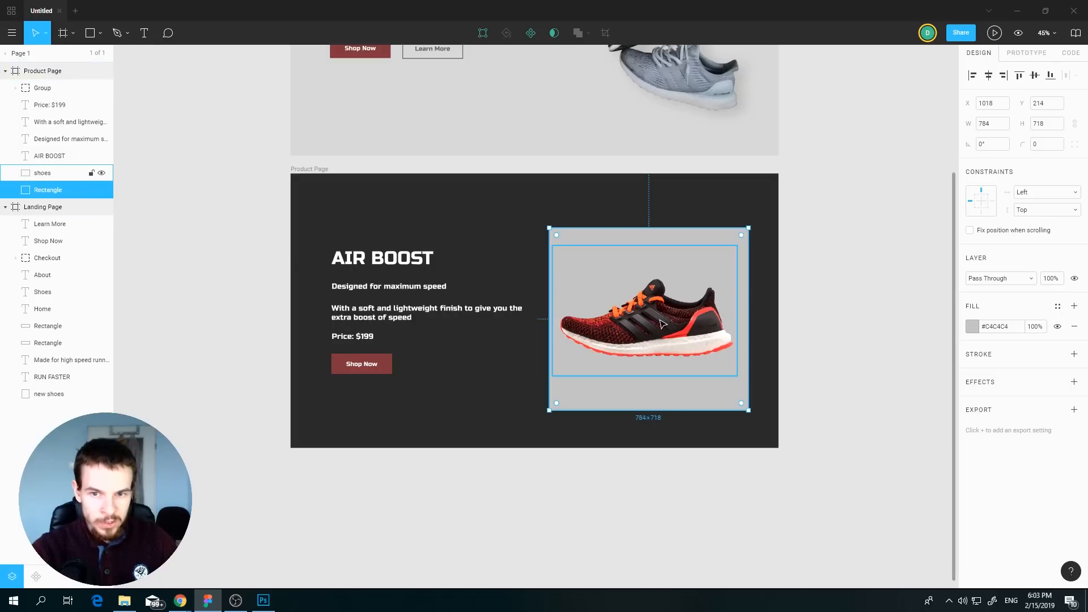
# - Round the rectangle behind the shoe with a corner radius of 50 and set its fill opacity to 20%
pyautogui.click(1036, 144)
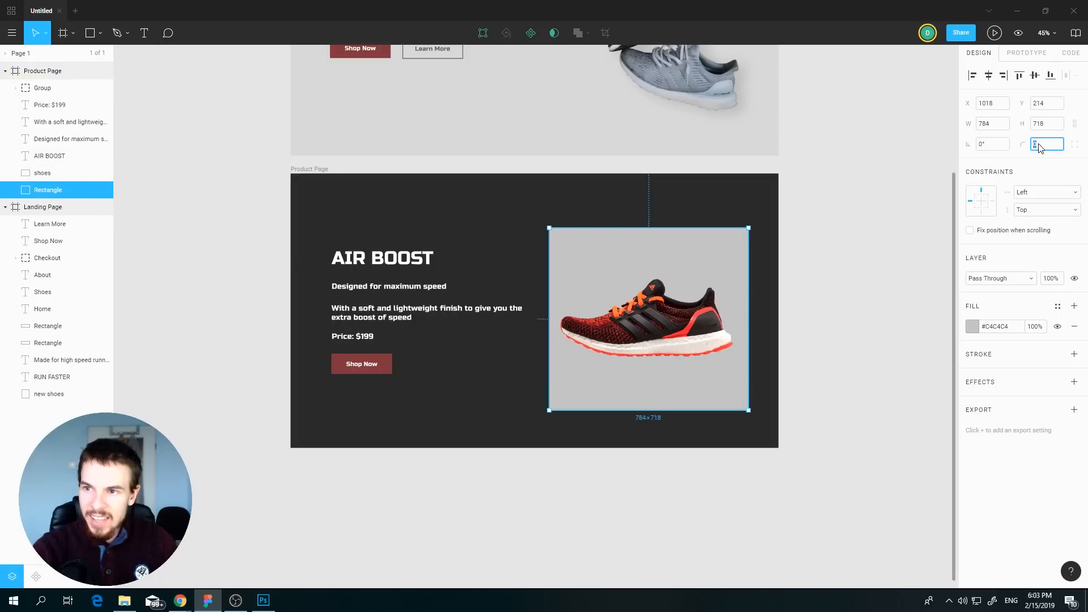
pyautogui.write('50')
pyautogui.press('Return')
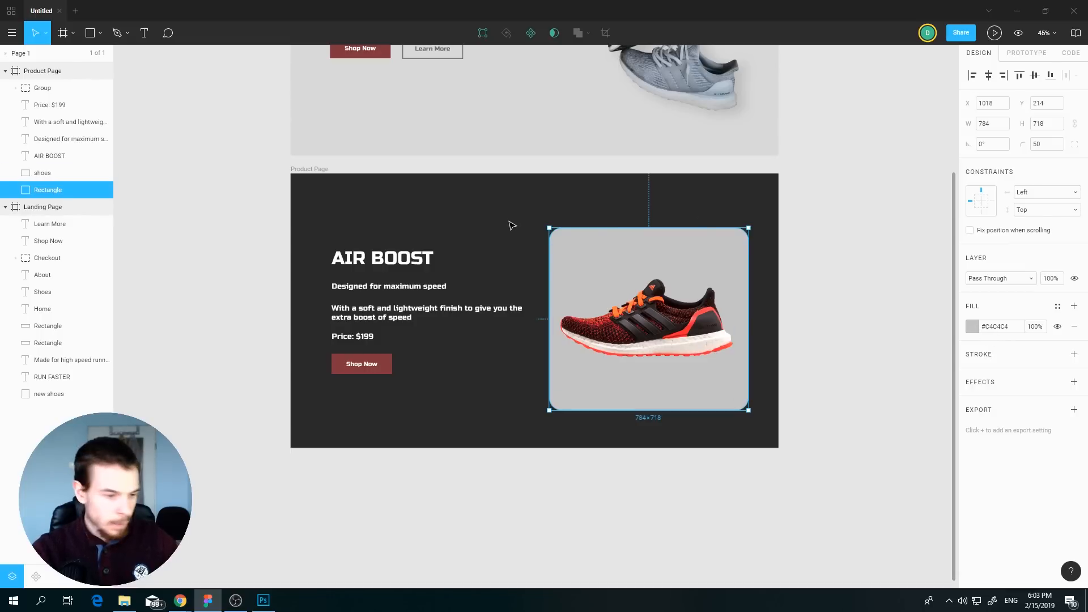
pyautogui.click(1040, 327)
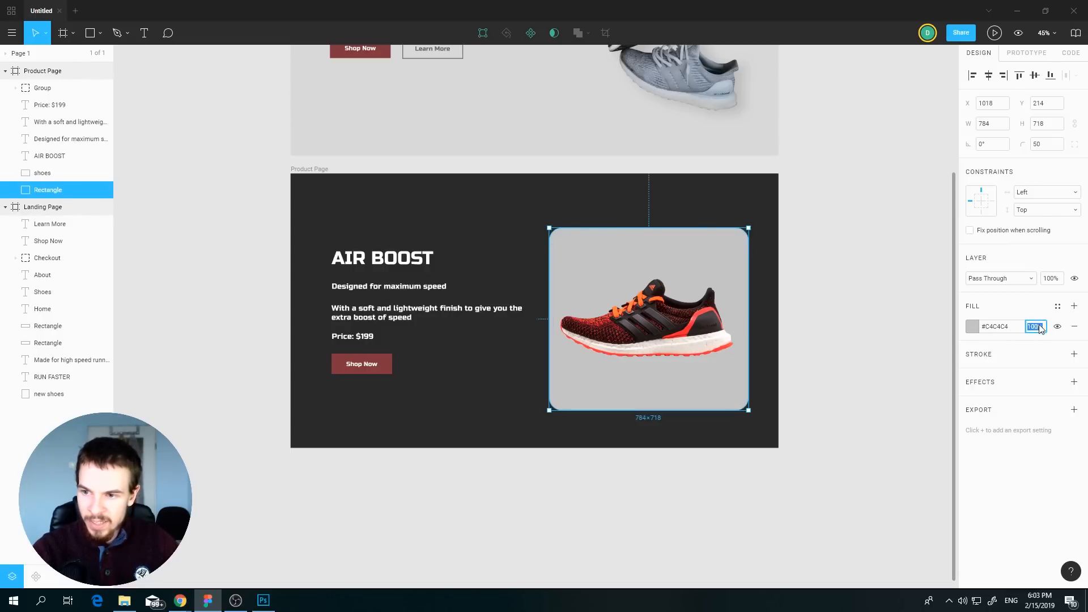
pyautogui.write('20')
pyautogui.press('Return')
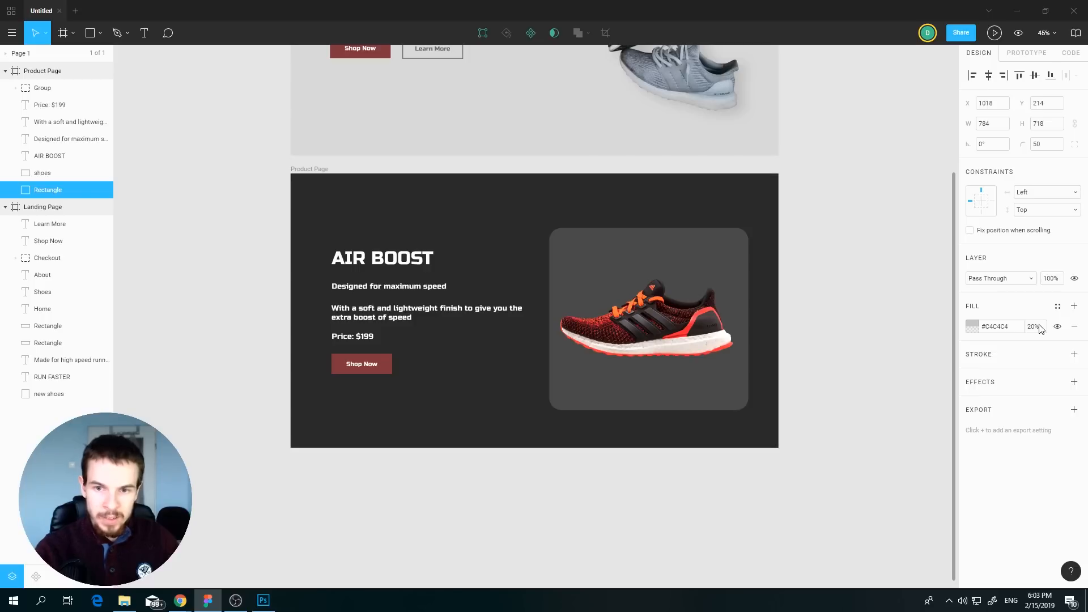
pyautogui.click(763, 408)
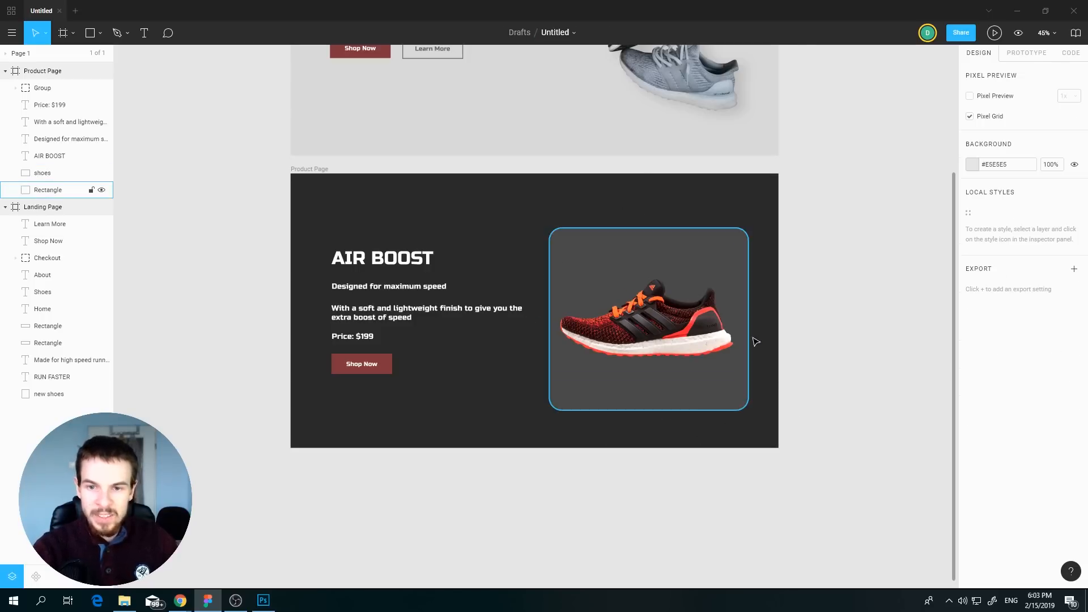
# - Move the shoe image up to Y 214, level with the upper edge of the rounded rectangle
pyautogui.click(652, 334)
pyautogui.moveTo(652, 330); pyautogui.dragTo(652, 318)
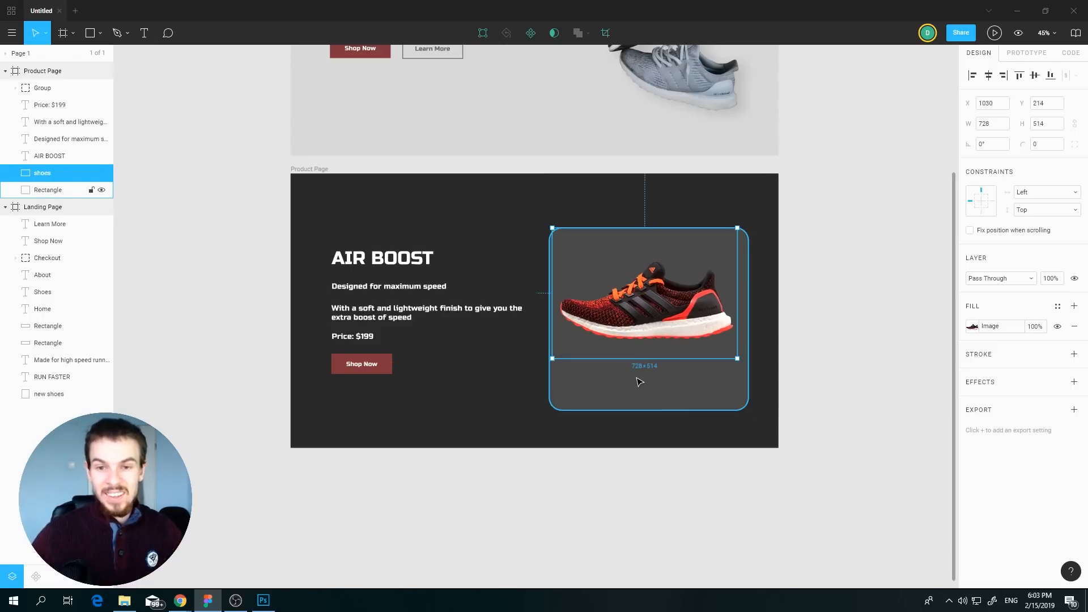
pyautogui.click(599, 389)
pyautogui.click(801, 447)
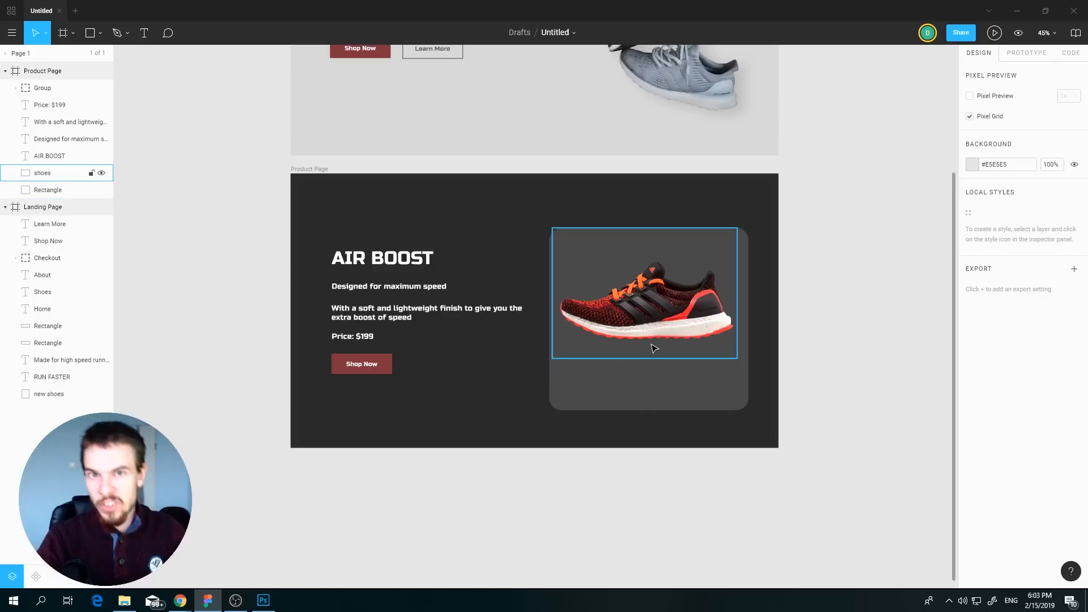
# - Draw a circle about 128 × 128 below the shoe on the rounded rectangle and place it at X 1108, Y 758
pyautogui.scroll(2, 663, 432)
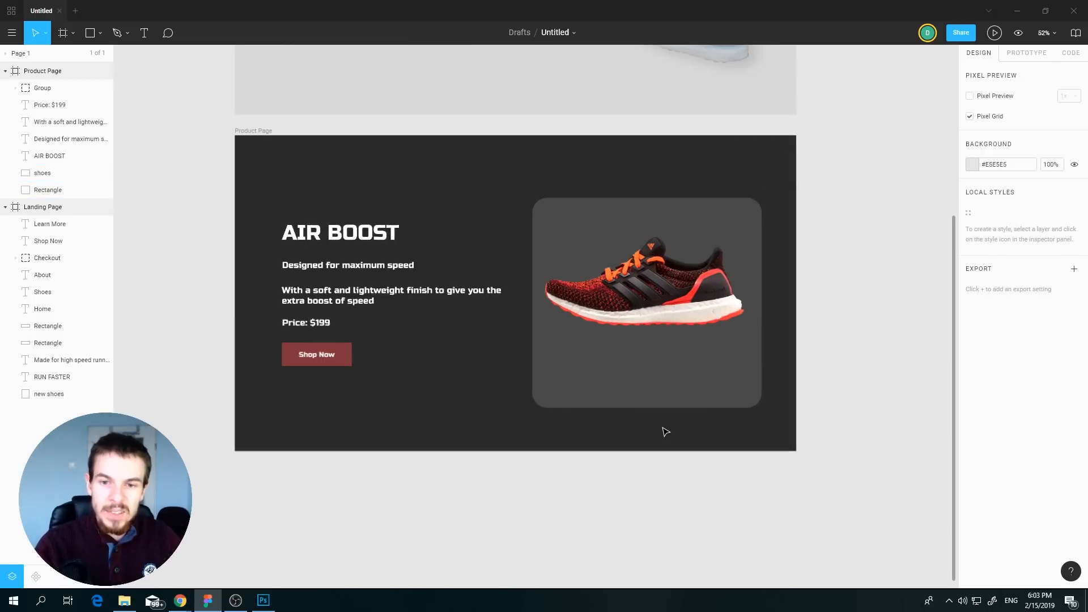
pyautogui.scroll(1, 628, 338)
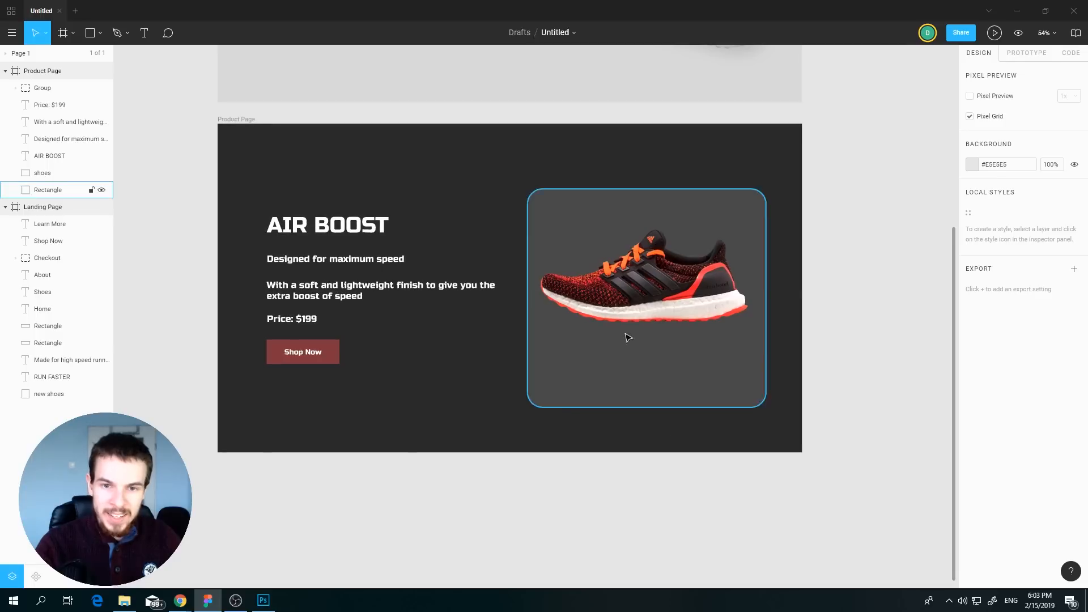
pyautogui.click(100, 34)
pyautogui.click(95, 99)
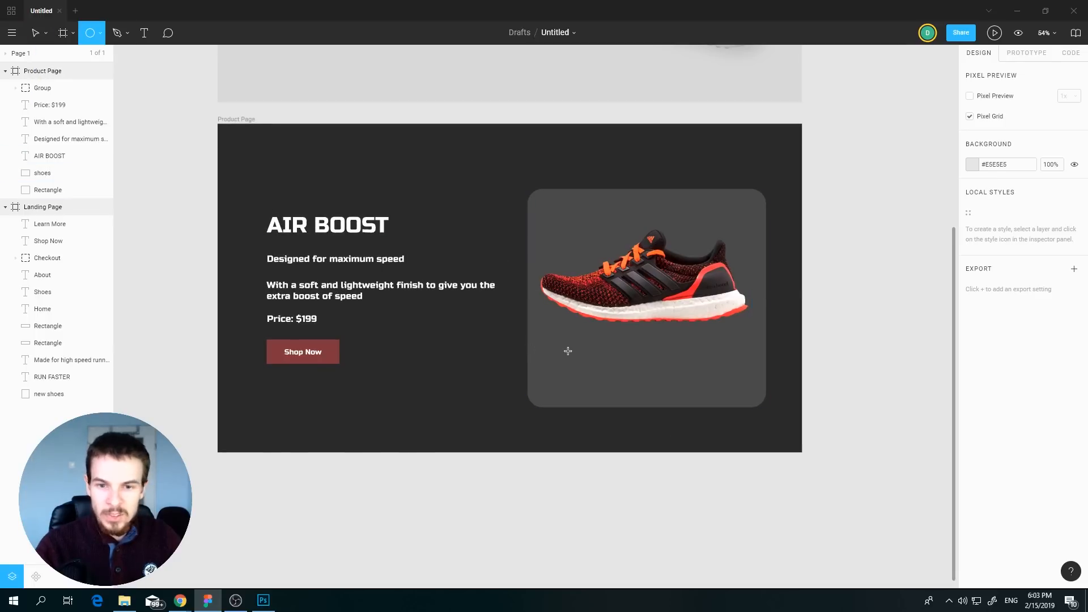
pyautogui.moveTo(568, 352); pyautogui.dragTo(607, 386)
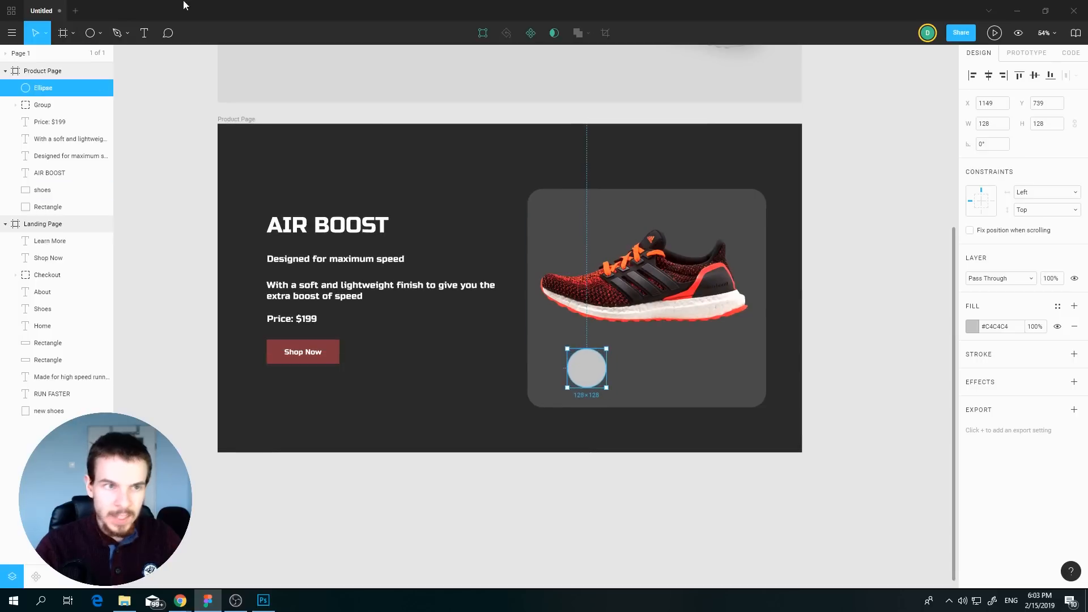
pyautogui.moveTo(577, 375); pyautogui.dragTo(578, 377)
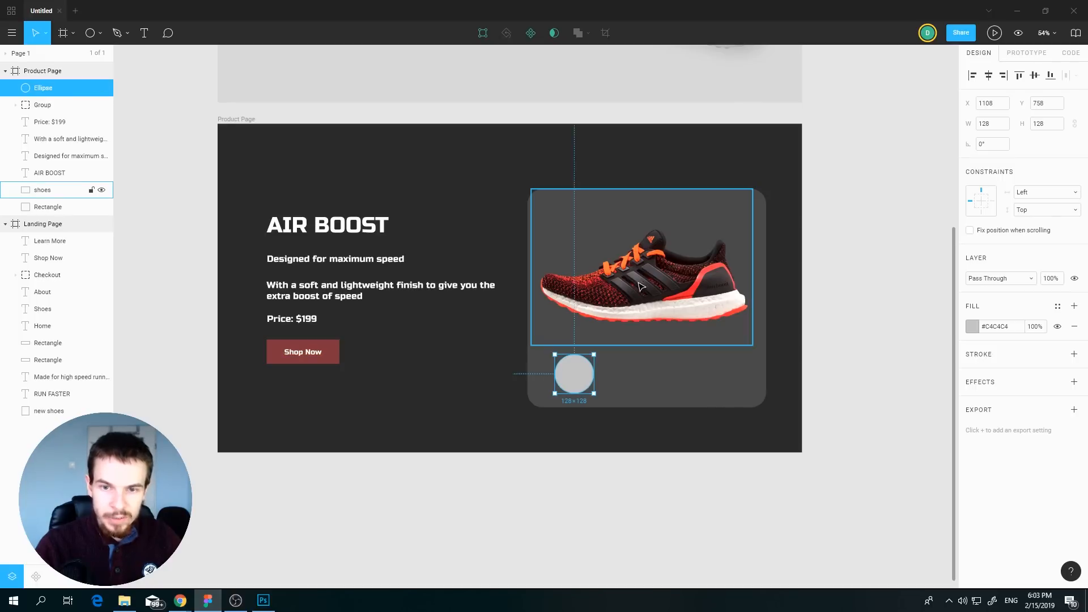
# - Fill the circle with the bright red #FF2832 sampled from the shoe
pyautogui.press('i')
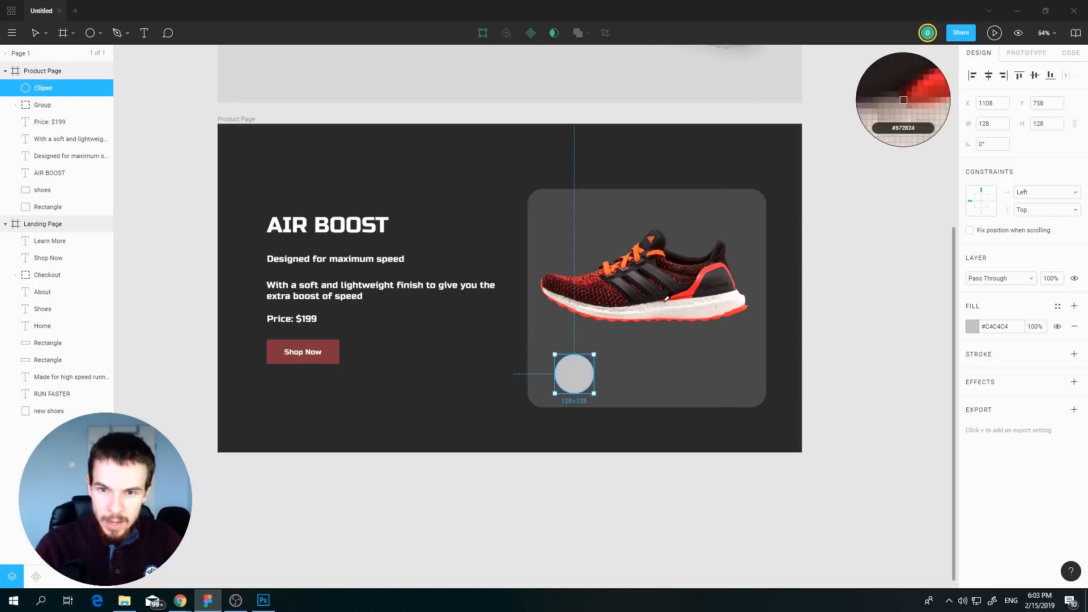
pyautogui.click(694, 291)
pyautogui.click(714, 473)
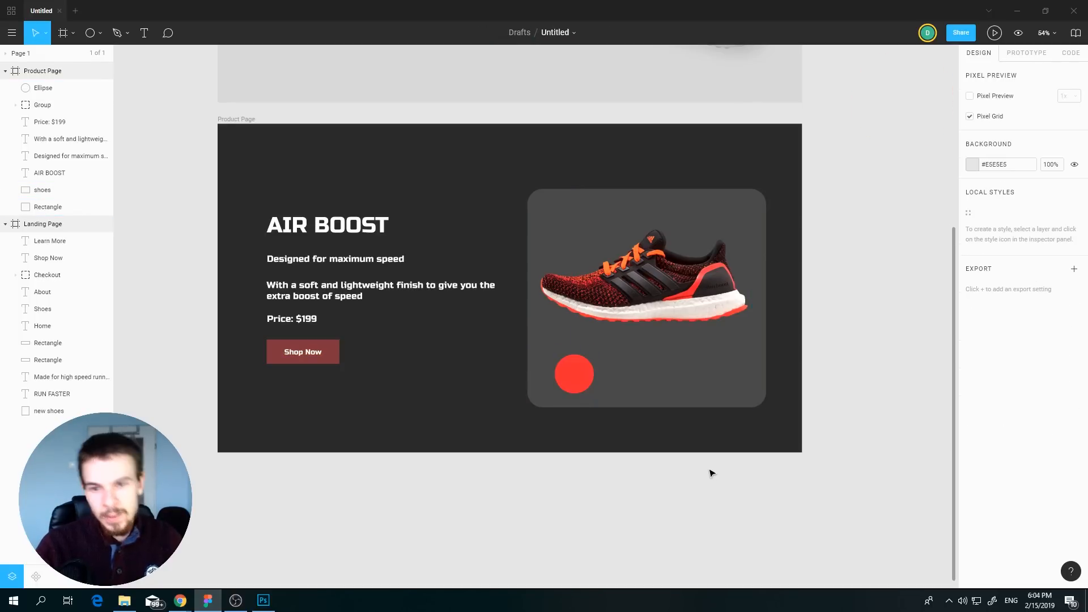
# - Duplicate the red circle twice to its right with 46 spacing and centre the row of three in the rounded rectangle
pyautogui.moveTo(586, 380); pyautogui.dragTo(688, 377)
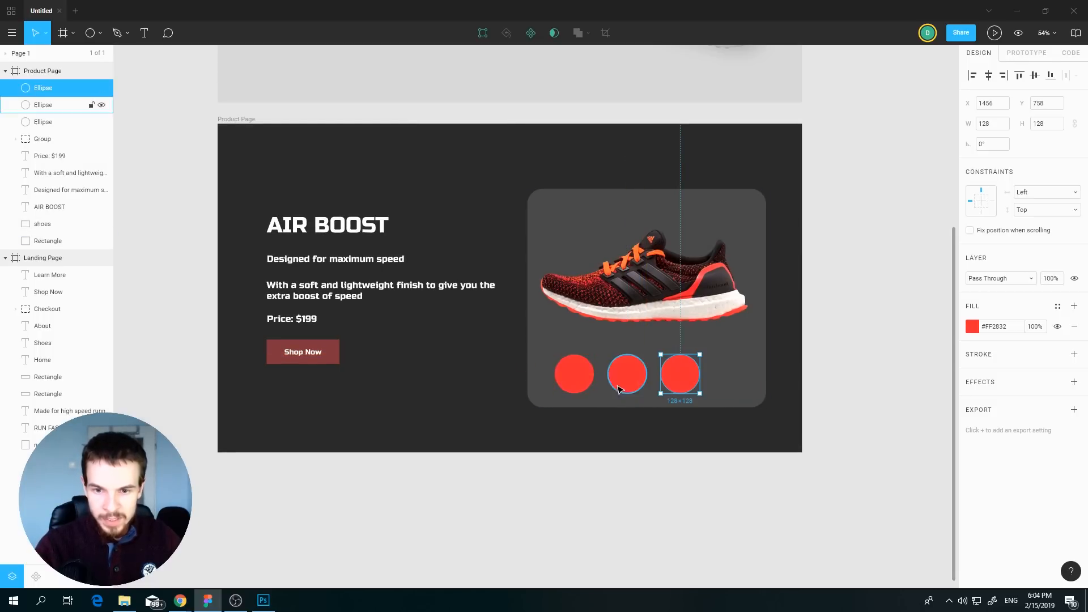
pyautogui.click(648, 420)
pyautogui.click(681, 380)
pyautogui.keyDown('shift'); pyautogui.click(619, 380); pyautogui.keyUp('shift')
pyautogui.keyDown('shift'); pyautogui.click(577, 380); pyautogui.keyUp('shift')
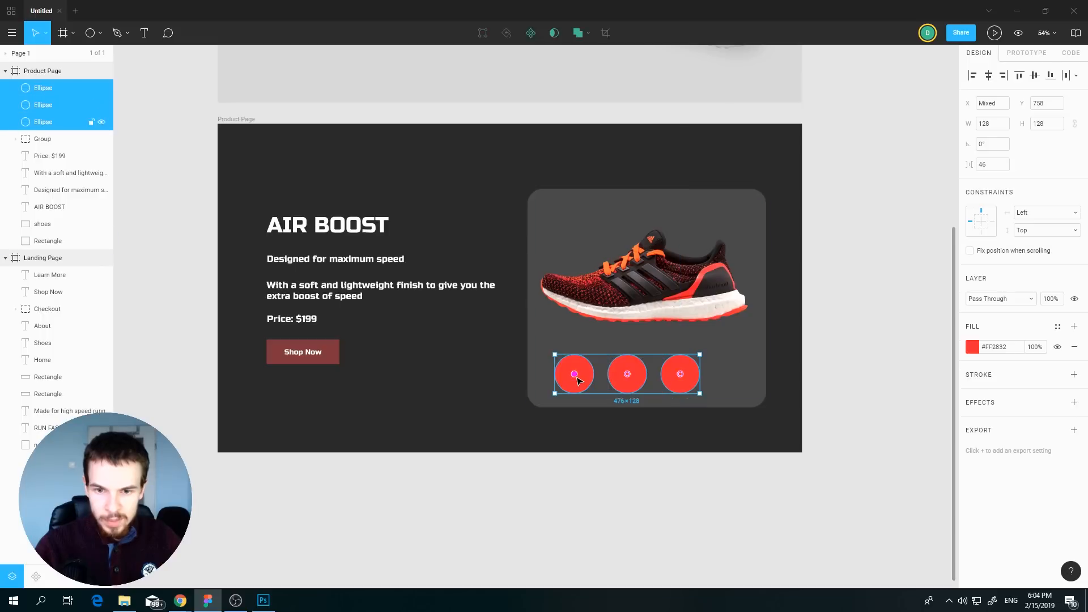
pyautogui.moveTo(577, 380); pyautogui.dragTo(607, 387)
# - Fill the left circle with the darker red #BD1219 sampled from the shoe
pyautogui.click(649, 375)
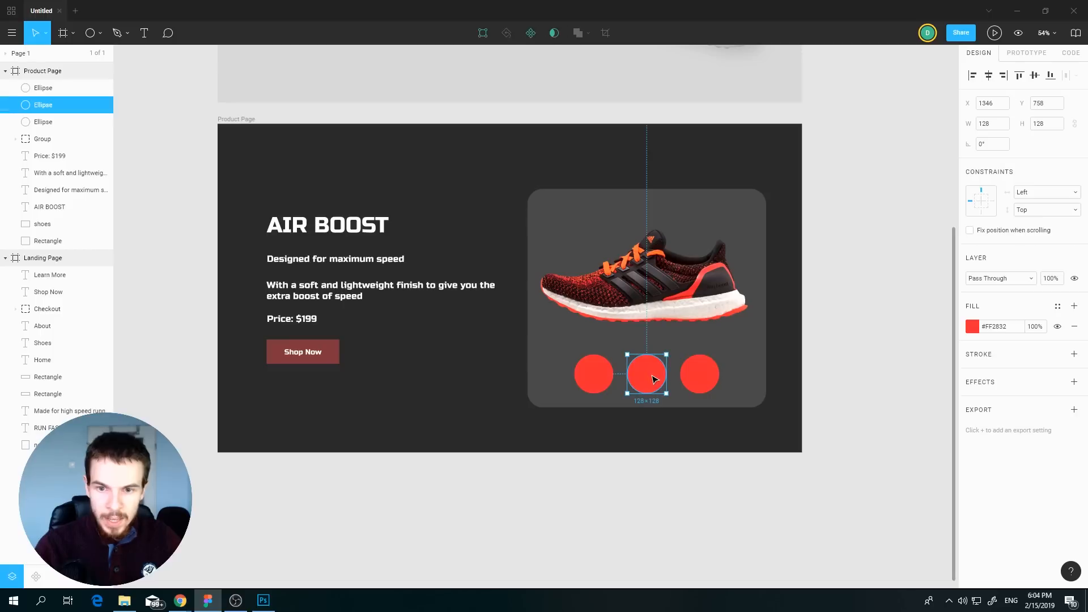
pyautogui.click(973, 327)
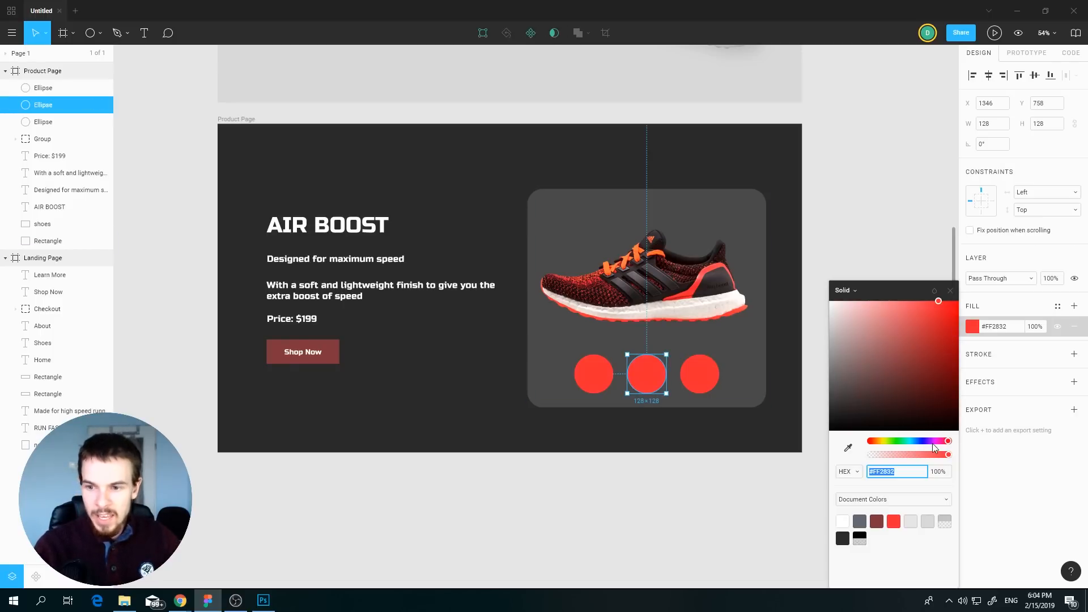
pyautogui.click(591, 371)
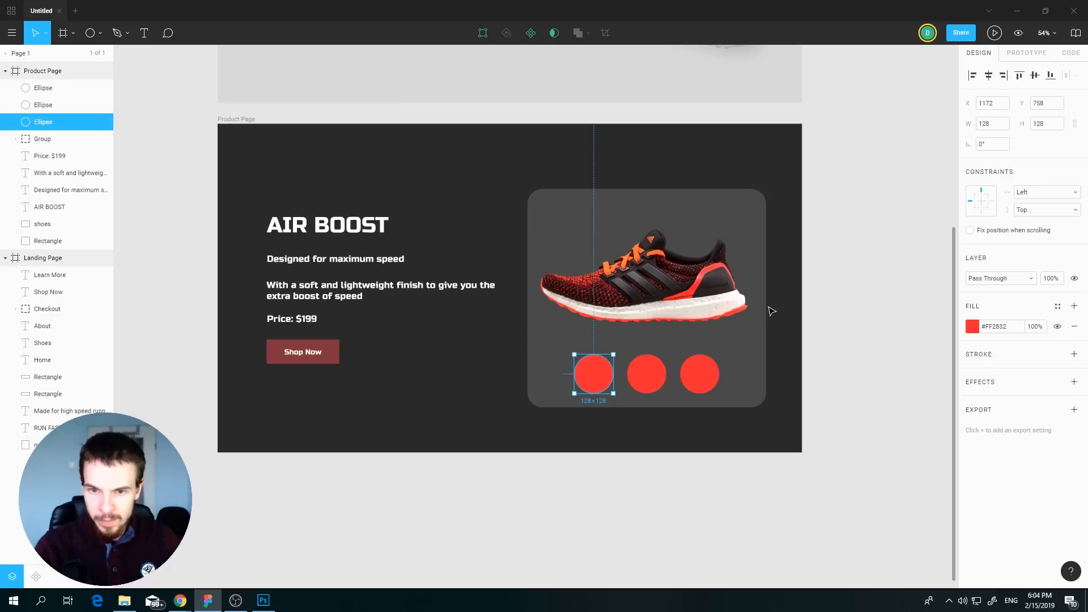
pyautogui.press('i')
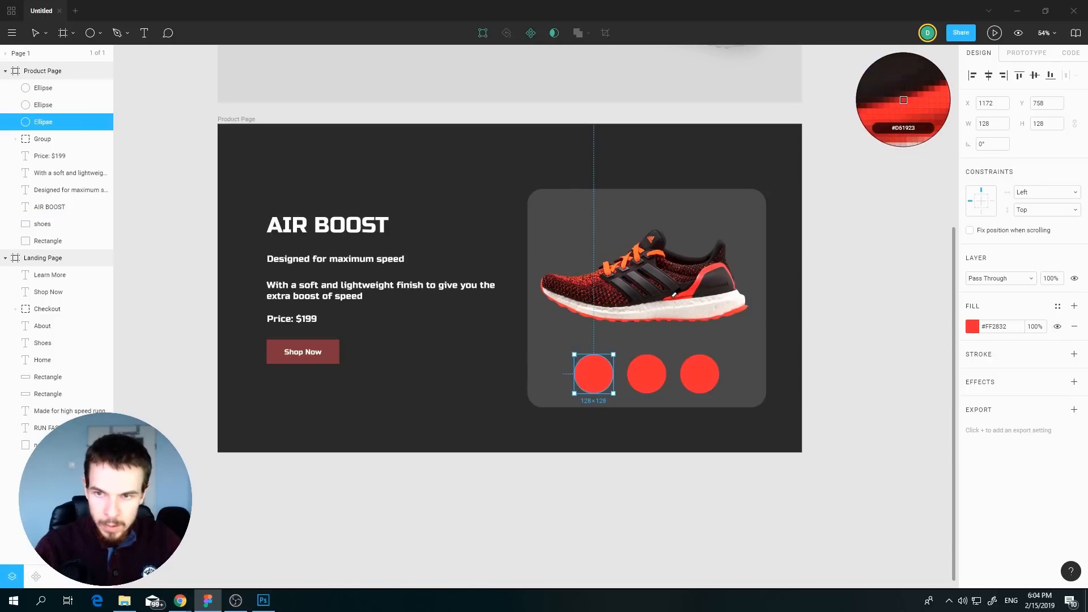
pyautogui.click(673, 296)
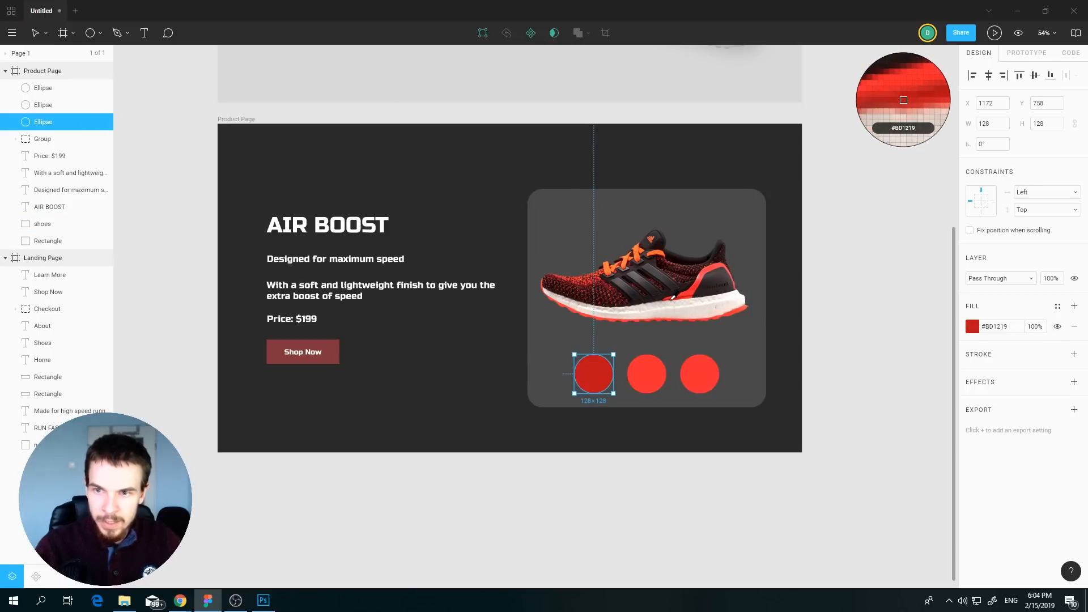
pyautogui.click(697, 481)
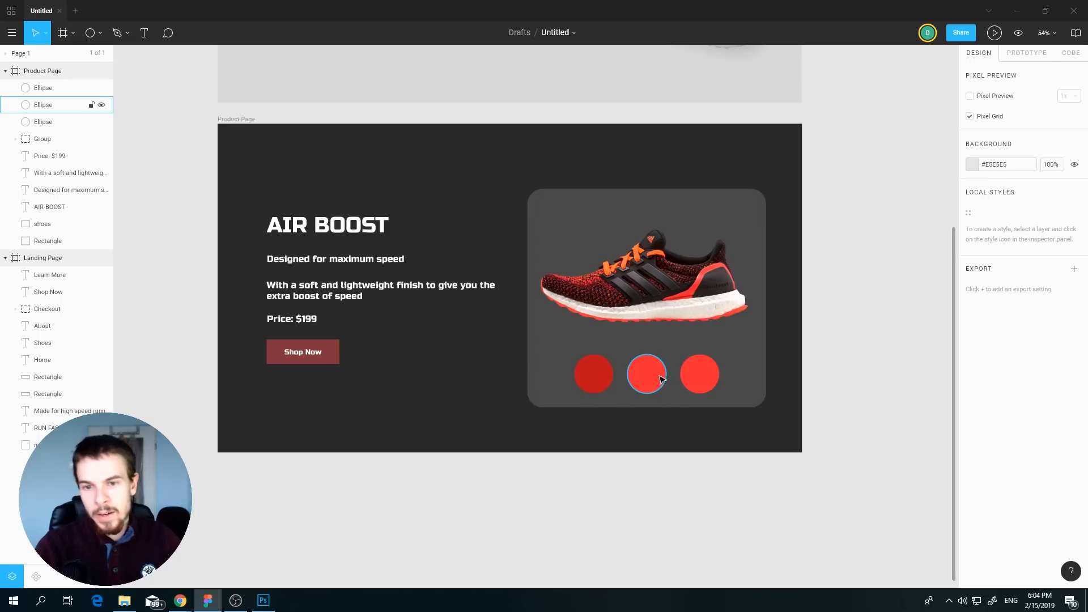
# - Set the left circle's fill to #FFFF44
pyautogui.hotkey('alt', 'Tab')
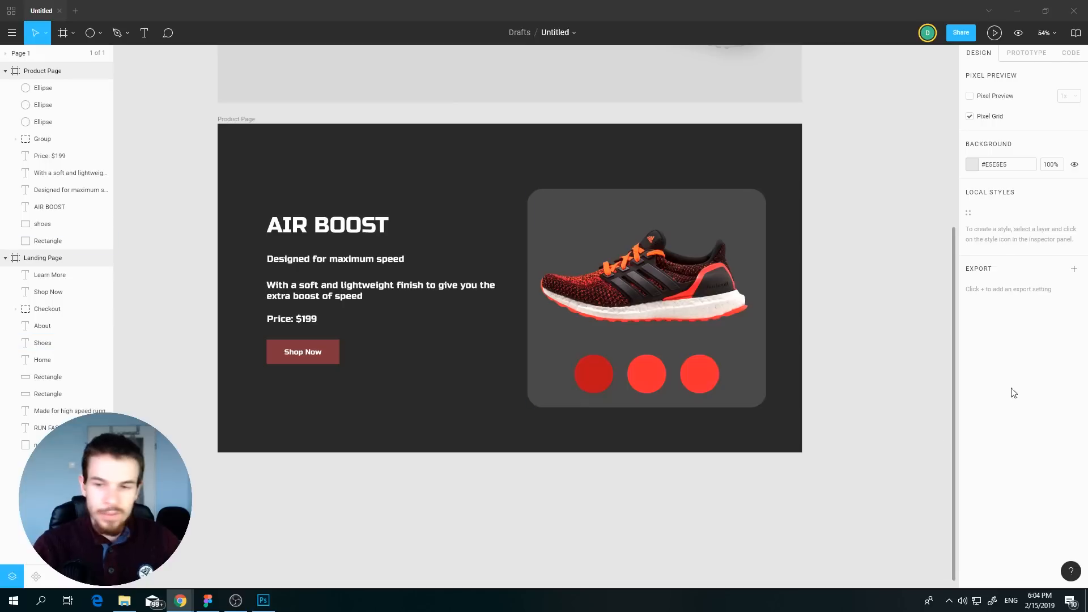
pyautogui.click(594, 374)
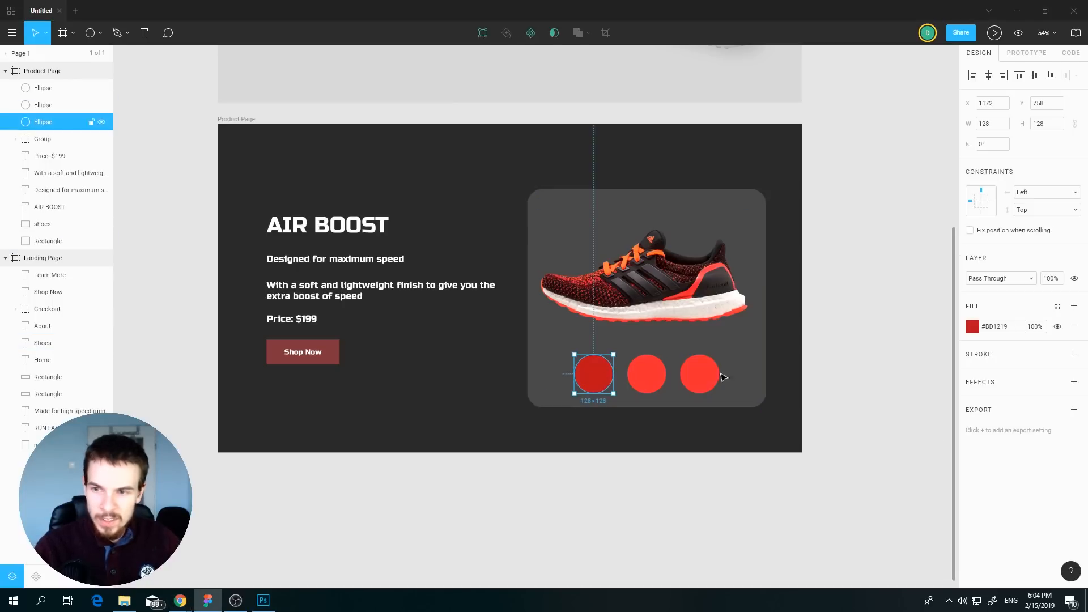
pyautogui.click(1013, 327)
pyautogui.write('#FF')
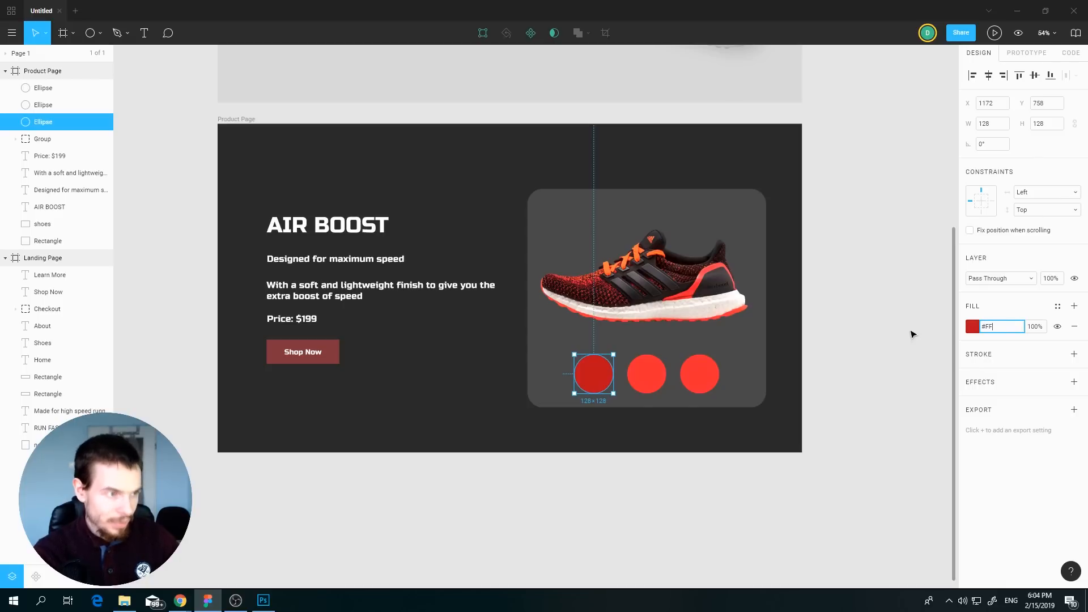
pyautogui.write('FF44')
pyautogui.press('Return')
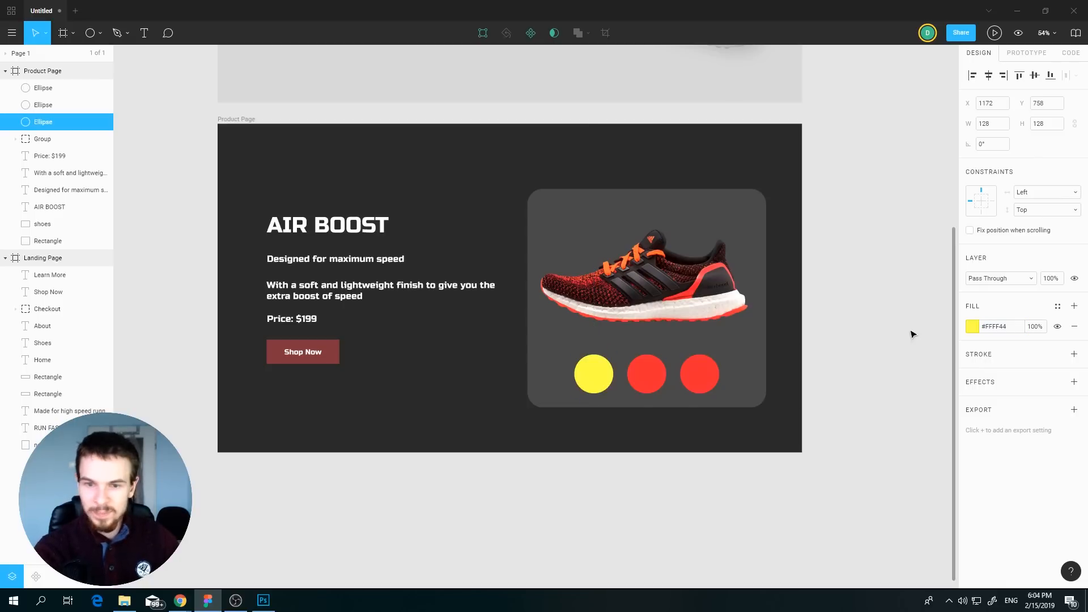
# - Set the fill of the left circle below the shoe to the light red #FF444B
pyautogui.click(1018, 329)
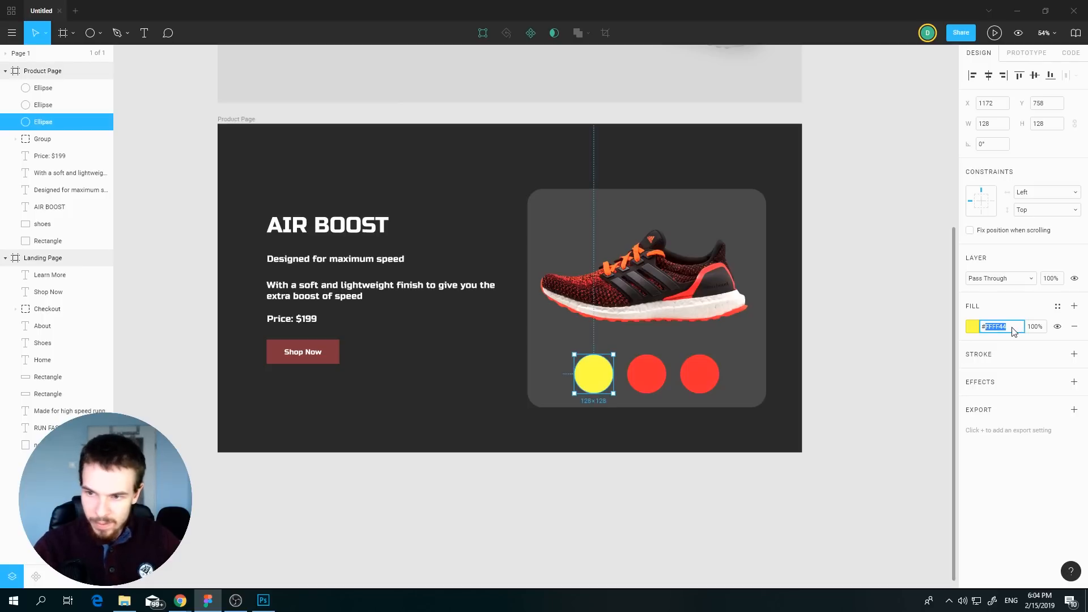
pyautogui.write('#FF44')
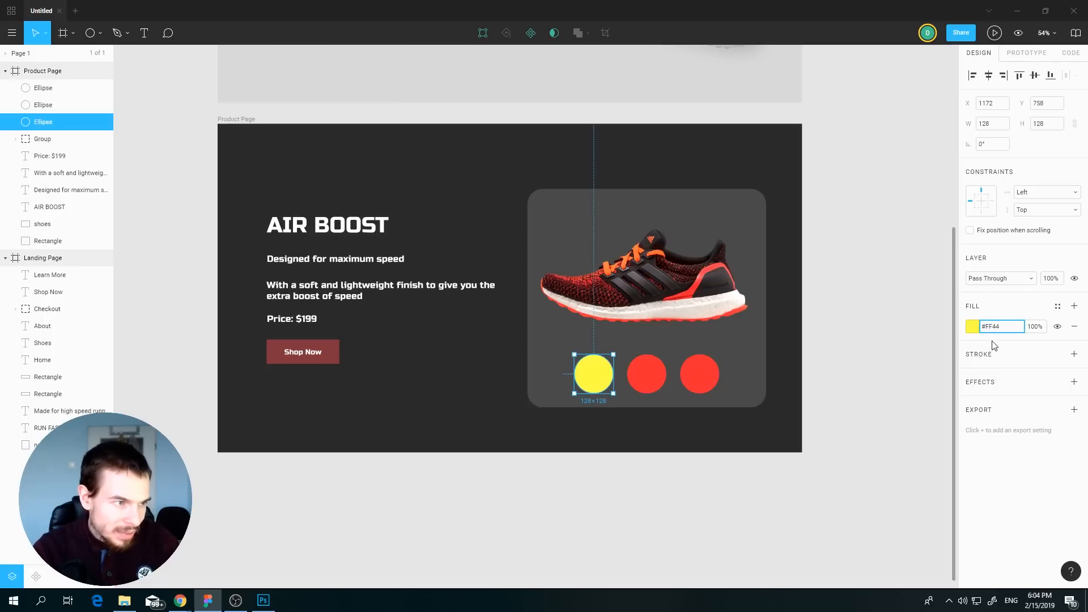
pyautogui.write('4B')
pyautogui.click(954, 383)
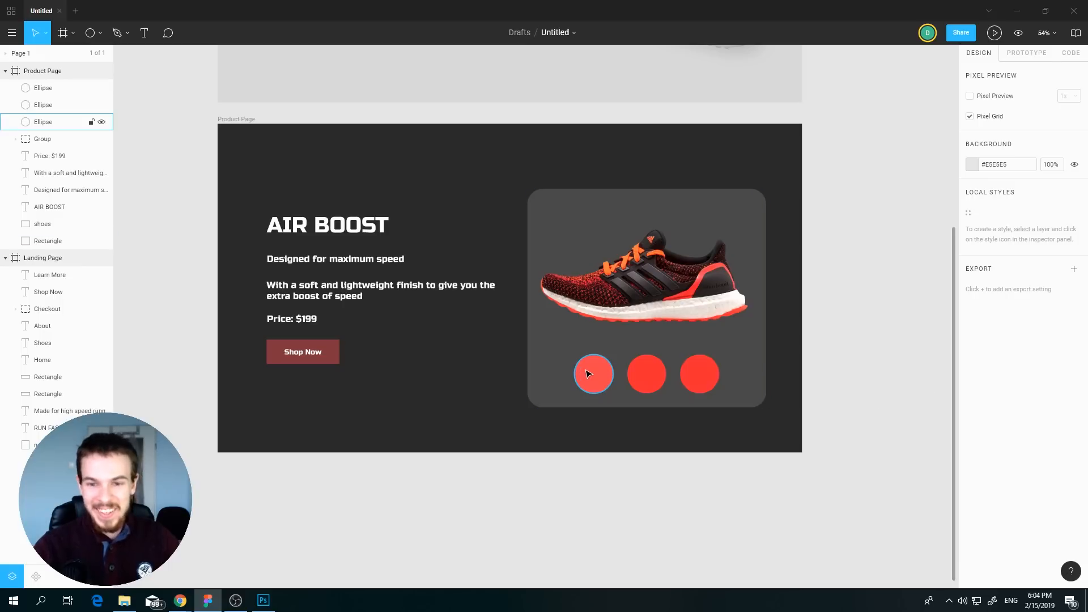
pyautogui.click(587, 372)
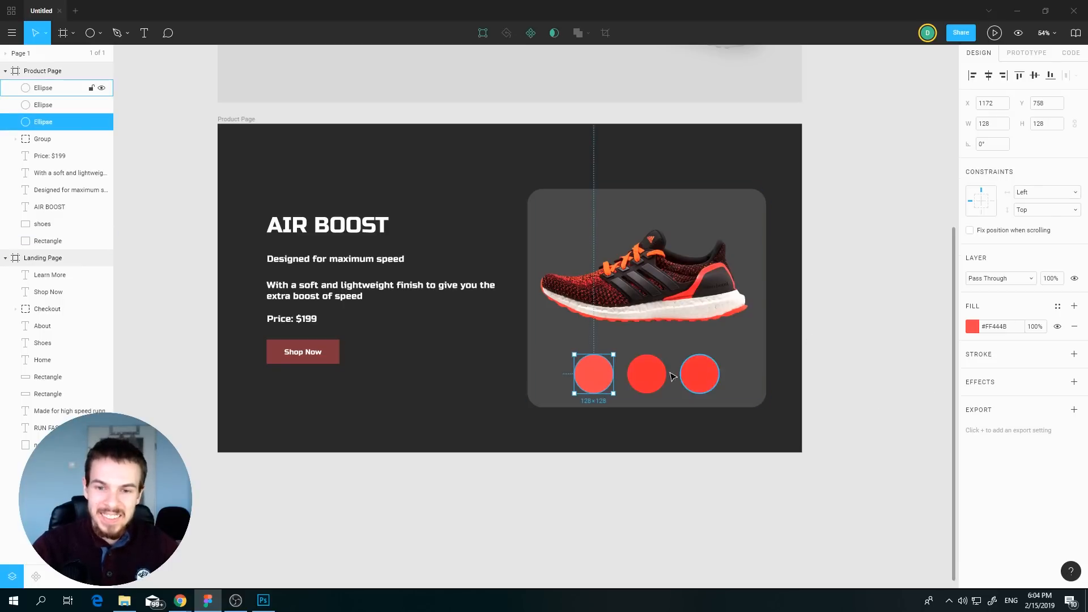
# - Sample the left circle's colour for the middle circle and shift its hue to the purple #8044FF
pyautogui.click(652, 374)
pyautogui.click(971, 327)
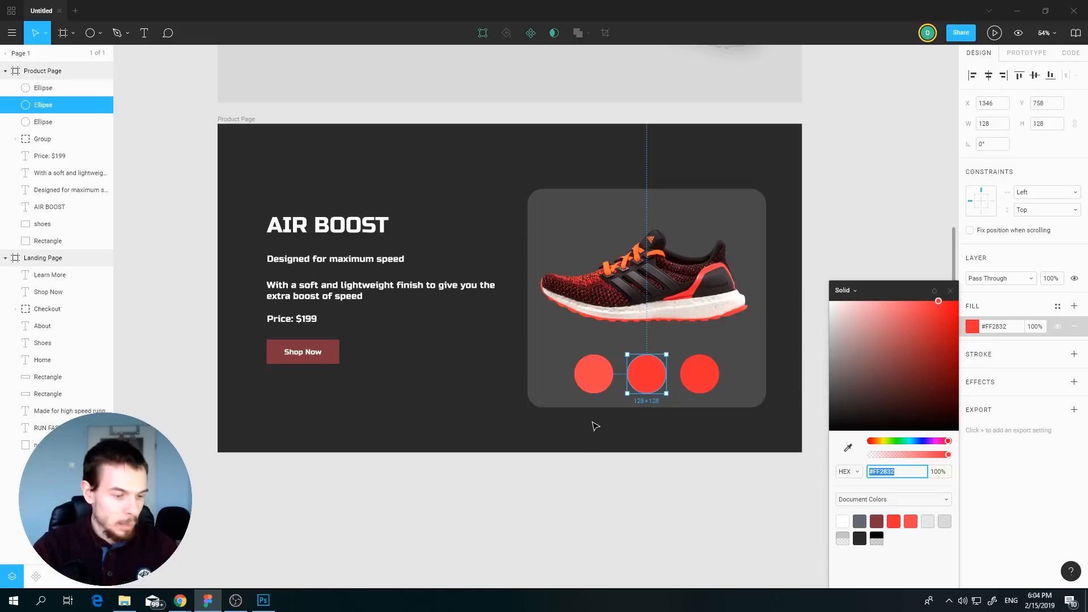
pyautogui.write('#')
pyautogui.write('i')
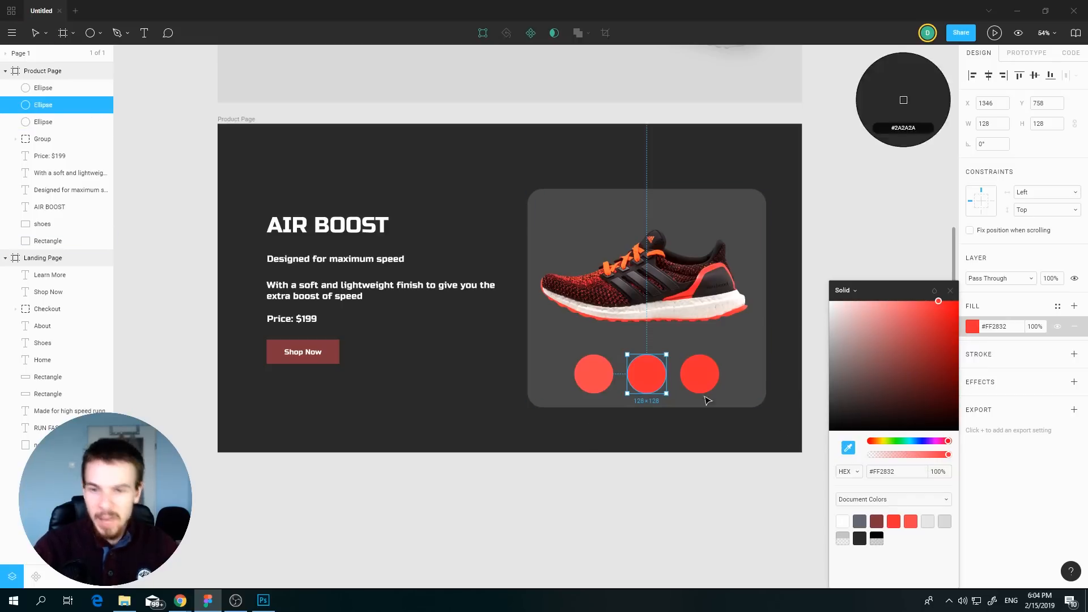
pyautogui.click(611, 382)
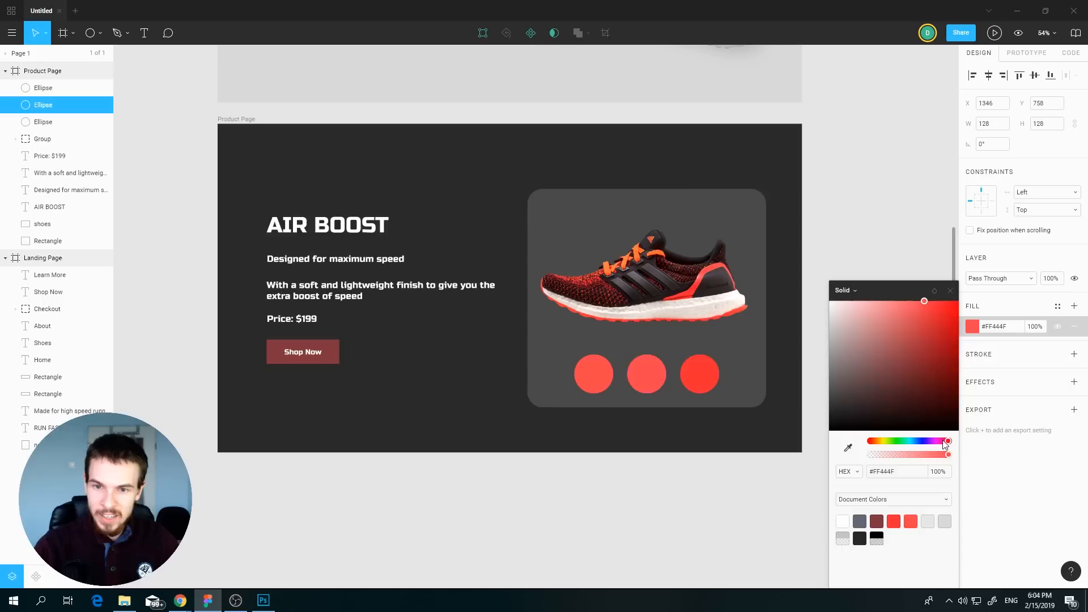
pyautogui.moveTo(947, 442); pyautogui.dragTo(926, 444)
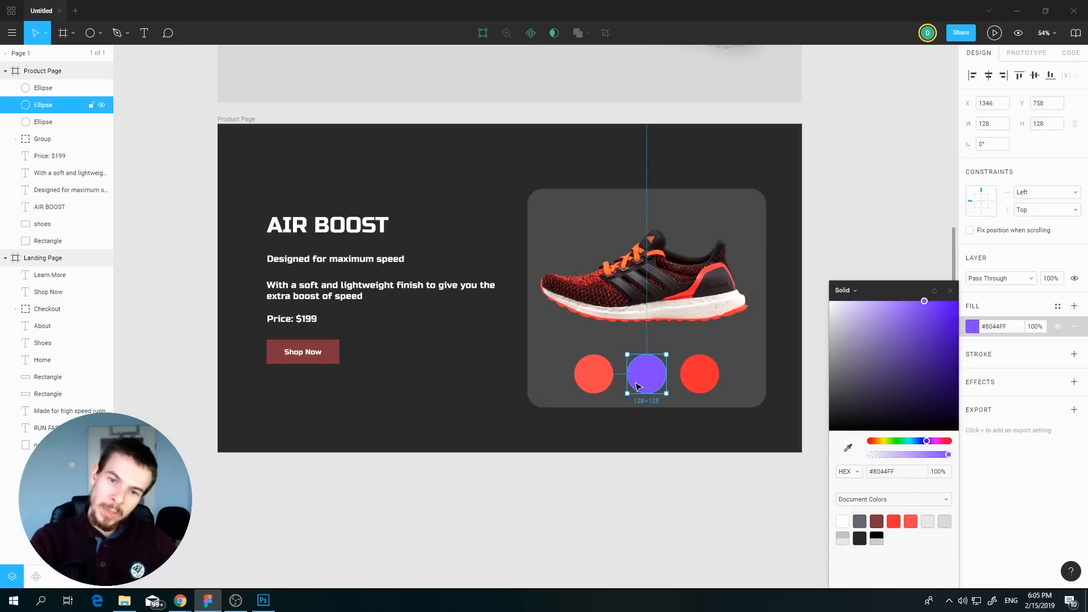
# - Sample the middle circle's purple for the right circle and shift its hue to the green #44FF8F
pyautogui.click(707, 385)
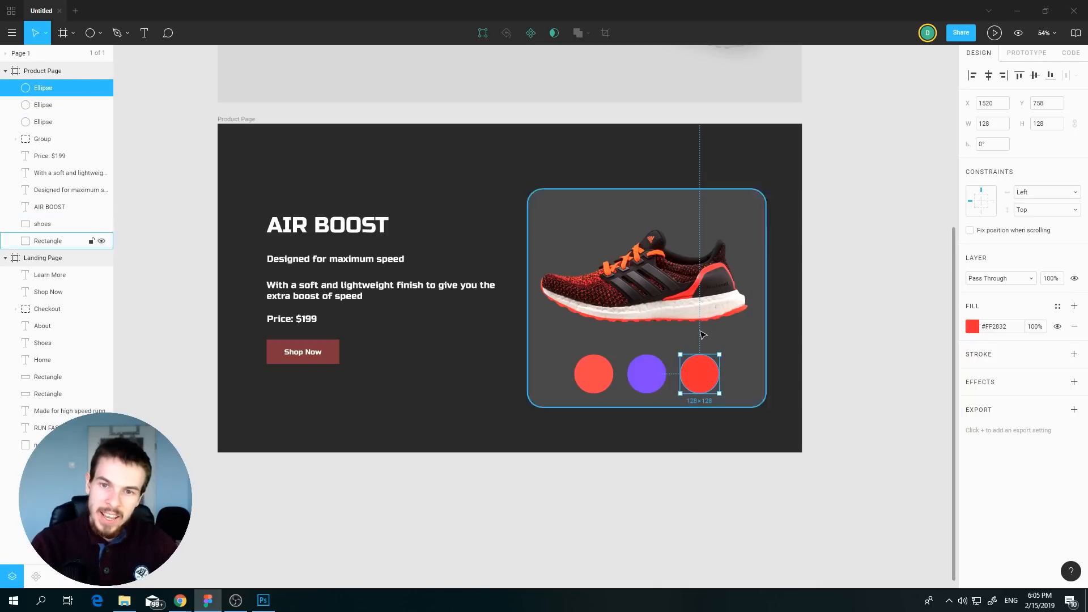
pyautogui.click(972, 327)
pyautogui.click(849, 447)
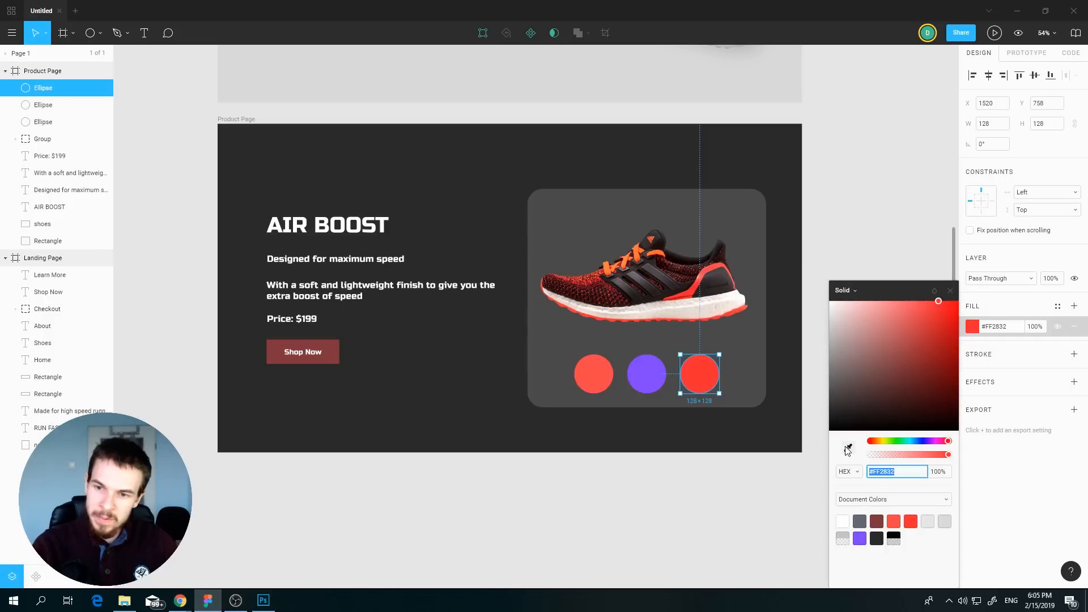
pyautogui.click(660, 366)
pyautogui.moveTo(927, 441); pyautogui.dragTo(903, 443)
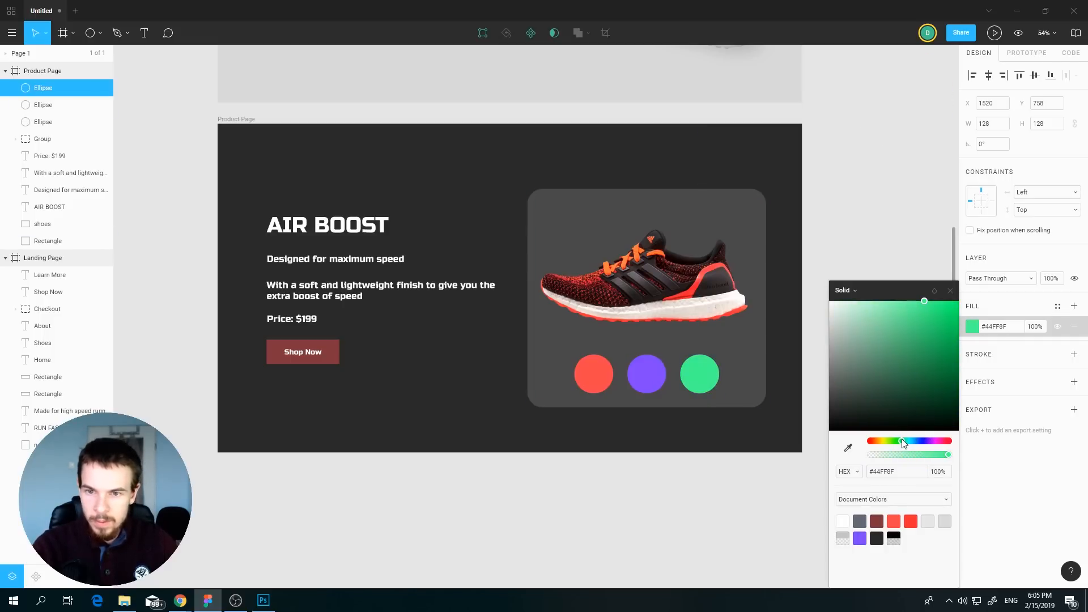
pyautogui.click(750, 495)
# - Examine the Product Page layout and the three swatch colours on the shoe card
pyautogui.scroll(-3, 652, 388)
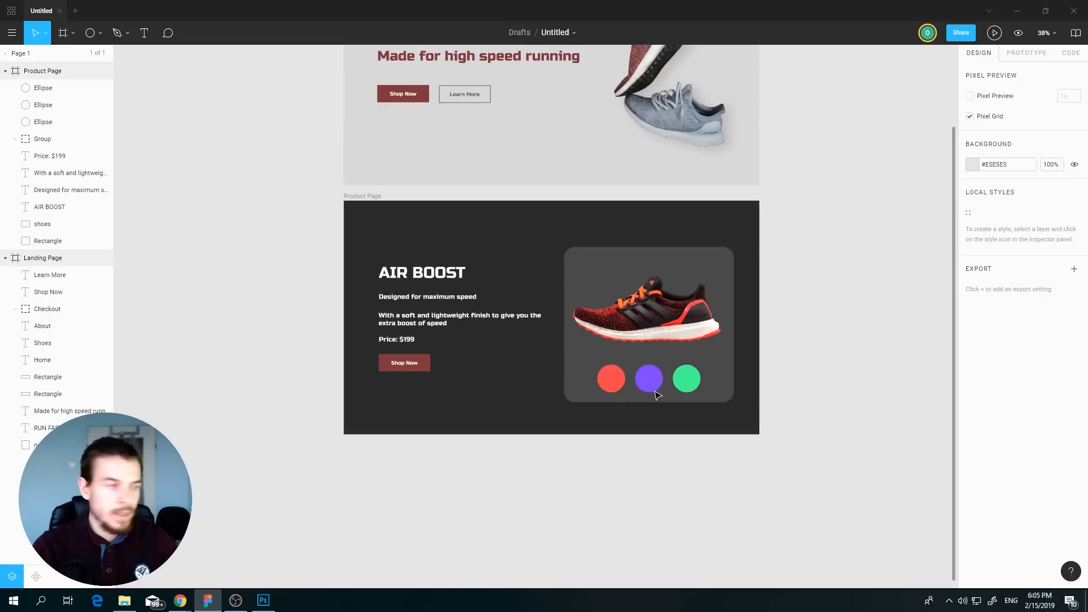
pyautogui.scroll(1, 567, 308)
pyautogui.scroll(2, 549, 360)
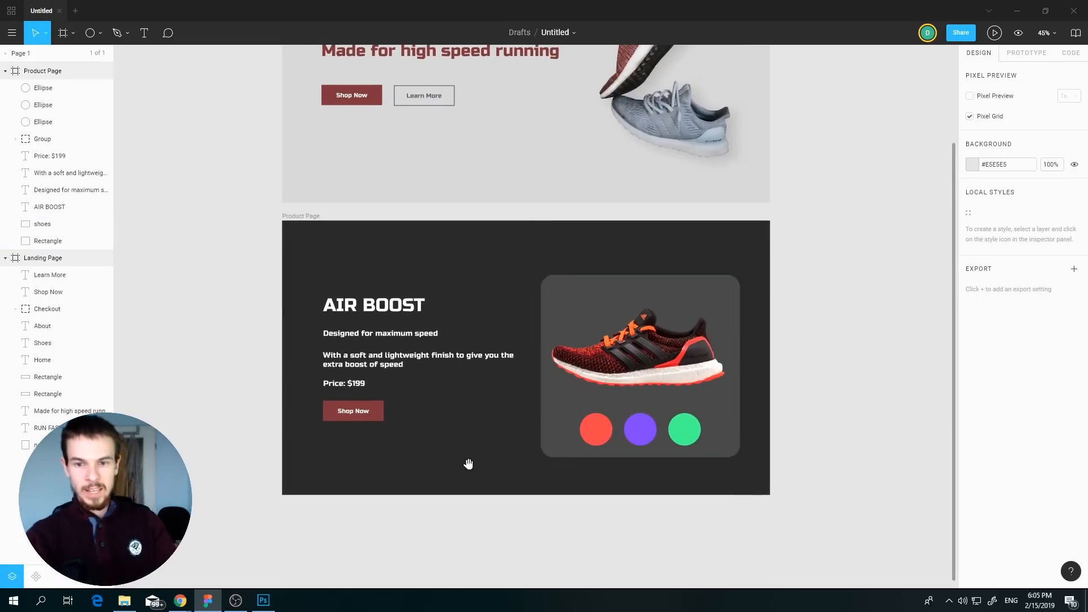
pyautogui.moveTo(469, 462); pyautogui.dragTo(519, 413)
pyautogui.scroll(3, 688, 435)
pyautogui.scroll(-1, 684, 435)
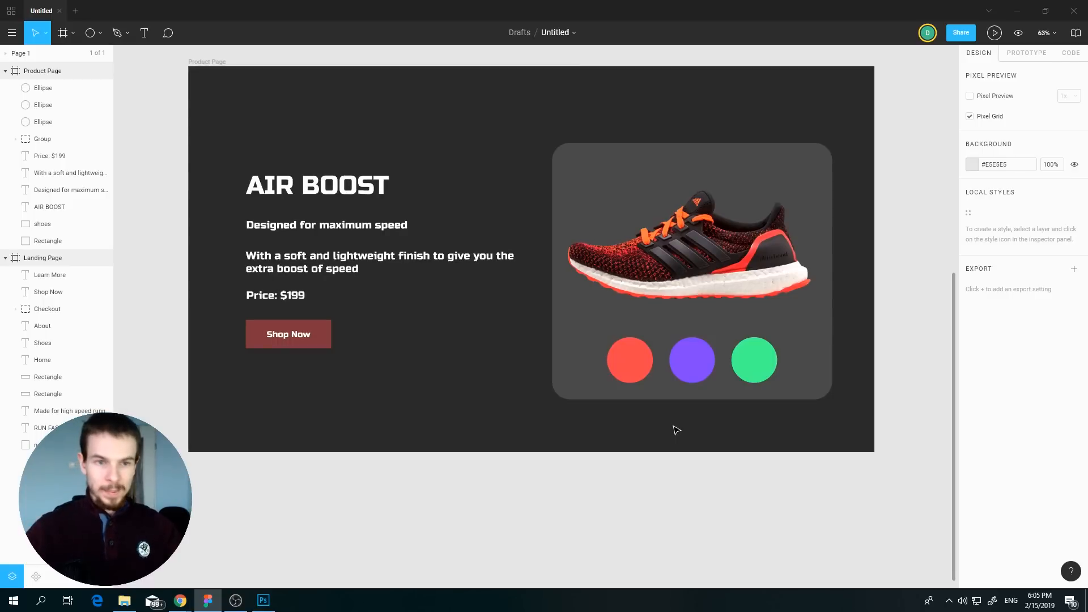
pyautogui.moveTo(425, 276); pyautogui.dragTo(435, 323)
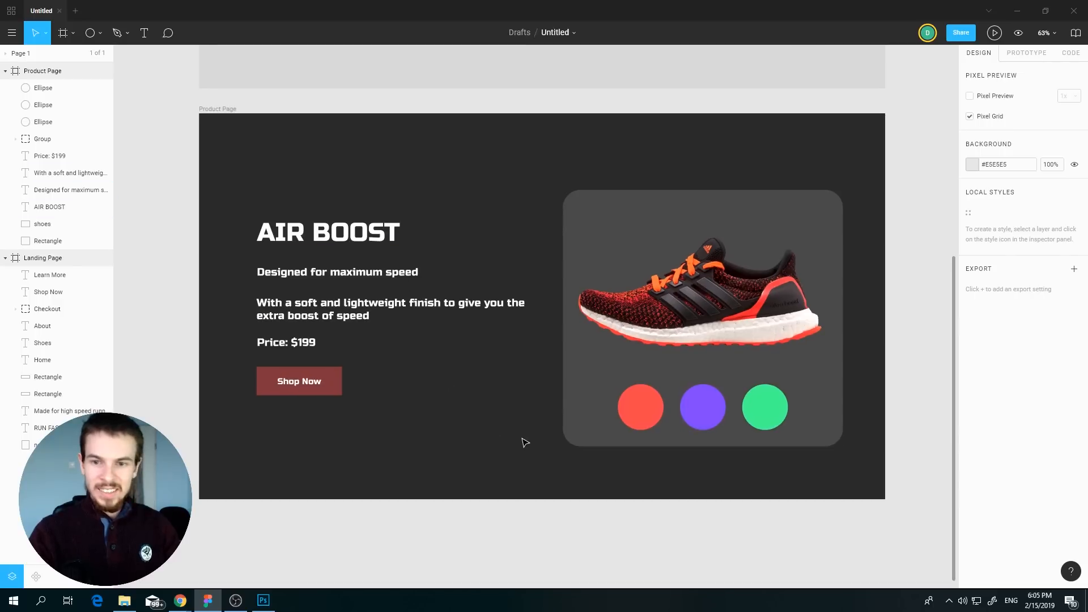
pyautogui.scroll(-1, 522, 431)
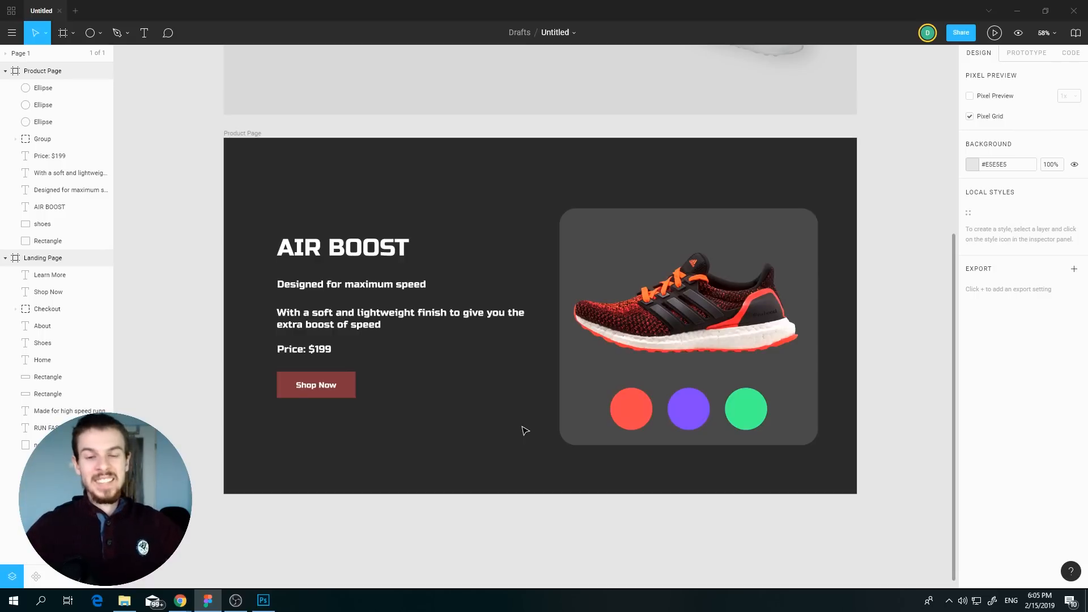
pyautogui.click(89, 32)
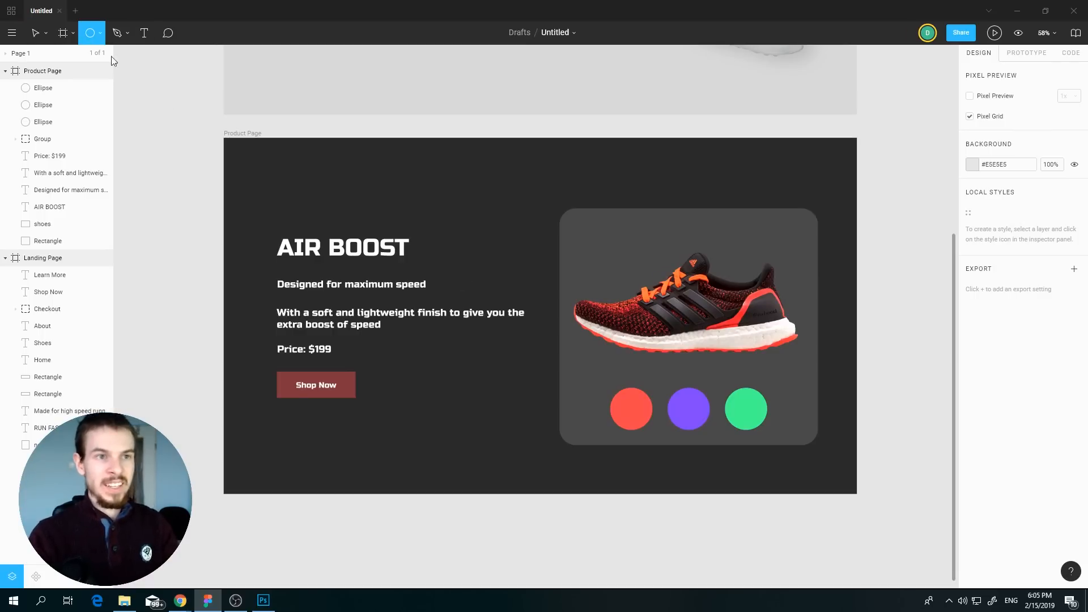
pyautogui.moveTo(203, 122); pyautogui.dragTo(389, 243)
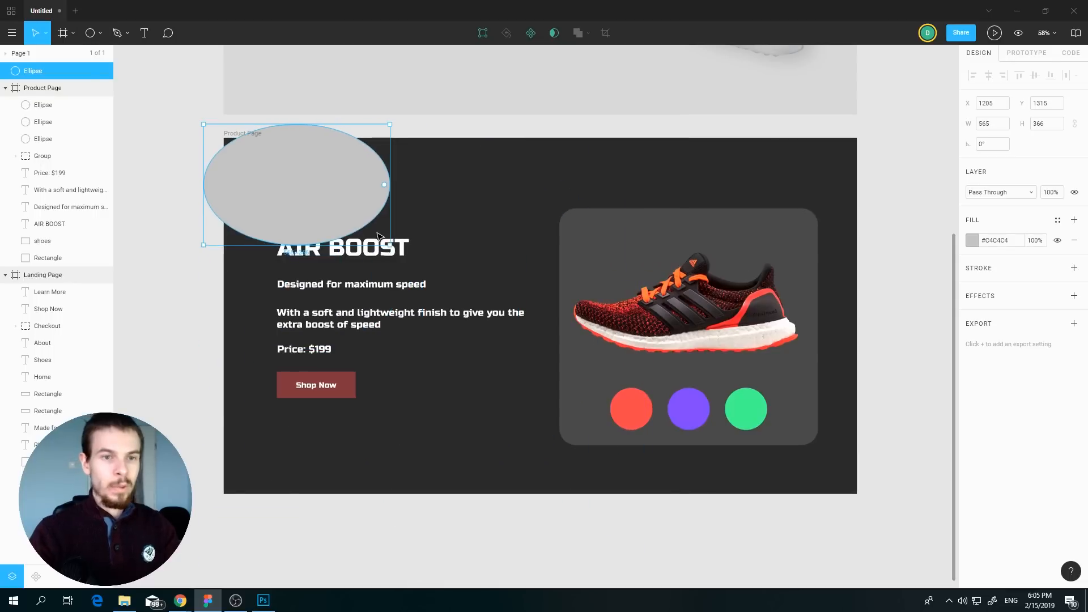
pyautogui.press('Delete')
pyautogui.click(167, 32)
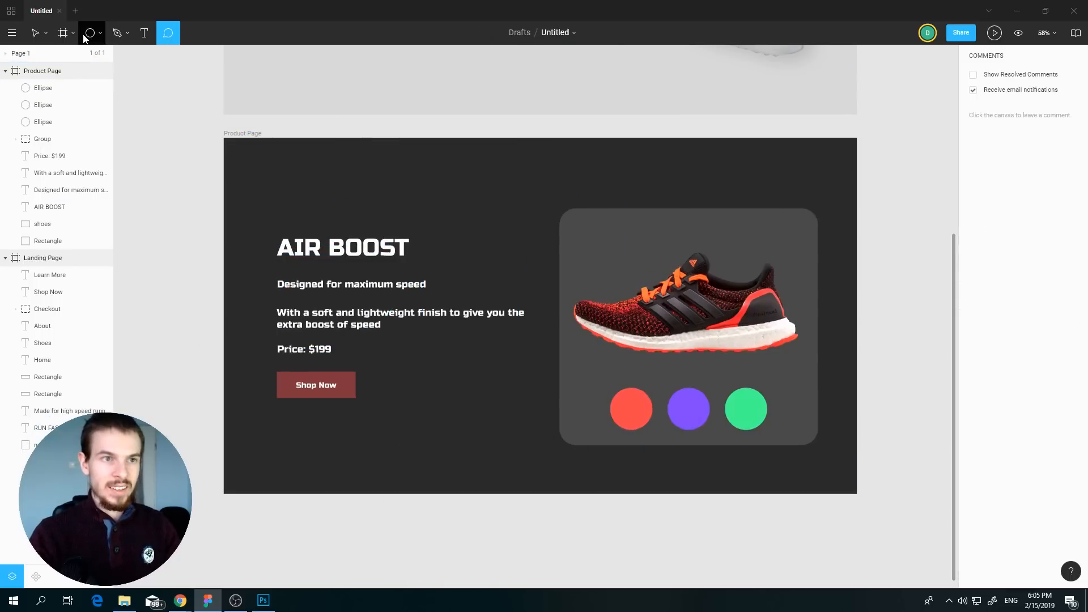
# - Place a new default 100 × 100 frame on the empty canvas below the Product Page frame
pyautogui.click(63, 33)
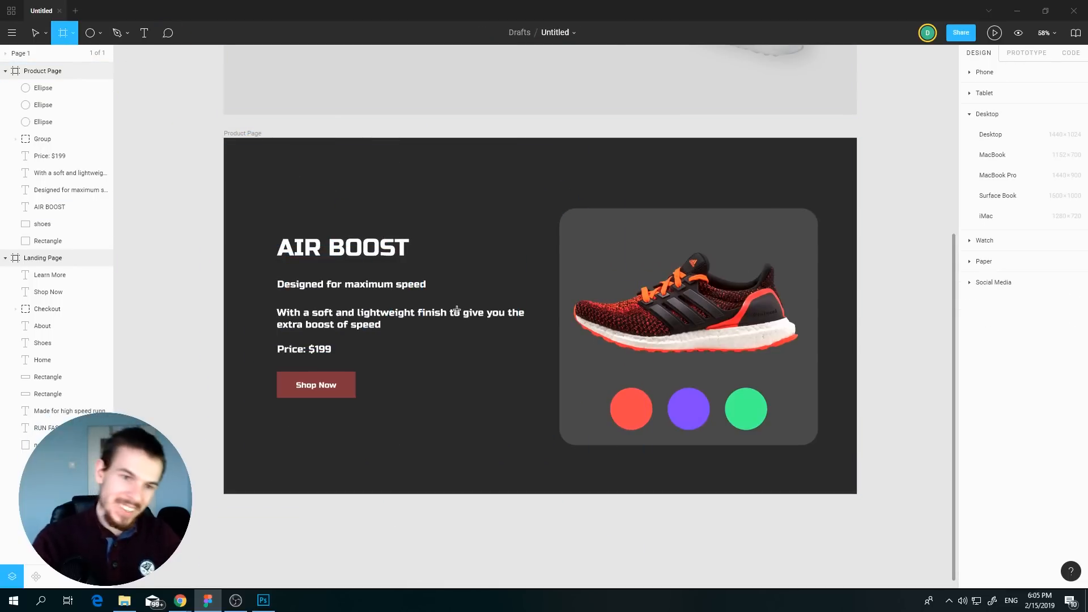
pyautogui.scroll(-4, 456, 299)
pyautogui.scroll(2, 453, 292)
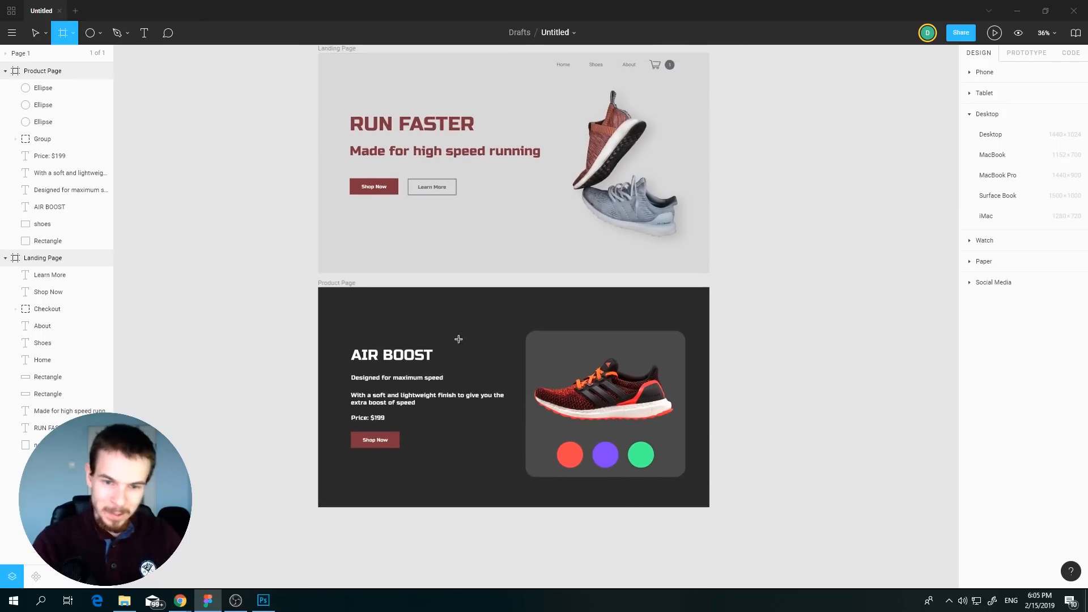
pyautogui.scroll(-4, 457, 323)
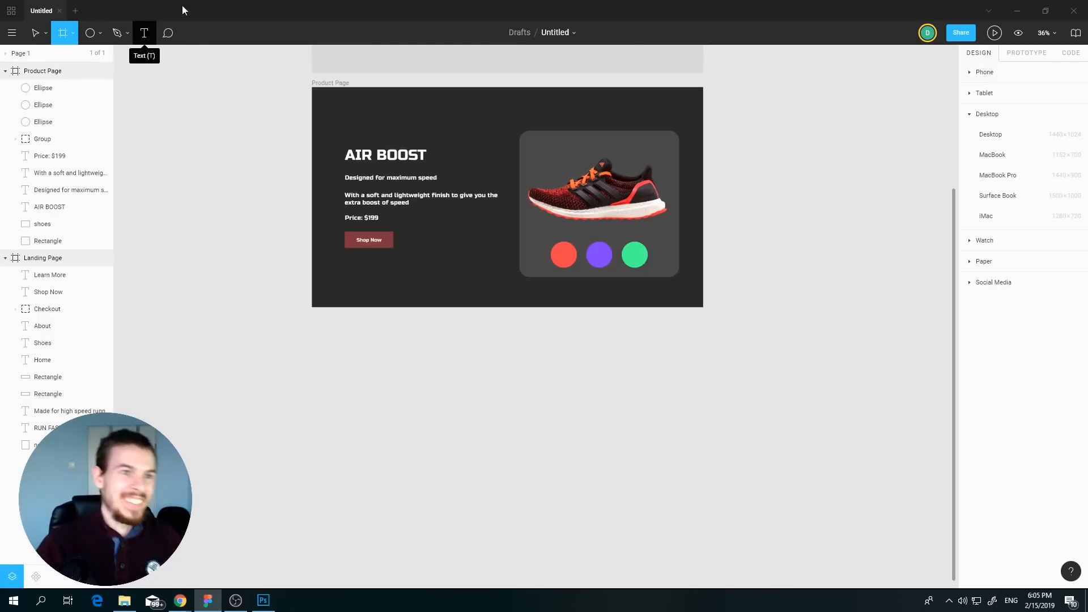
pyautogui.click(73, 32)
pyautogui.click(34, 55)
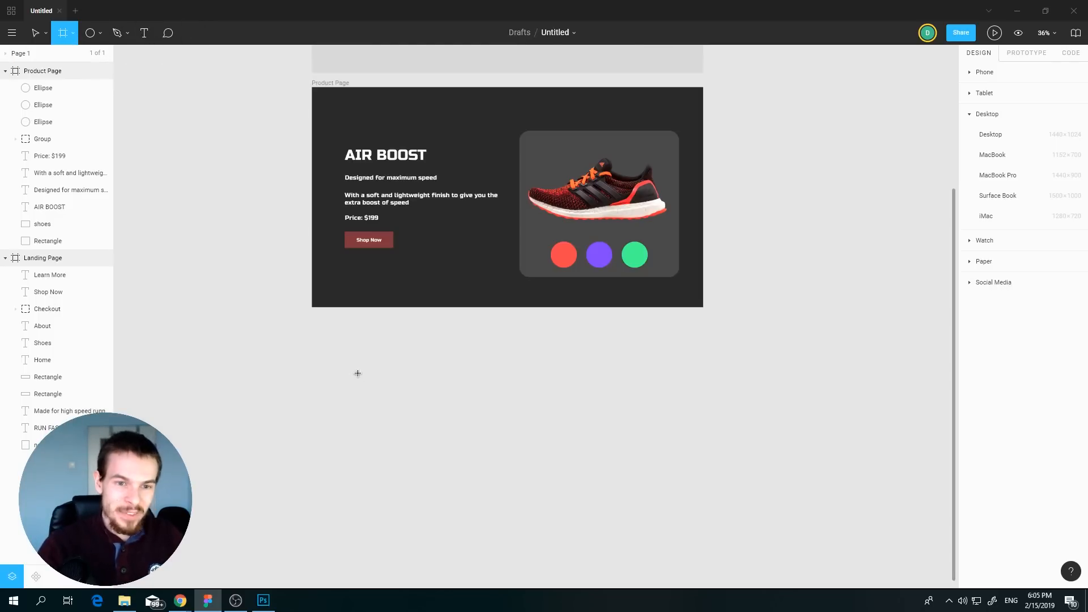
pyautogui.click(358, 372)
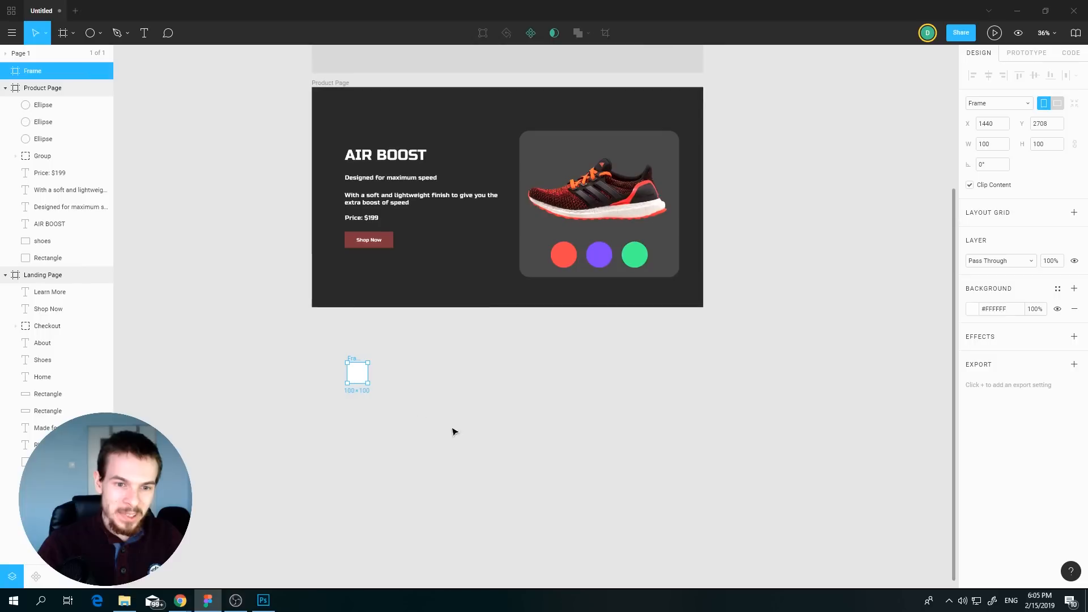
# - Resize the new frame to 1920 × 1080 and align it beneath the Product Page frame at X 1266, Y 2555
pyautogui.click(997, 144)
pyautogui.write('192')
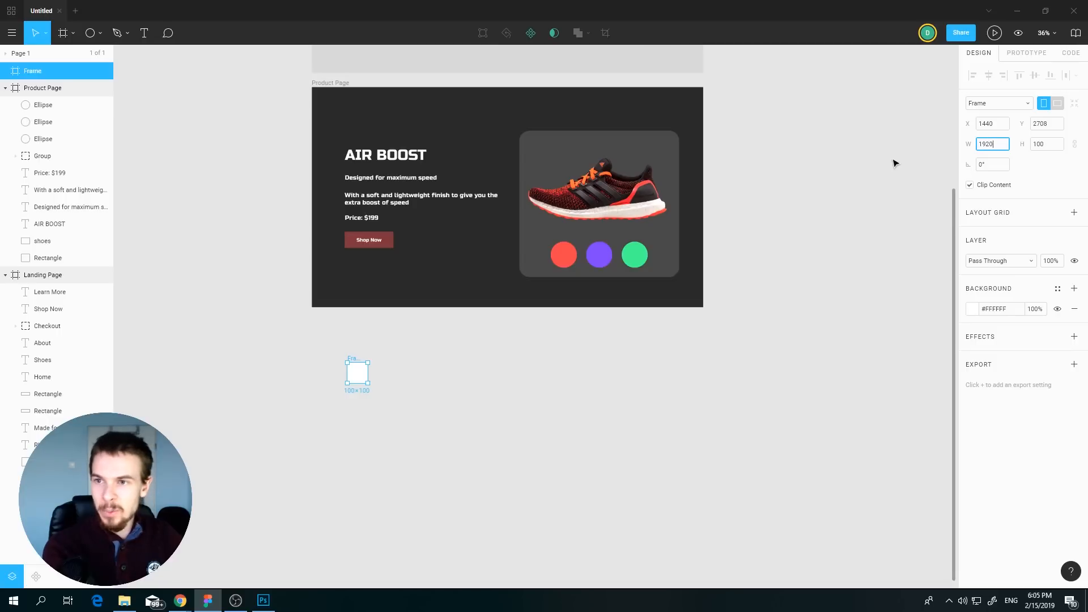
pyautogui.press('Tab')
pyautogui.write('108')
pyautogui.press('BackSpace')
pyautogui.write('0')
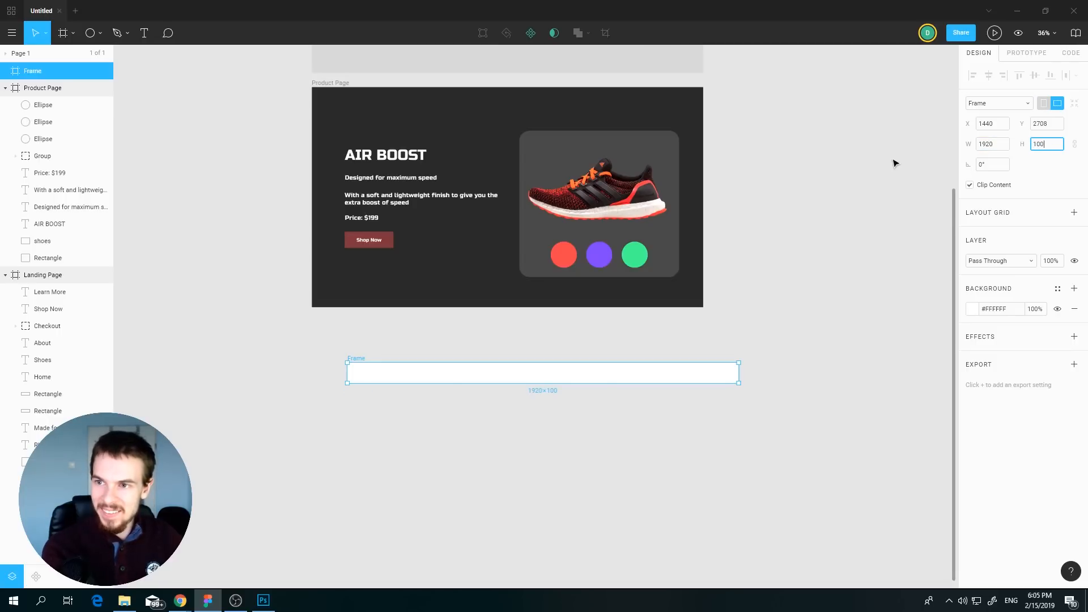
pyautogui.press('Return')
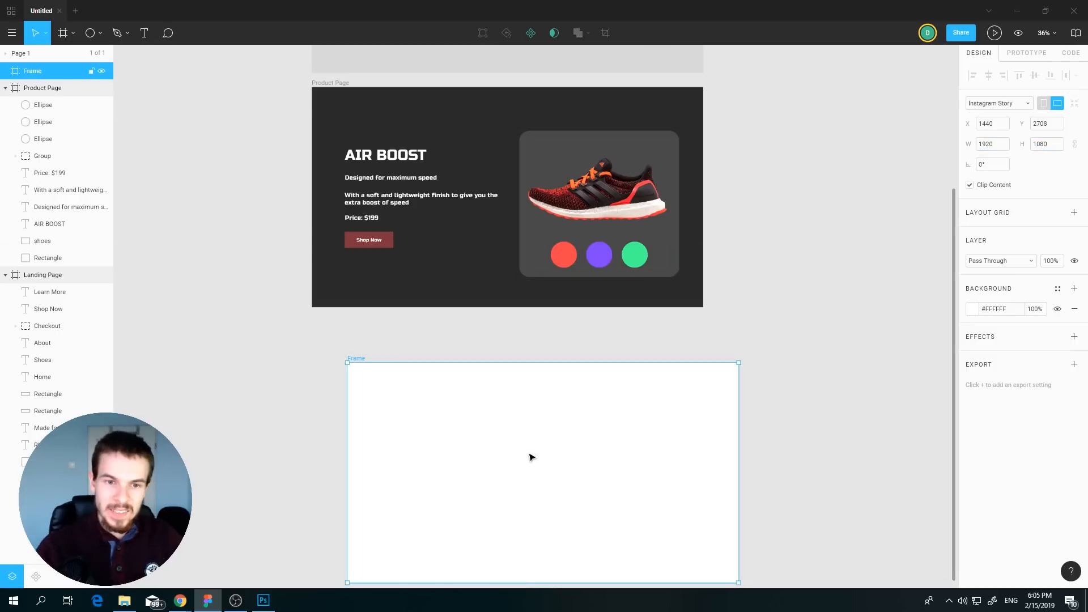
pyautogui.moveTo(529, 457); pyautogui.dragTo(496, 420)
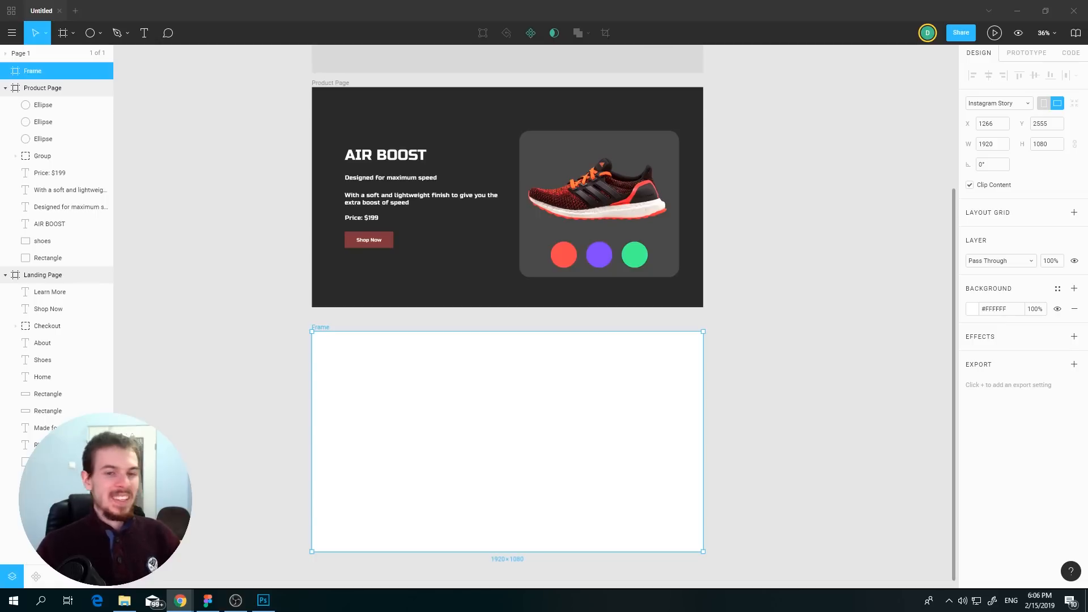
pyautogui.click(492, 191)
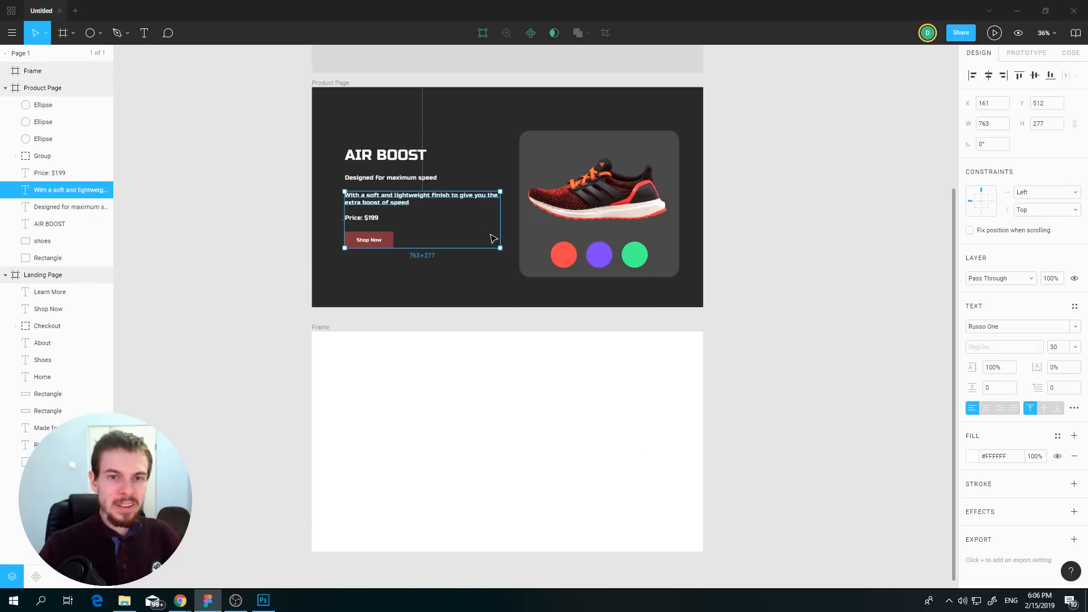
pyautogui.click(721, 282)
pyautogui.scroll(4, 765, 223)
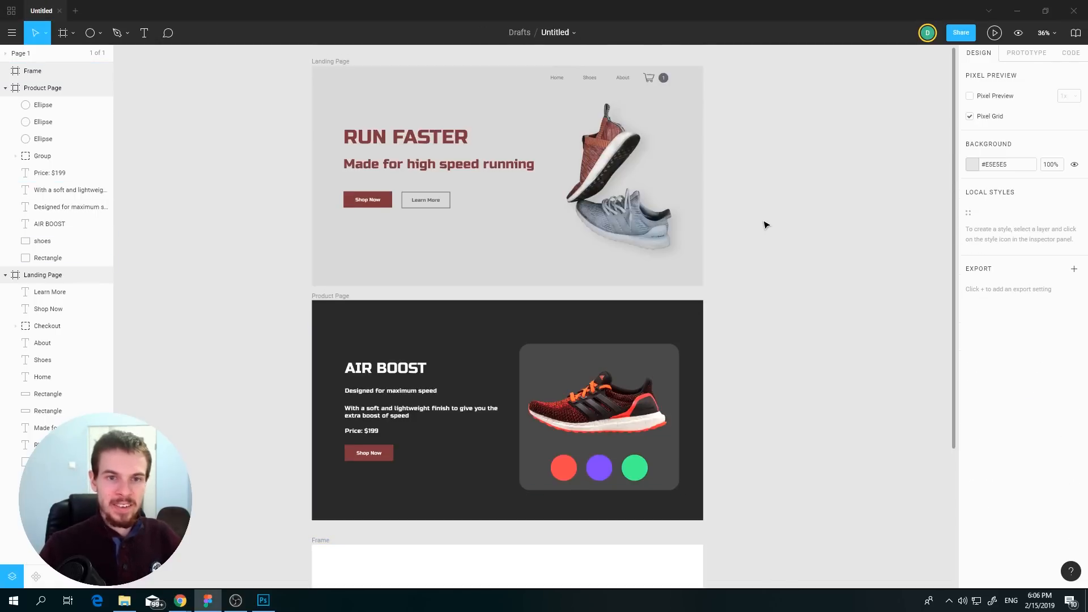
pyautogui.scroll(-3, 759, 231)
pyautogui.scroll(-1, 760, 231)
pyautogui.scroll(-1, 737, 244)
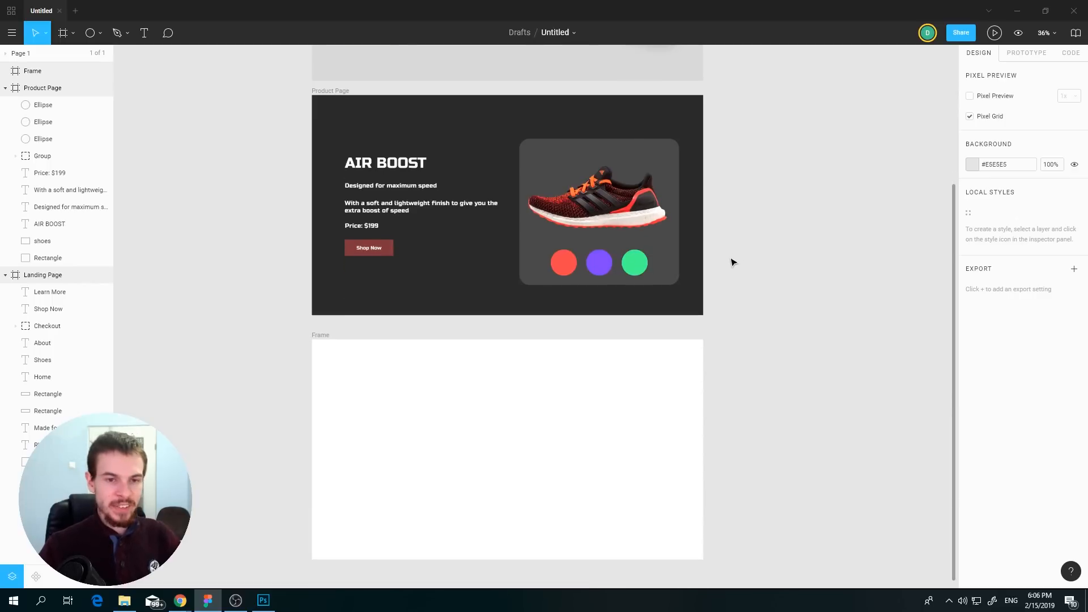
# - Add a "Contact Us" text in the empty frame below the Product Page and set its font size to 96
pyautogui.scroll(-1, 561, 352)
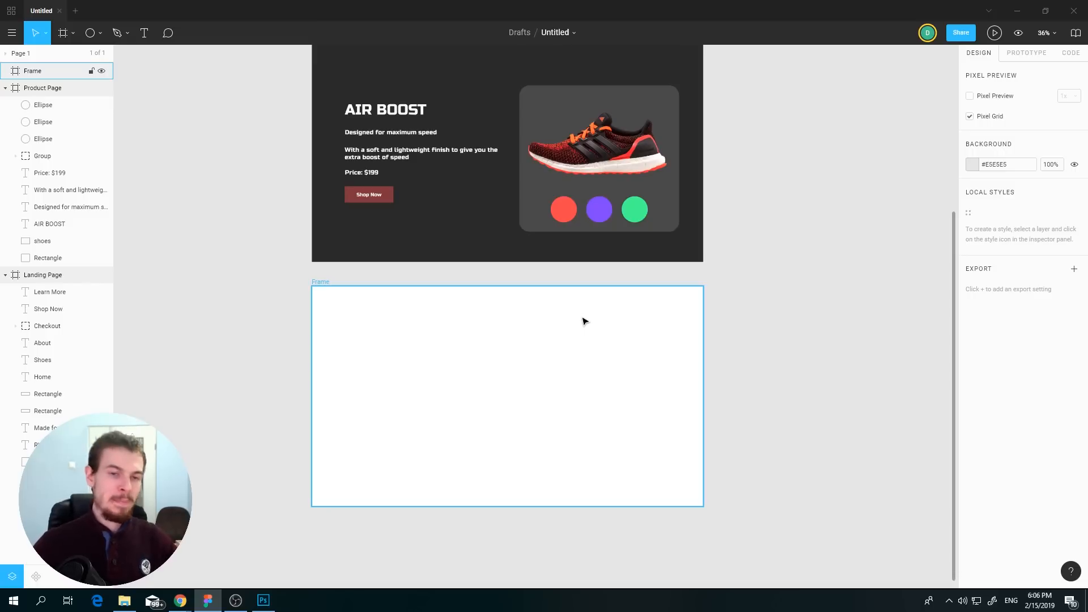
pyautogui.click(139, 42)
pyautogui.moveTo(330, 347); pyautogui.dragTo(552, 413)
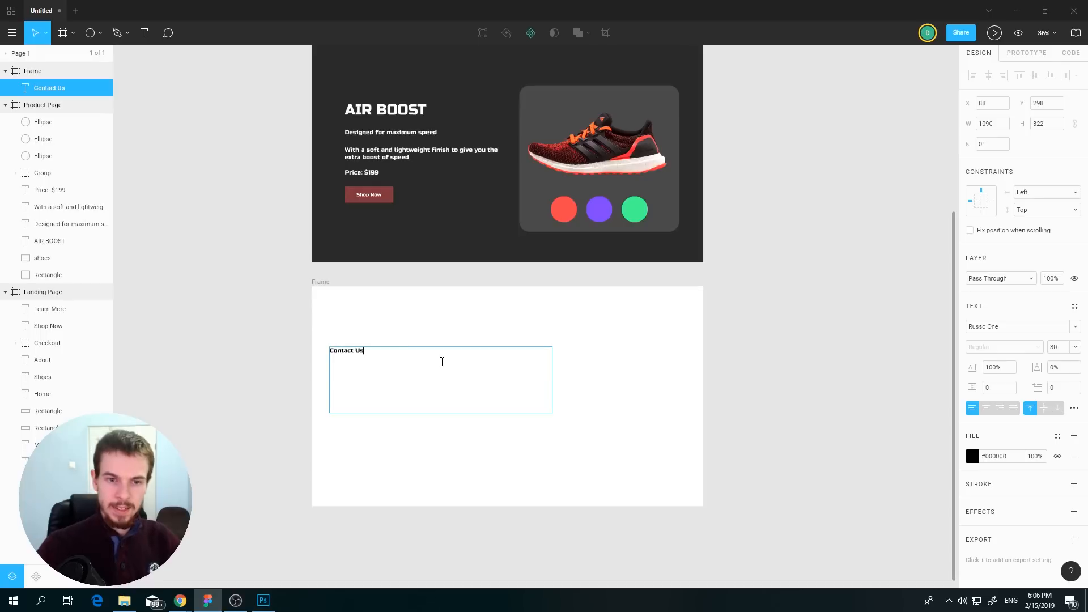
pyautogui.hotkey('ctrl', 'a')
pyautogui.click(1076, 347)
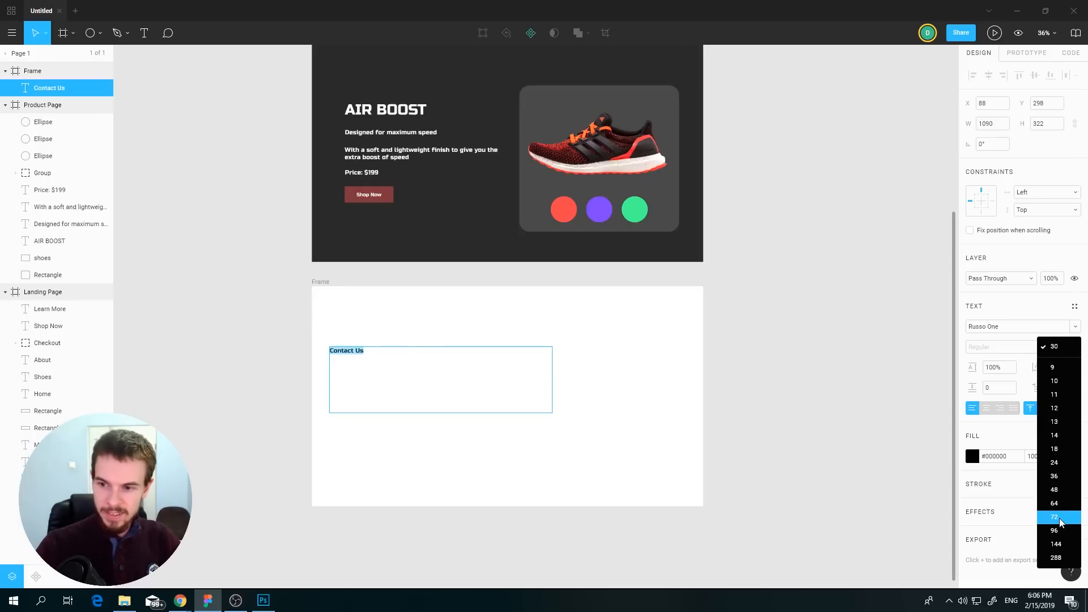
pyautogui.click(1060, 517)
pyautogui.click(1075, 347)
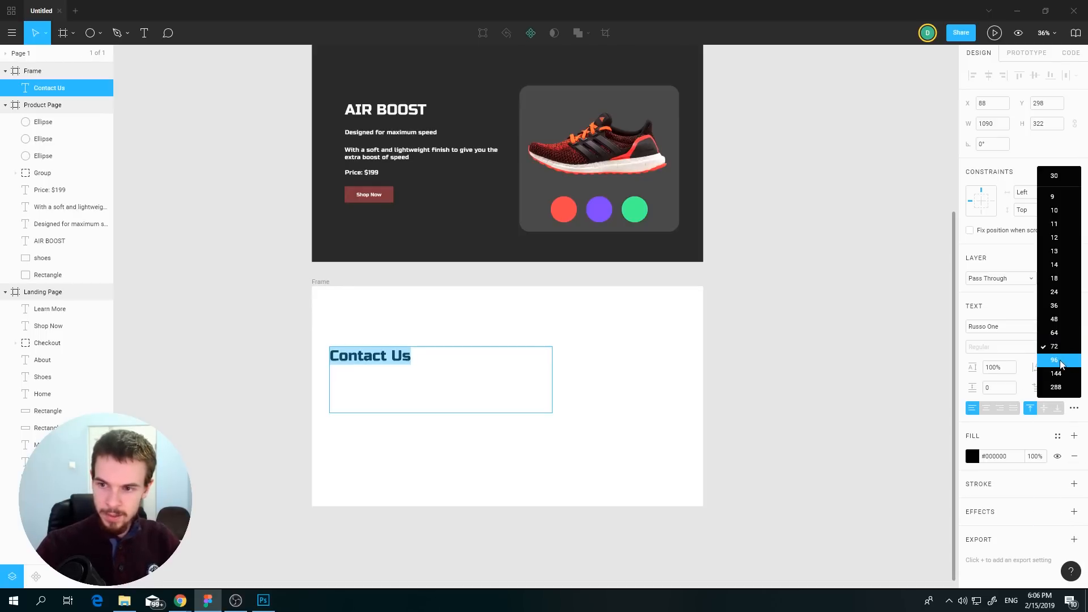
pyautogui.click(1060, 364)
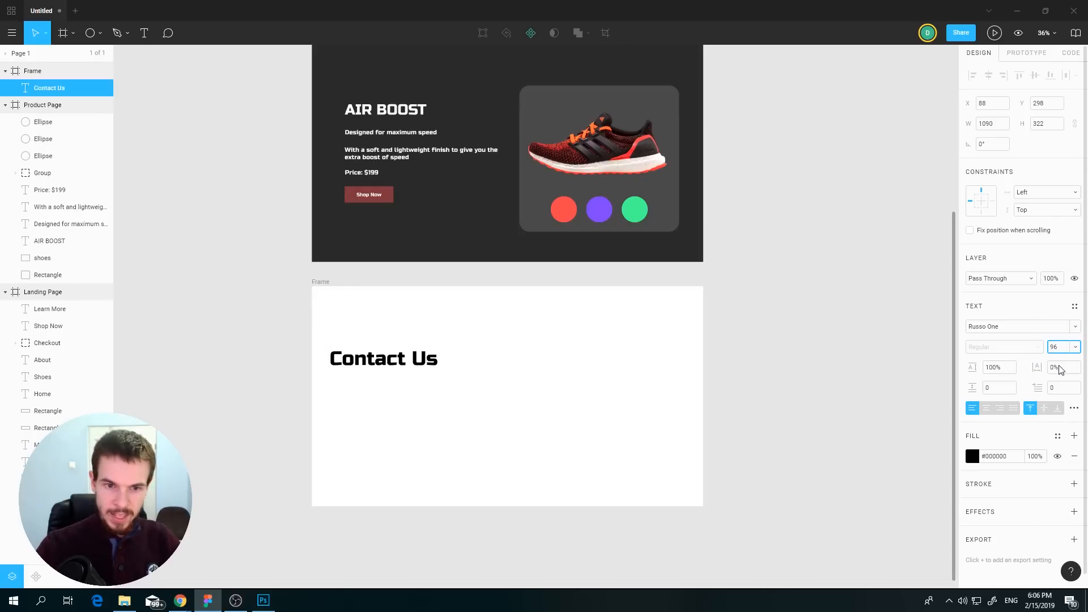
pyautogui.click(40, 39)
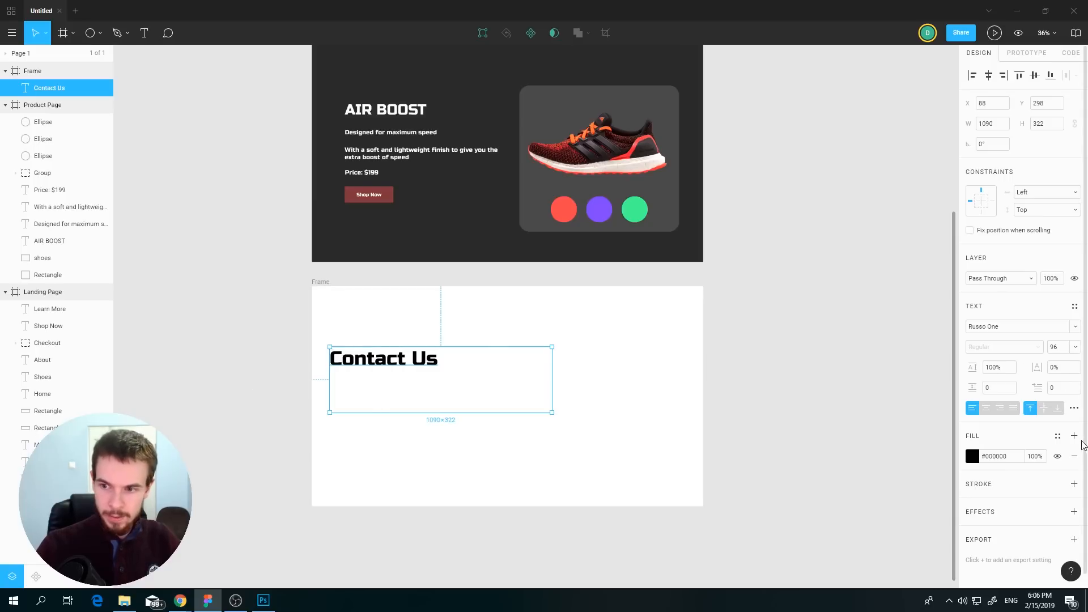
# - Set the "Contact Us" text to auto-resize by width and move it to X 162, Y 482 in its frame
pyautogui.click(1075, 408)
pyautogui.click(857, 433)
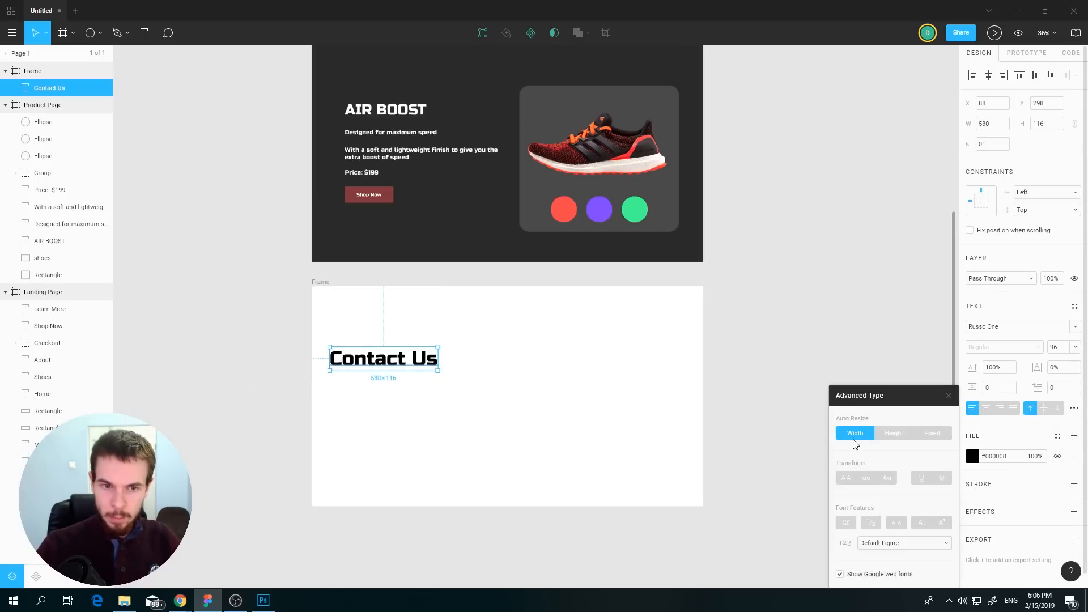
pyautogui.click(686, 544)
pyautogui.scroll(5, 448, 374)
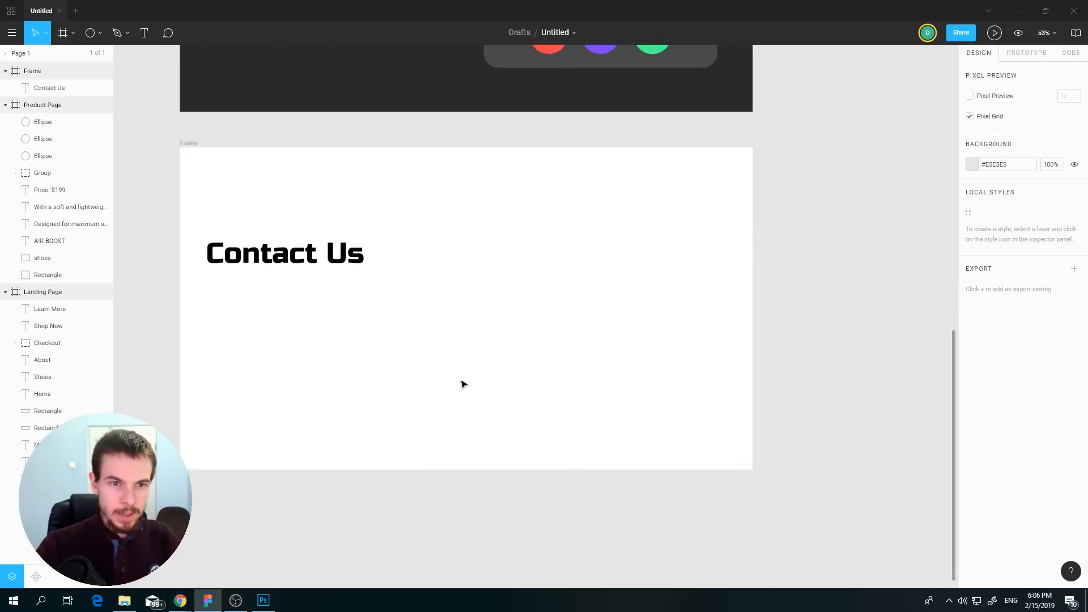
pyautogui.click(316, 283)
pyautogui.moveTo(310, 278); pyautogui.dragTo(291, 343)
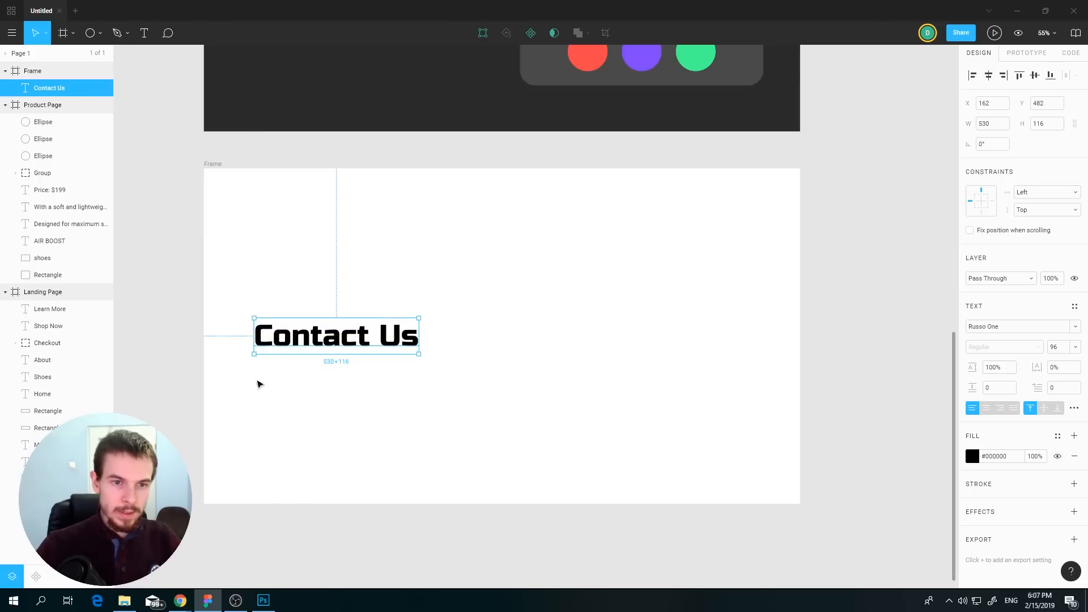
# - Colour the "Contact Us" heading with the dark red sampled from the Product Page's Shop Now button
pyautogui.scroll(3, 257, 385)
pyautogui.scroll(-1, 403, 369)
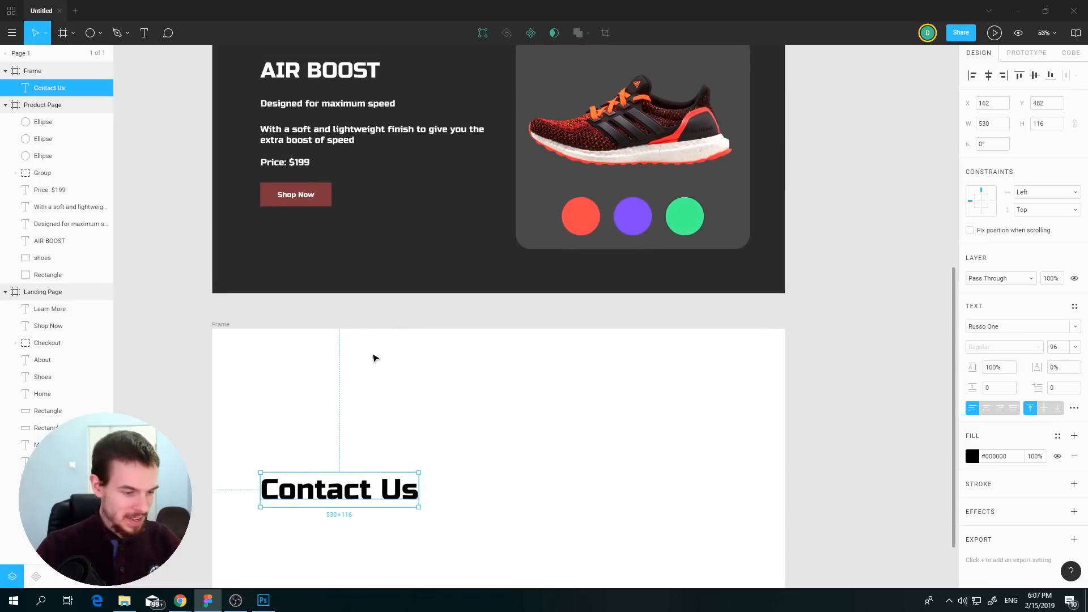
pyautogui.press('i')
pyautogui.click(325, 201)
pyautogui.click(499, 463)
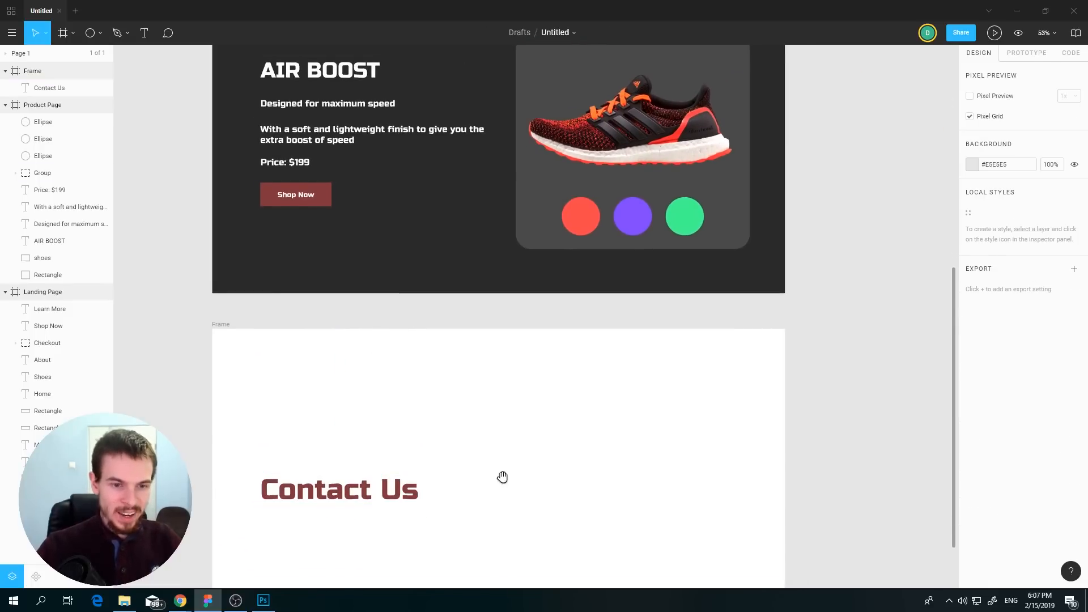
# - Draw a circle about 1487 × 1487 over the right half of the Contact Us frame, extending past its edges
pyautogui.moveTo(503, 477); pyautogui.dragTo(443, 360)
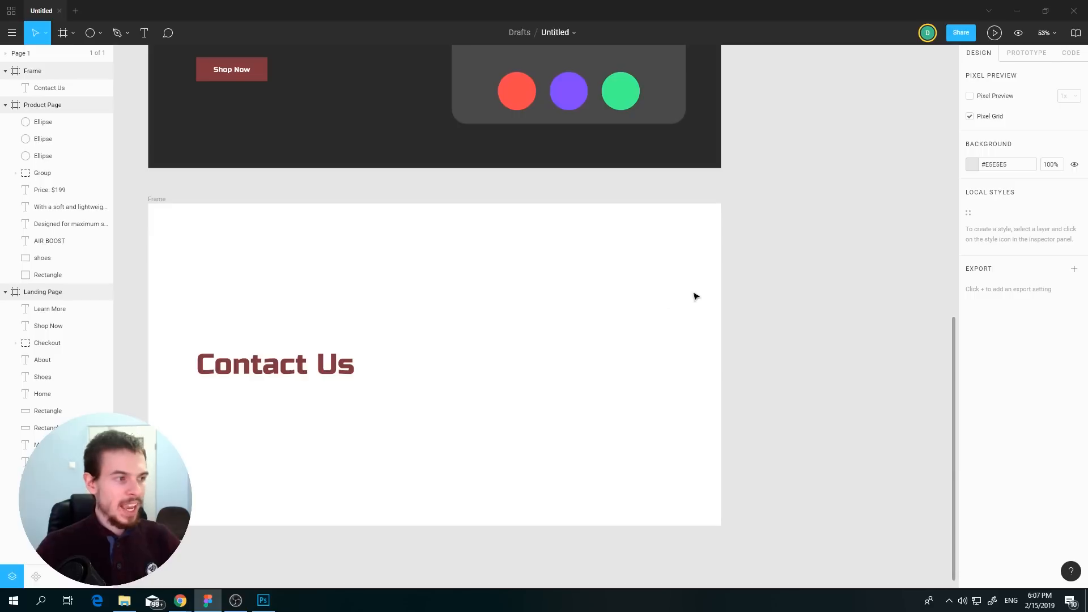
pyautogui.scroll(-2, 600, 357)
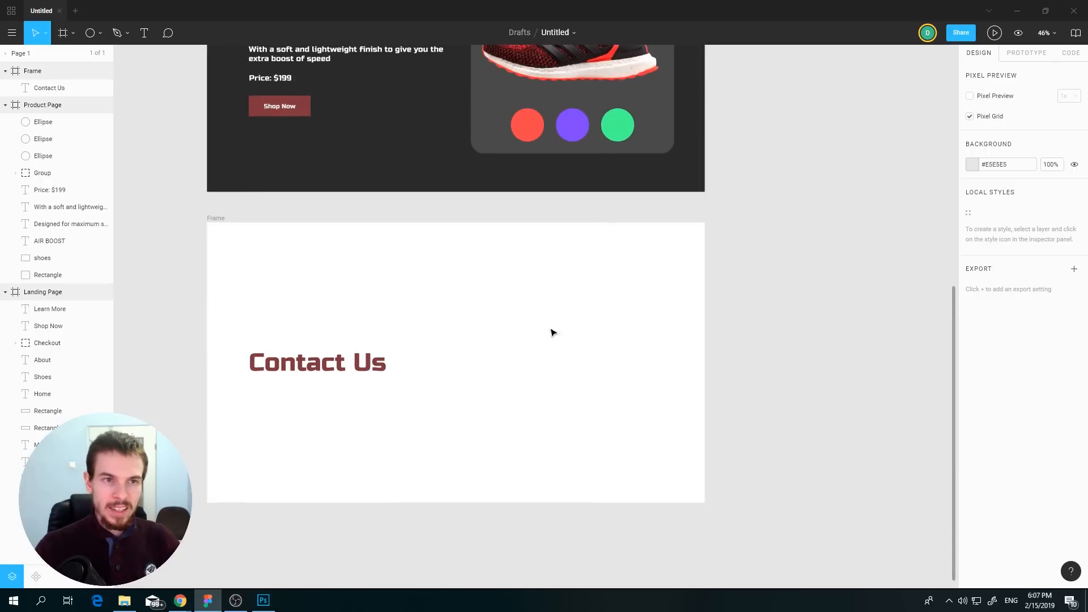
pyautogui.click(90, 32)
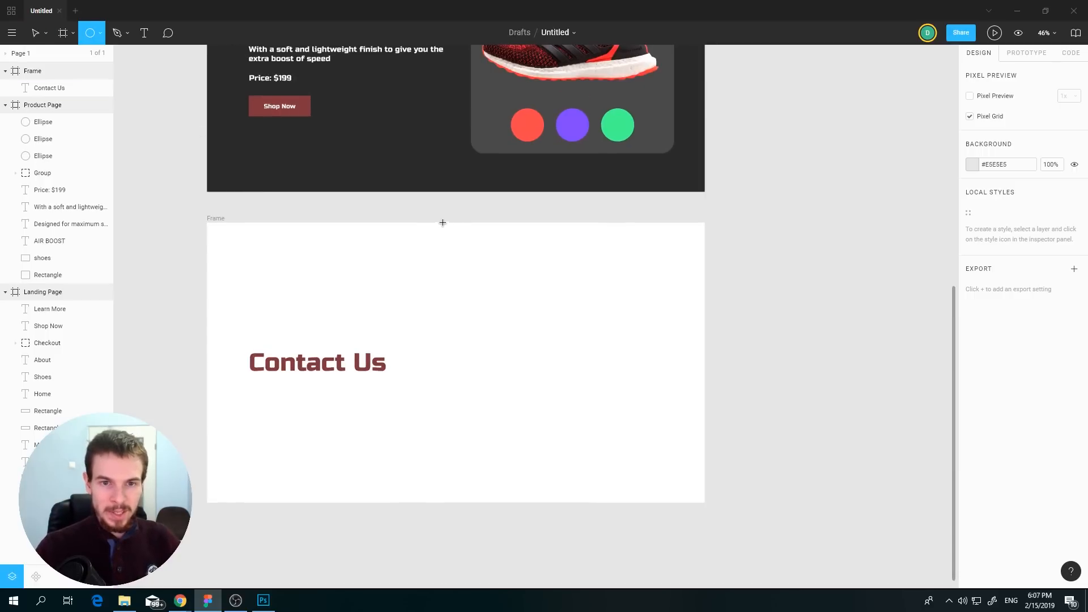
pyautogui.moveTo(442, 223); pyautogui.dragTo(828, 553)
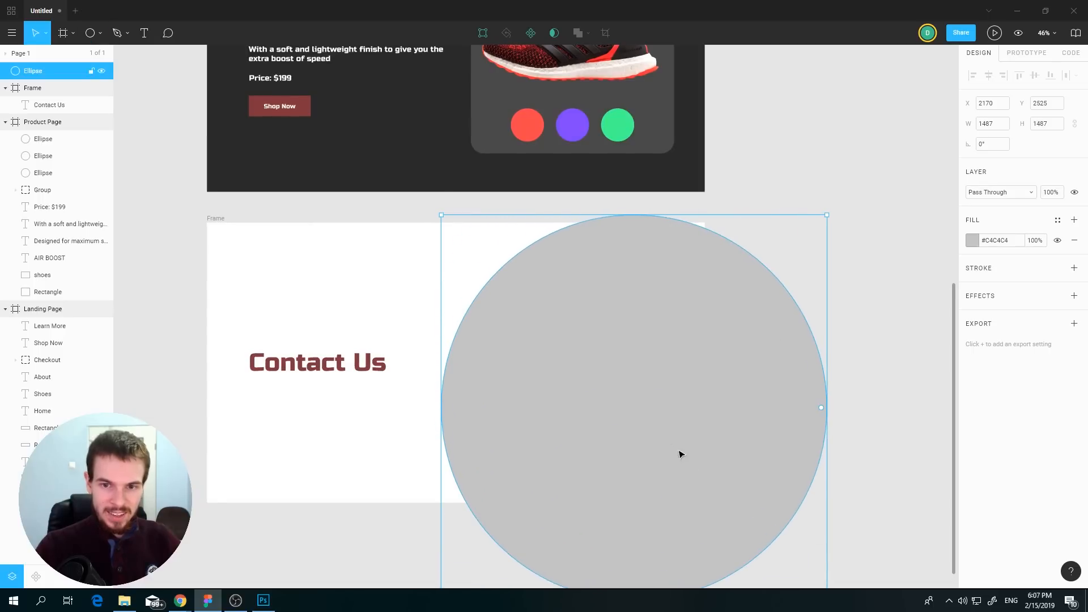
# - Nest the large circle inside the Contact Us frame and position it at X 823, Y -204
pyautogui.moveTo(656, 427); pyautogui.dragTo(635, 374)
pyautogui.moveTo(65, 72)
pyautogui.mouseDown()
pyautogui.moveTo(58, 108)
pyautogui.moveTo(50, 81)
pyautogui.mouseUp()
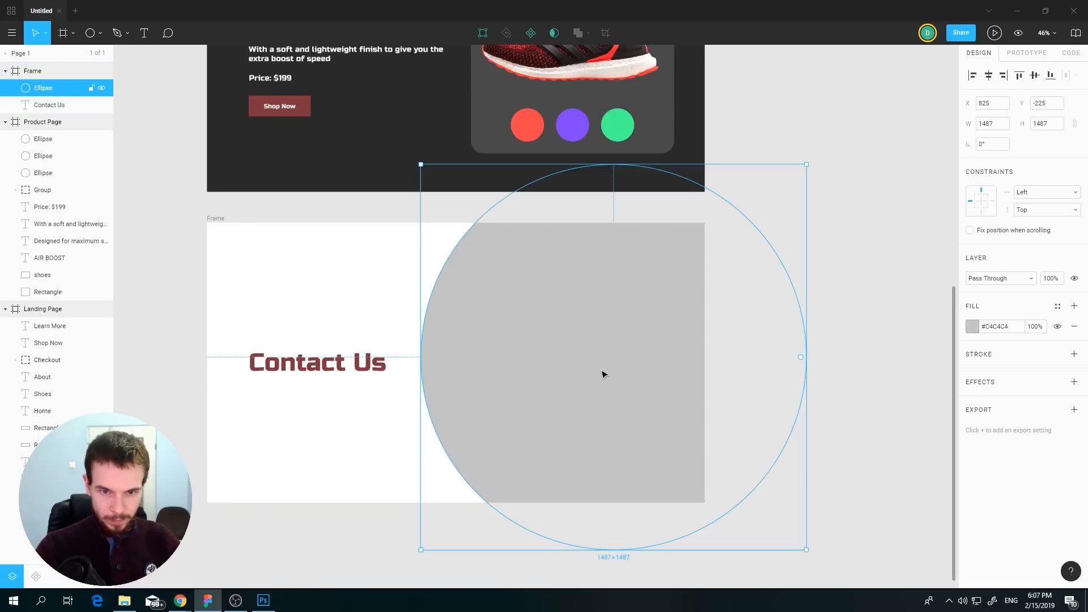
pyautogui.moveTo(602, 375); pyautogui.dragTo(594, 390)
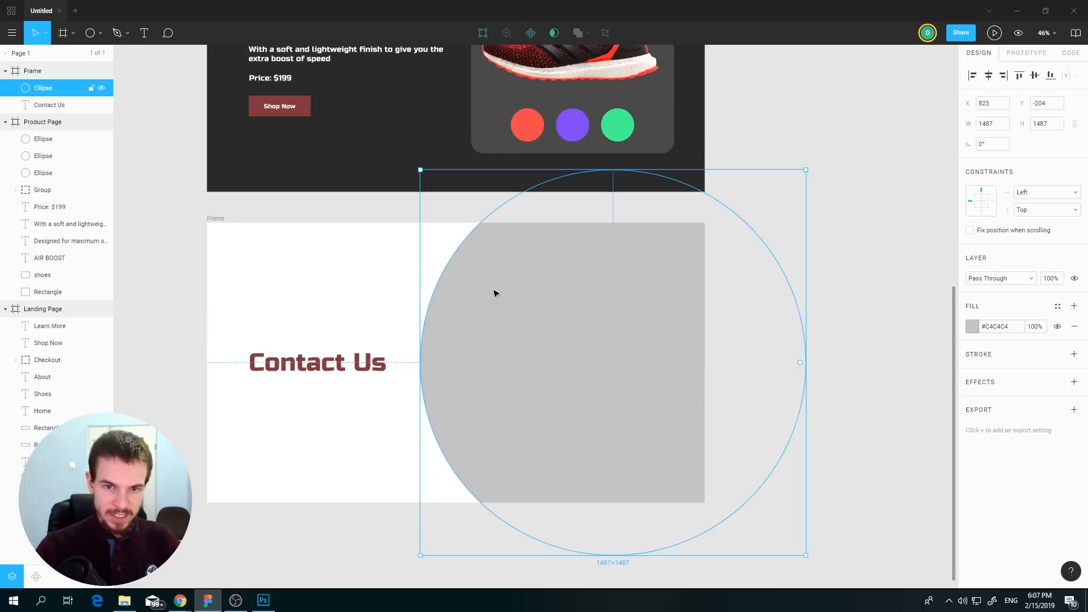
pyautogui.click(850, 414)
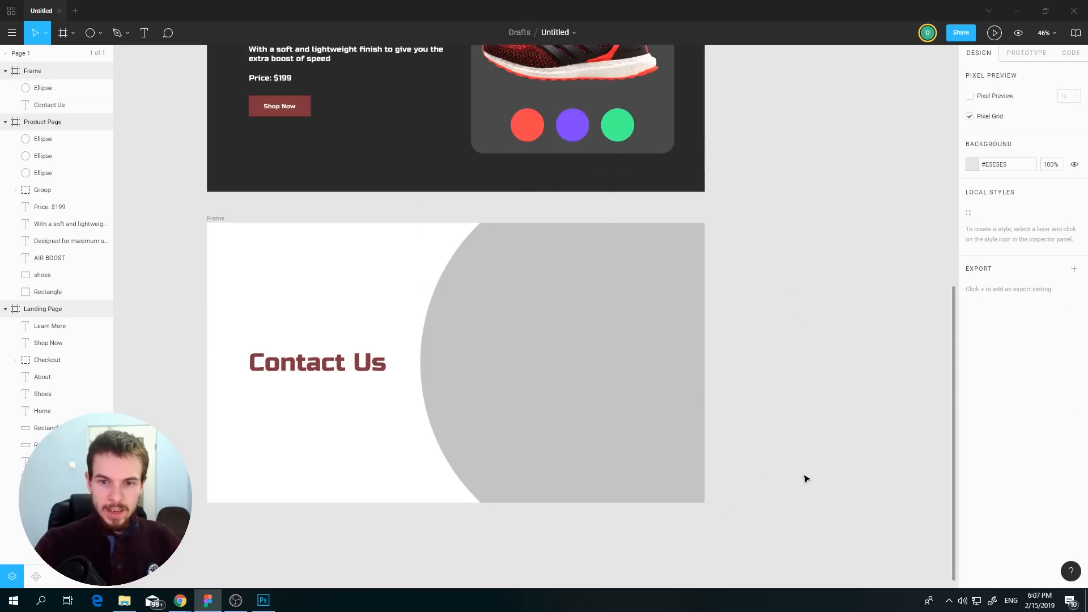
# - Fill the large circle with the dark grey #2A2A2A sampled from the Product Page background
pyautogui.scroll(-1, 597, 382)
pyautogui.keyDown('ctrl'); pyautogui.scroll(1, 595, 377); pyautogui.keyUp('ctrl')
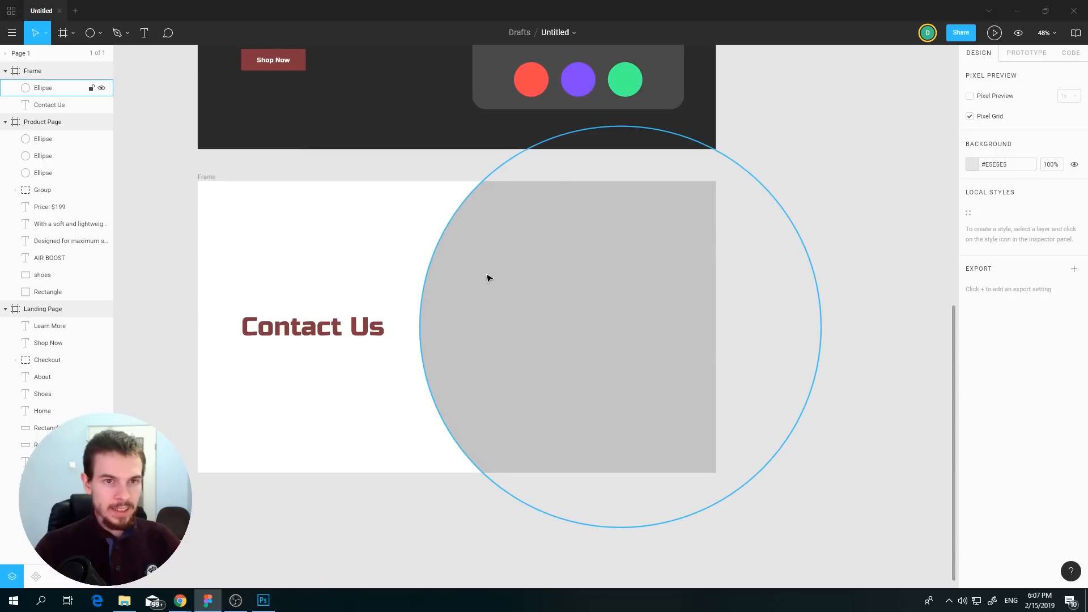
pyautogui.click(504, 297)
pyautogui.press('i')
pyautogui.click(409, 139)
pyautogui.click(853, 334)
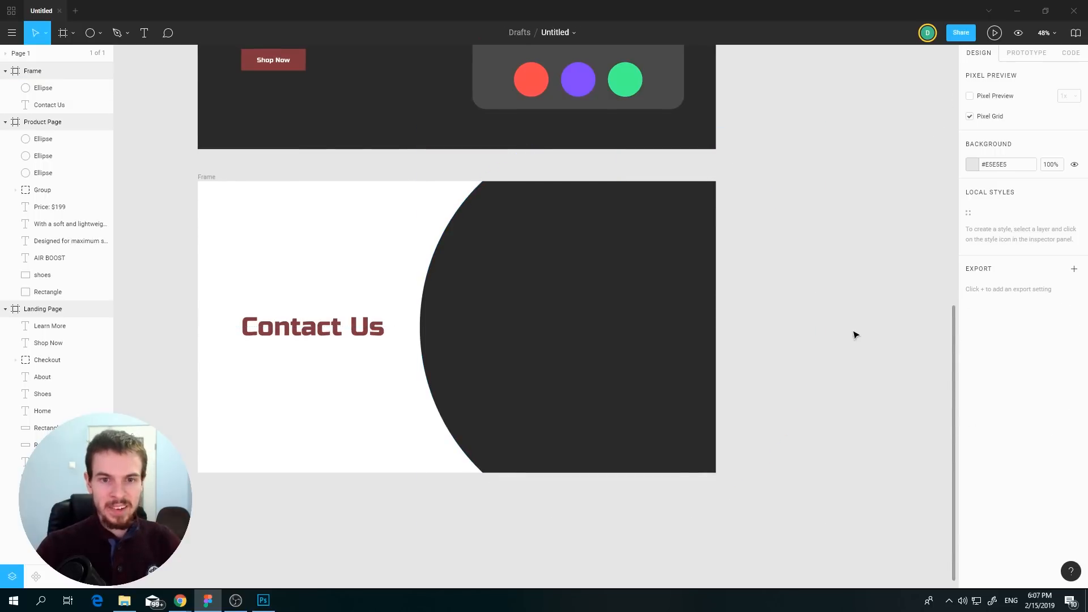
# - Fine-tune the dark circle's position beside the "Contact Us" heading to X 816, Y -189
pyautogui.moveTo(602, 372); pyautogui.dragTo(595, 373)
pyautogui.click(831, 403)
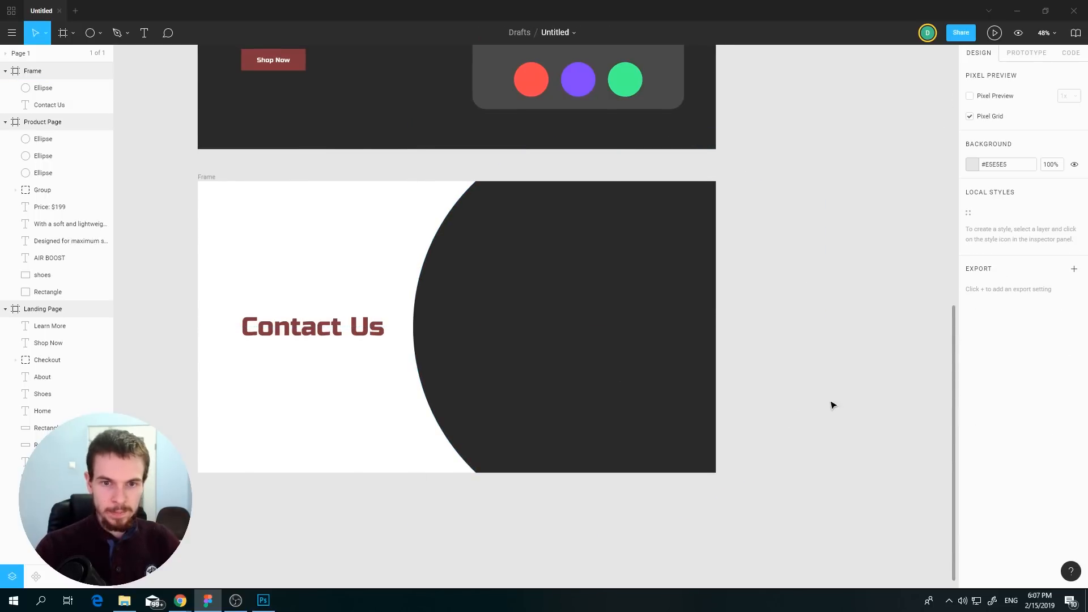
pyautogui.scroll(2, 618, 344)
pyautogui.scroll(-1, 343, 227)
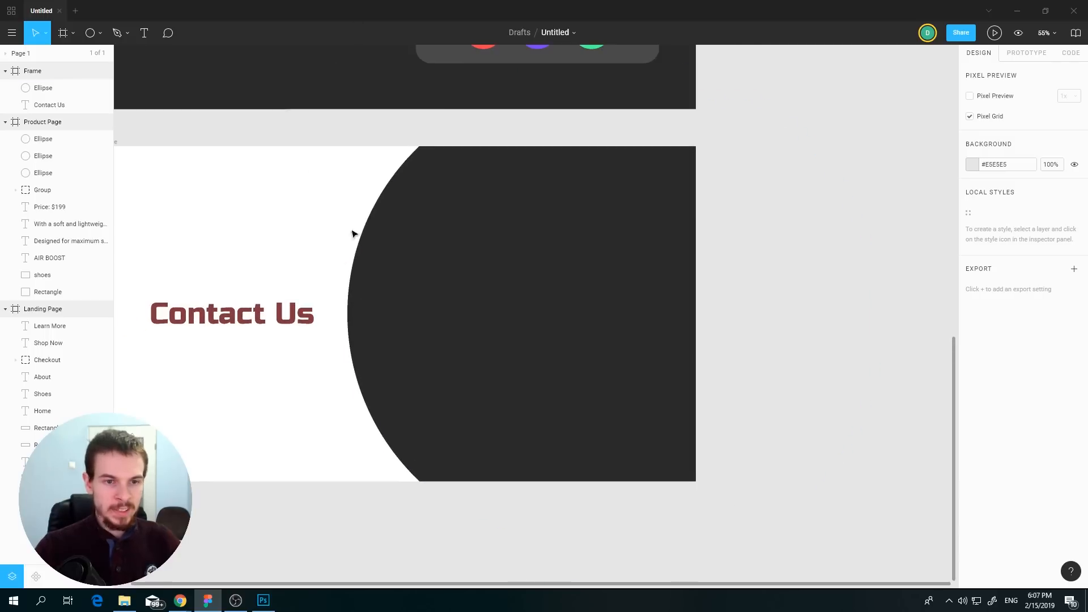
pyautogui.moveTo(307, 259); pyautogui.dragTo(403, 270)
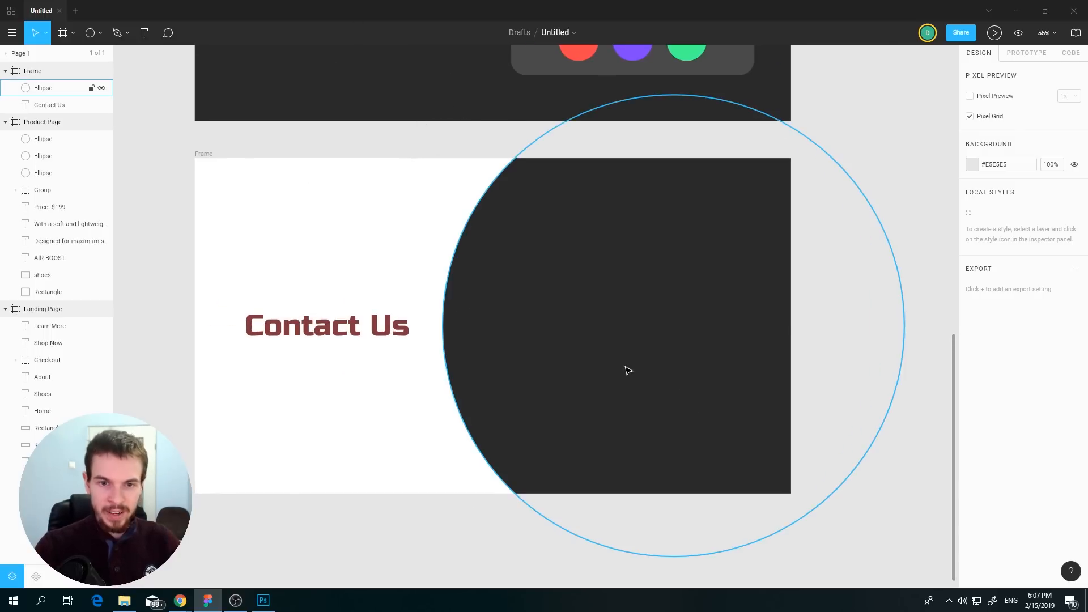
pyautogui.moveTo(627, 369); pyautogui.dragTo(637, 376)
pyautogui.click(399, 495)
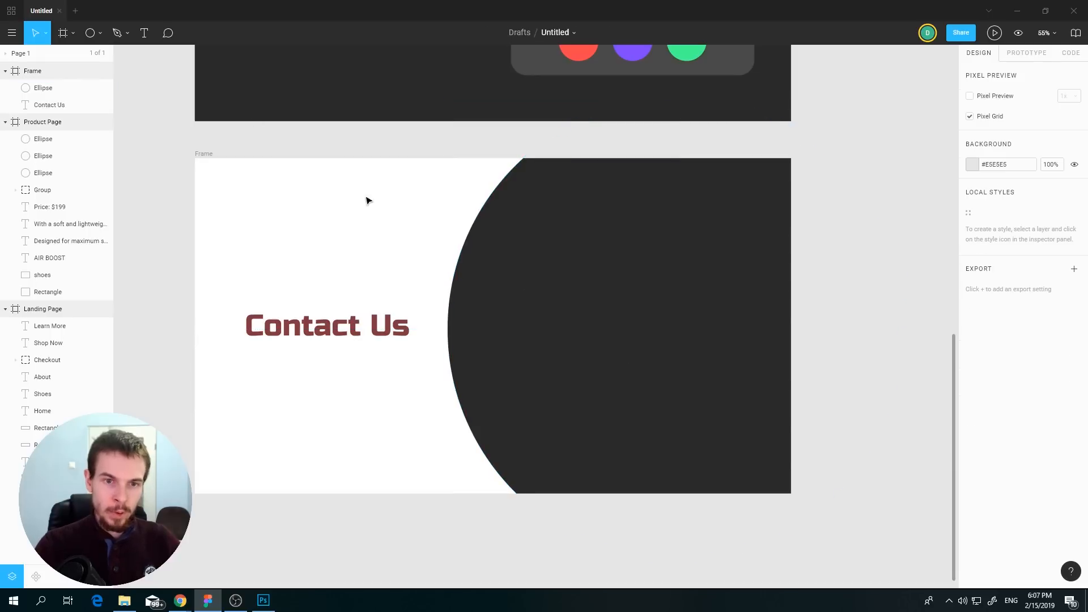
pyautogui.click(553, 387)
# - Add a "Name" text box about 328 × 62 on the upper part of the dark circle at X 1069, Y 212
pyautogui.moveTo(627, 305); pyautogui.dragTo(578, 352)
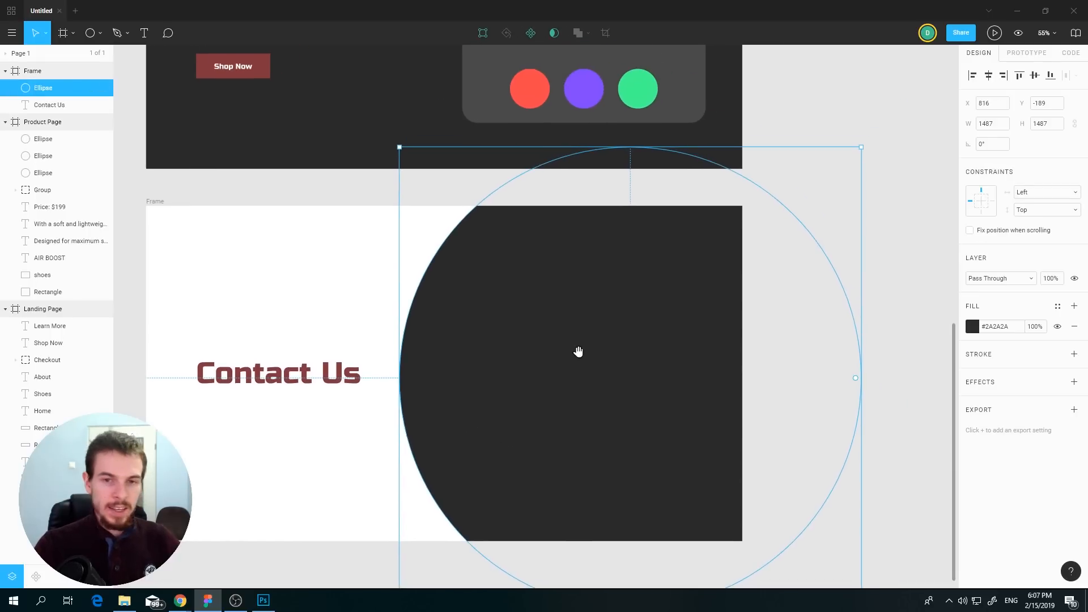
pyautogui.scroll(2, 554, 291)
pyautogui.hscroll(2, 505, 308)
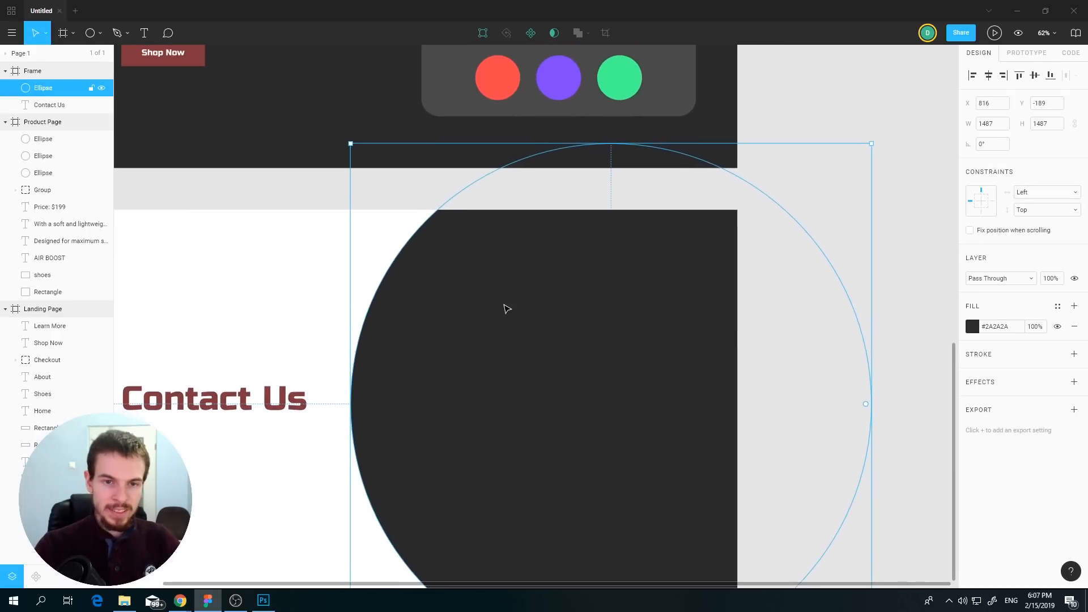
pyautogui.moveTo(498, 345); pyautogui.dragTo(450, 296)
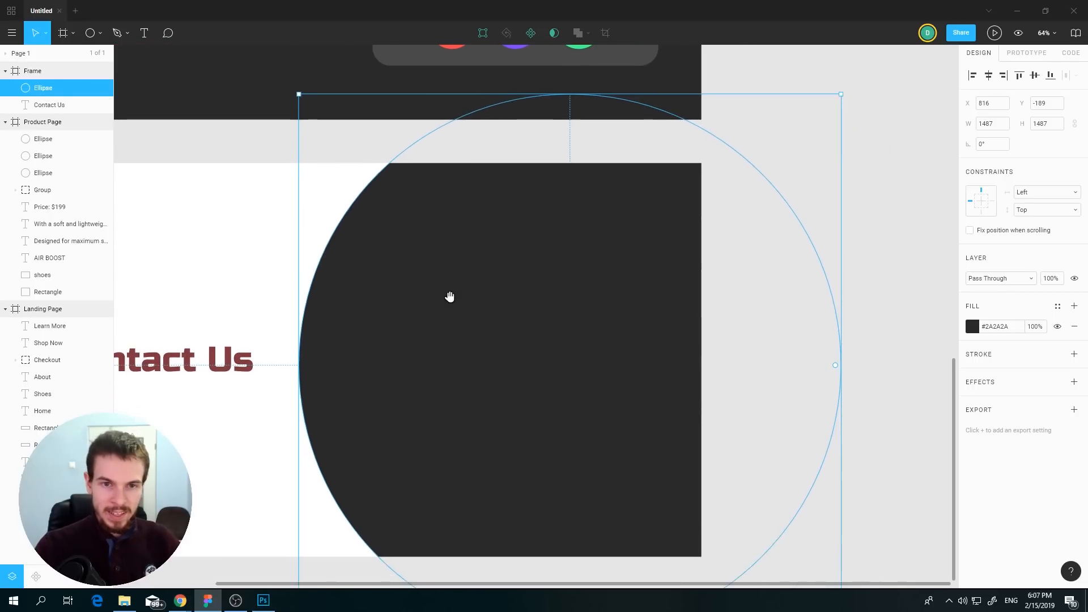
pyautogui.click(144, 33)
pyautogui.moveTo(391, 240); pyautogui.dragTo(512, 267)
pyautogui.write('Name')
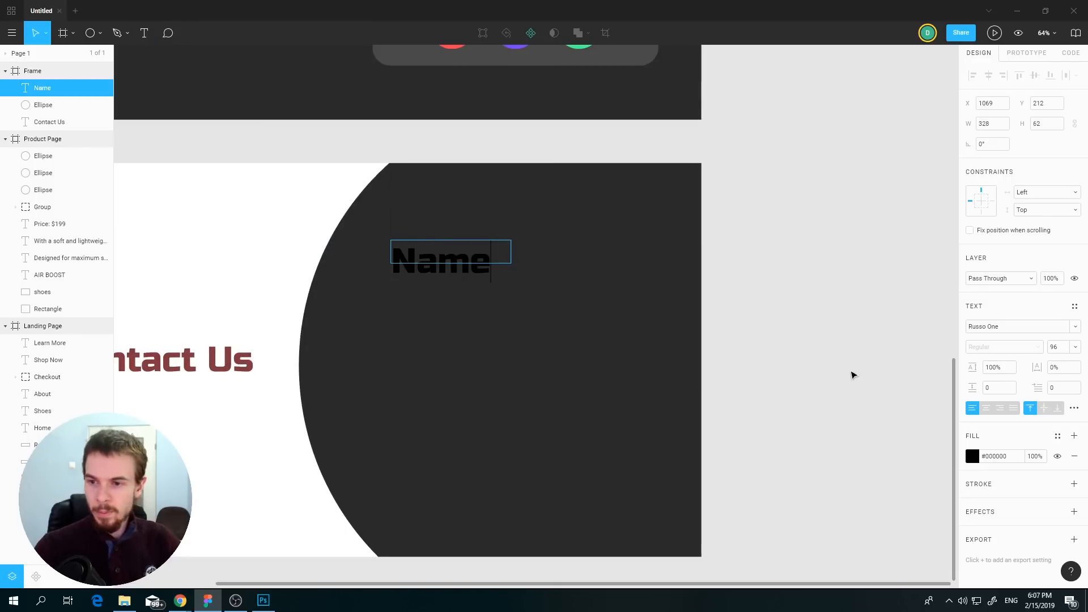
# - Set the "Name" label's font size to 36 and finish editing the text
pyautogui.hotkey('ctrl', 'a')
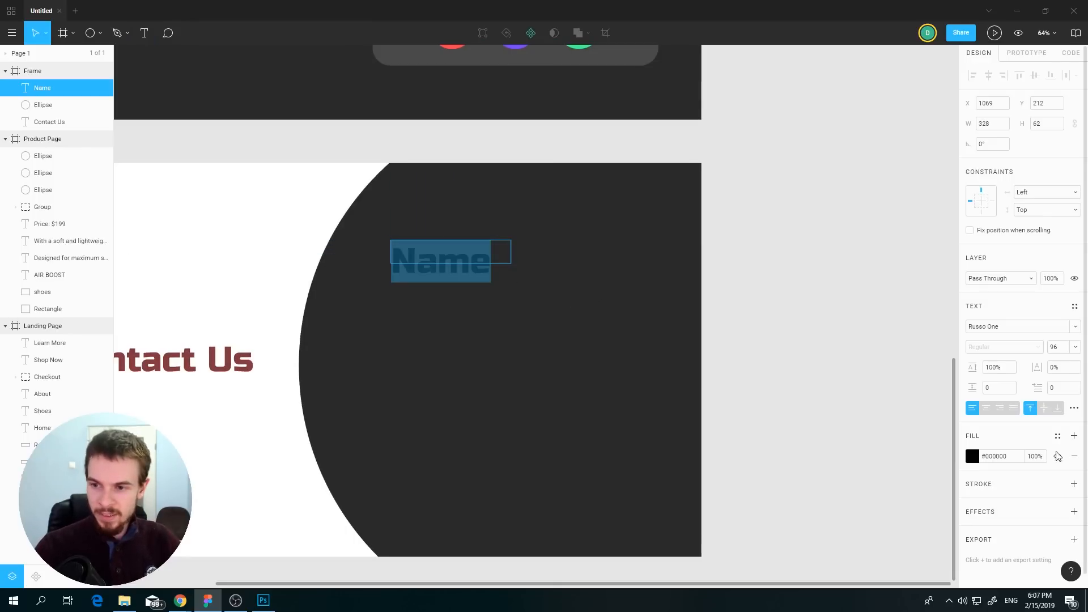
pyautogui.click(1075, 347)
pyautogui.click(1063, 265)
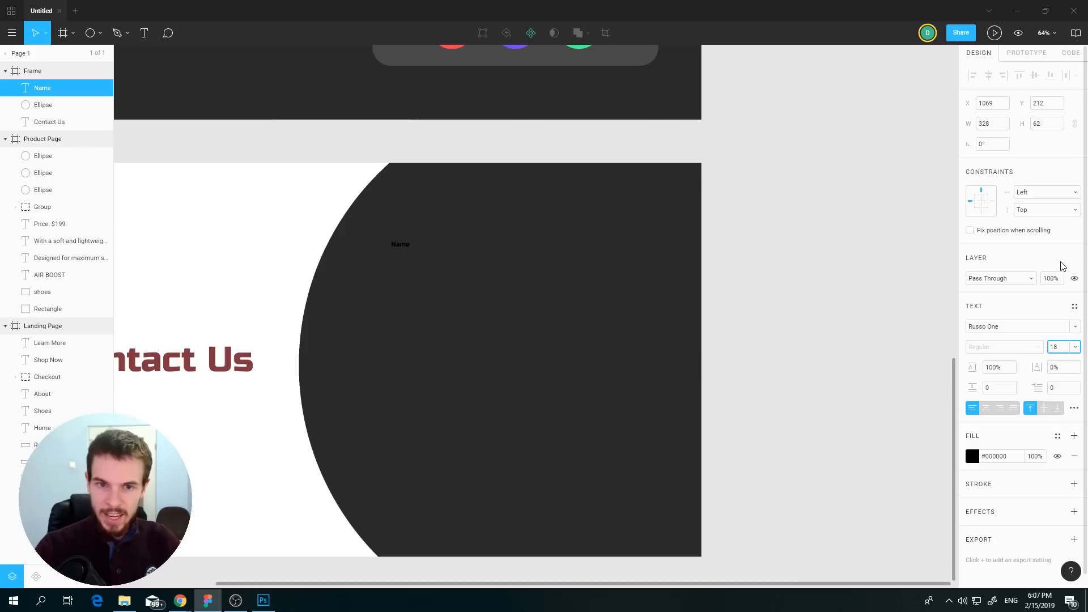
pyautogui.click(1075, 346)
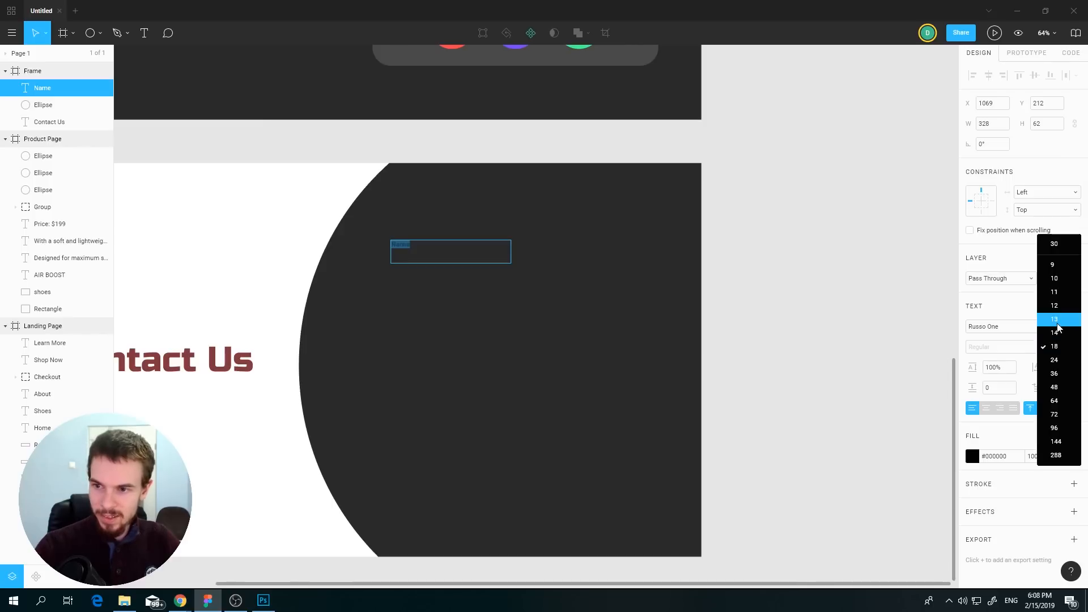
pyautogui.click(1058, 353)
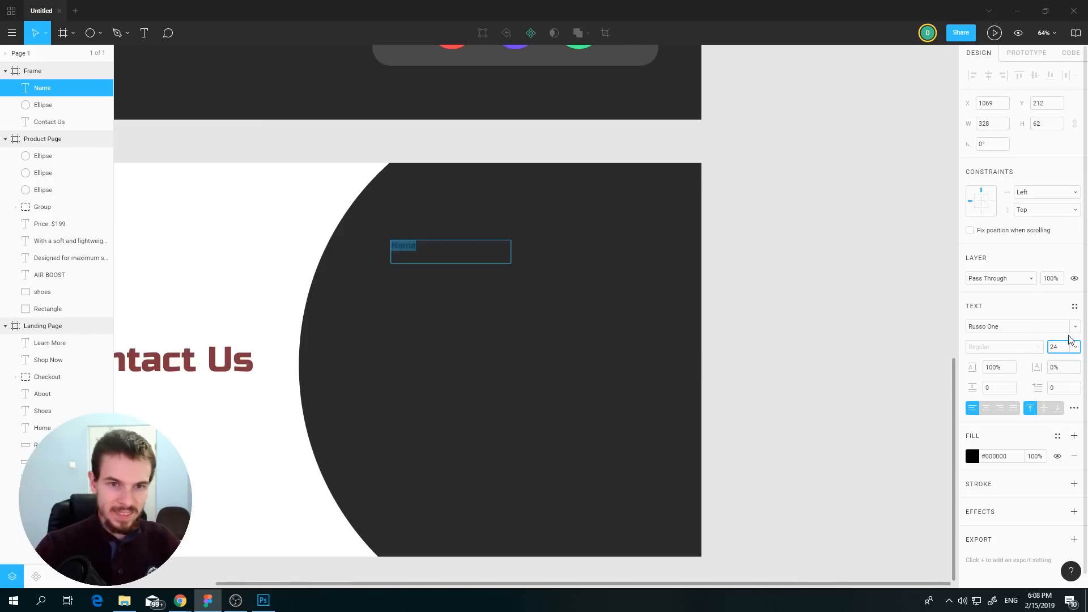
pyautogui.click(1075, 347)
pyautogui.click(1062, 363)
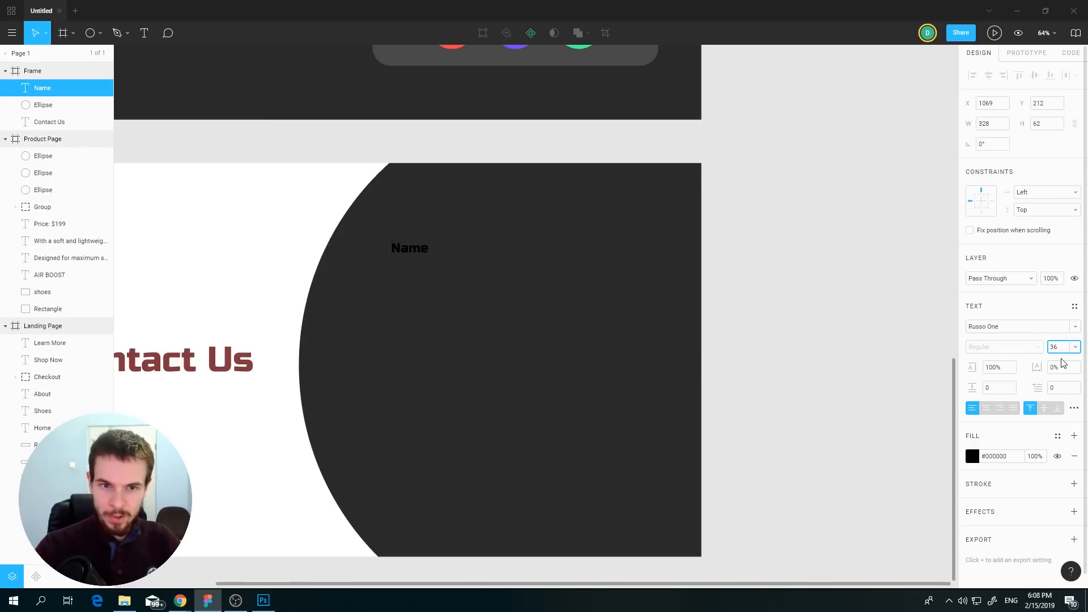
pyautogui.scroll(-3, 677, 367)
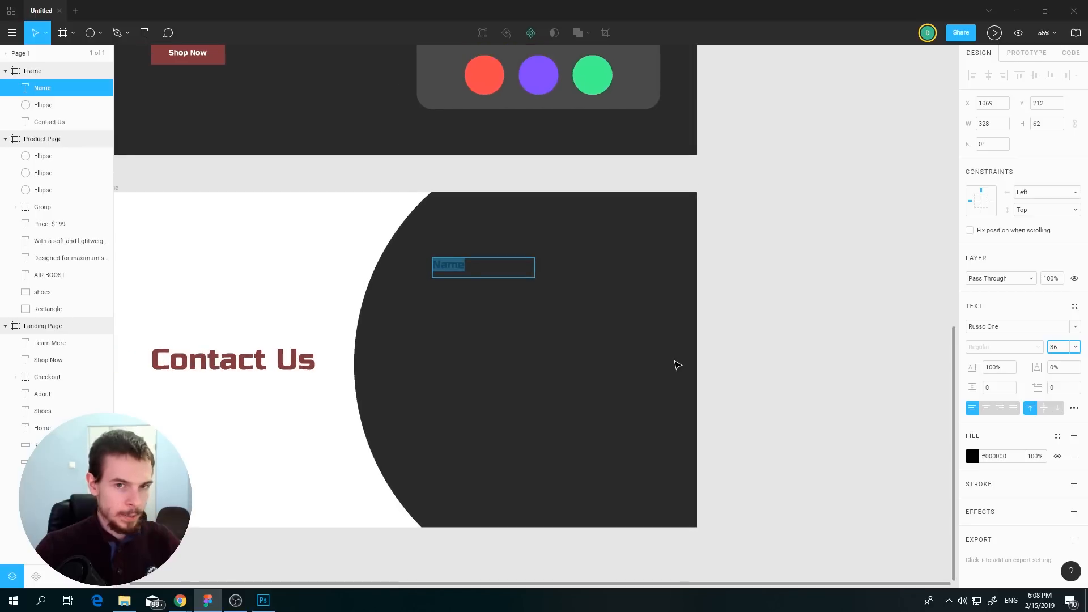
pyautogui.click(758, 338)
pyautogui.click(760, 340)
pyautogui.moveTo(551, 320); pyautogui.dragTo(601, 358)
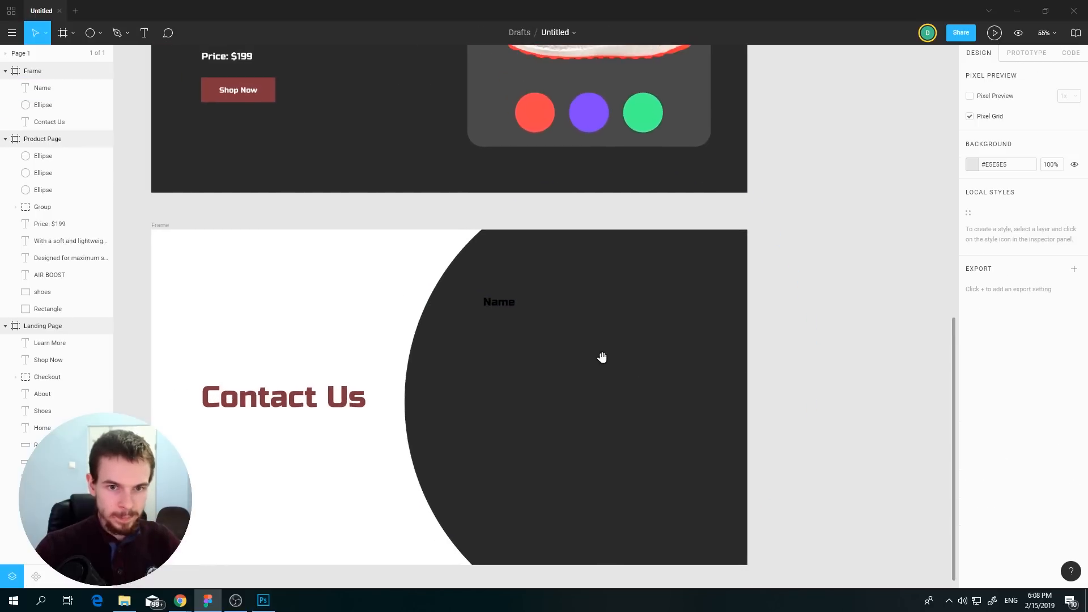
# - Change the "Name" label's text fill to white #FFFFFF
pyautogui.scroll(2, 582, 349)
pyautogui.click(492, 295)
pyautogui.click(972, 456)
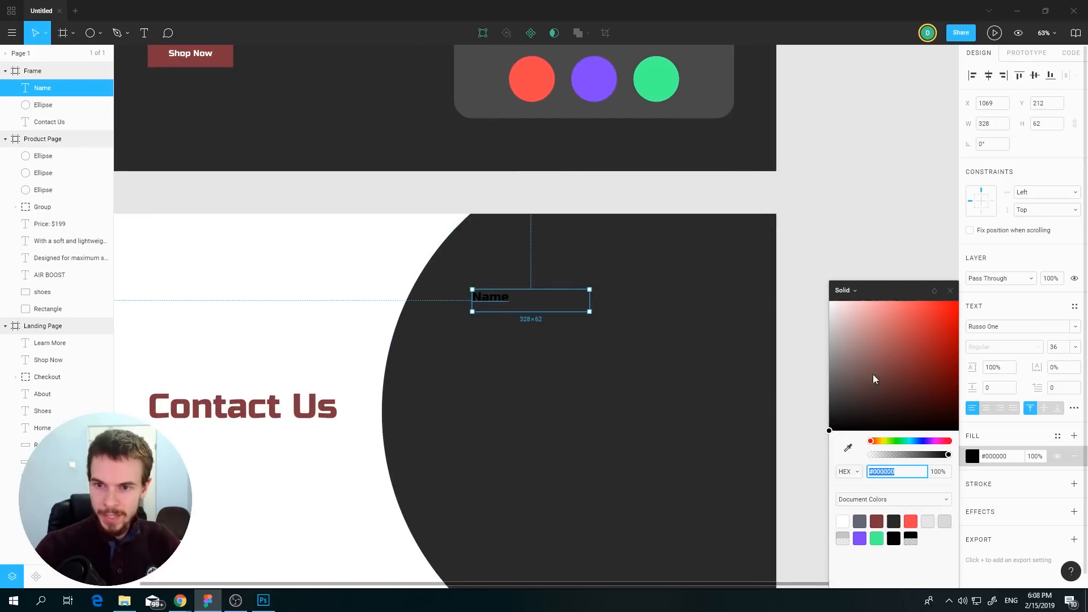
pyautogui.moveTo(873, 379); pyautogui.dragTo(805, 231)
pyautogui.click(827, 210)
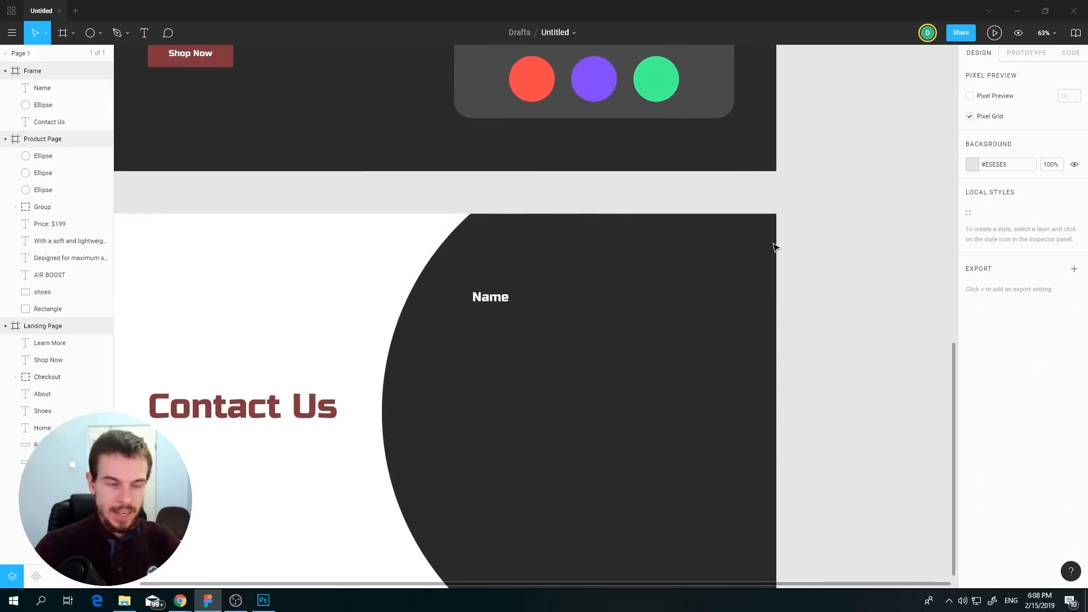
# - Reduce the "Name" label's font size to 30, fit its box to the text at 86 × 37, and move it to X 1075, Y 226
pyautogui.click(483, 303)
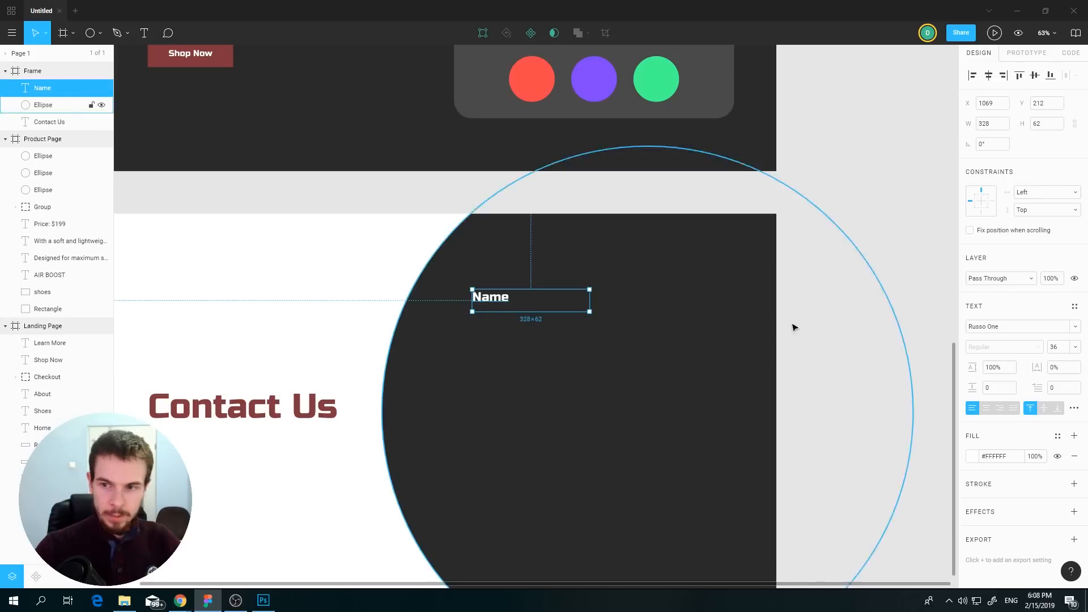
pyautogui.click(719, 352)
pyautogui.click(496, 302)
pyautogui.click(673, 371)
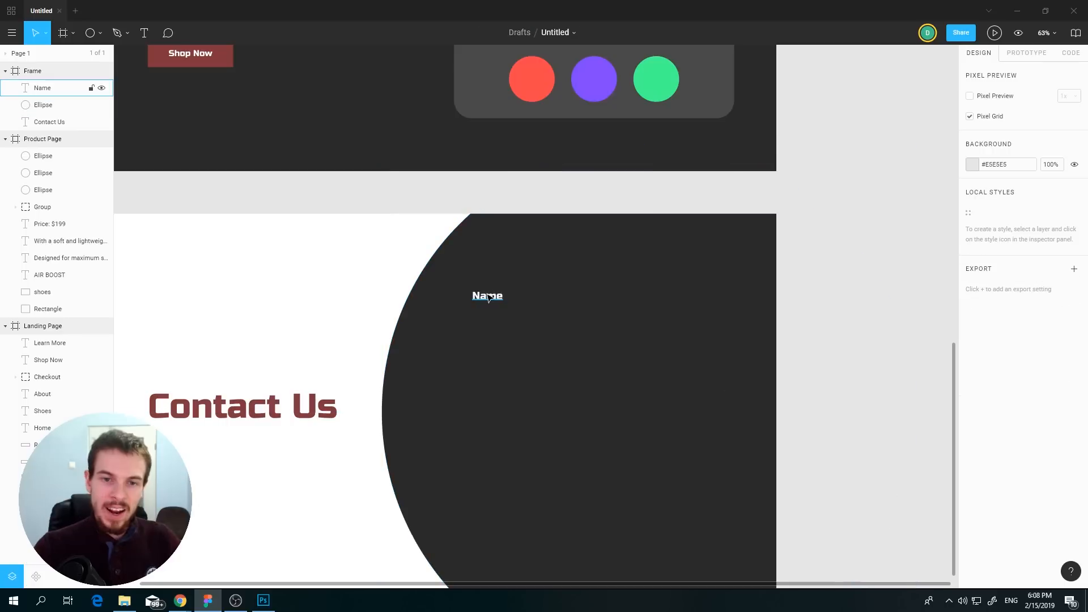
pyautogui.moveTo(486, 299); pyautogui.dragTo(487, 305)
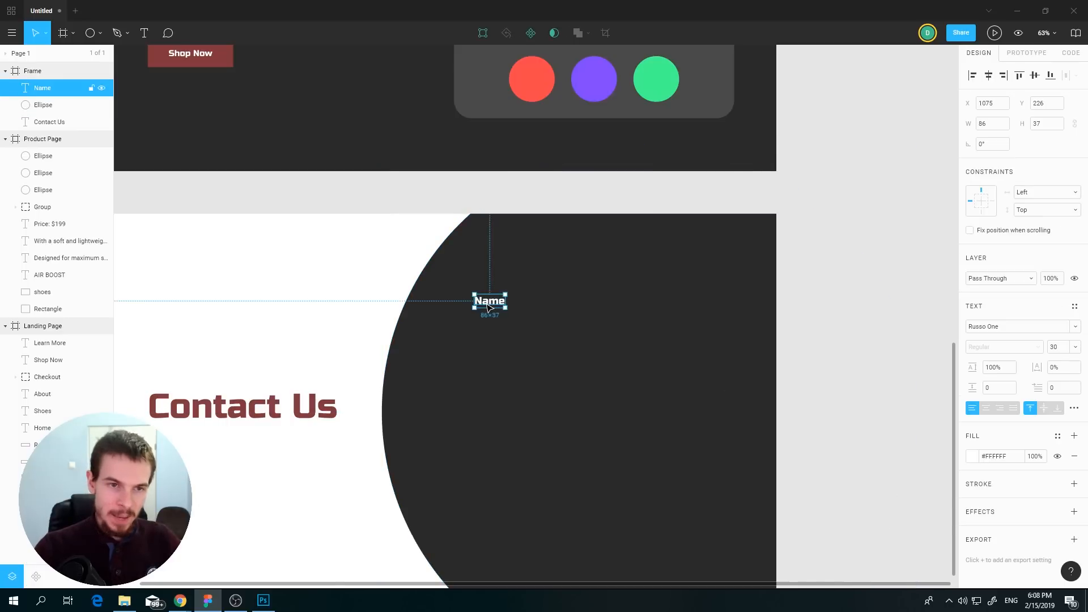
# - Draw a rectangle about 504 × 87 beneath the "Name" label at X 1075, Y 295 as an input field
pyautogui.click(98, 33)
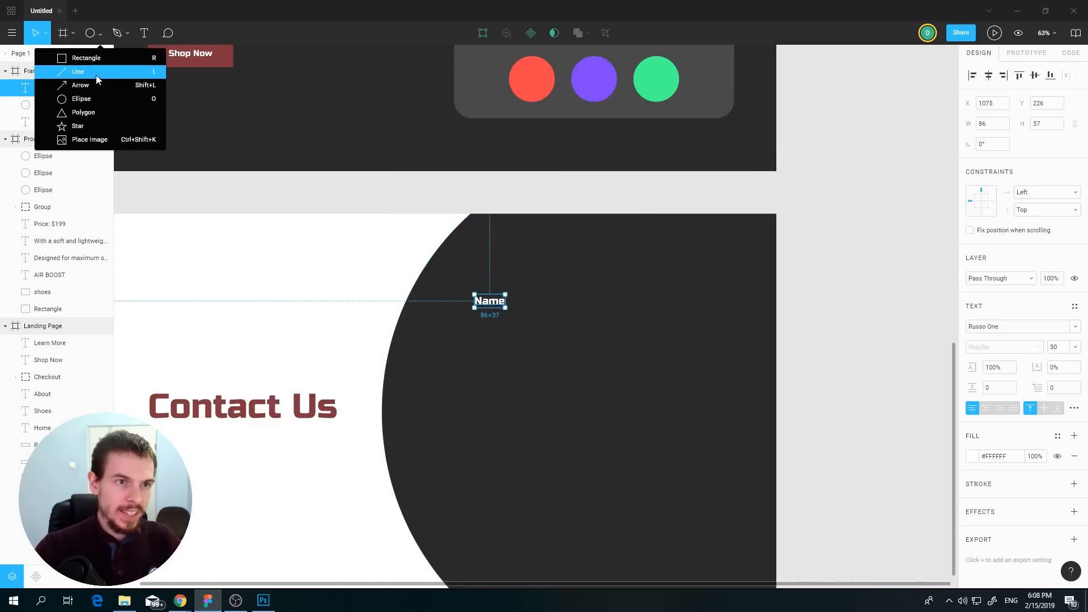
pyautogui.click(85, 58)
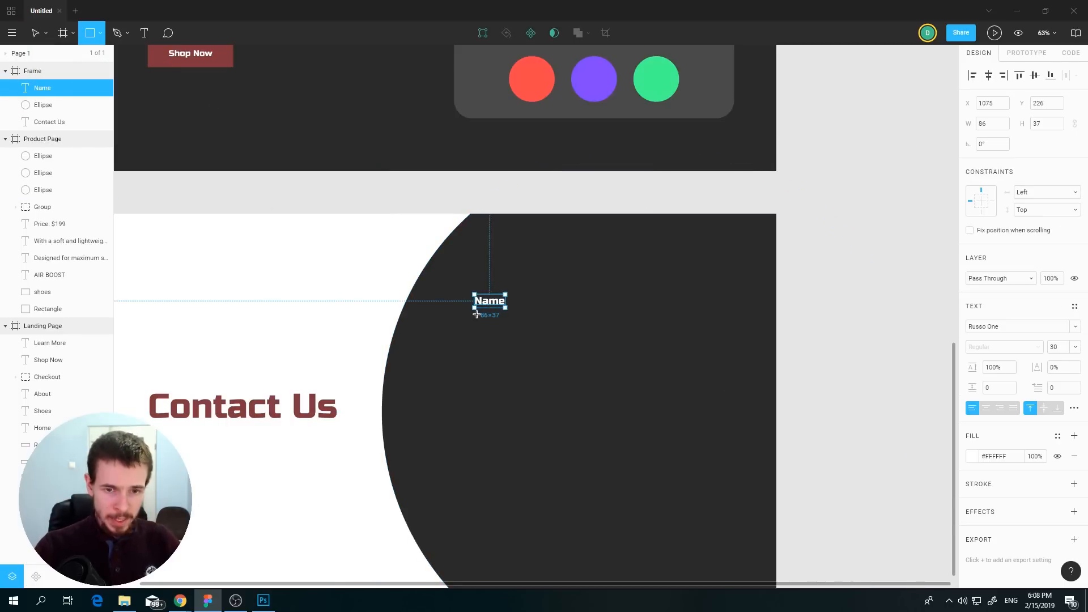
pyautogui.moveTo(474, 320); pyautogui.dragTo(654, 350)
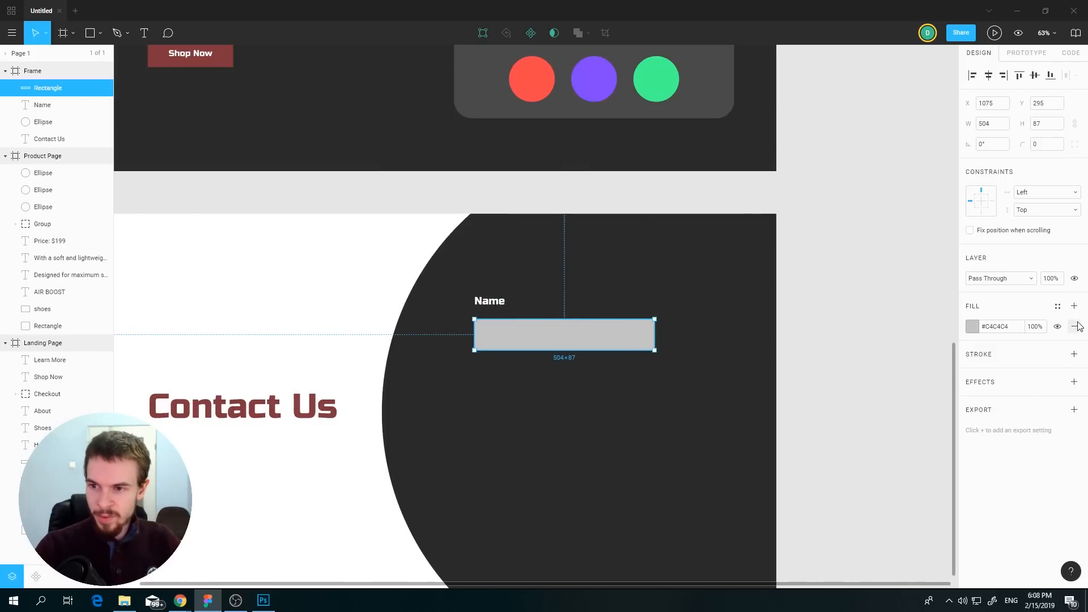
# - Replace the input field rectangle's fill with an inside stroke of width 3
pyautogui.click(1075, 354)
pyautogui.click(1075, 326)
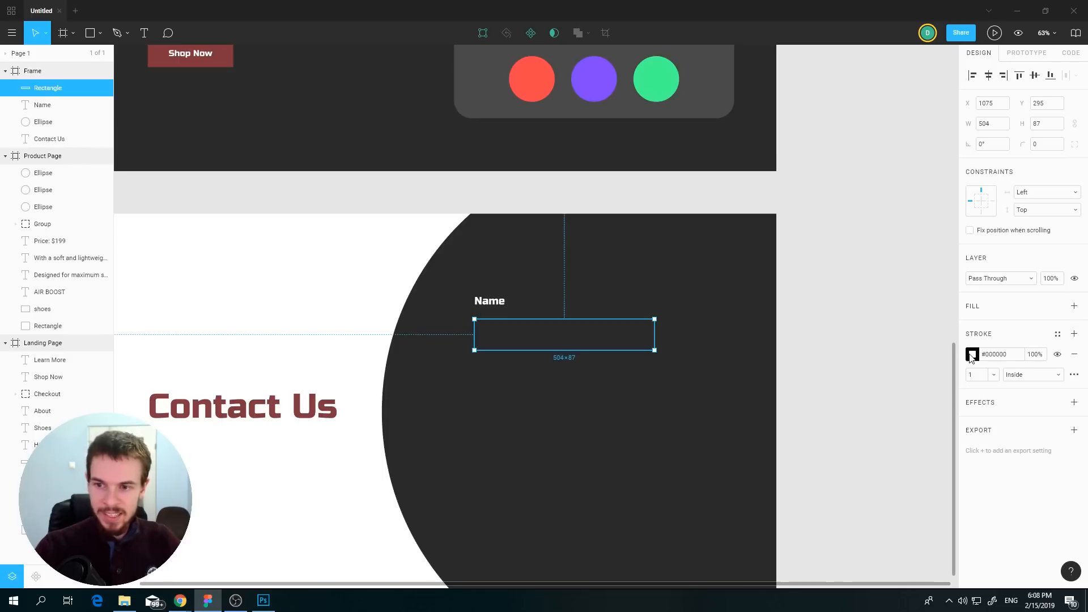
pyautogui.scroll(3, 357, 204)
pyautogui.hscroll(-3, 357, 204)
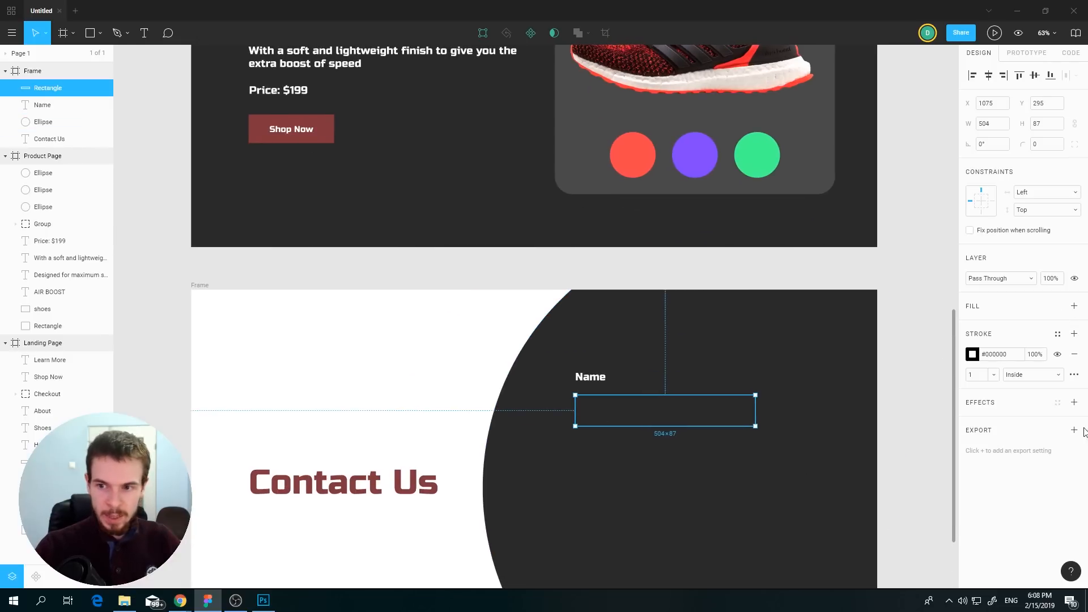
pyautogui.click(993, 375)
pyautogui.click(989, 402)
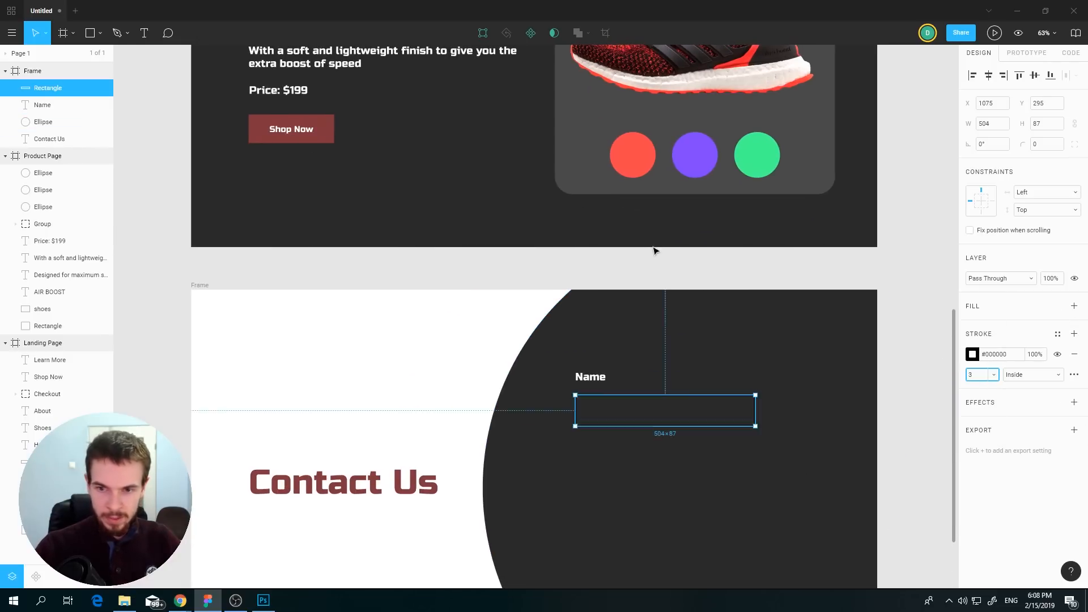
pyautogui.moveTo(649, 247); pyautogui.dragTo(698, 292)
# - Colour the input field's stroke dark red #81363B, sampled from the Product Page's "Shop Now" button
pyautogui.click(656, 412)
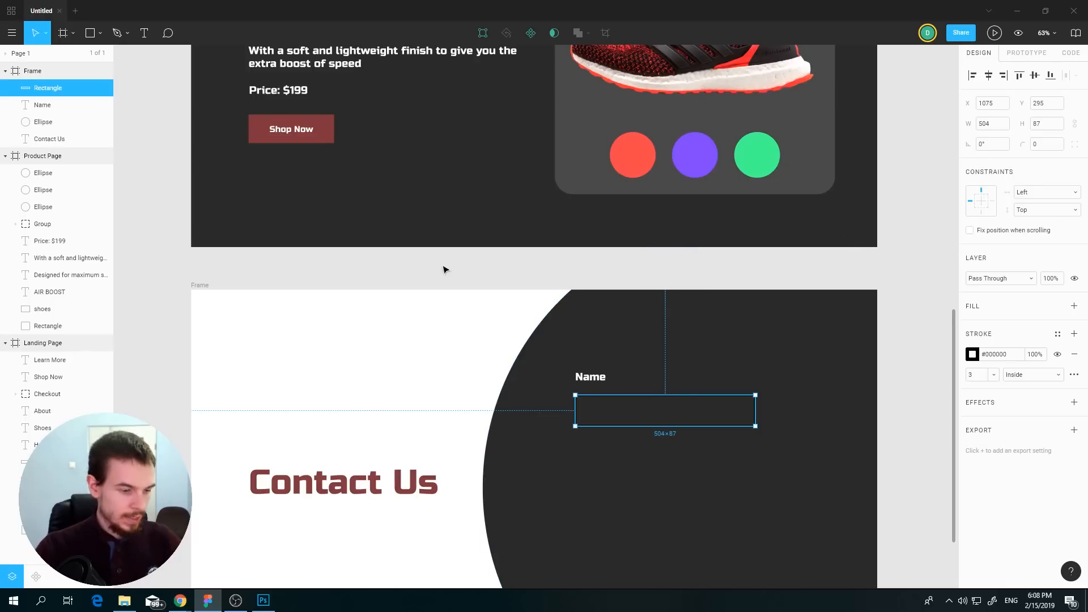
pyautogui.press('i')
pyautogui.click(313, 129)
pyautogui.click(454, 363)
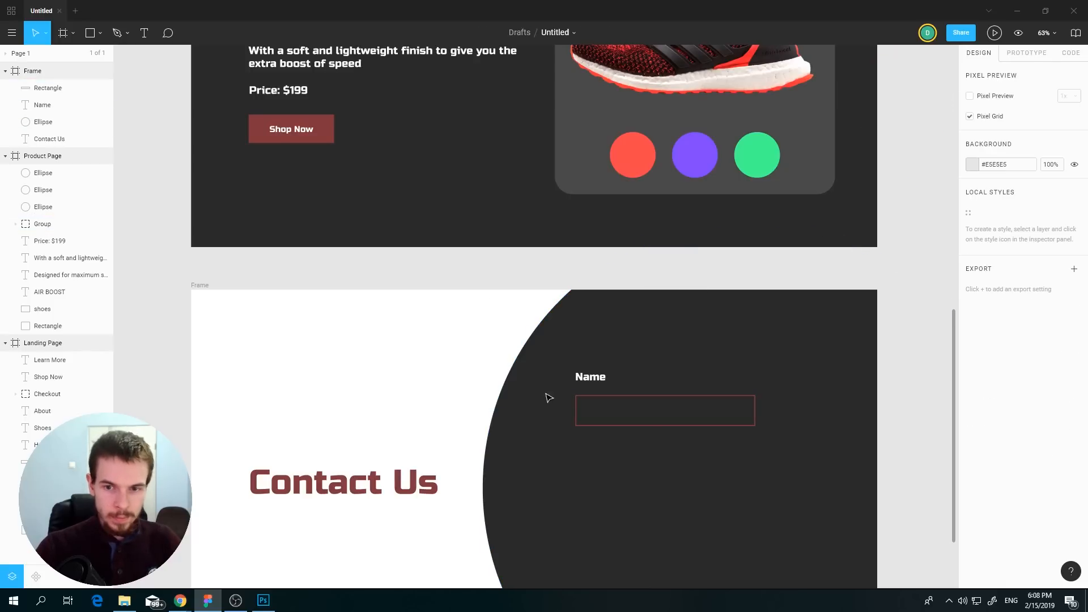
# - Nudge the dark circle to X 814, Y -191 and move the "Name" label down to 22 px above its field
pyautogui.click(721, 452)
pyautogui.scroll(-2, 652, 385)
pyautogui.hscroll(2, 652, 386)
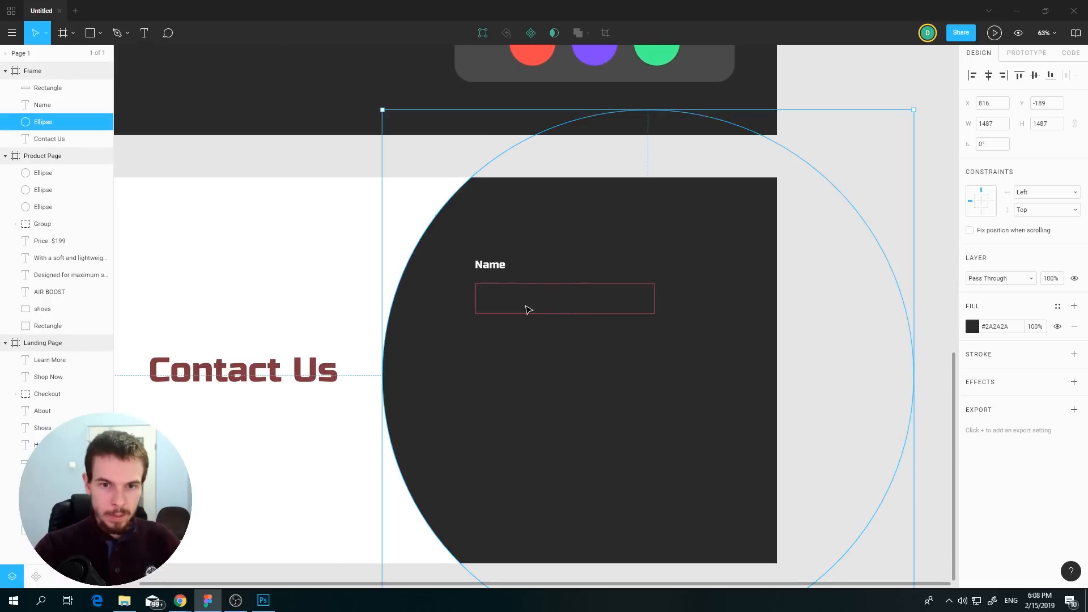
pyautogui.click(509, 313)
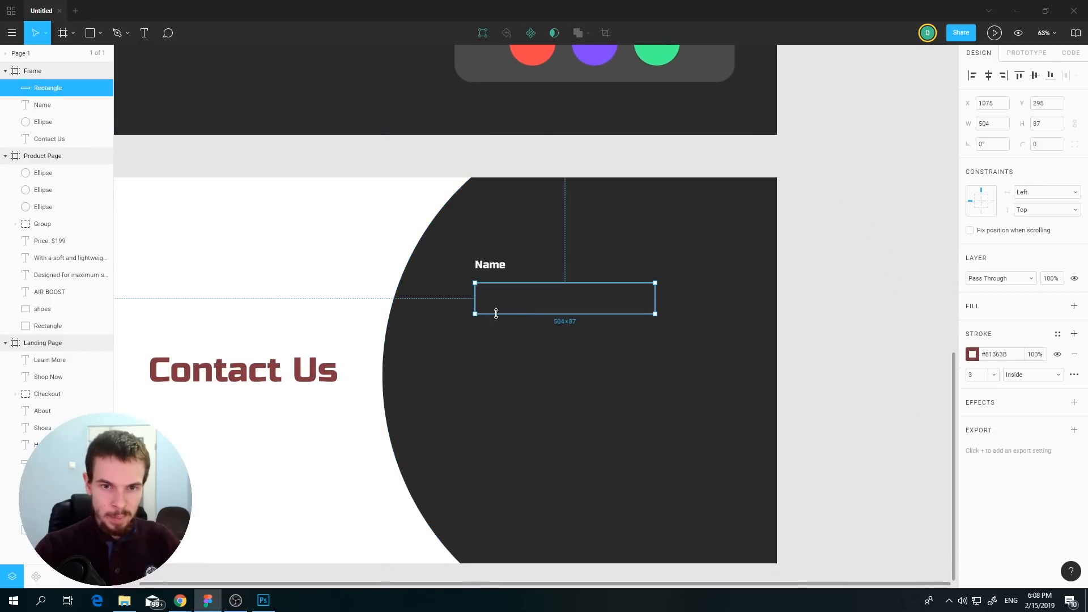
pyautogui.click(534, 343)
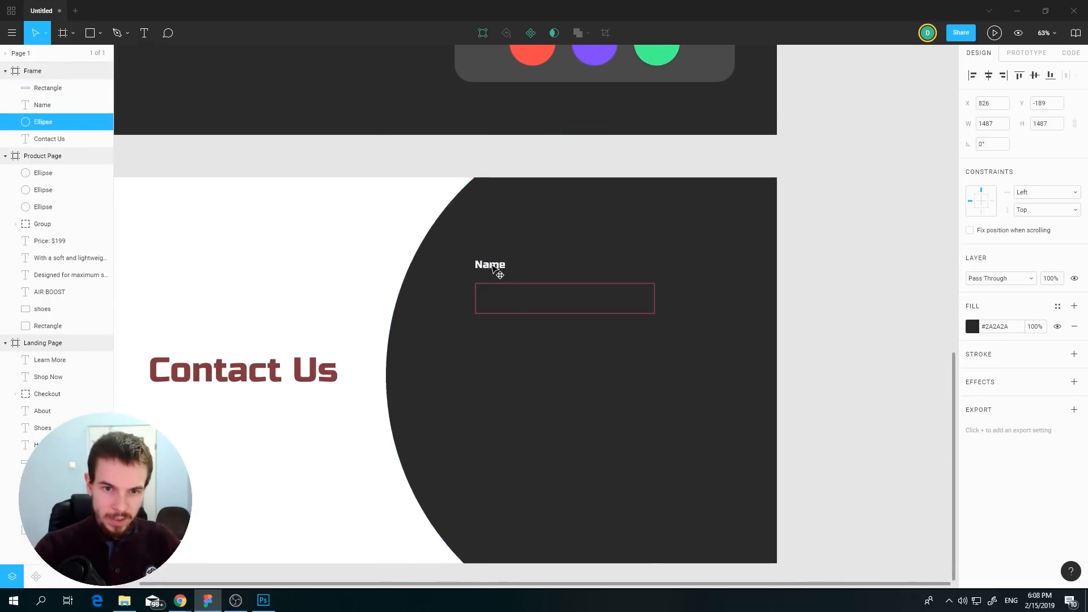
pyautogui.moveTo(492, 266); pyautogui.dragTo(490, 269)
pyautogui.click(491, 265)
# - Shorten the "Name" input field to a height of 55
pyautogui.click(505, 316)
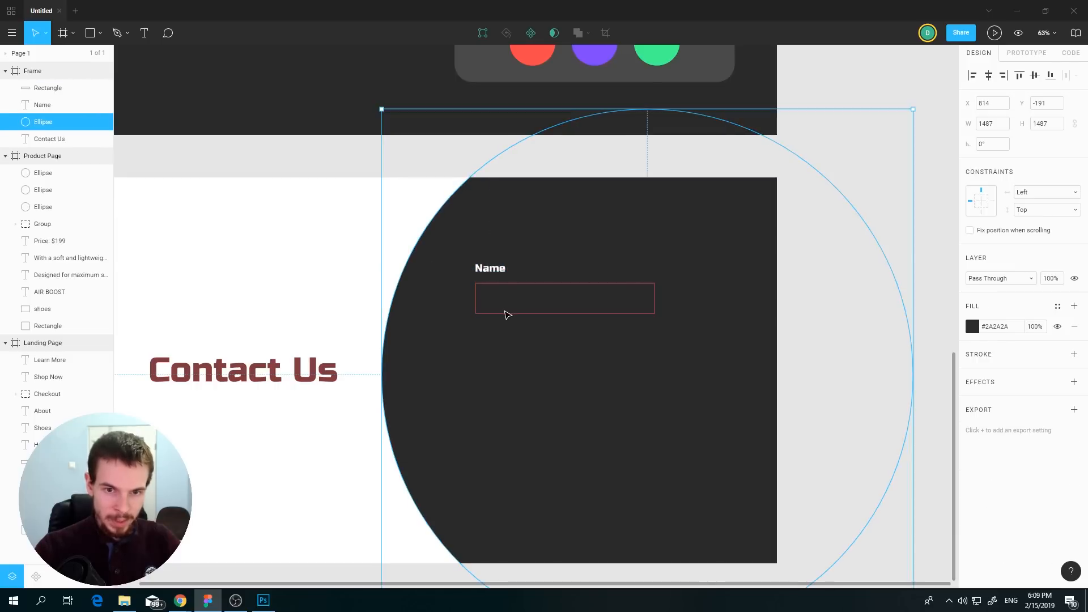
pyautogui.click(511, 316)
pyautogui.moveTo(511, 310); pyautogui.dragTo(511, 303)
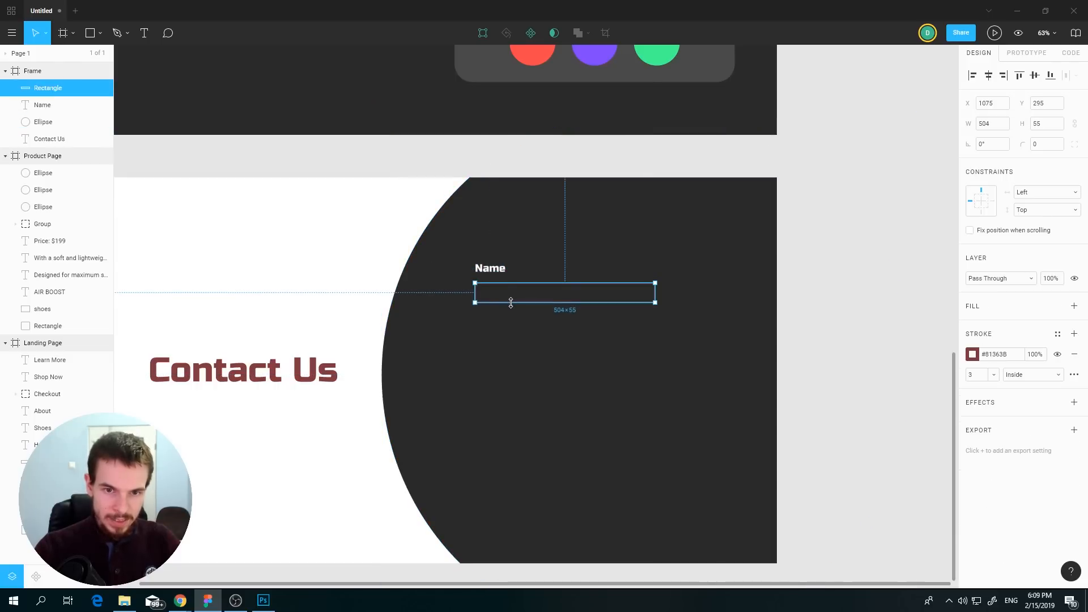
pyautogui.click(807, 381)
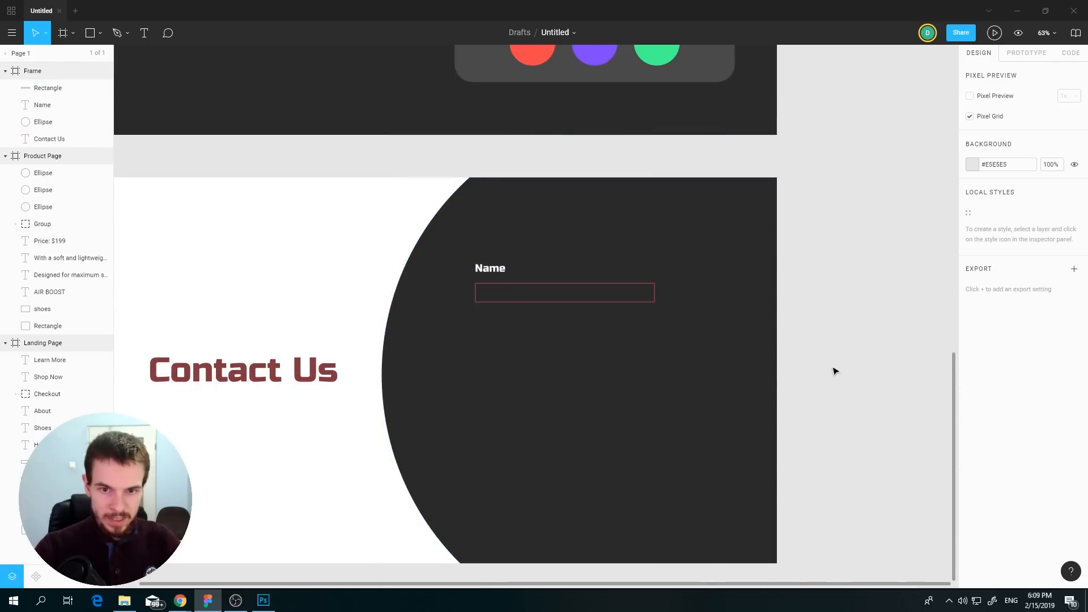
# - Duplicate the "Name" label with its field twice, stacking the copies evenly below the original at X 1075
pyautogui.click(521, 302)
pyautogui.keyDown('shift'); pyautogui.click(493, 275); pyautogui.keyUp('shift')
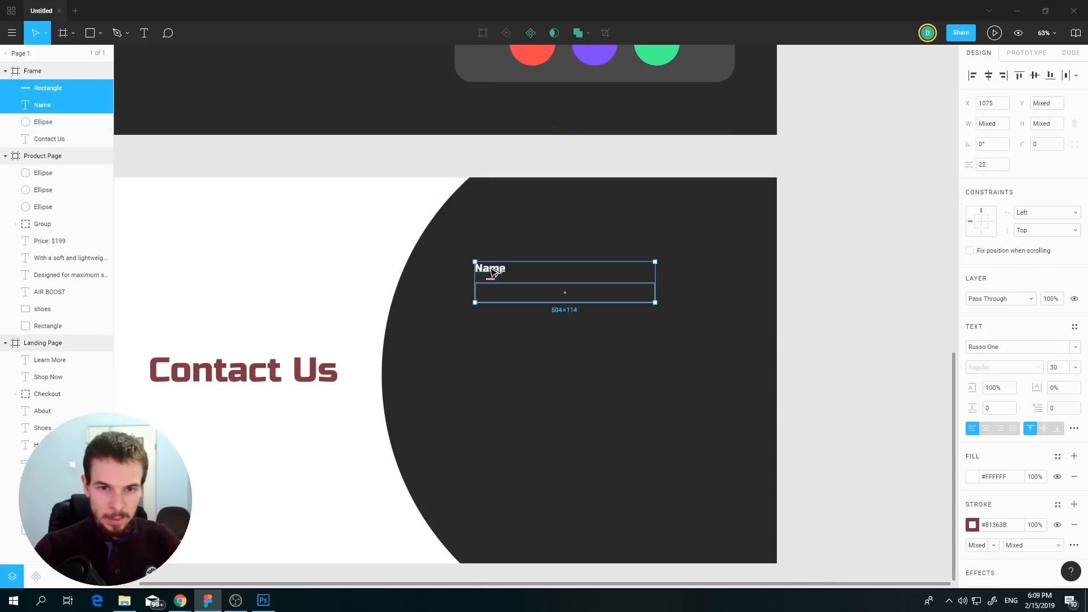
pyautogui.keyDown('alt'); pyautogui.moveTo(493, 272); pyautogui.dragTo(497, 378); pyautogui.keyUp('alt')
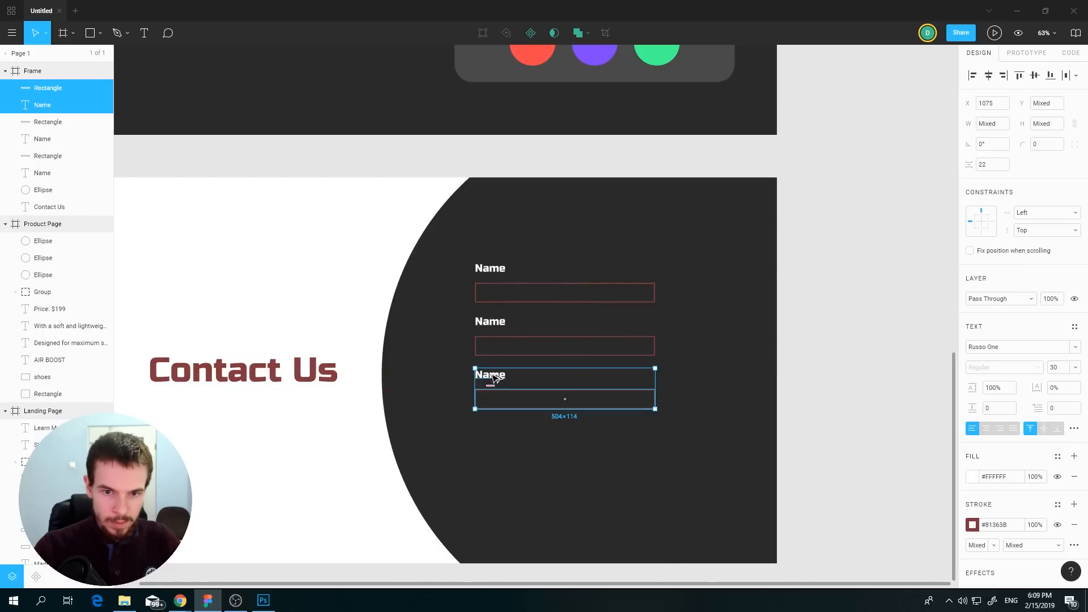
# - Change the second label's text to "Email" and the third label's text to "Message"
pyautogui.click(491, 321)
pyautogui.write('Email')
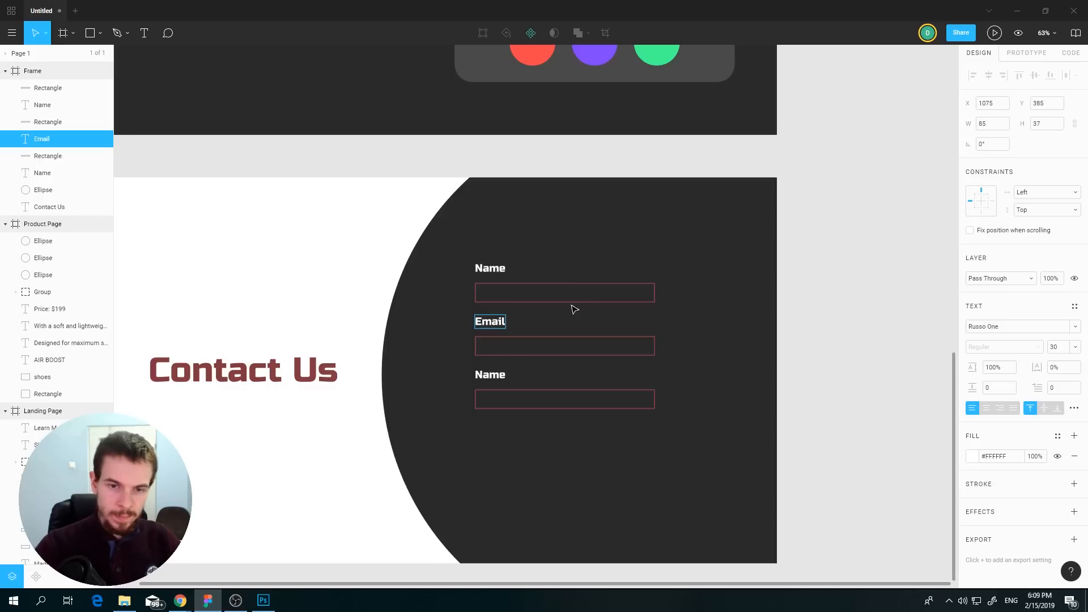
pyautogui.doubleClick(502, 376)
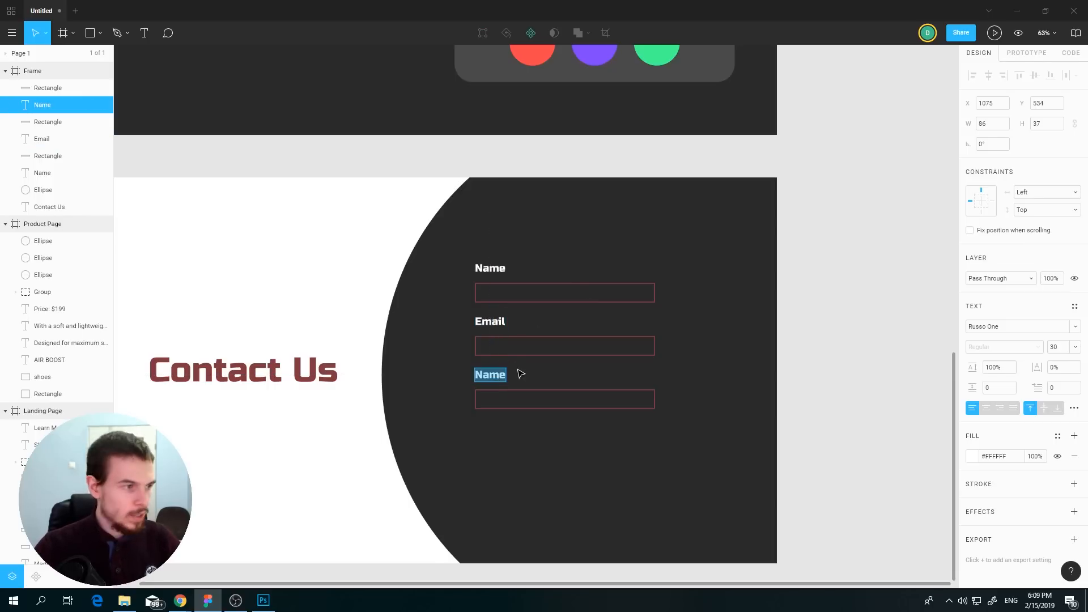
pyautogui.write('Messag')
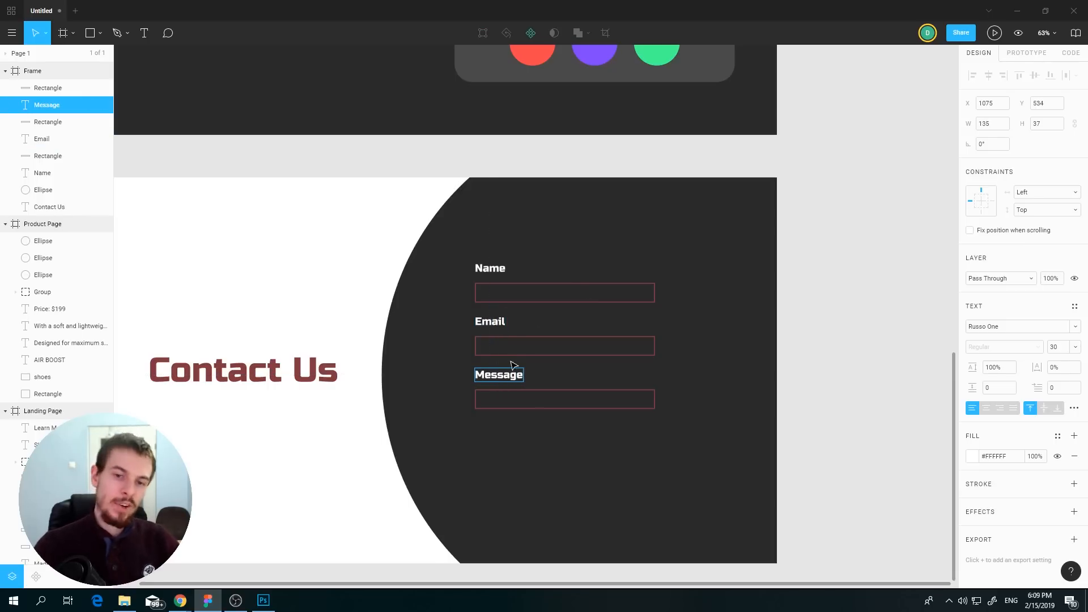
pyautogui.press('Escape')
# - Extend the "Message" field downward to a height of about 195
pyautogui.click(618, 407)
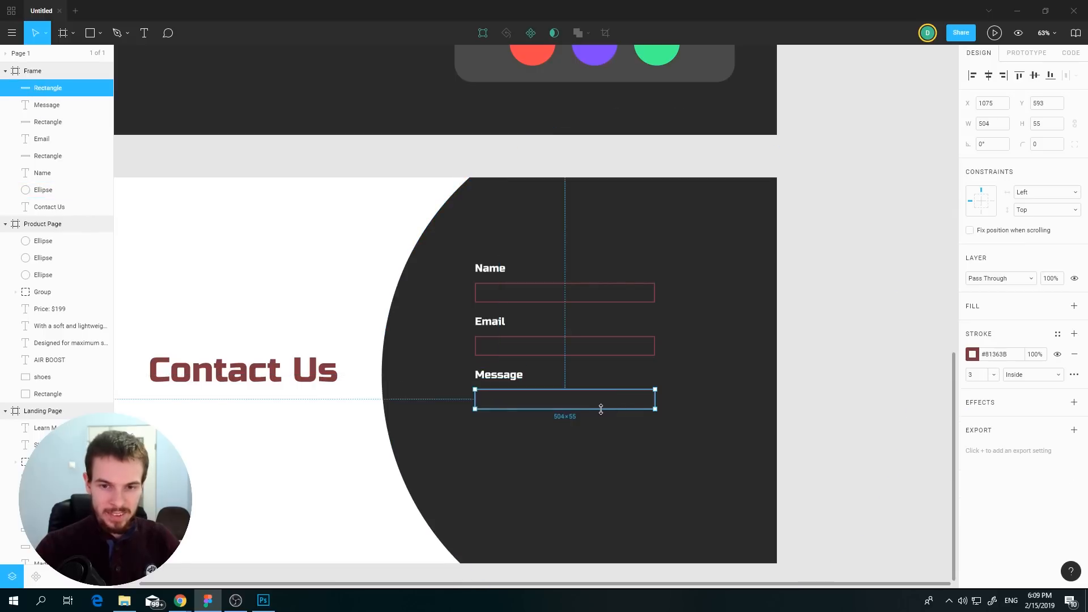
pyautogui.moveTo(594, 408); pyautogui.dragTo(591, 458)
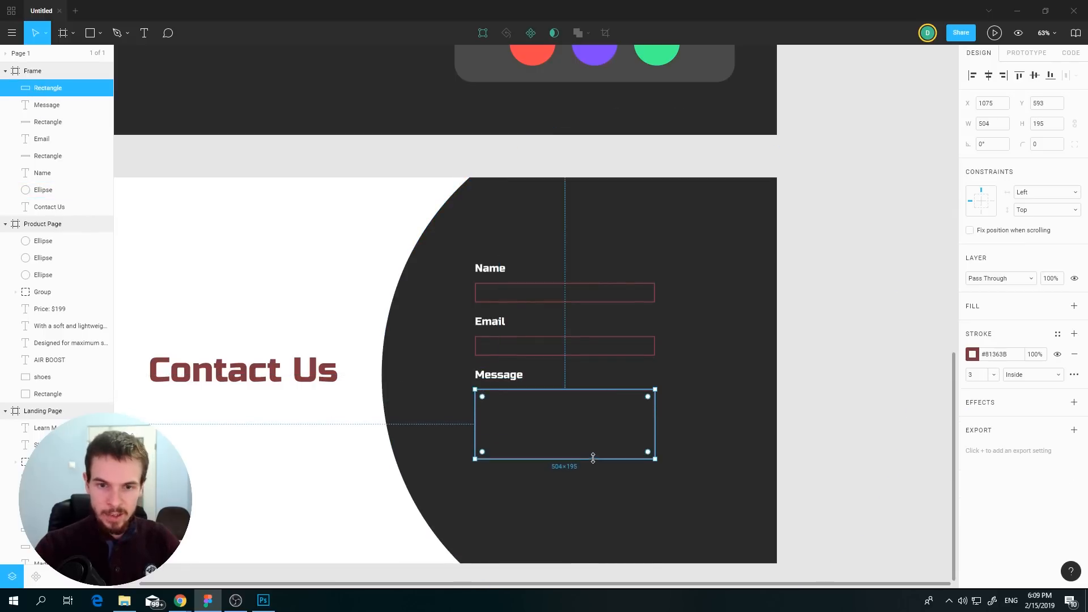
pyautogui.click(813, 464)
# - Copy the Product Page's "Shop Now" button to below the "Message" field, at X 1075, Y 882
pyautogui.scroll(-3, 573, 476)
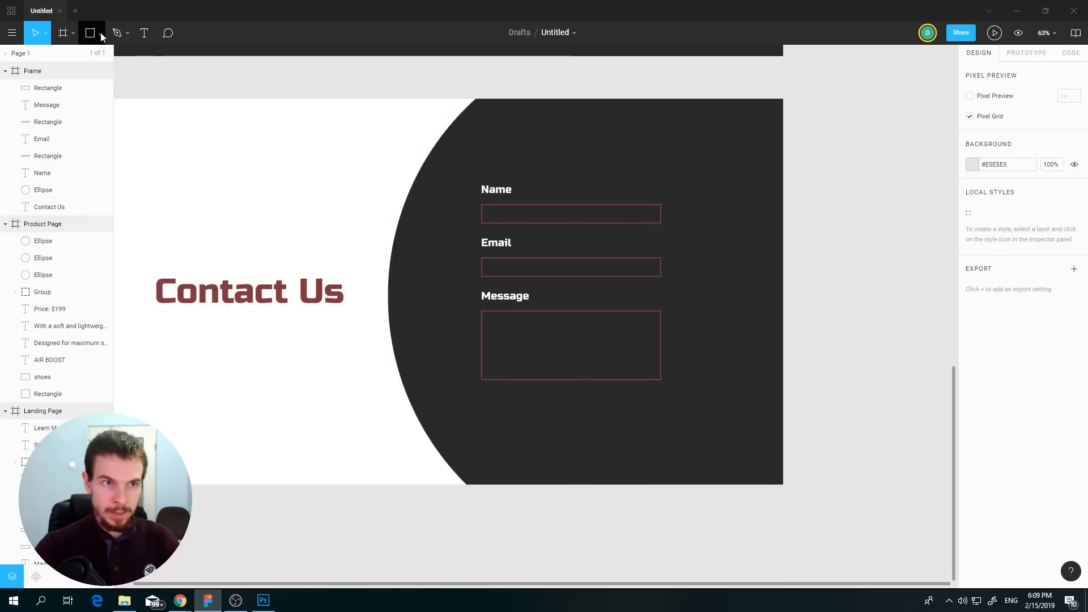
pyautogui.scroll(3, 388, 250)
pyautogui.keyDown('ctrl'); pyautogui.scroll(-1, 389, 250); pyautogui.keyUp('ctrl')
pyautogui.click(331, 91)
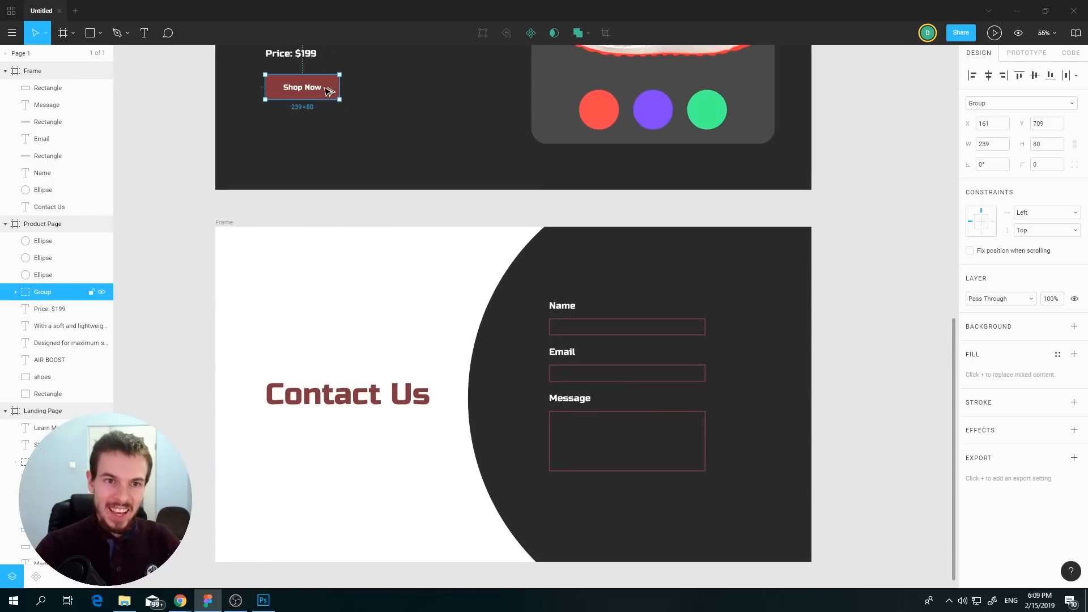
pyautogui.moveTo(328, 92); pyautogui.dragTo(612, 517)
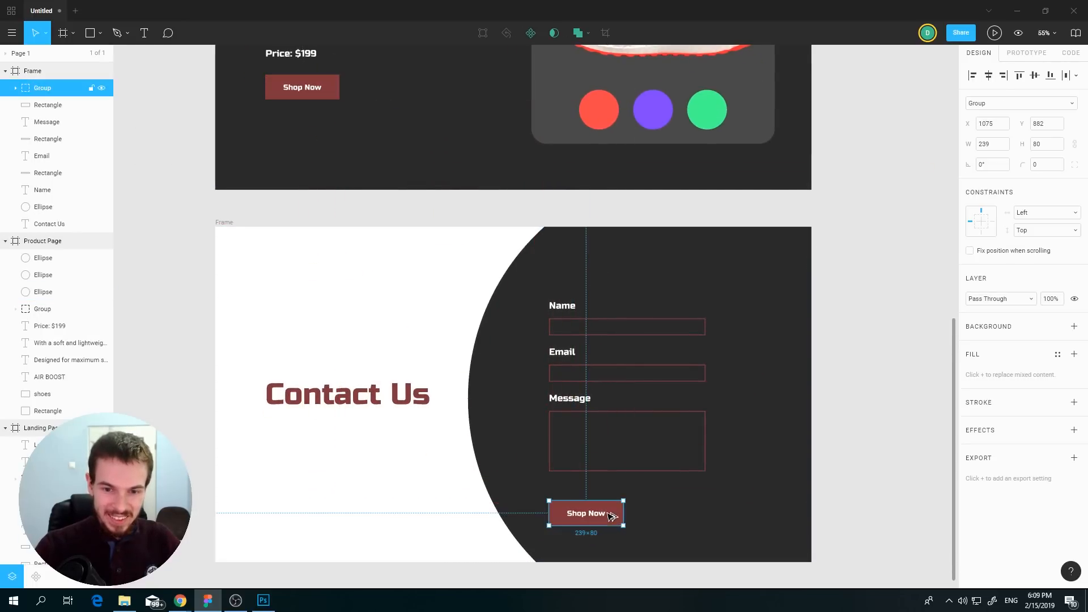
# - Centre the copied "Shop Now" button horizontally under the form fields at X 1207, Y 882
pyautogui.keyDown('ctrl'); pyautogui.scroll(4, 717, 508); pyautogui.keyUp('ctrl')
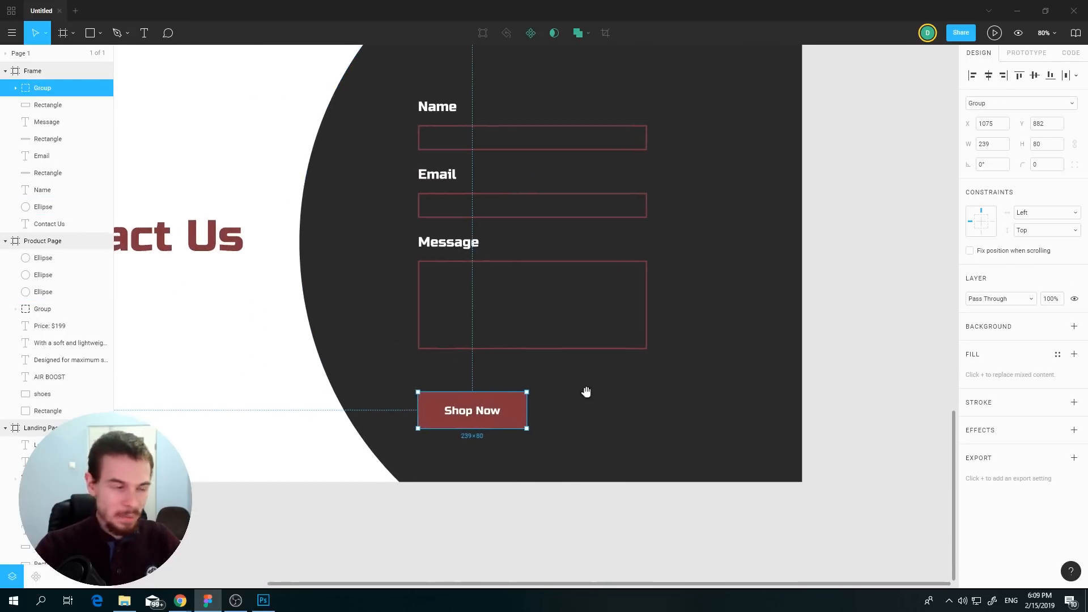
pyautogui.moveTo(587, 392); pyautogui.dragTo(604, 387)
pyautogui.moveTo(523, 406); pyautogui.dragTo(574, 407)
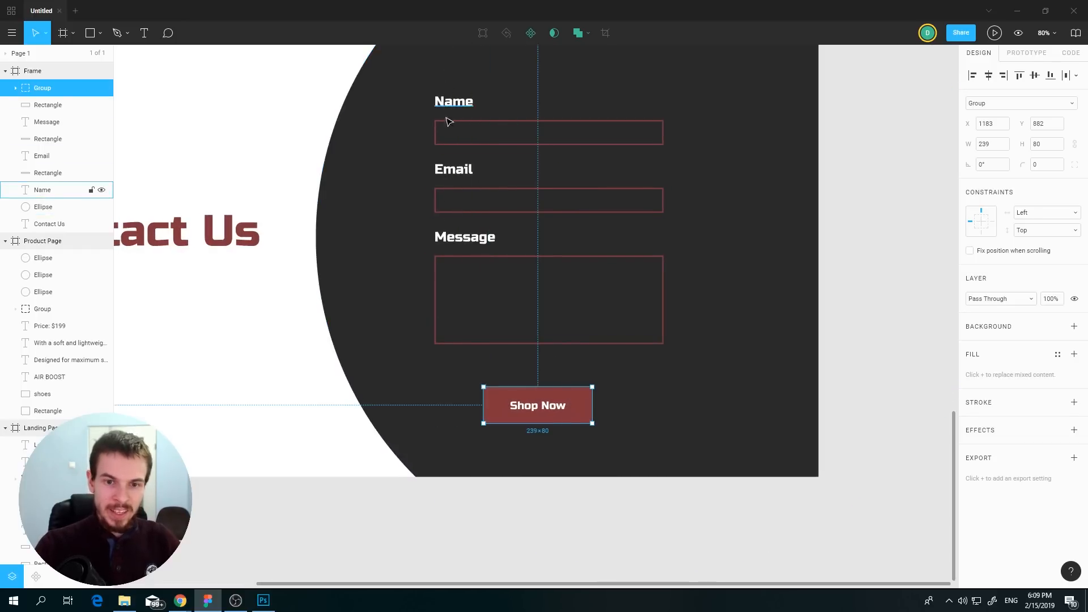
pyautogui.moveTo(520, 412)
pyautogui.mouseDown()
pyautogui.moveTo(468, 406)
pyautogui.moveTo(527, 413)
pyautogui.mouseUp()
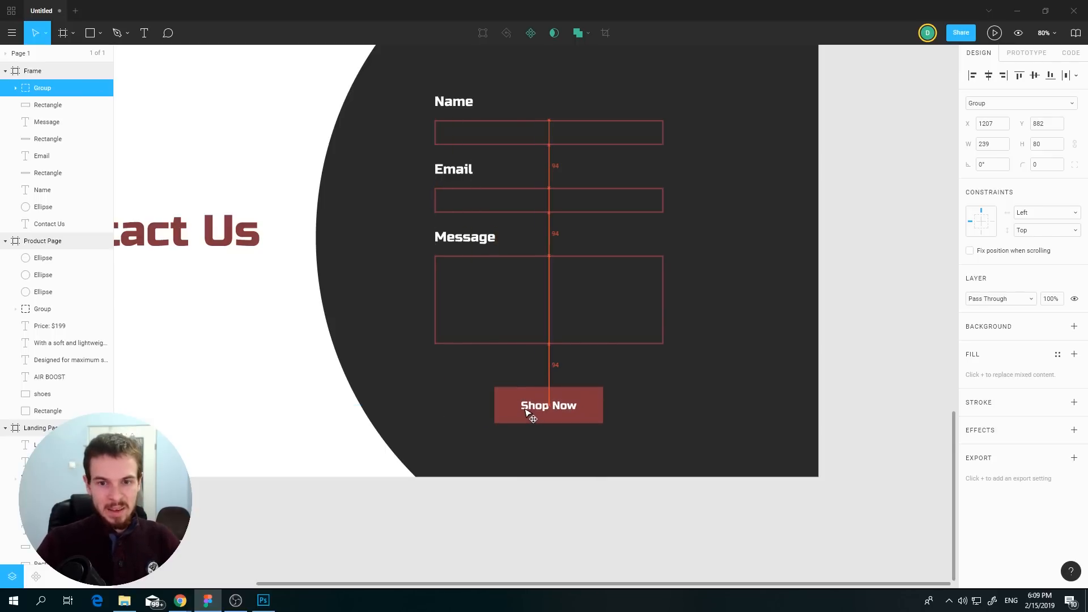
pyautogui.scroll(-2, 661, 427)
pyautogui.click(649, 517)
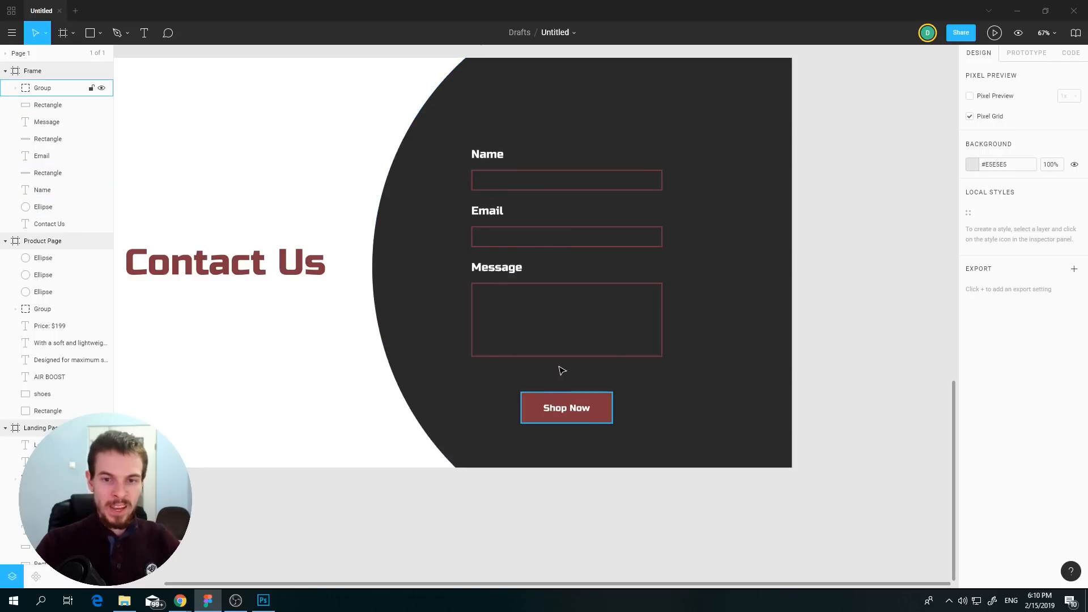
pyautogui.moveTo(571, 417); pyautogui.dragTo(570, 419)
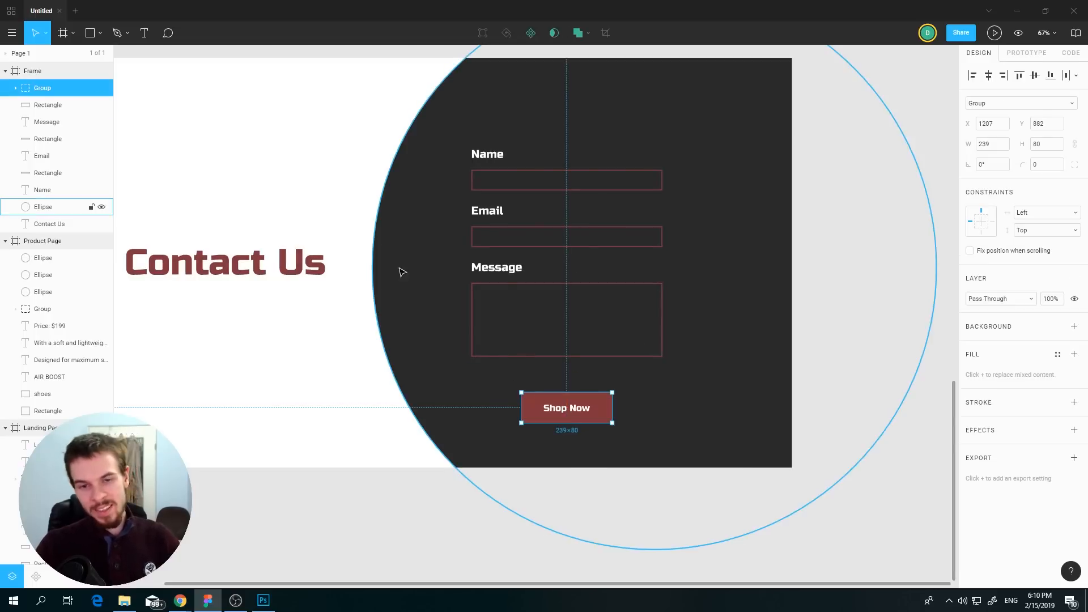
pyautogui.moveTo(550, 407)
pyautogui.mouseDown()
pyautogui.moveTo(500, 408)
pyautogui.moveTo(552, 408)
pyautogui.mouseUp()
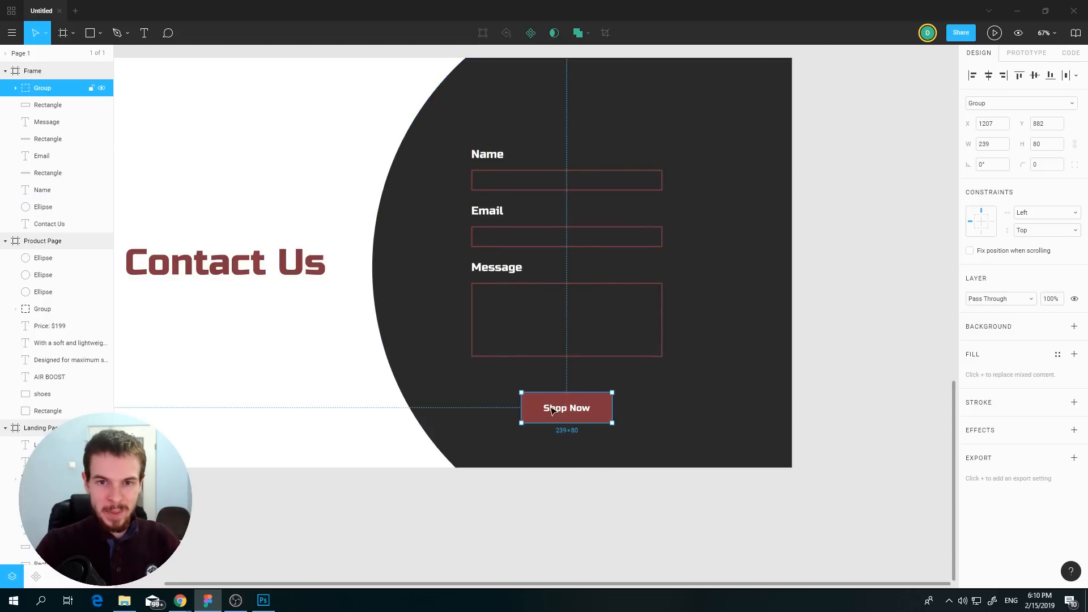
# - Change the text of the copied "Shop Now" button below the "Message" field to "Submit"
pyautogui.click(637, 493)
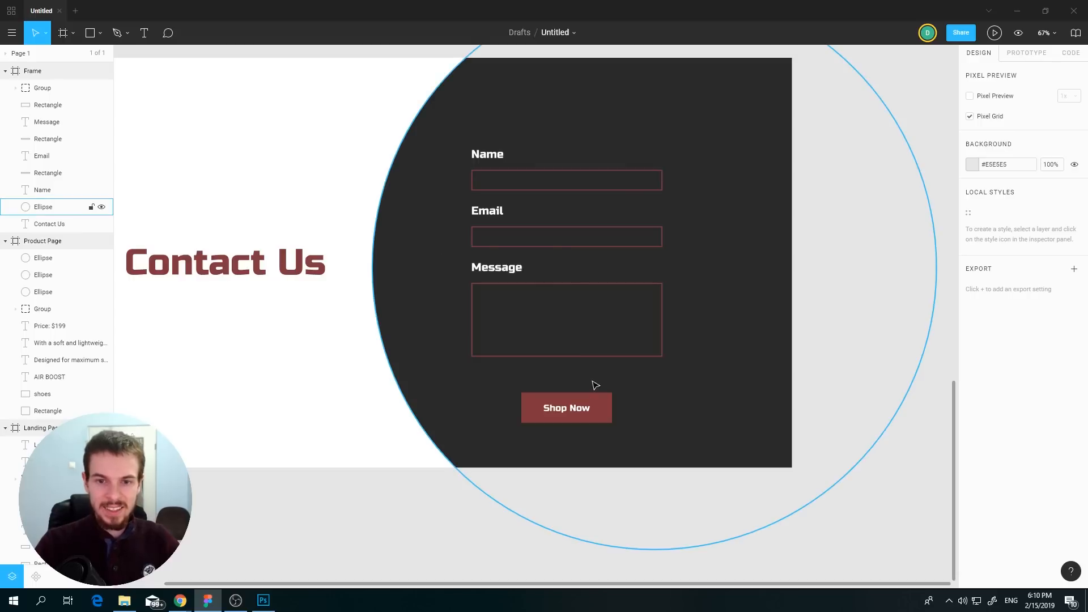
pyautogui.click(576, 414)
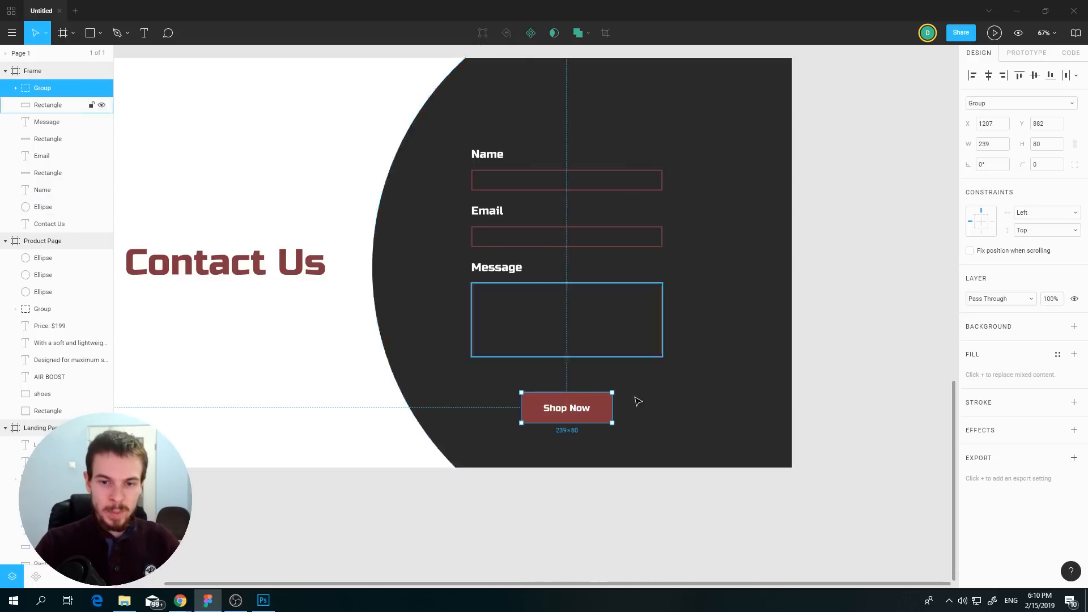
pyautogui.click(15, 88)
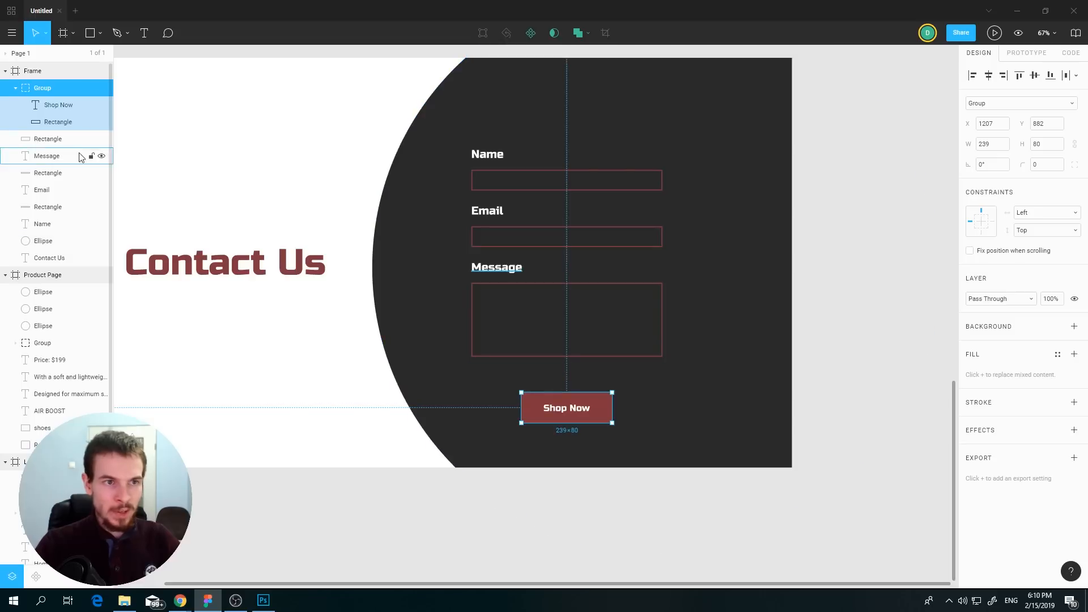
pyautogui.click(62, 105)
pyautogui.doubleClick(576, 412)
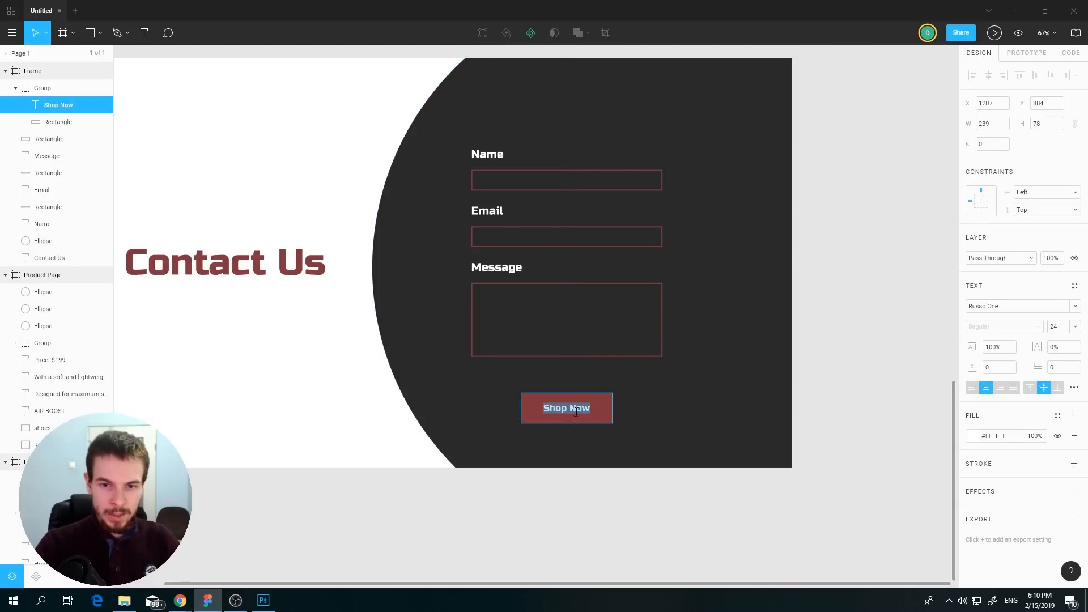
pyautogui.write('Submit')
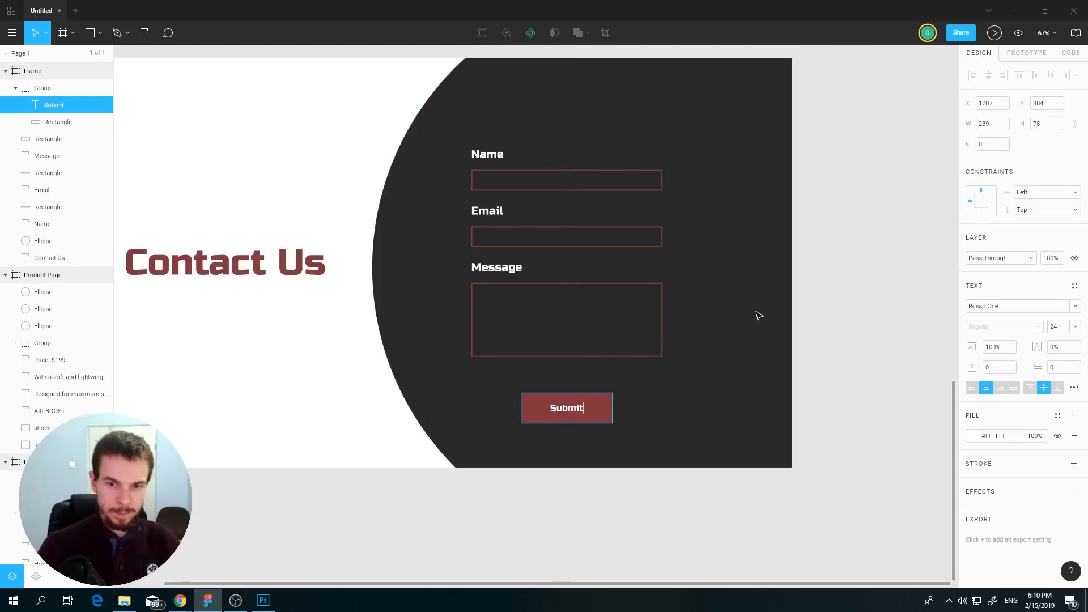
pyautogui.press('Escape')
pyautogui.click(839, 347)
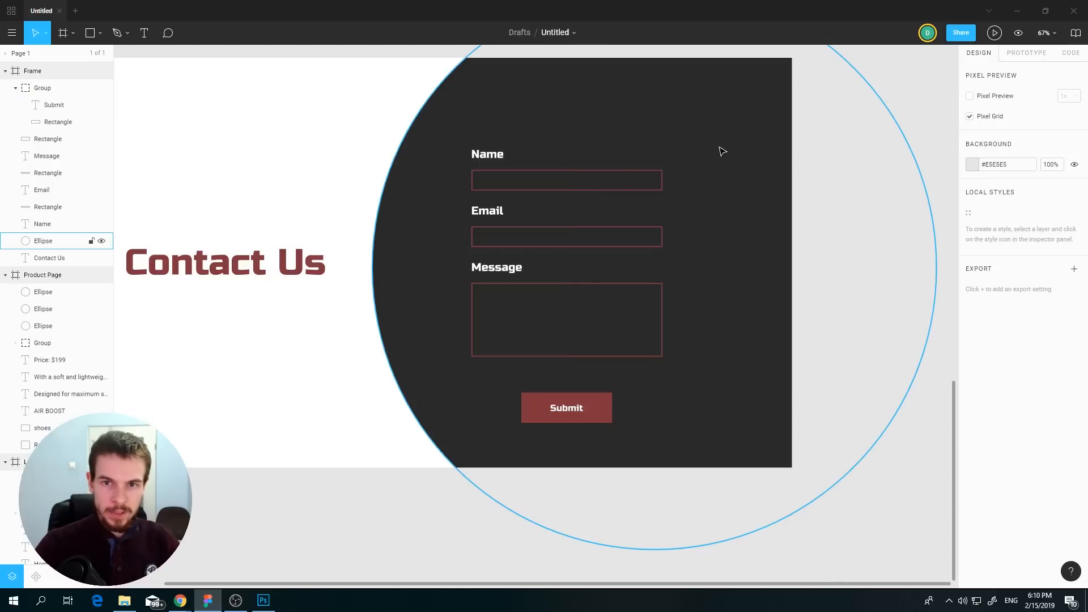
# - Undo the accidental move of the large dark ellipse behind the contact form and lock the ellipse's layer
pyautogui.click(681, 151)
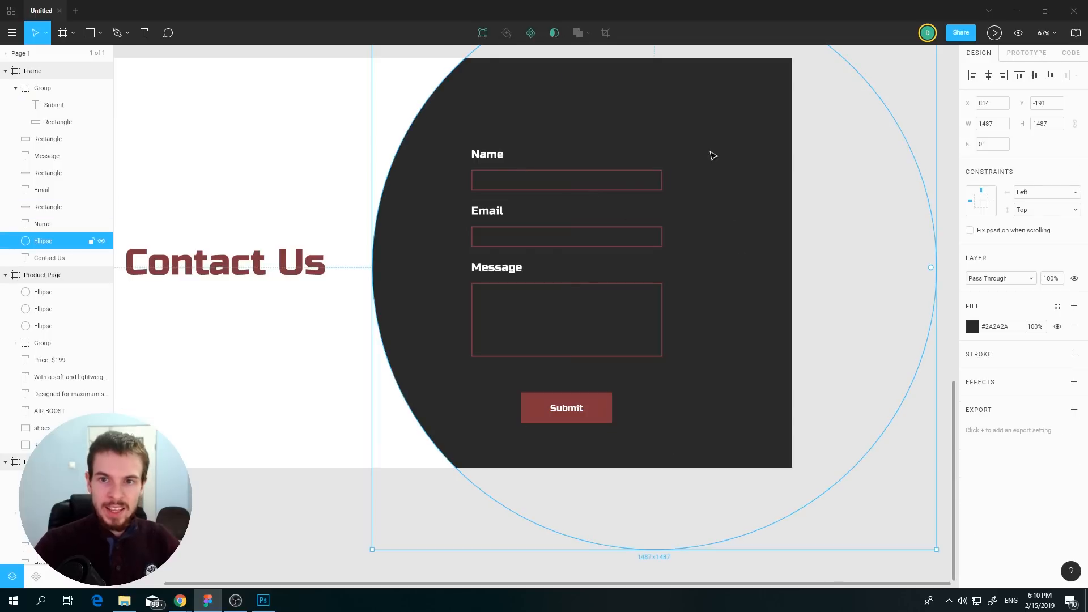
pyautogui.moveTo(714, 156); pyautogui.dragTo(725, 153)
pyautogui.hotkey('ctrl', 'z')
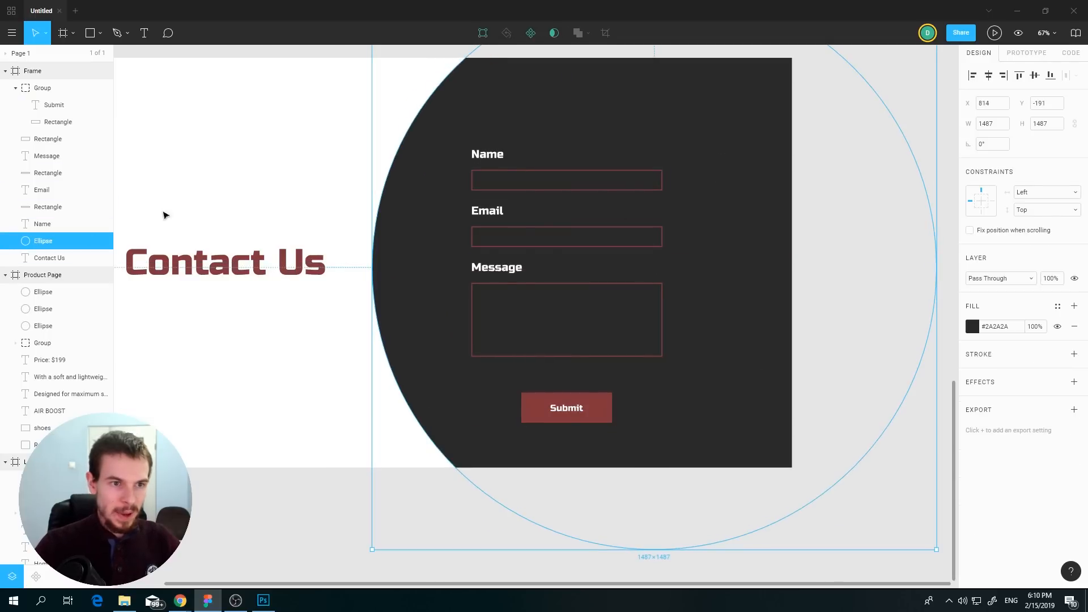
pyautogui.click(92, 241)
# - Select all the form labels, fields and the "Submit" button together and move them slightly right and up within the dark area
pyautogui.scroll(-1, 650, 289)
pyautogui.moveTo(734, 189); pyautogui.dragTo(510, 498)
pyautogui.moveTo(574, 333); pyautogui.dragTo(598, 326)
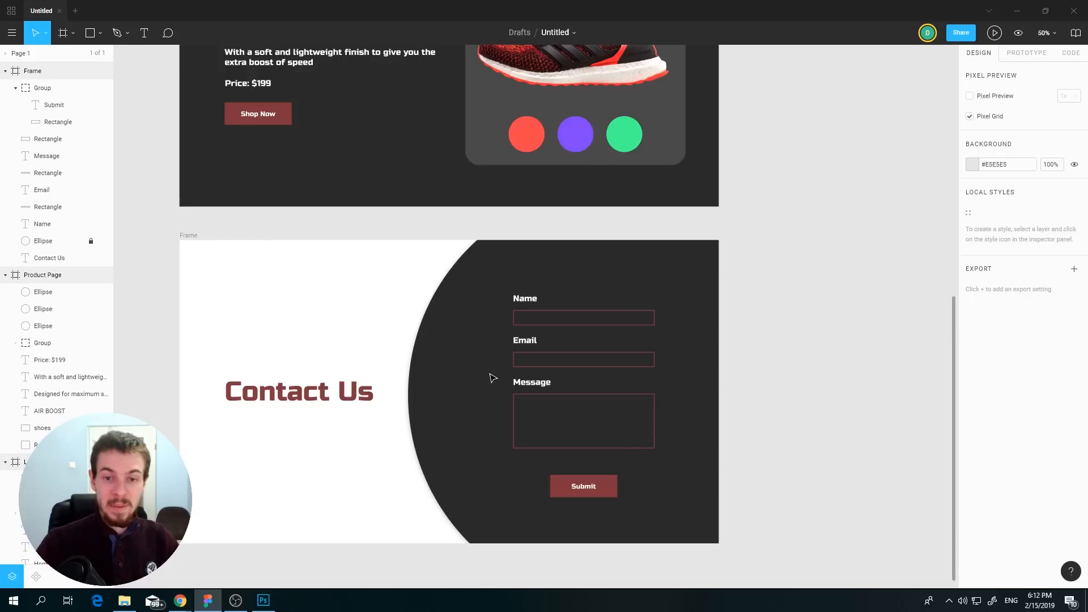
pyautogui.scroll(-3, 490, 379)
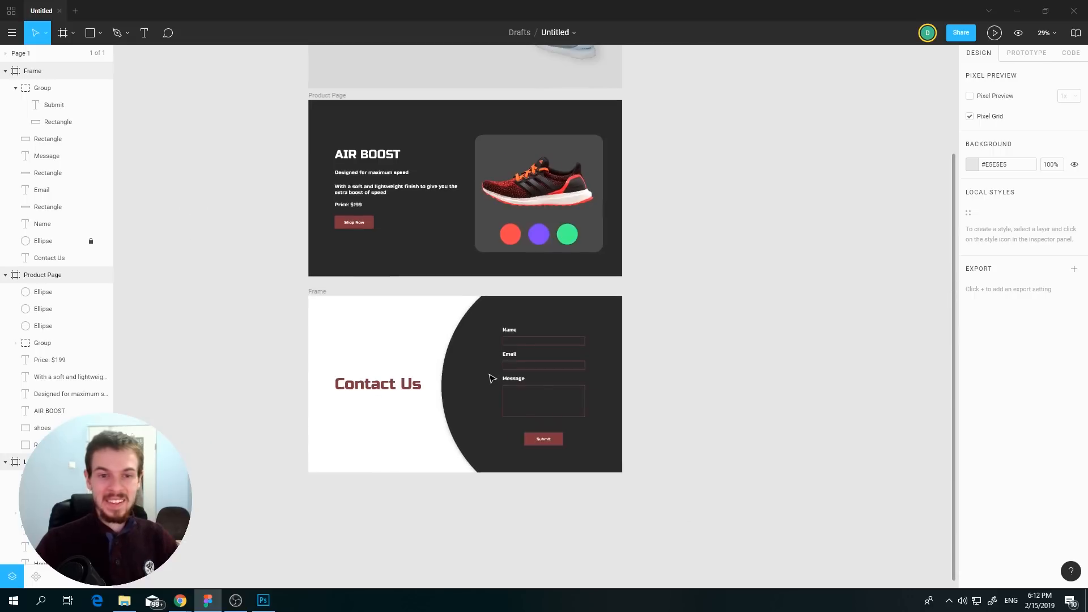
pyautogui.scroll(3, 468, 333)
pyautogui.moveTo(467, 295); pyautogui.dragTo(461, 355)
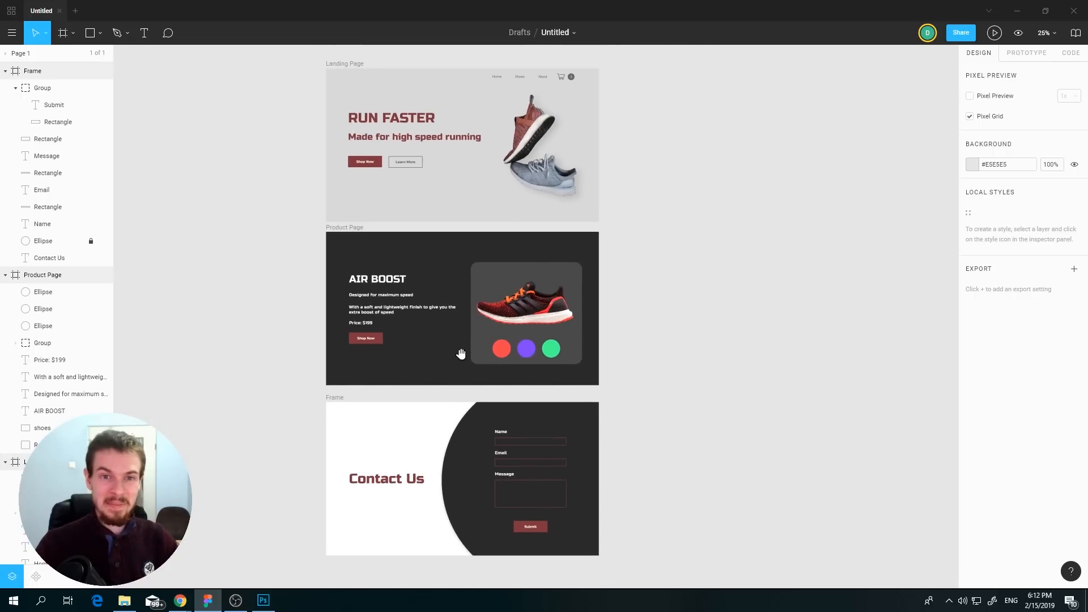